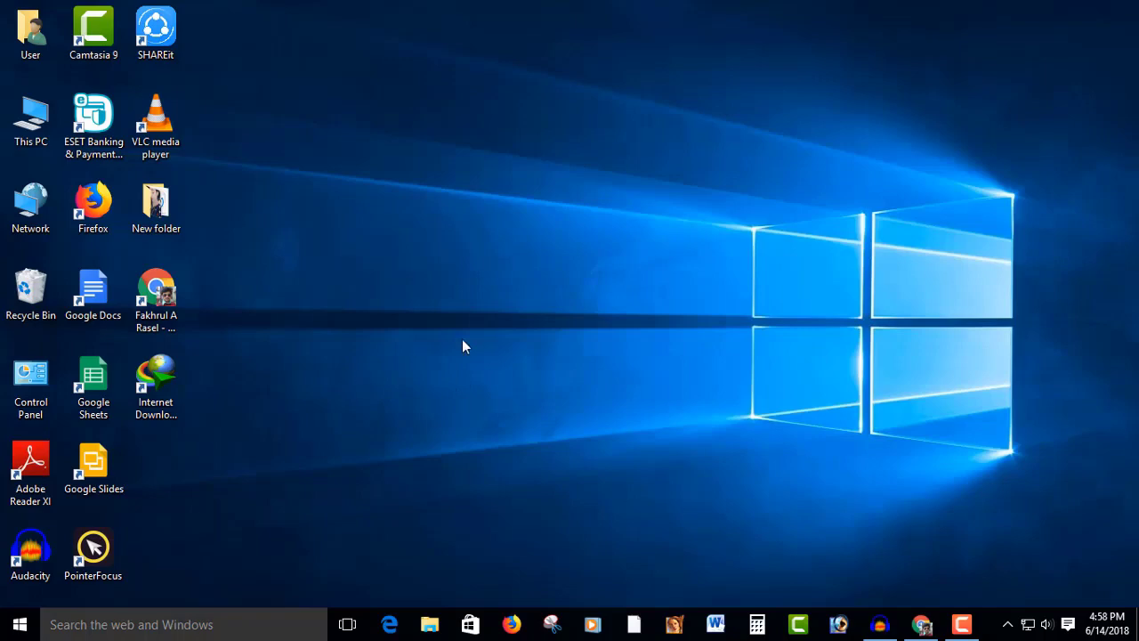
Step: In the Start menu's All apps list, expand Microsoft Office to reveal Microsoft Word 2010
left_click(19, 628)
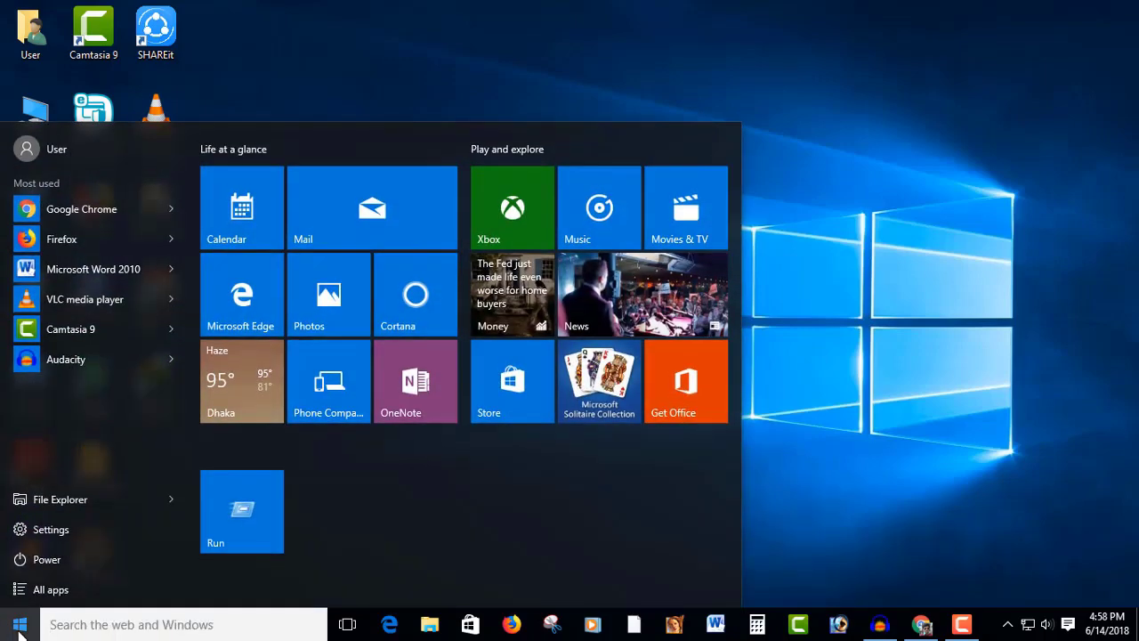
left_click(53, 590)
scroll(84, 338, "down", 5)
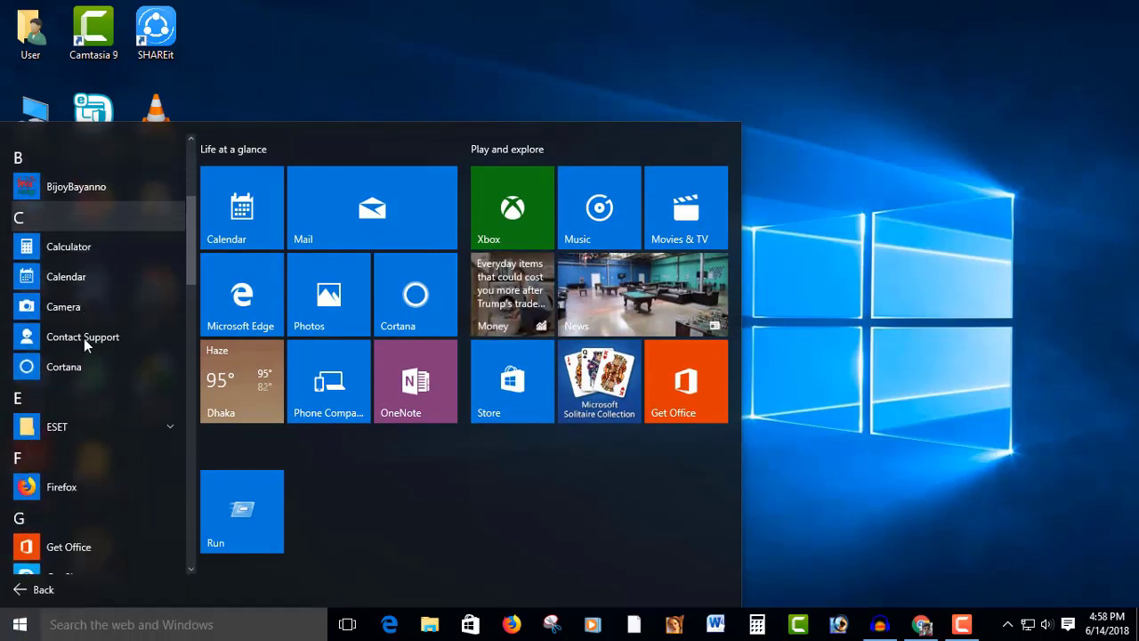
scroll(86, 343, "down", 4)
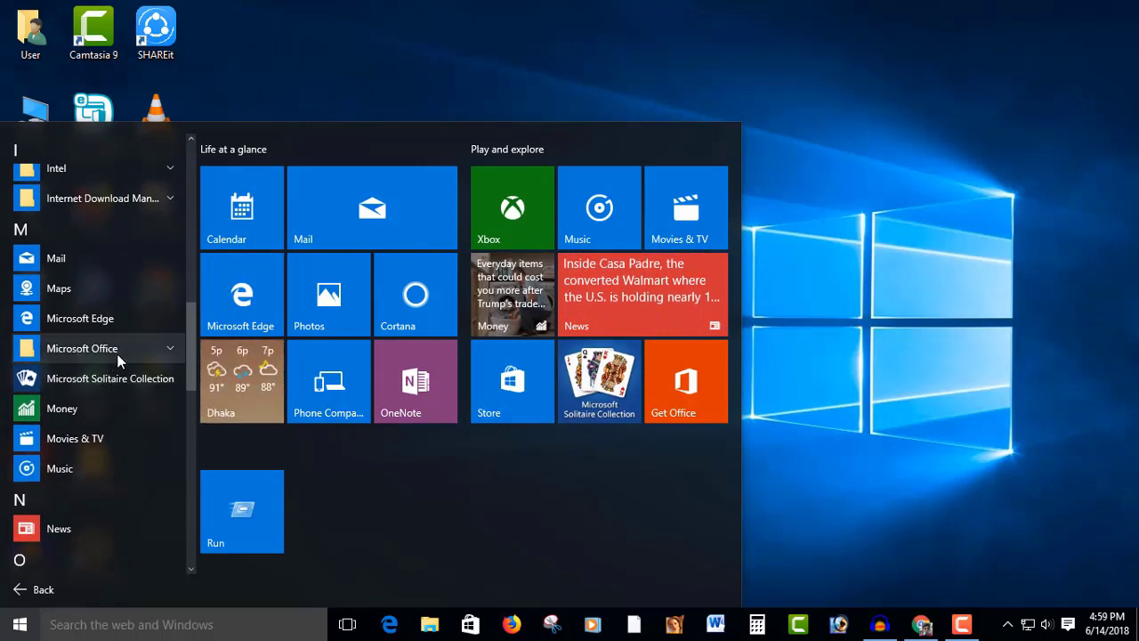
left_click(169, 348)
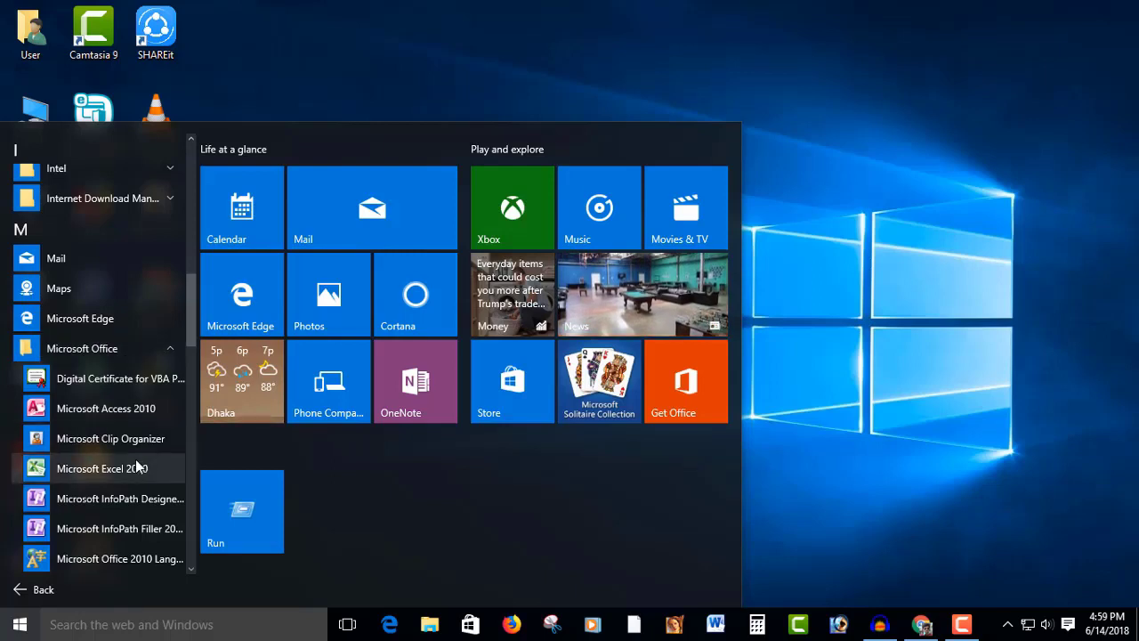
scroll(136, 459, "down", 5)
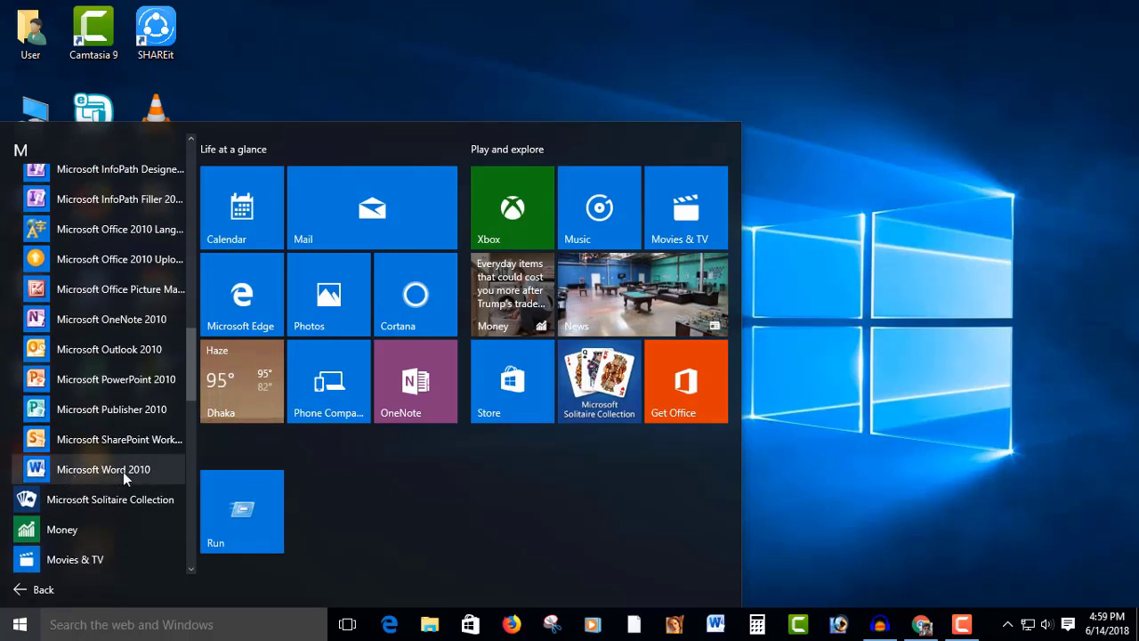
Step: Launch Word 2010 and set the font to Times New Roman at 48 points
left_click(147, 473)
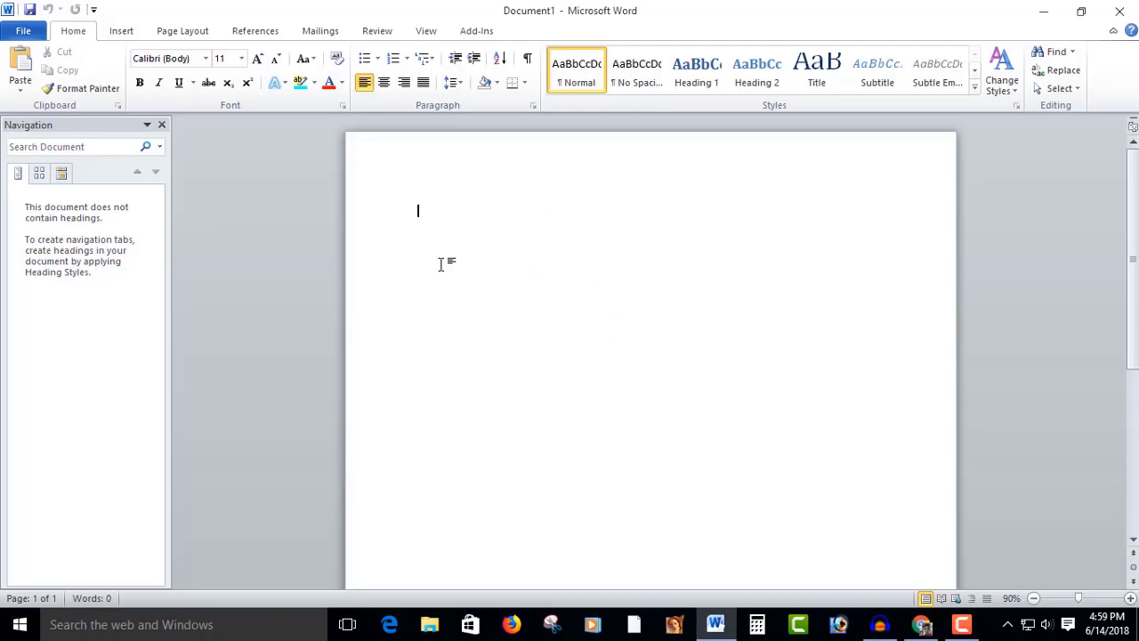
left_click(206, 60)
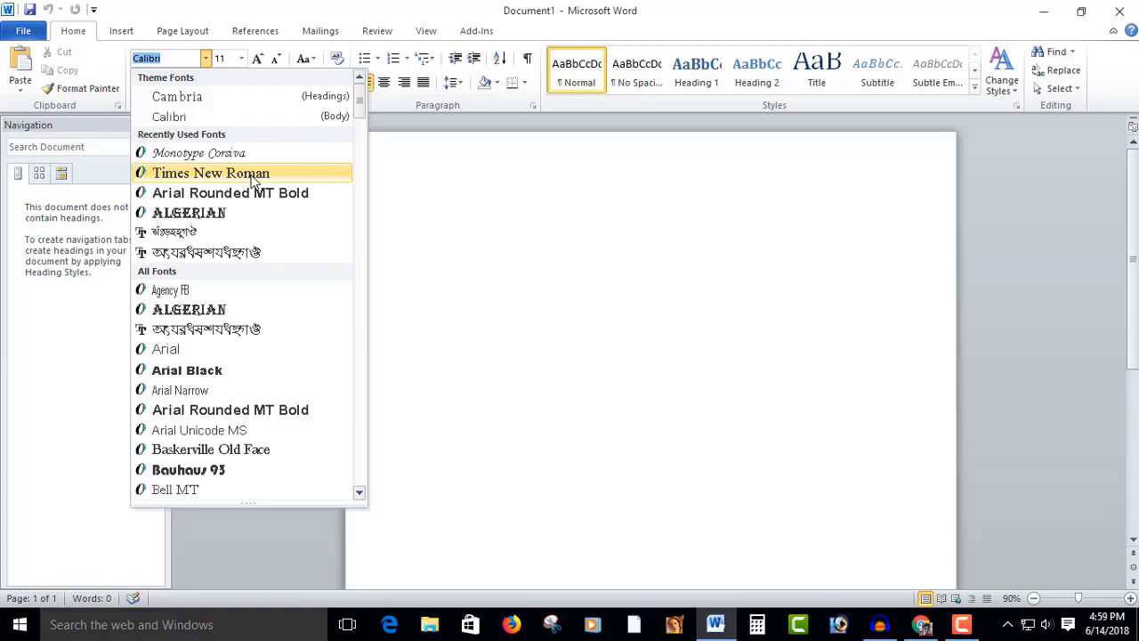
scroll(255, 249, "down", 13)
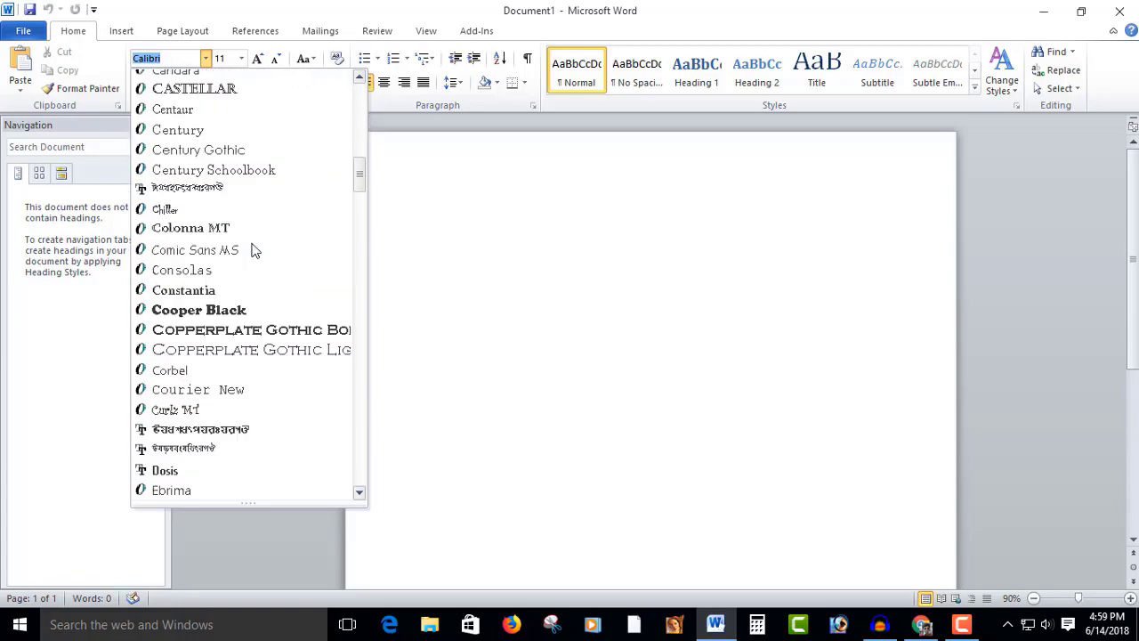
scroll(255, 249, "down", 20)
scroll(250, 257, "up", 13)
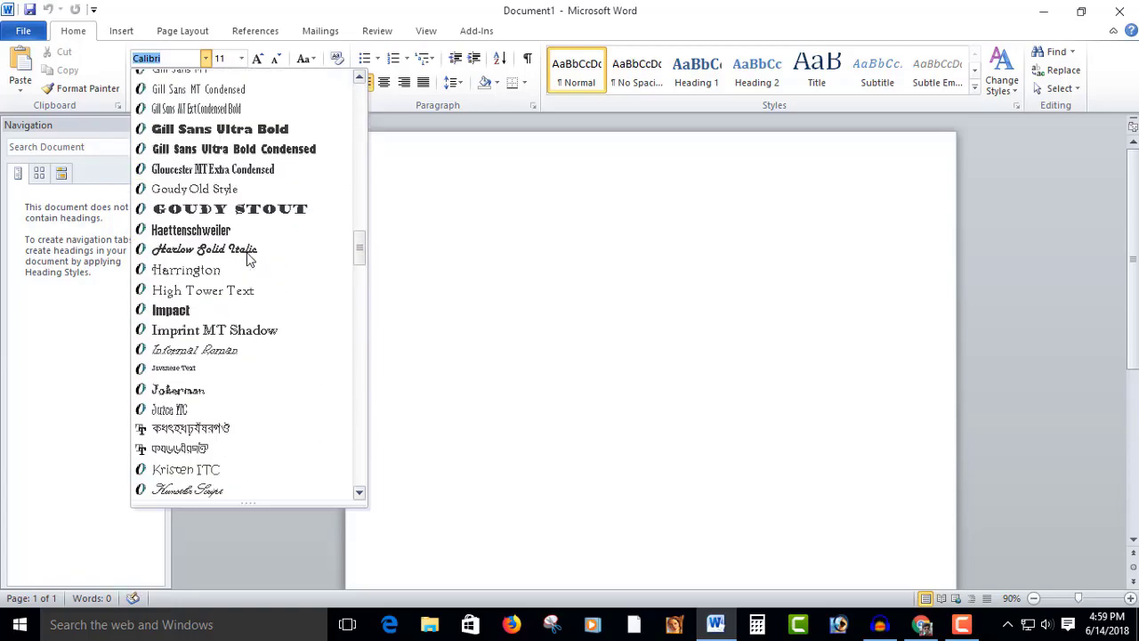
scroll(247, 254, "up", 20)
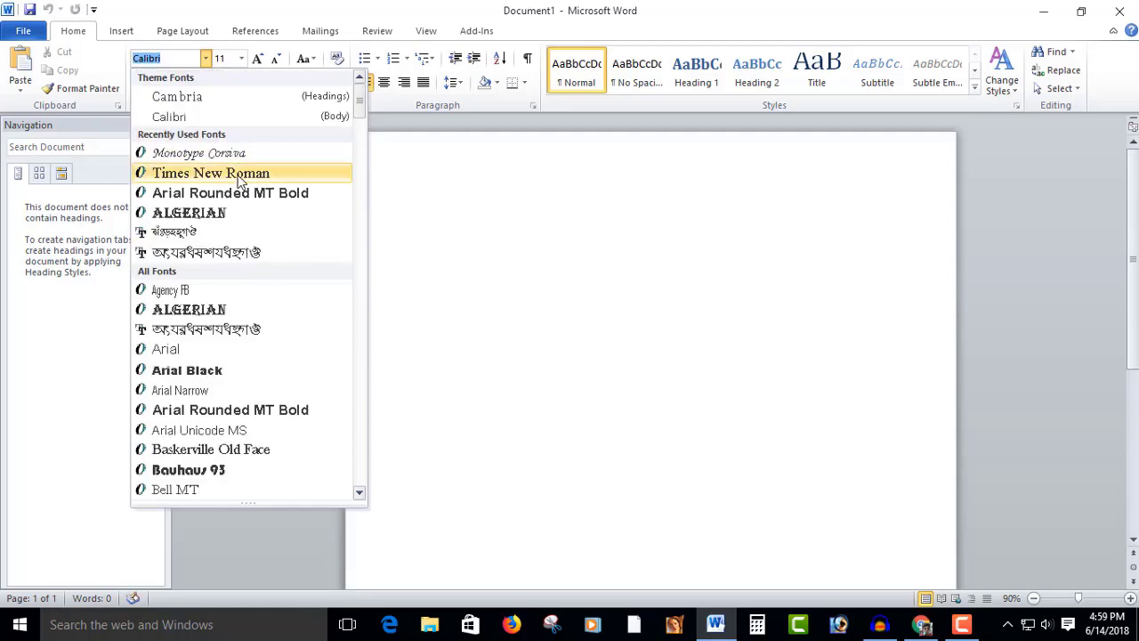
left_click(239, 178)
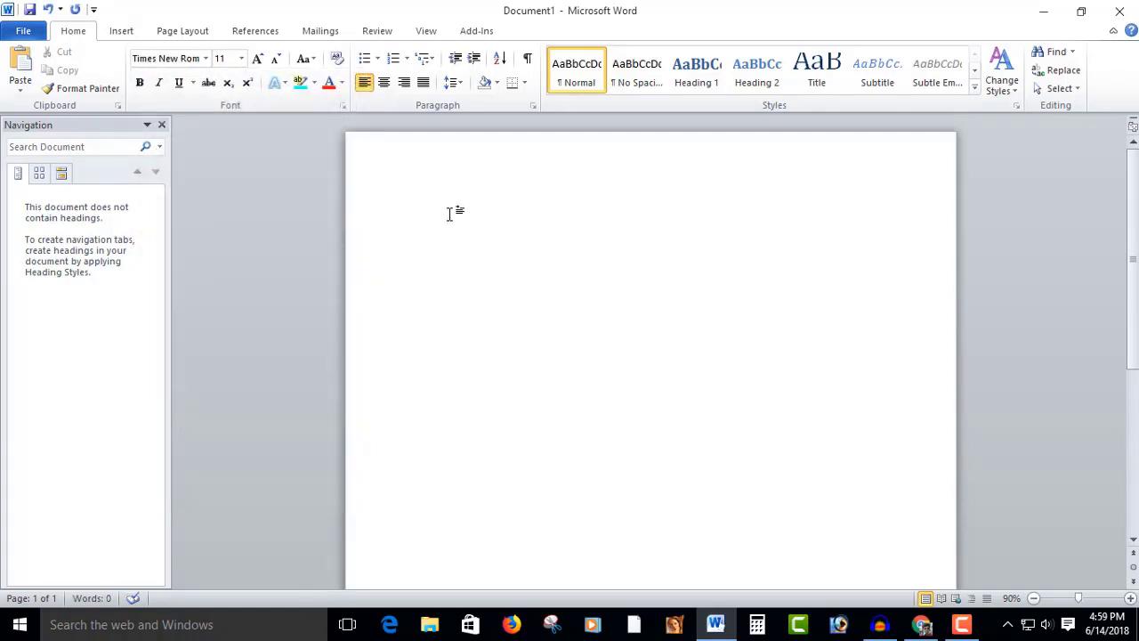
left_click(240, 58)
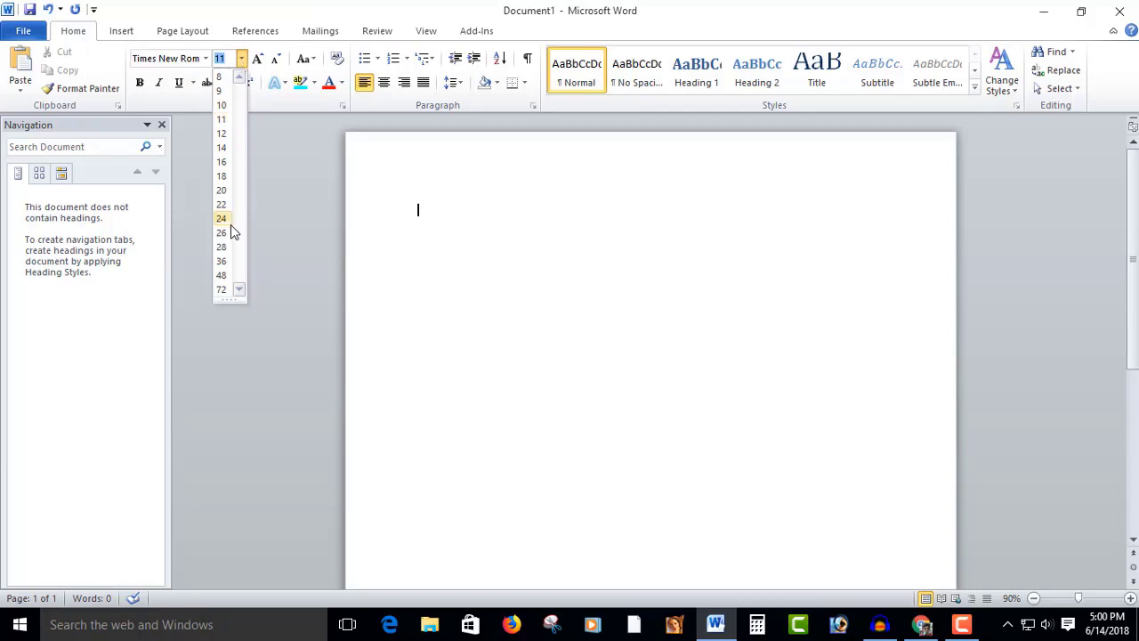
left_click(222, 275)
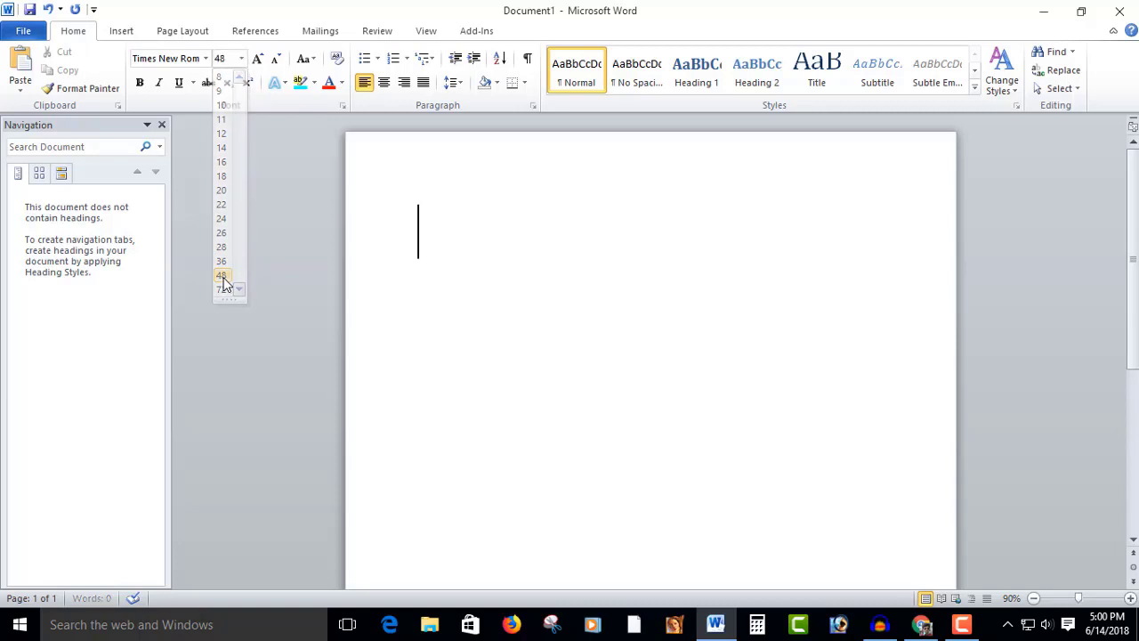
Step: Set the font size to 50 points
left_click(219, 59)
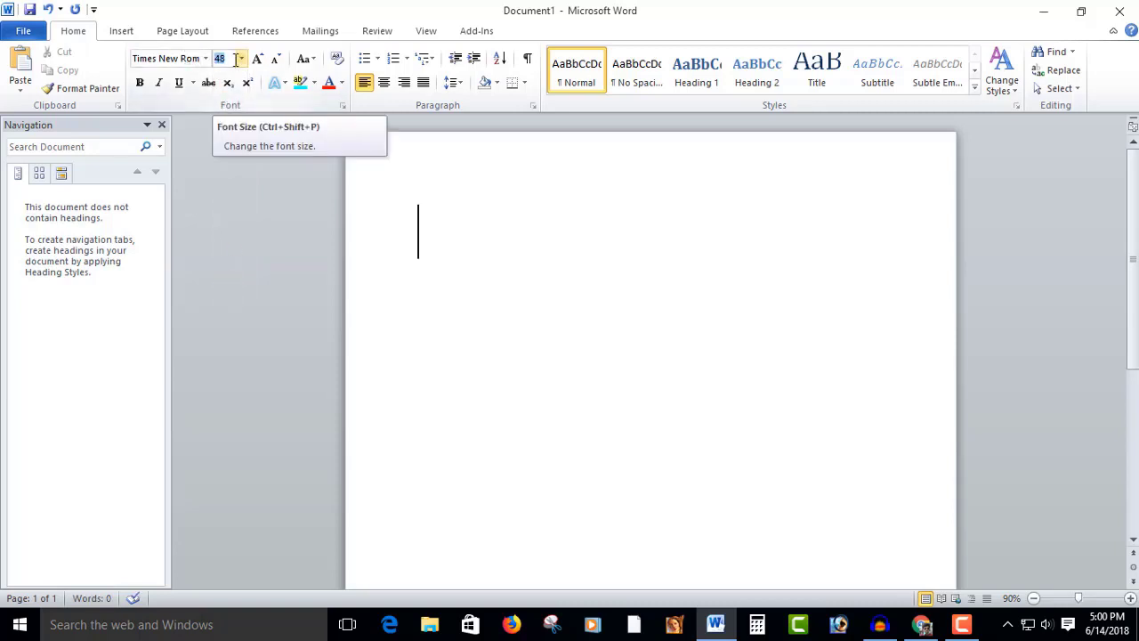
type("50")
key("Return")
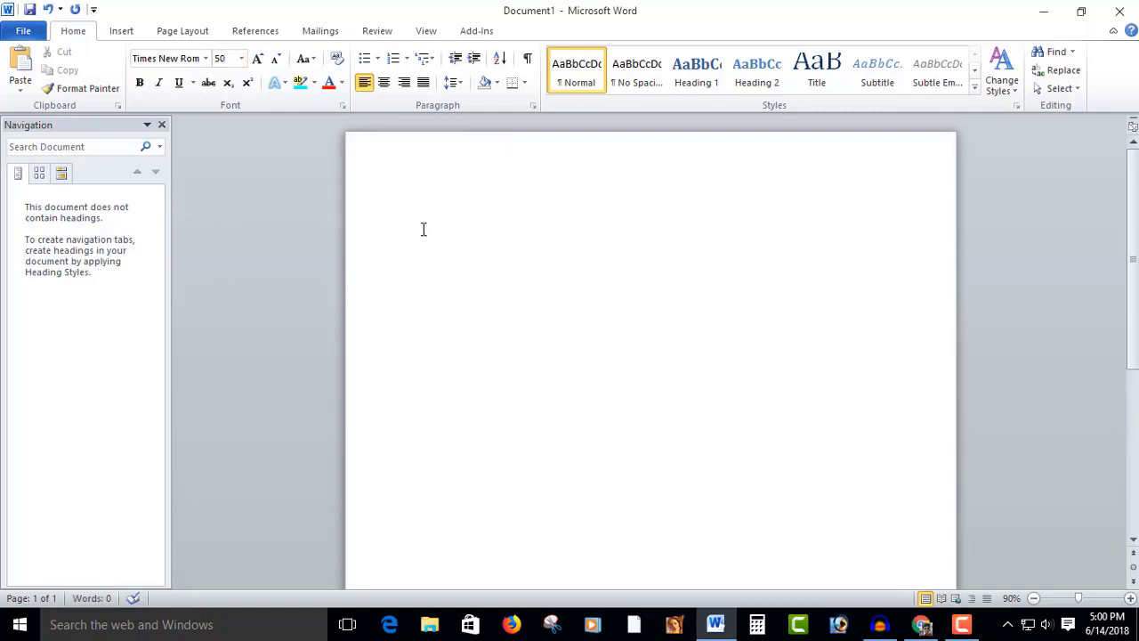
Step: Type Good, Nice and Thank You on separate lines, ending on a new empty line
type("Good")
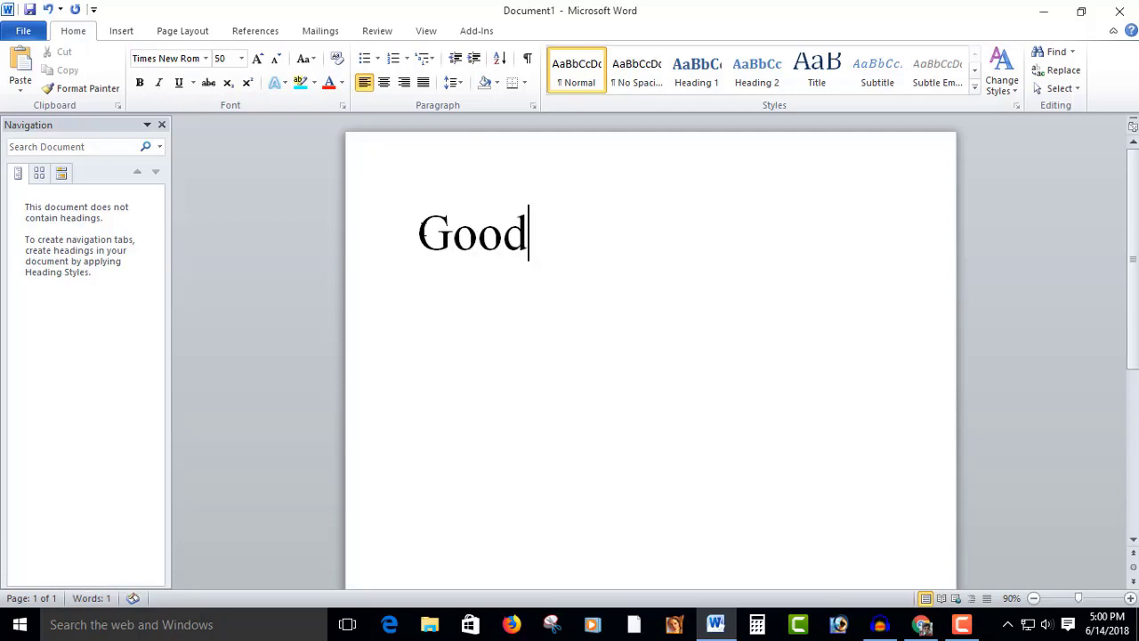
key("Return")
type("Nice")
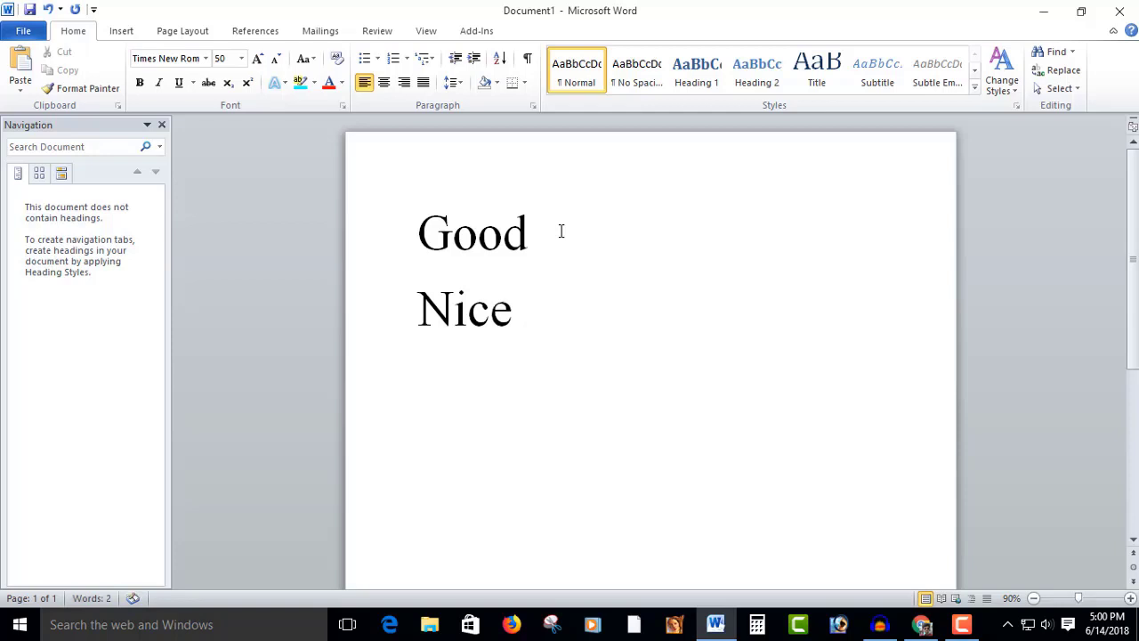
key("Return")
type("Than")
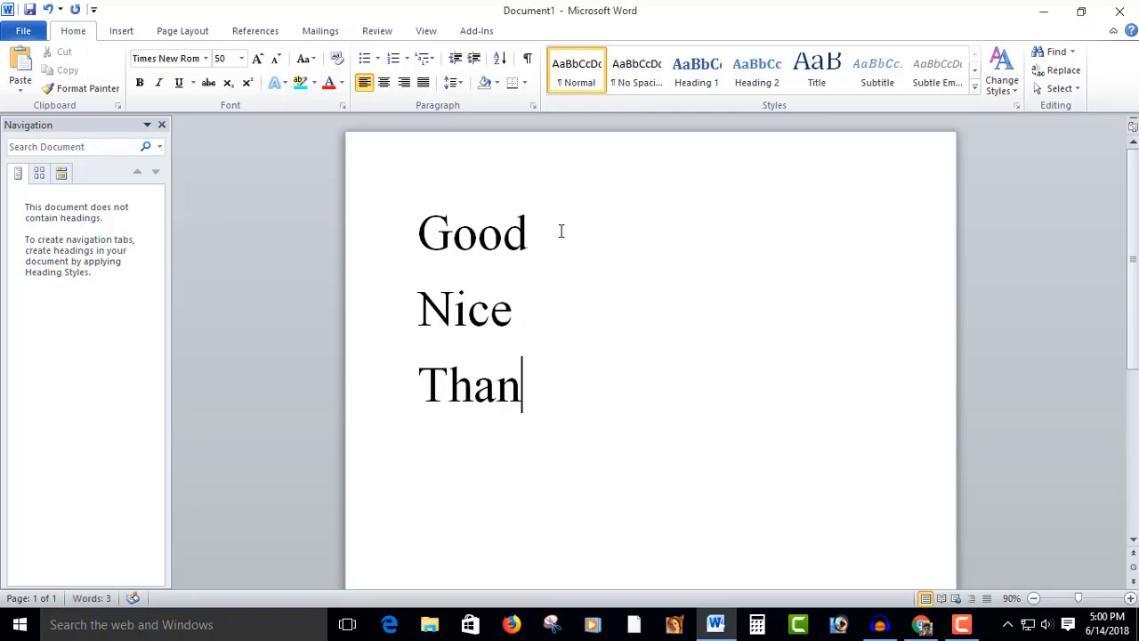
type("k You")
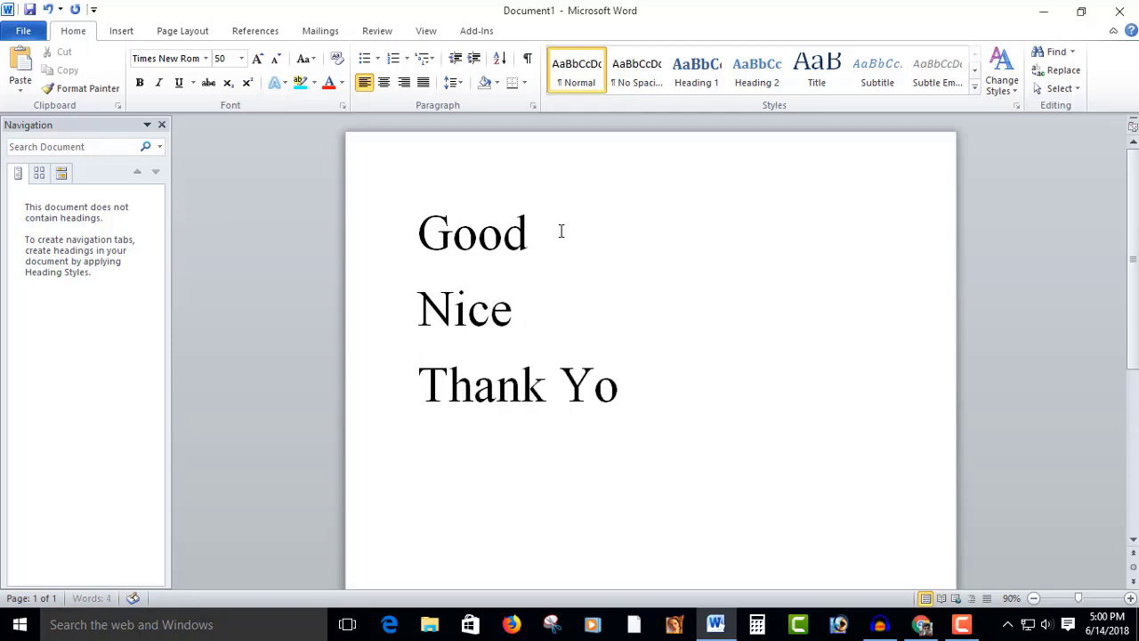
left_click(572, 313)
left_click(662, 387)
key("Return")
Step: Switch to SutonnyMJ and type 'আমার সোনার বাংলা আমি তোমায় ভালবাসি।' below Thank You
left_click(205, 59)
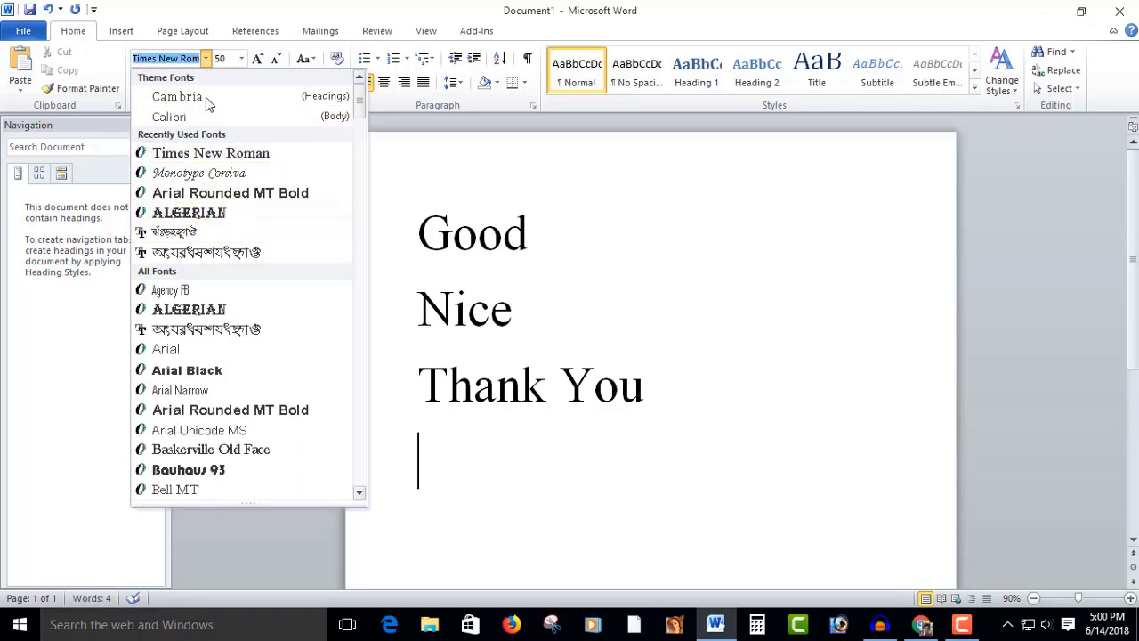
left_click(193, 234)
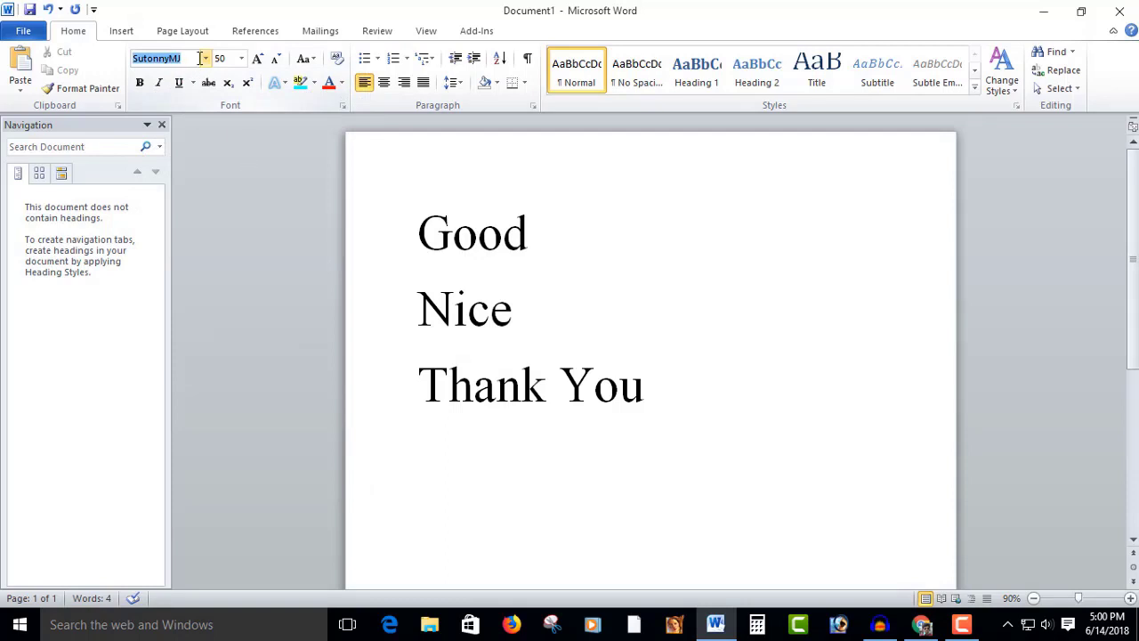
left_click(207, 60)
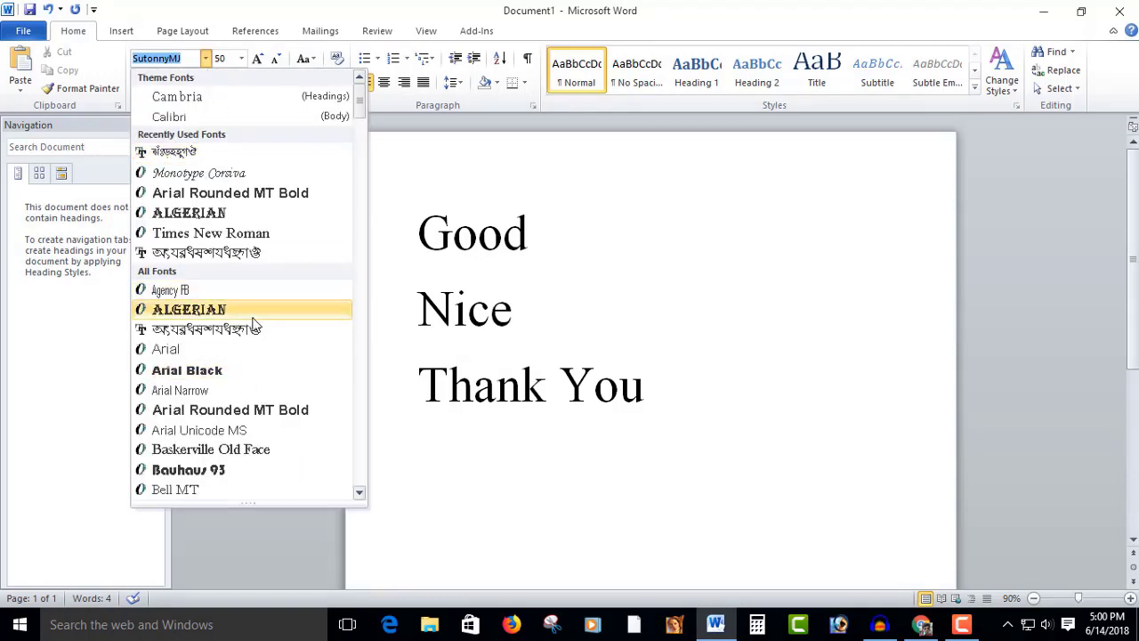
scroll(253, 332, "down", 1)
scroll(254, 331, "up", 1)
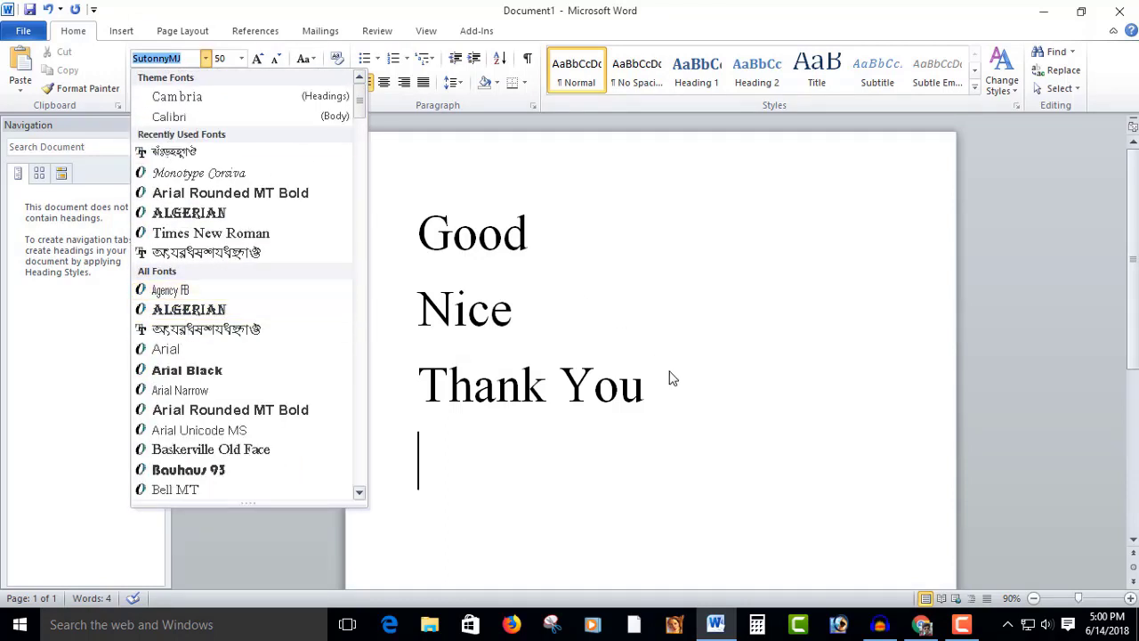
left_click(641, 430)
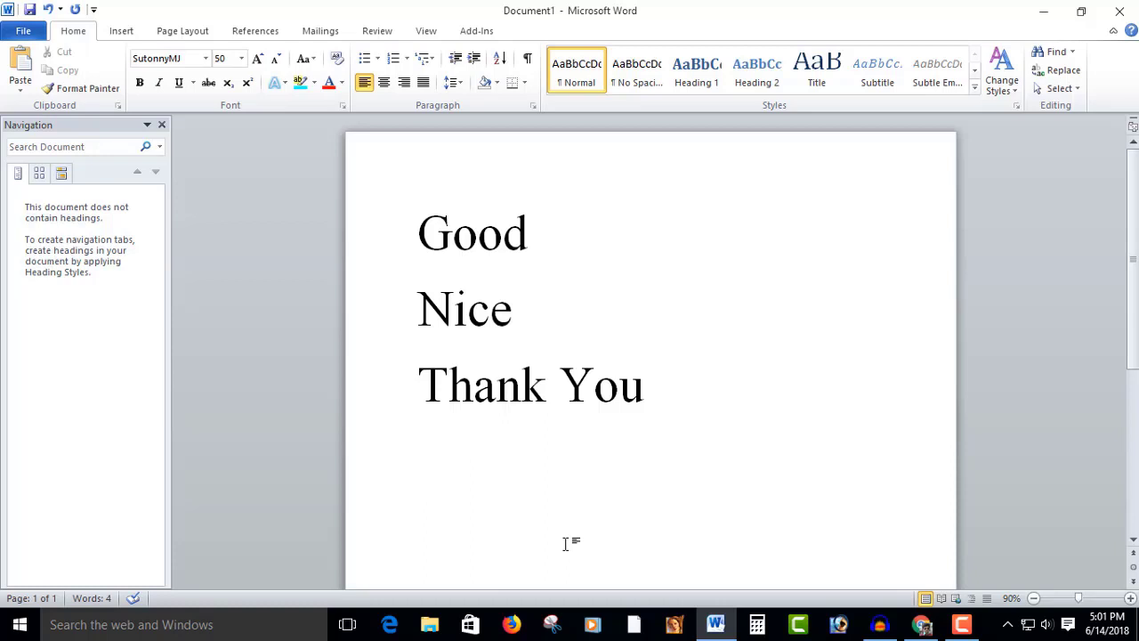
type("আমার")
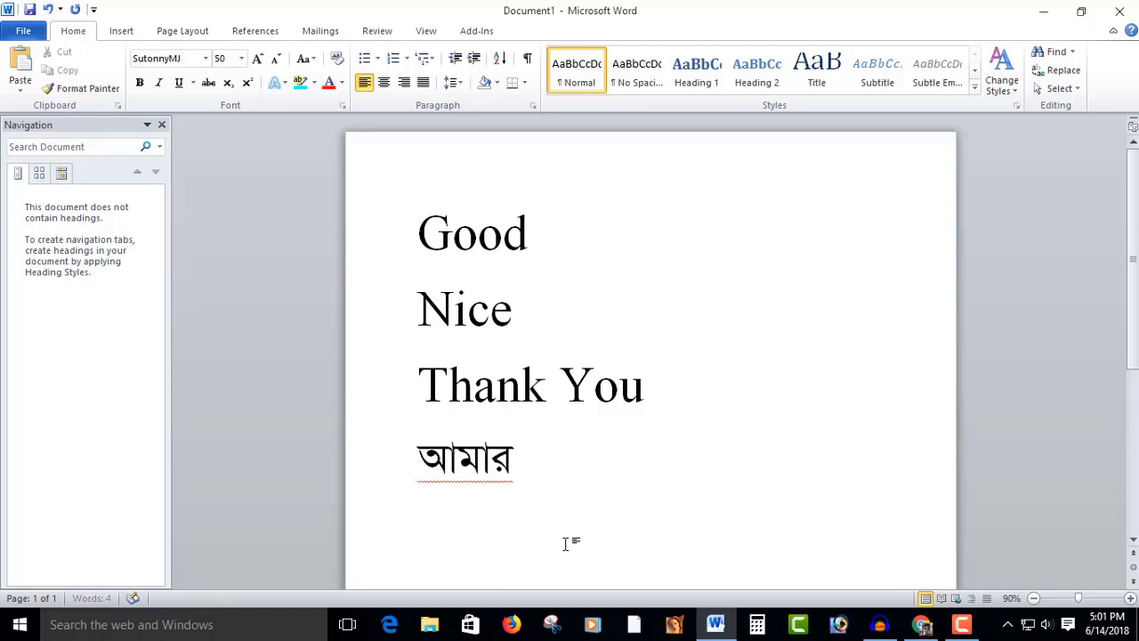
type(" সোনার বাং")
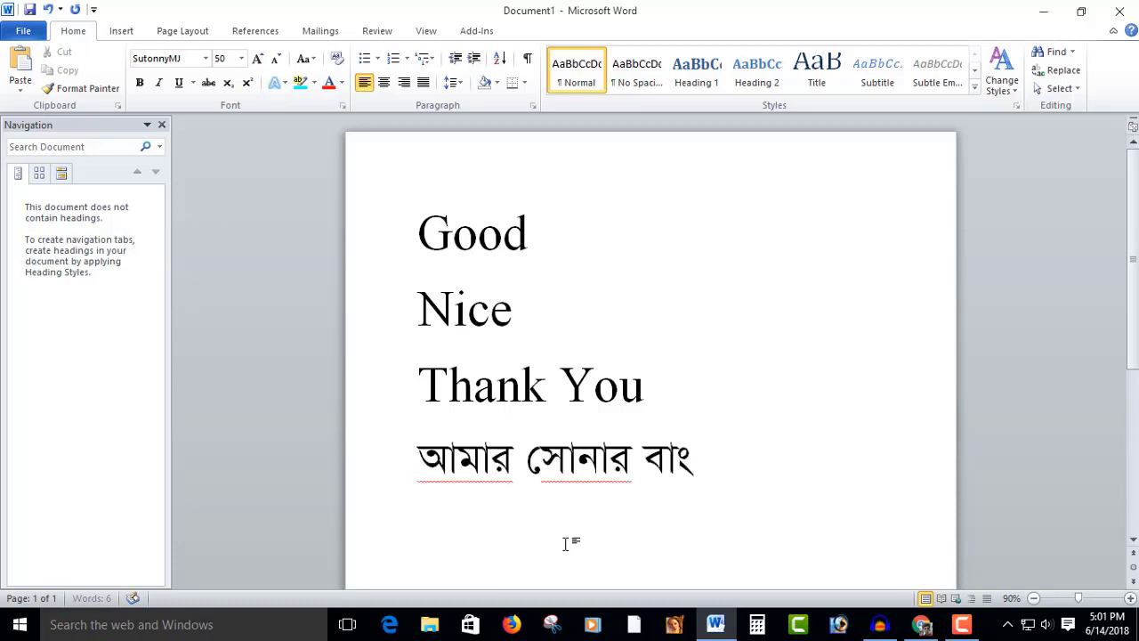
type("লা আমি")
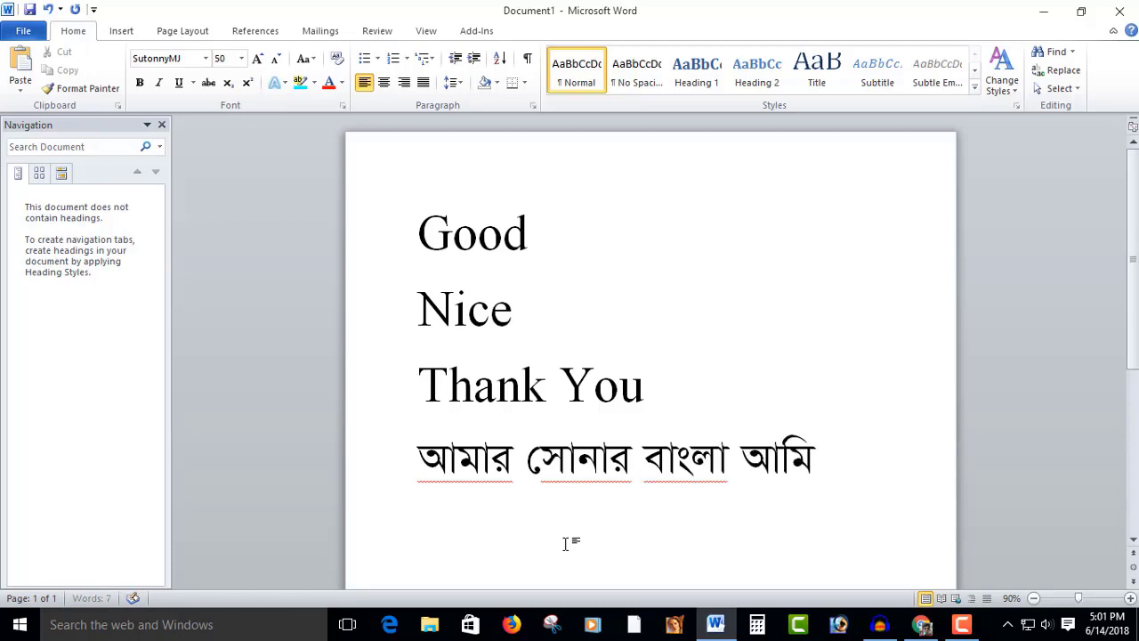
type(" তোমায় ভাল")
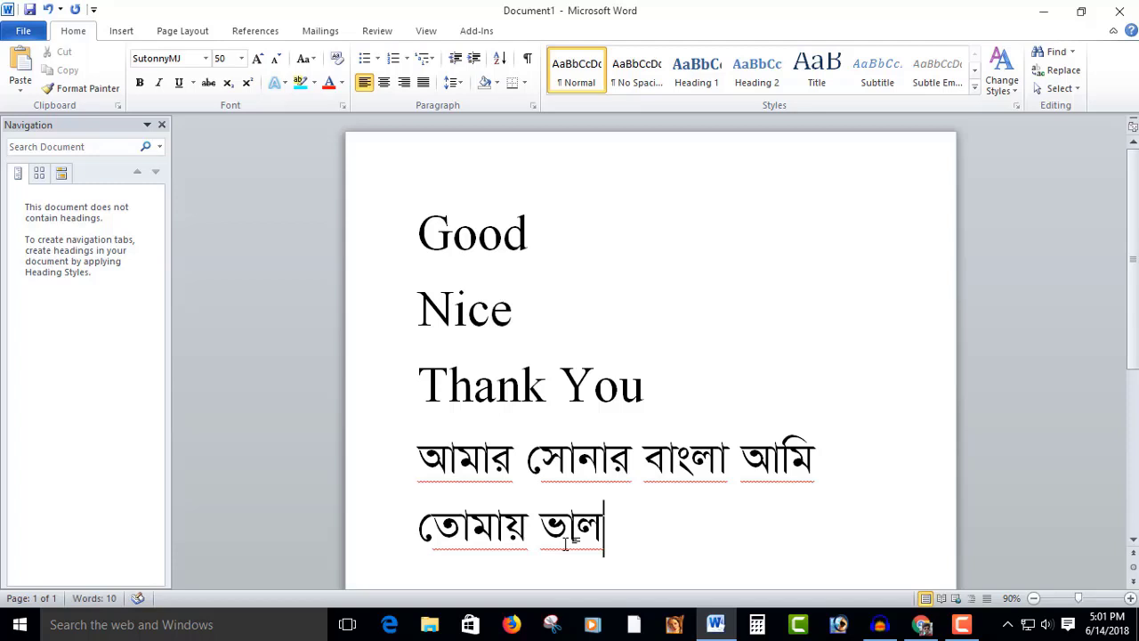
type("বাসি।")
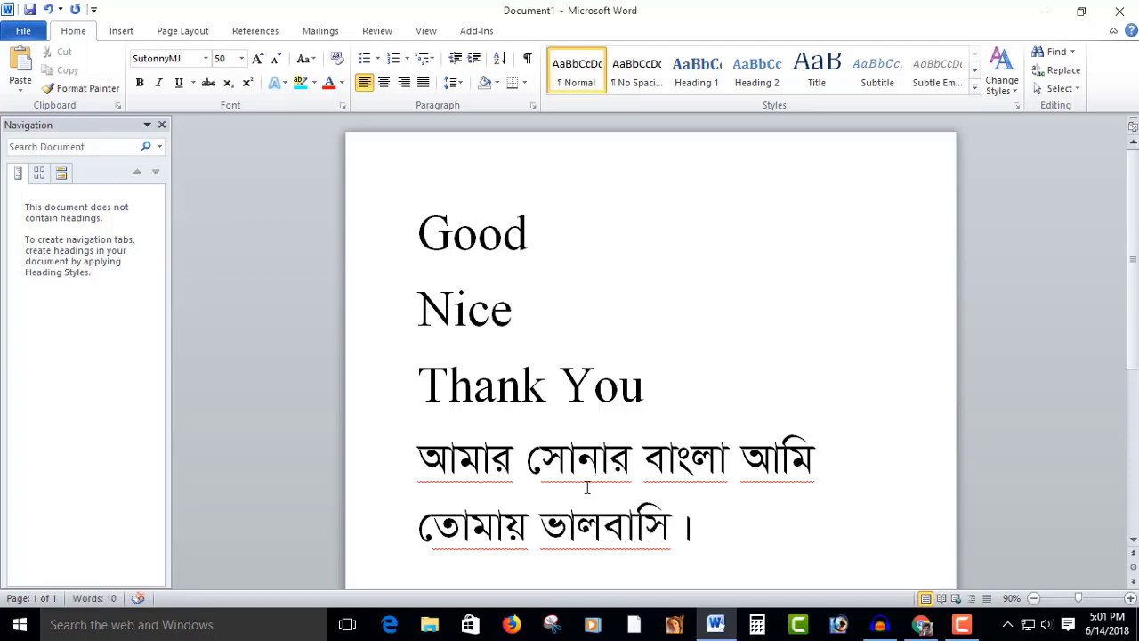
Step: Grow both Bengali lines up to size 80, then shrink them to 48 points
left_click(668, 462)
left_click_drag(709, 534, 386, 468)
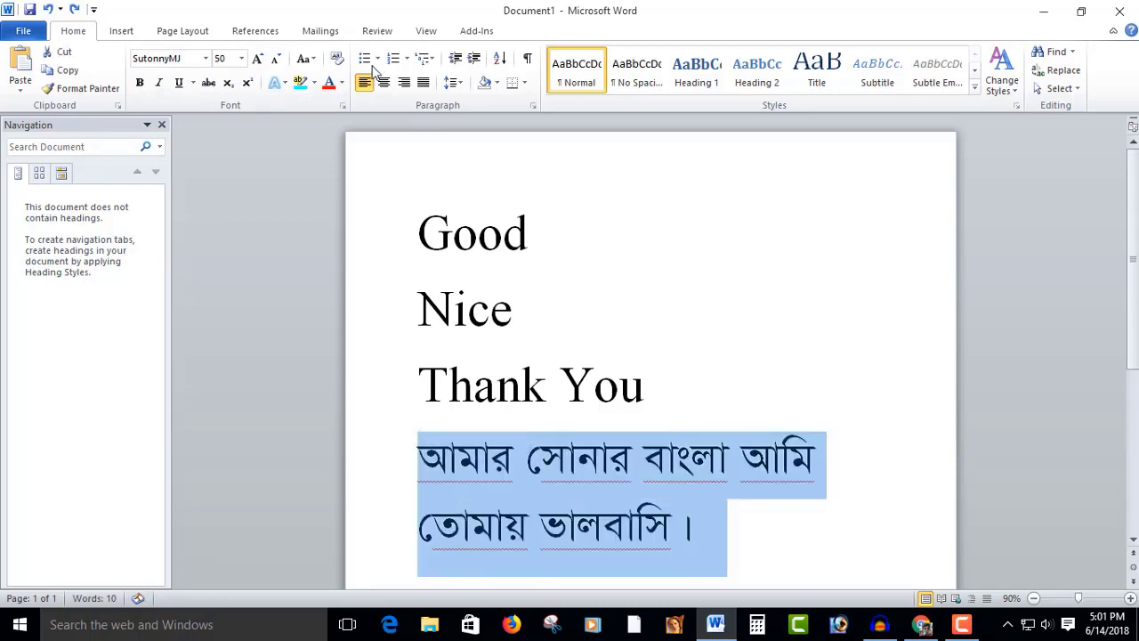
left_click(258, 59)
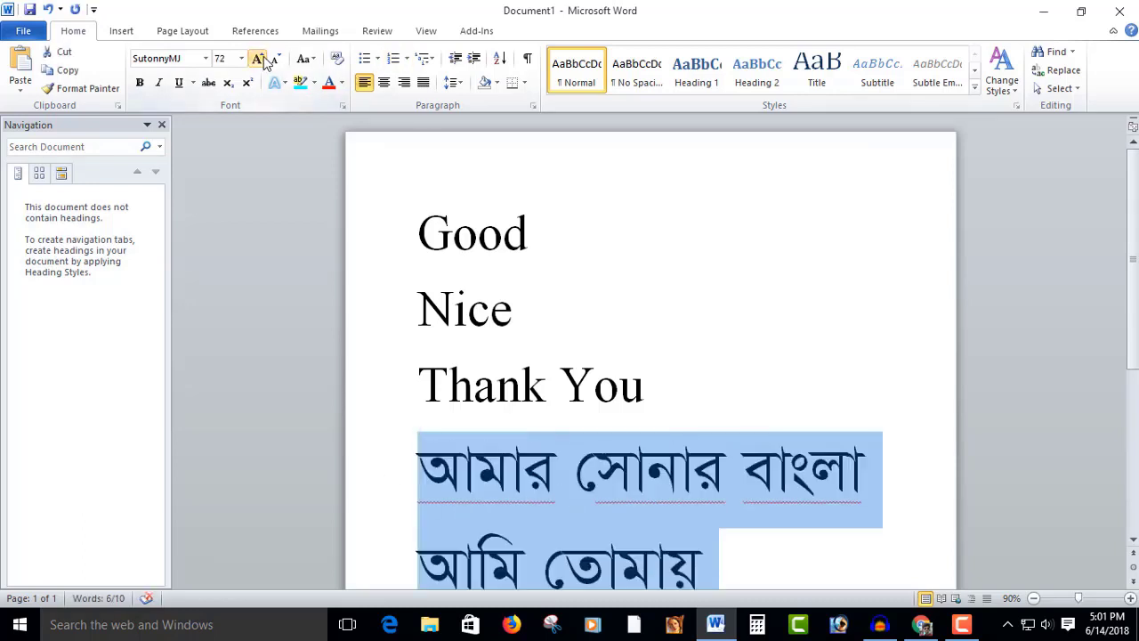
left_click(263, 59)
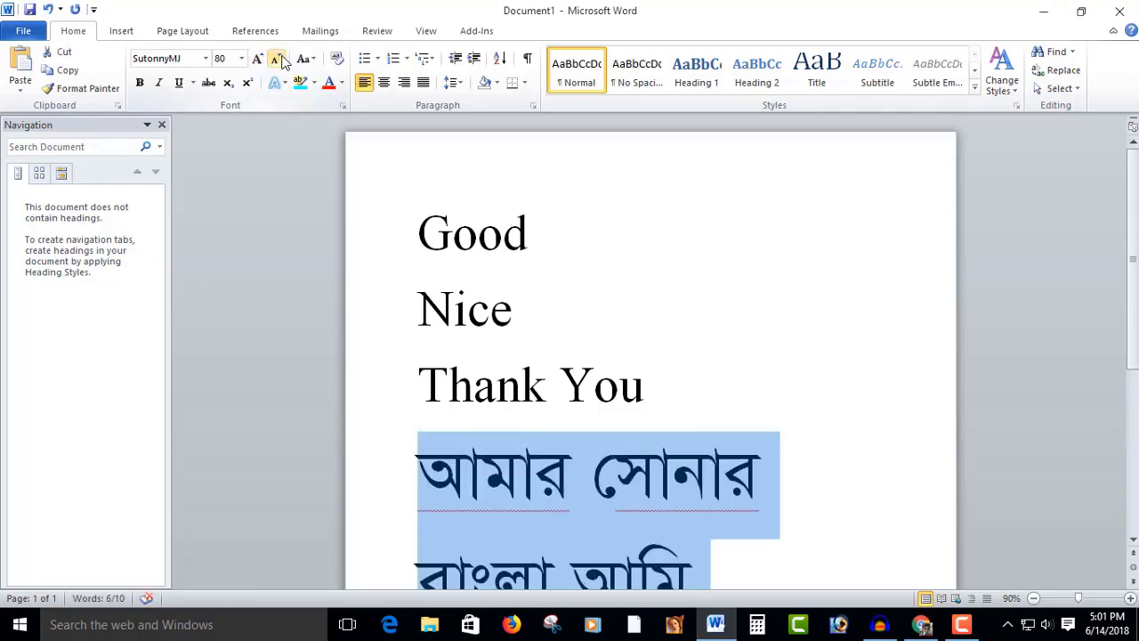
left_click(281, 59)
left_click(281, 58)
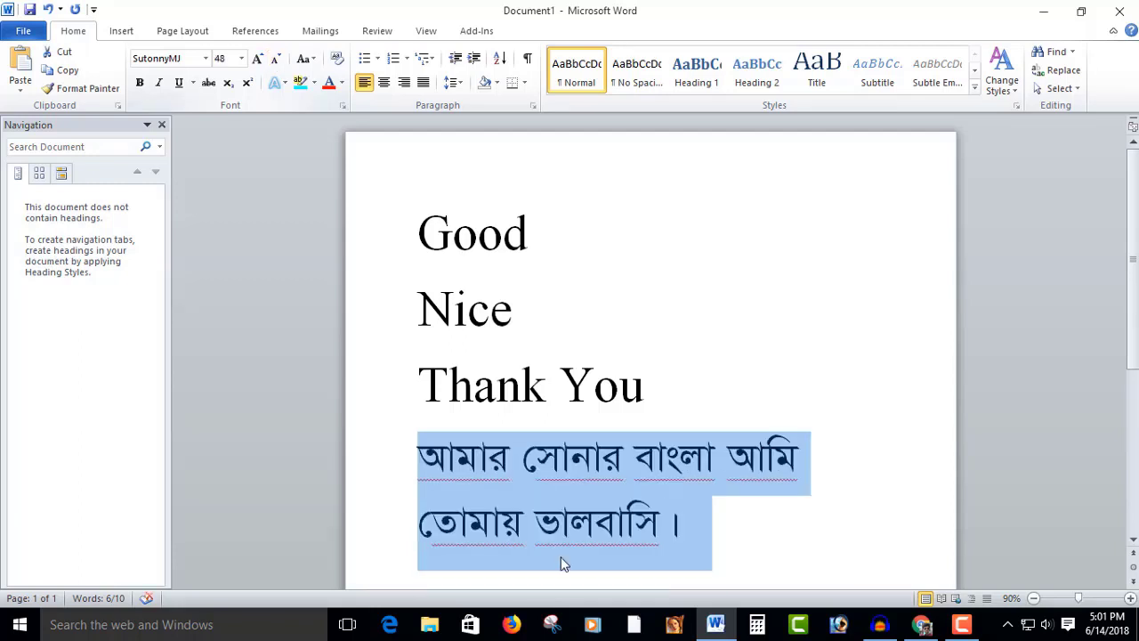
left_click(595, 522)
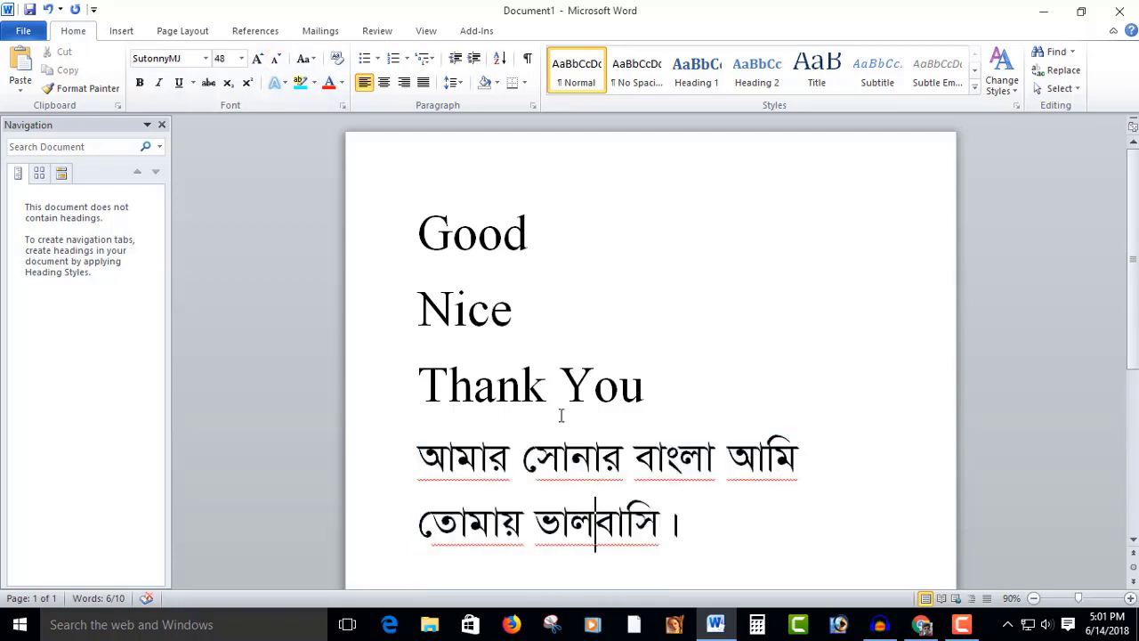
left_click(314, 59)
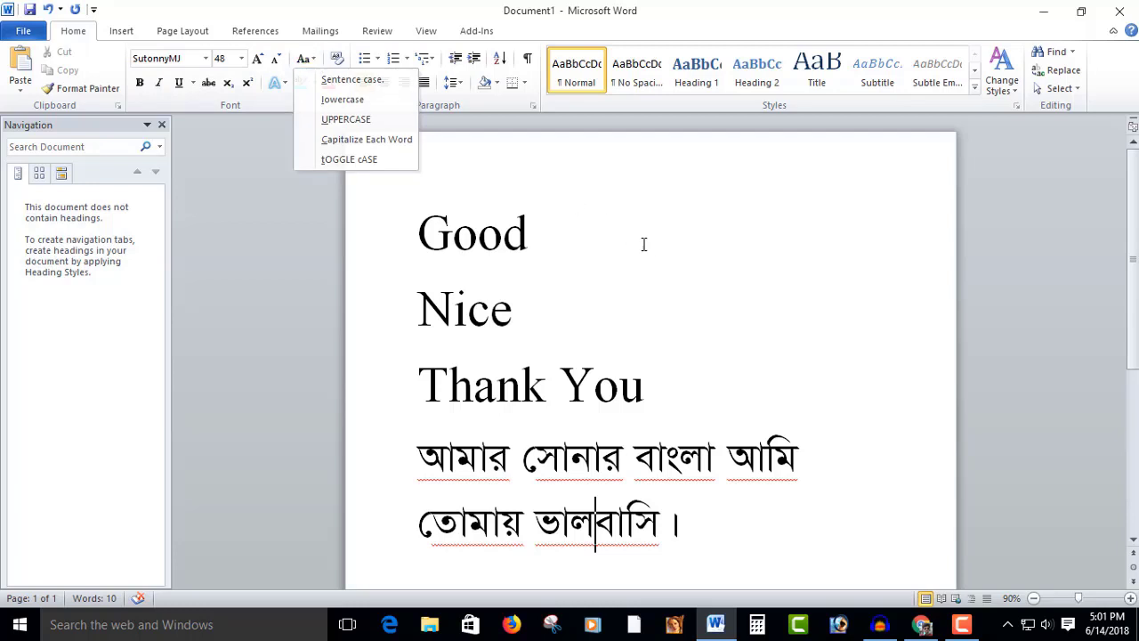
left_click(557, 244)
left_click_drag(557, 244, 402, 241)
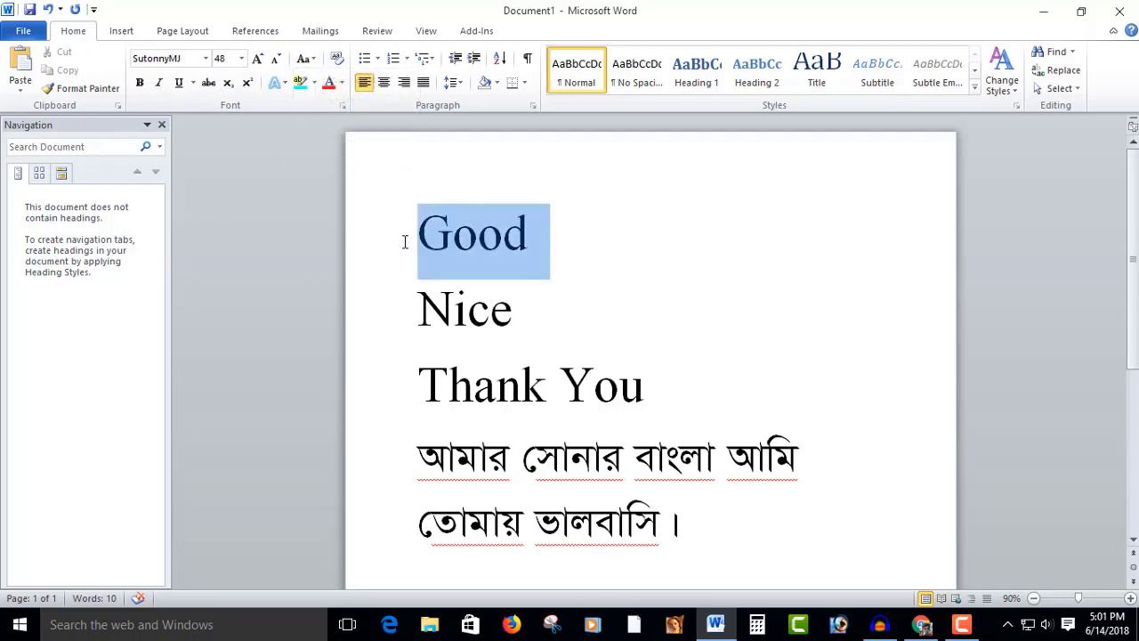
left_click(305, 59)
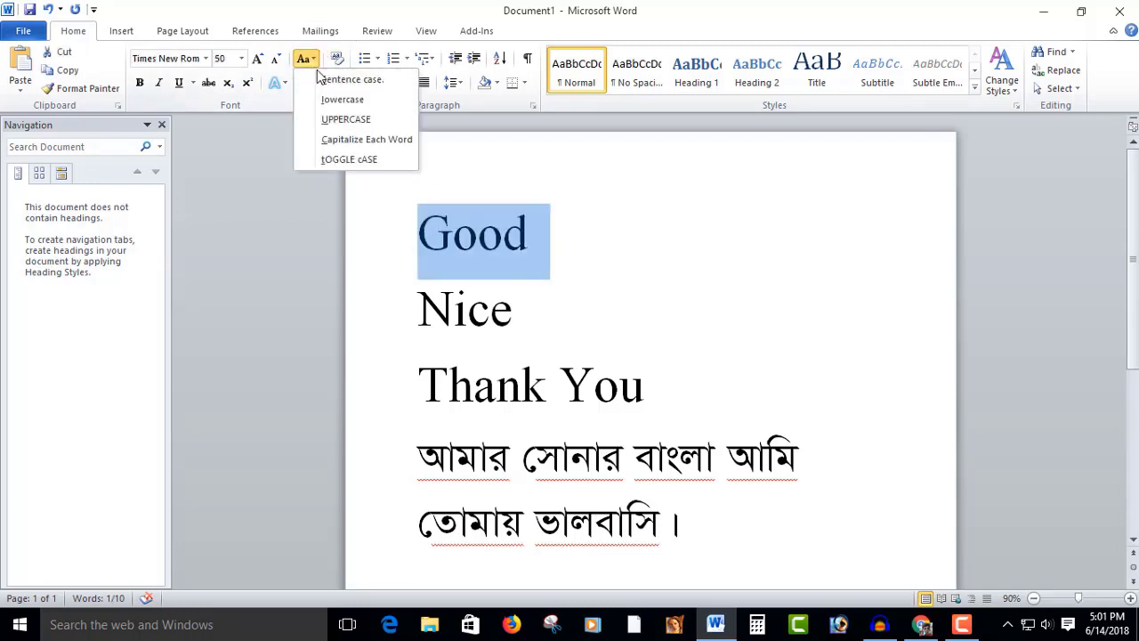
left_click(352, 102)
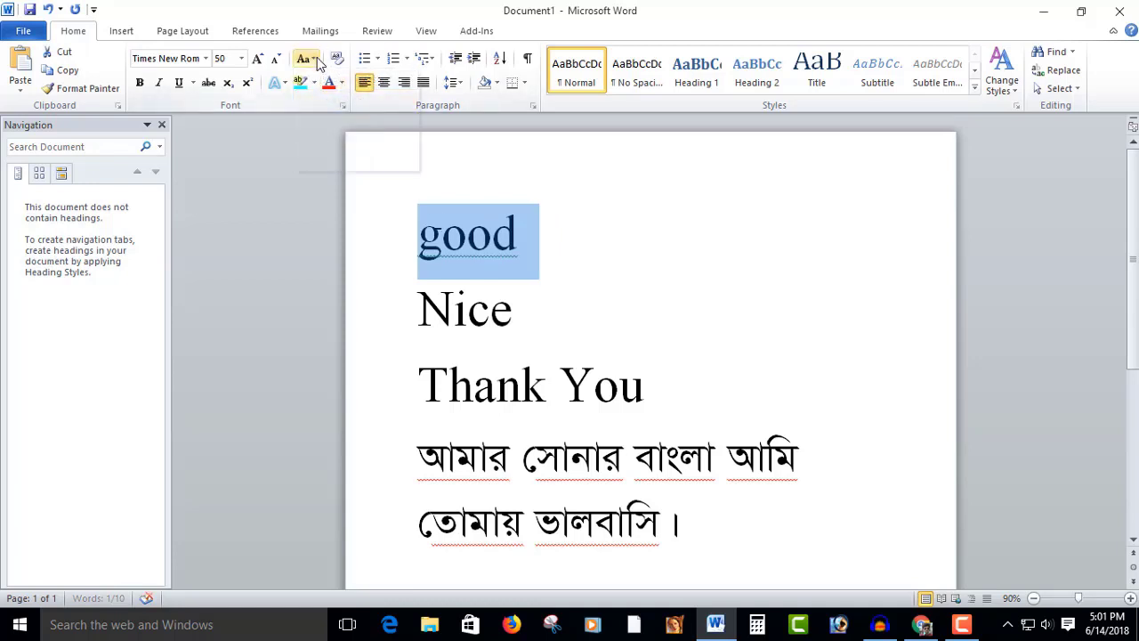
left_click(305, 59)
left_click(345, 122)
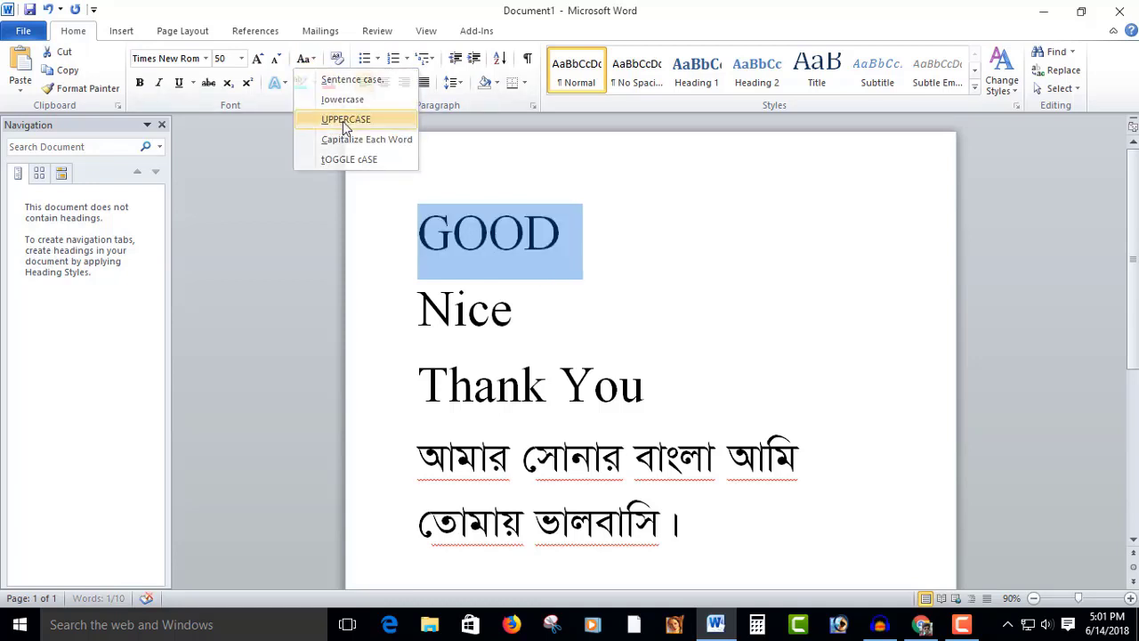
left_click(317, 59)
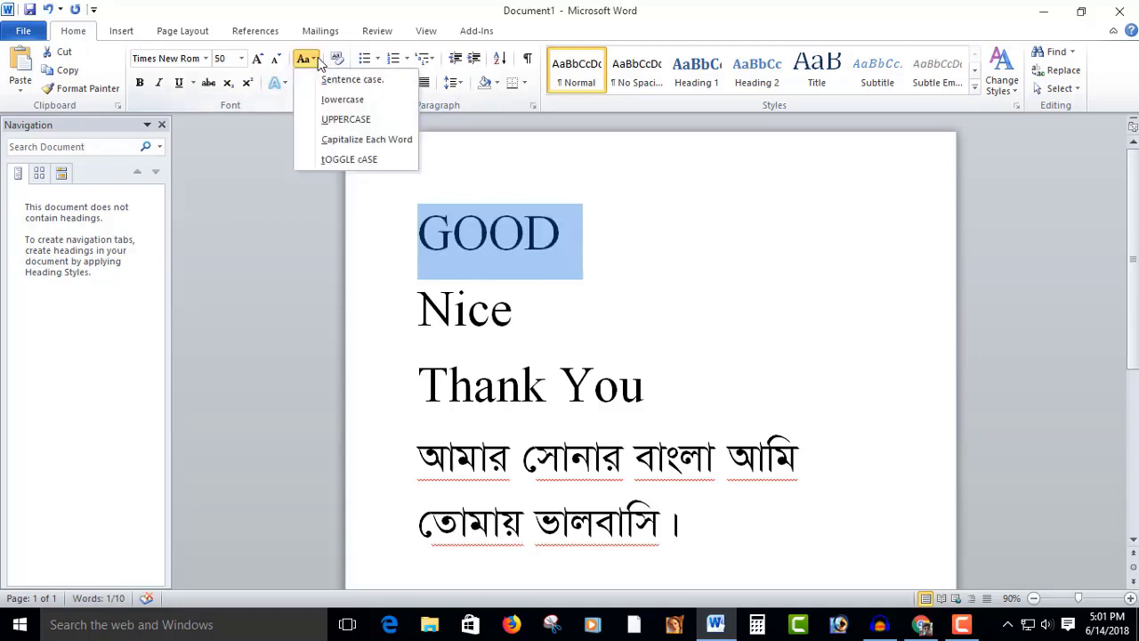
left_click(347, 122)
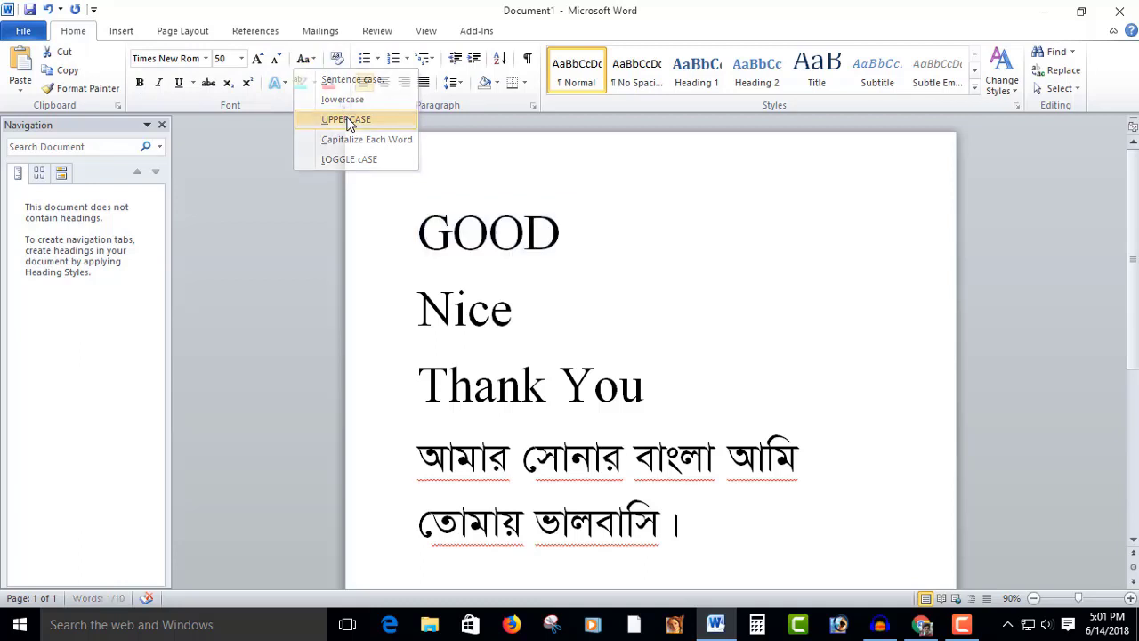
left_click(305, 59)
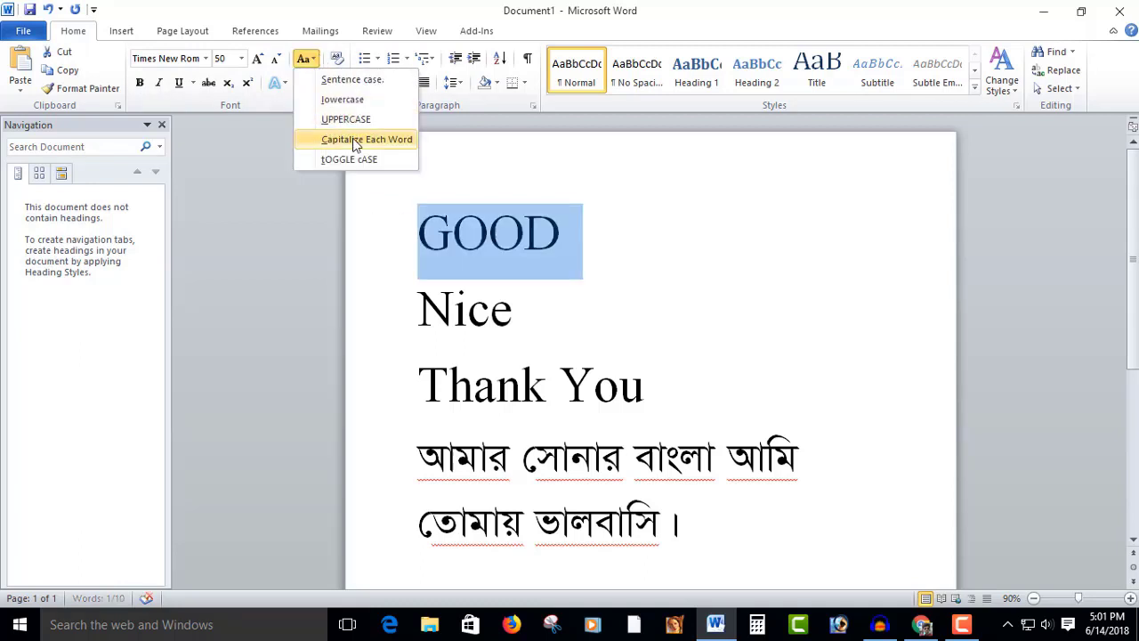
left_click(336, 80)
key("ctrl+z")
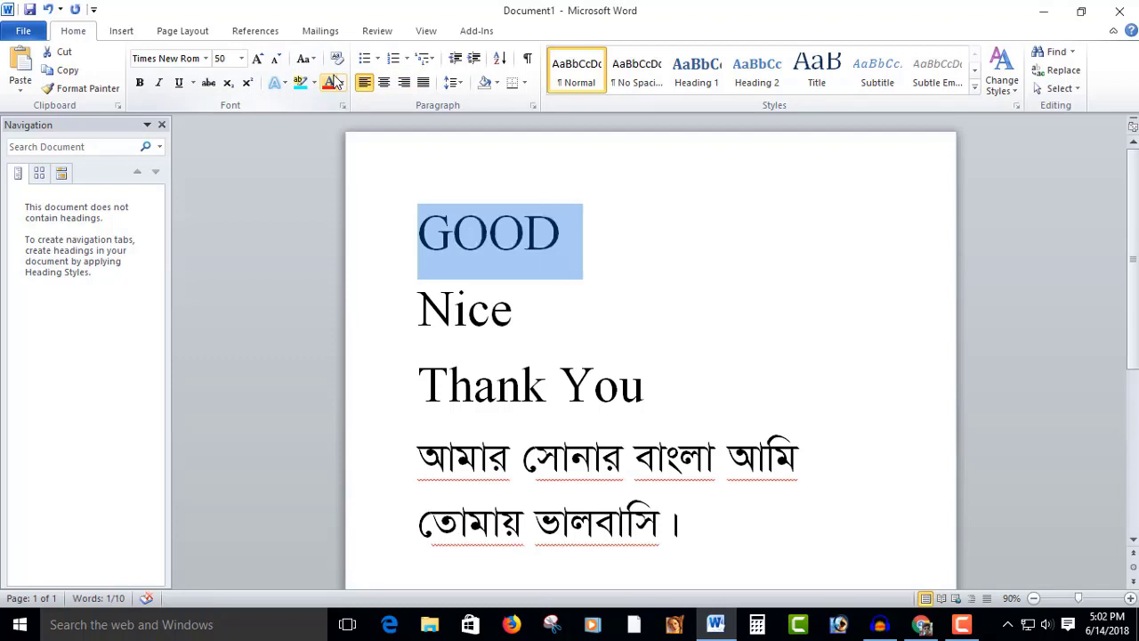
key("shift+F3")
key("shift+F3")
key("shift+F3")
key("shift+F3")
key("shift+F3")
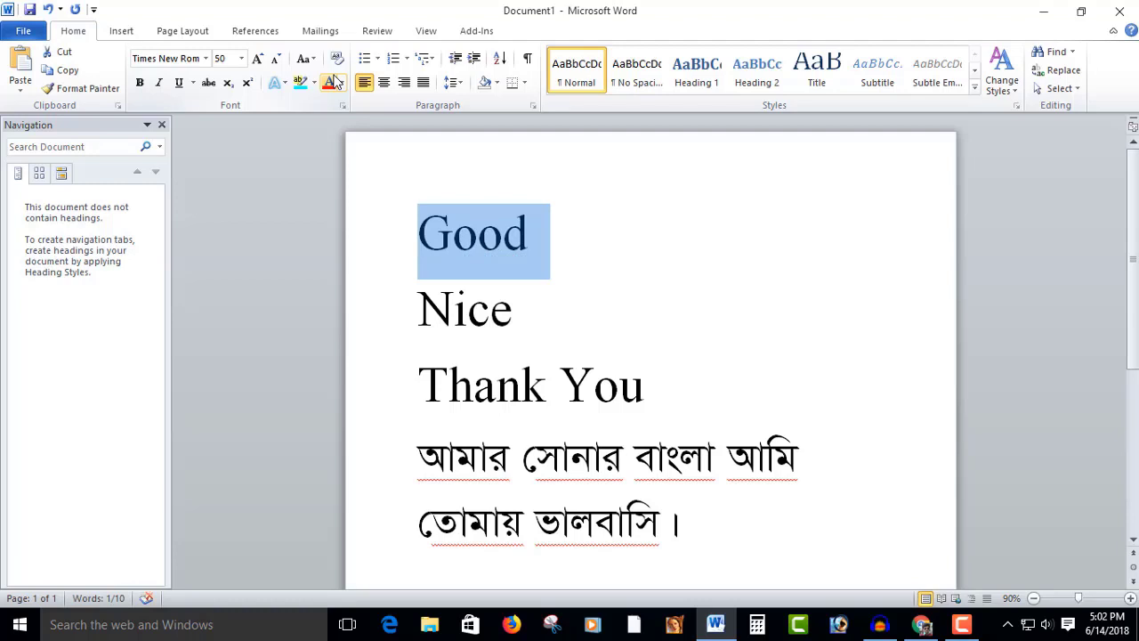
left_click(504, 233)
Step: Make the word Good bold, italic and underlined
left_click_drag(534, 236, 393, 228)
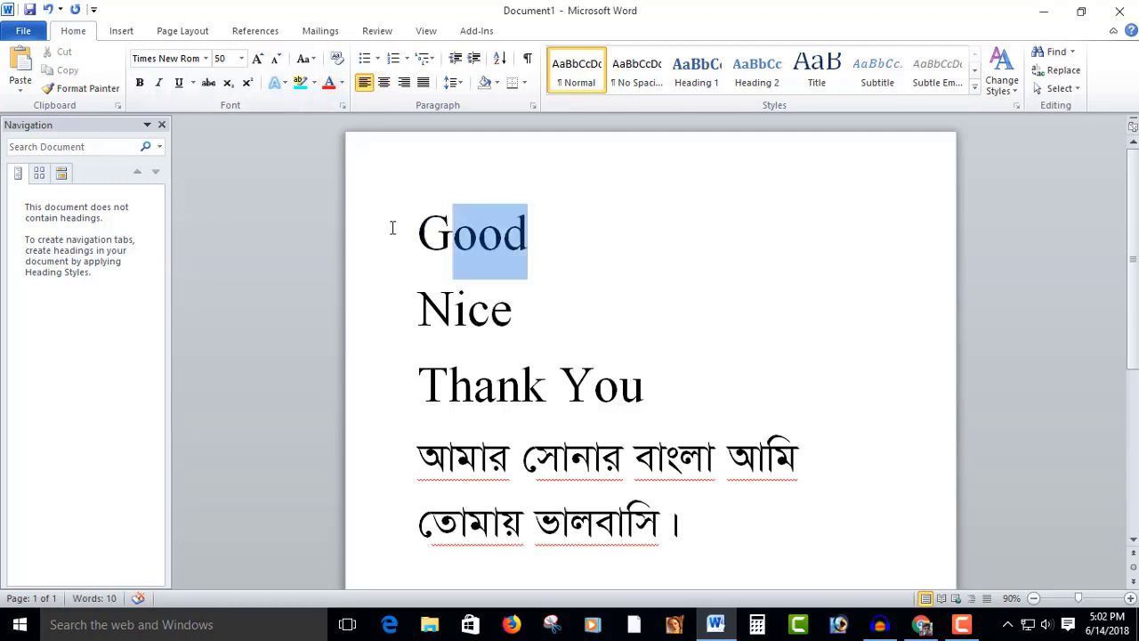
left_click(143, 85)
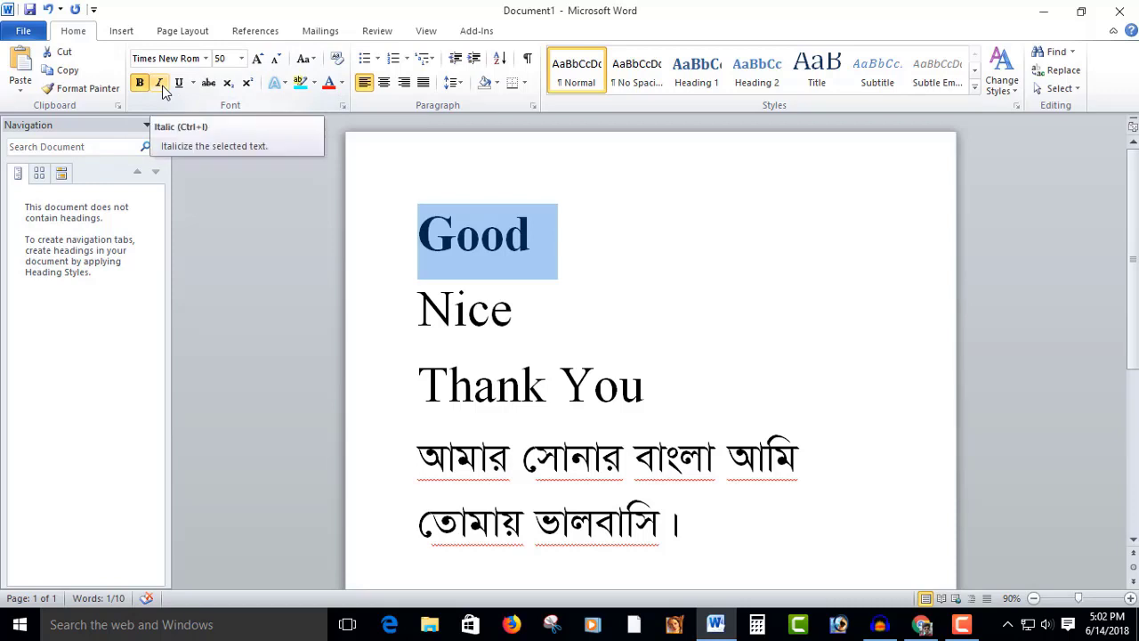
left_click(161, 85)
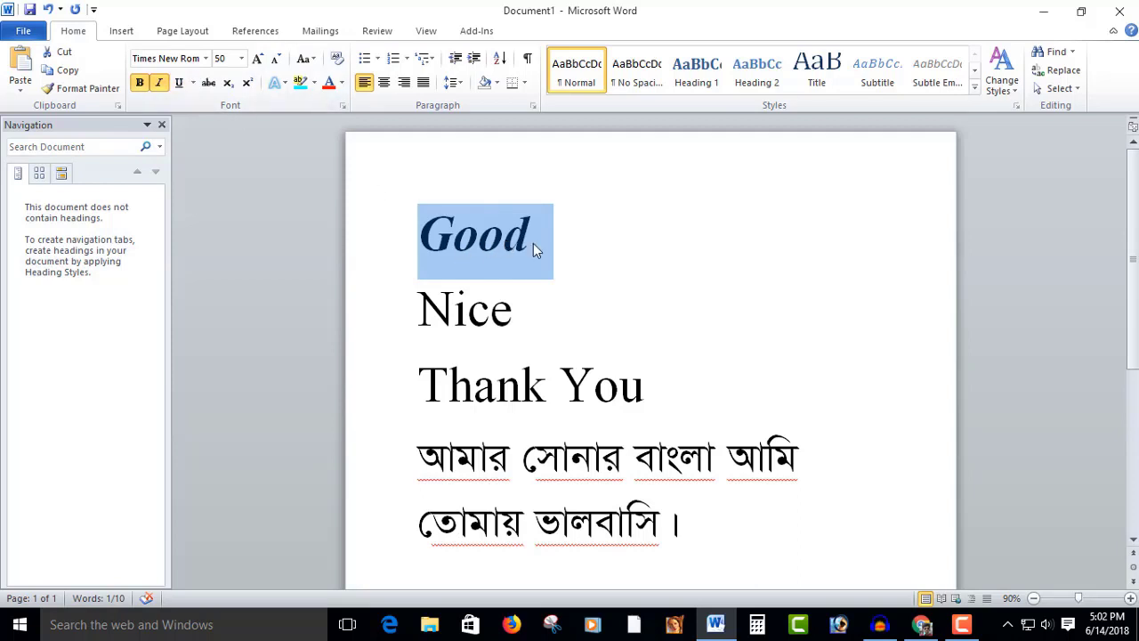
left_click(178, 85)
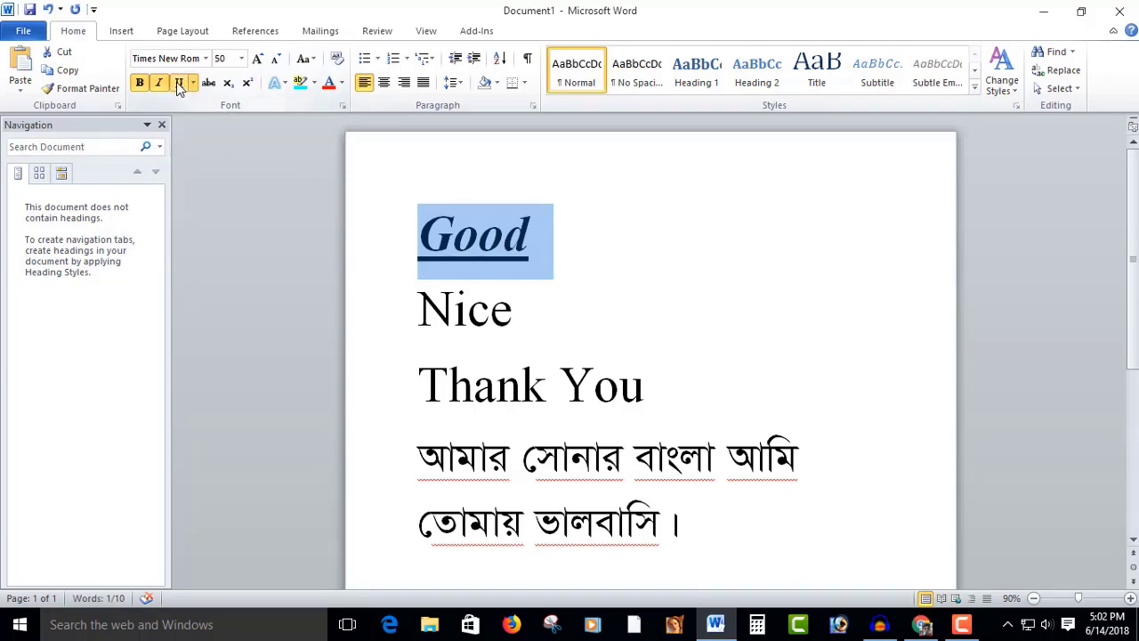
left_click(488, 239)
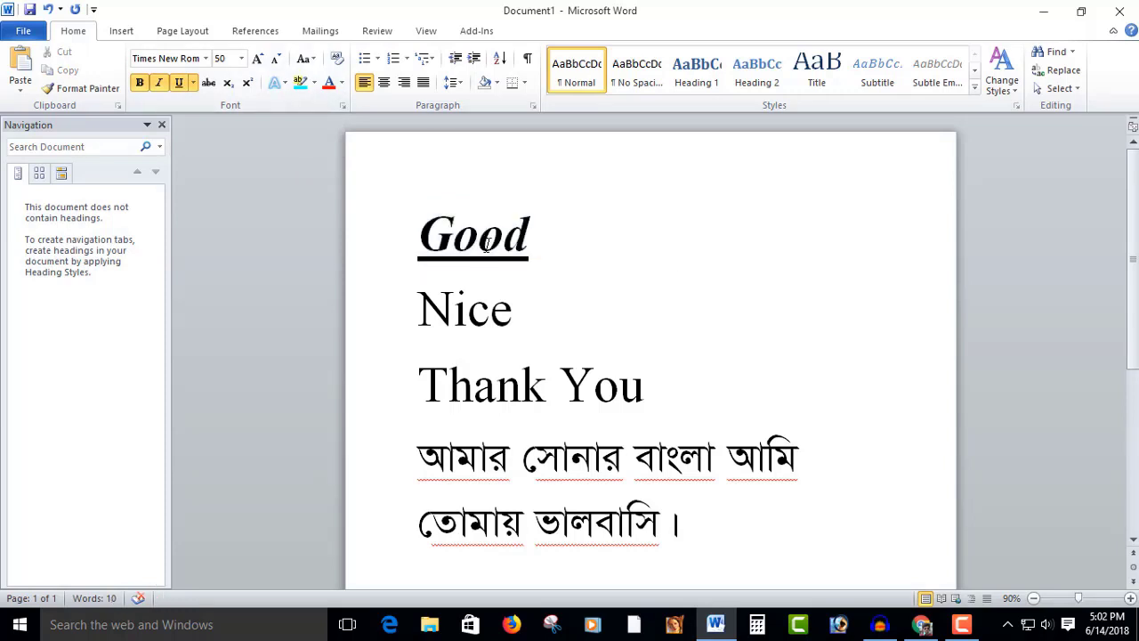
Step: Type 3600 after Good, try superscript and subscript on the last 0, then delete it
double_click(485, 236)
left_click(559, 252)
type("360")
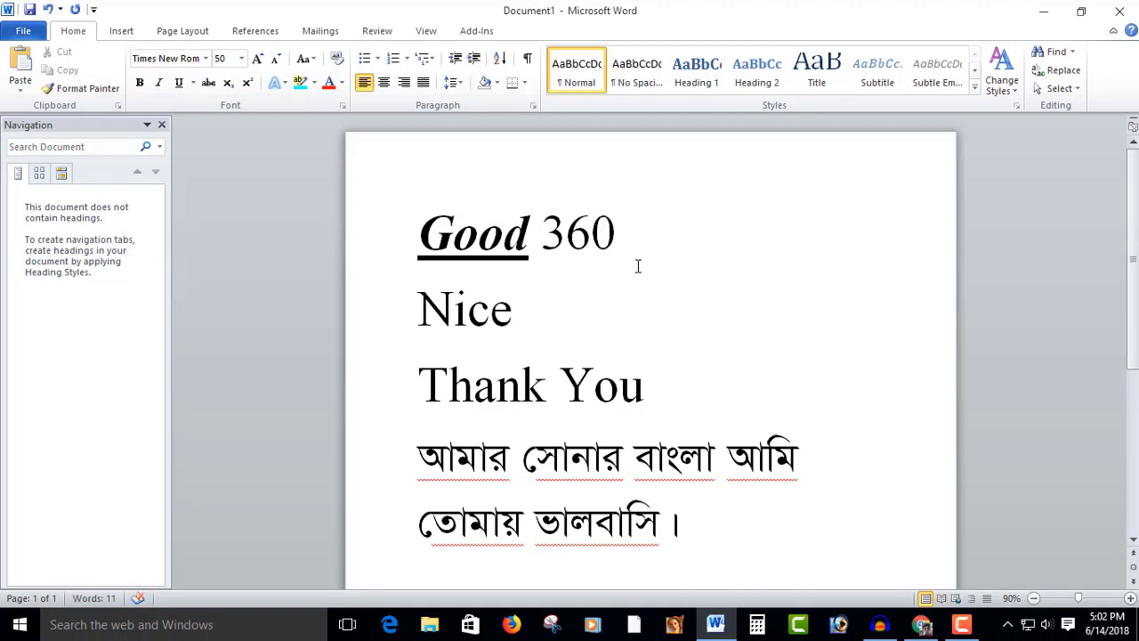
type("0")
left_click_drag(648, 239, 618, 237)
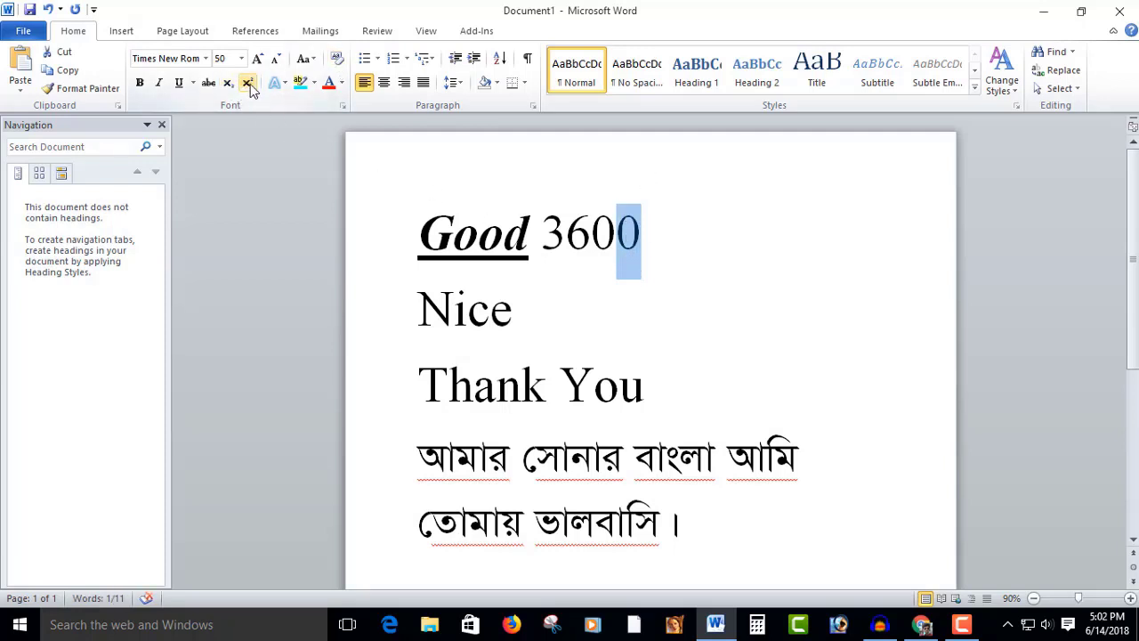
left_click(249, 84)
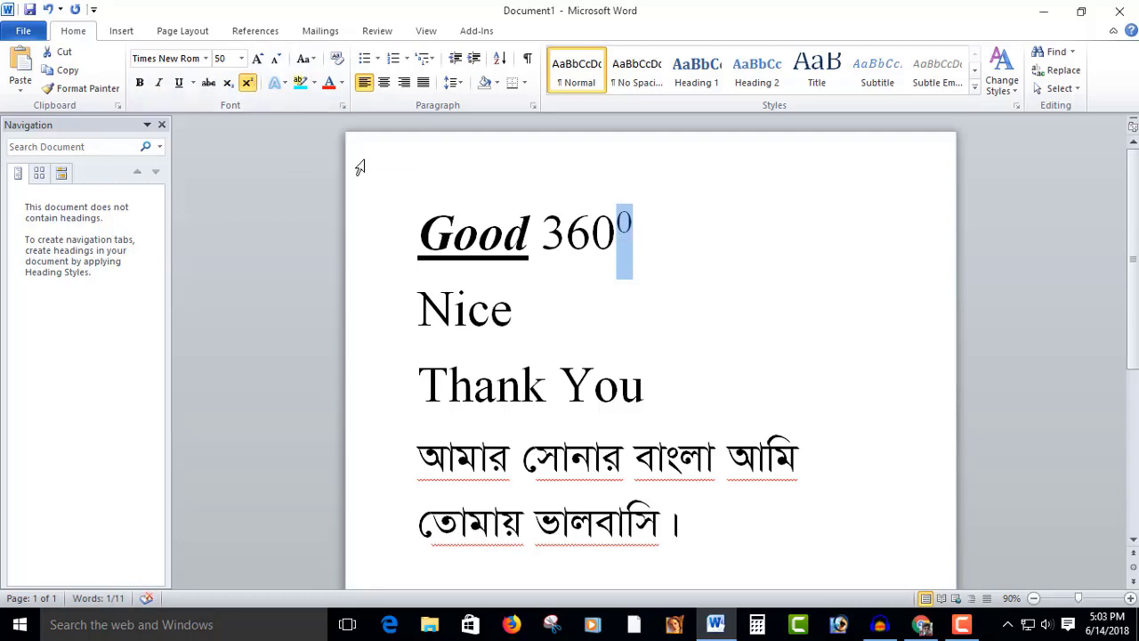
left_click(227, 84)
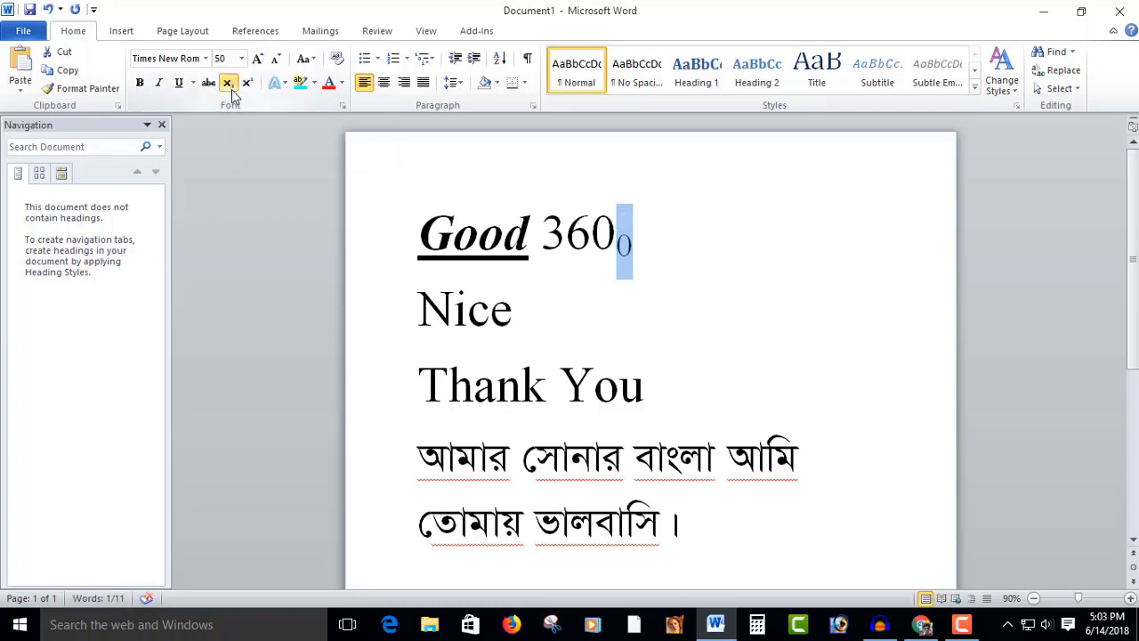
left_click(636, 252)
key("BackSpace")
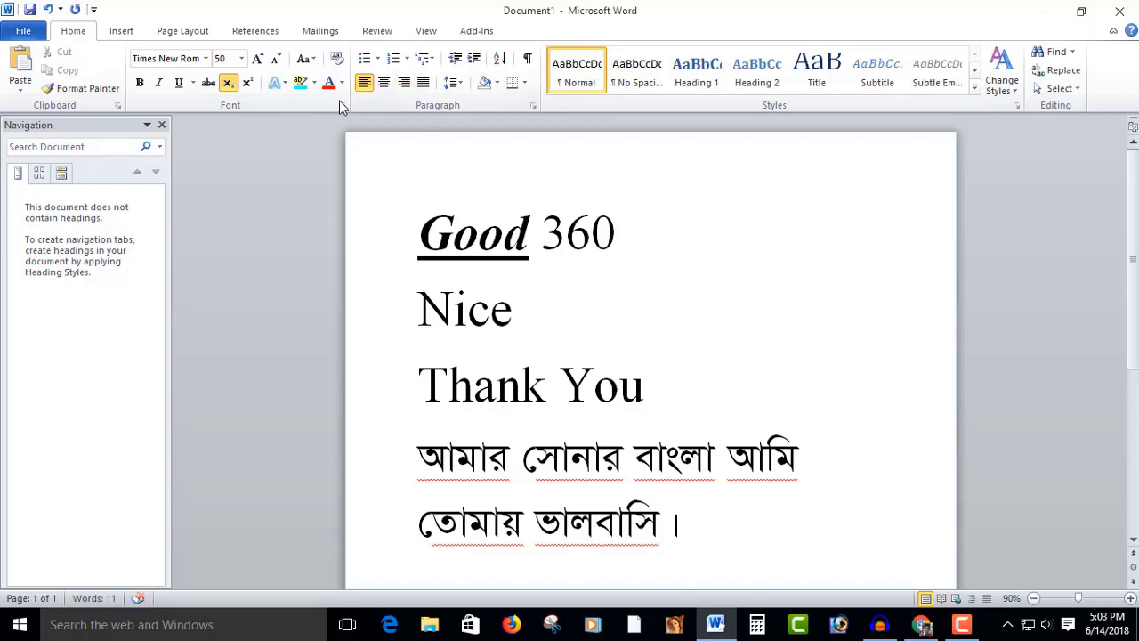
Step: Colour Thank You purple and give it an olive highlight
left_click(397, 386)
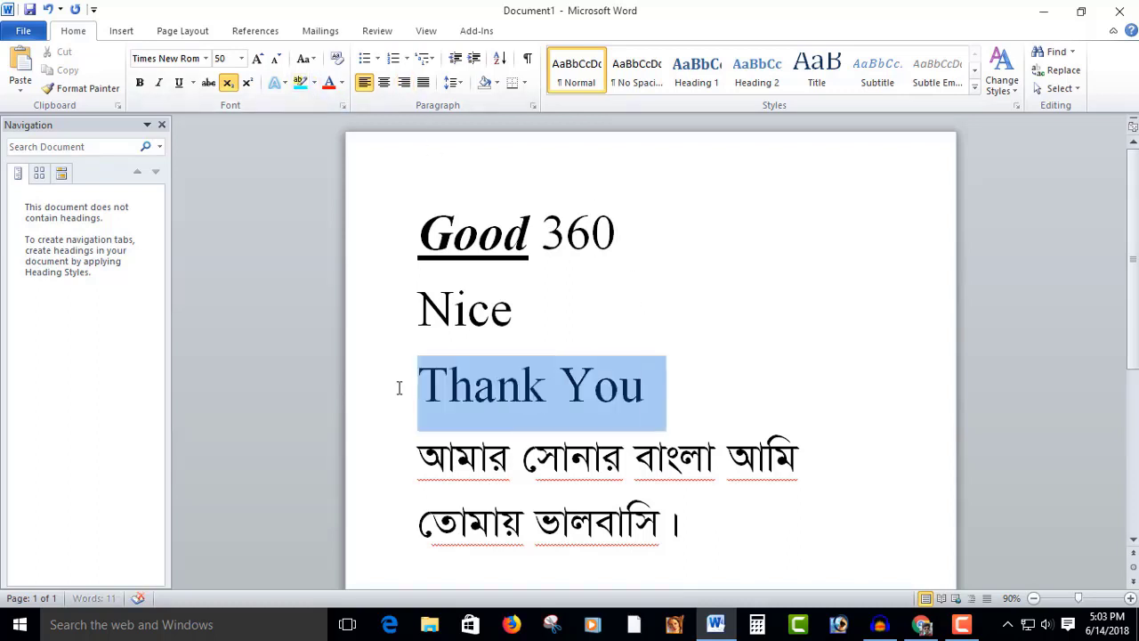
left_click(341, 83)
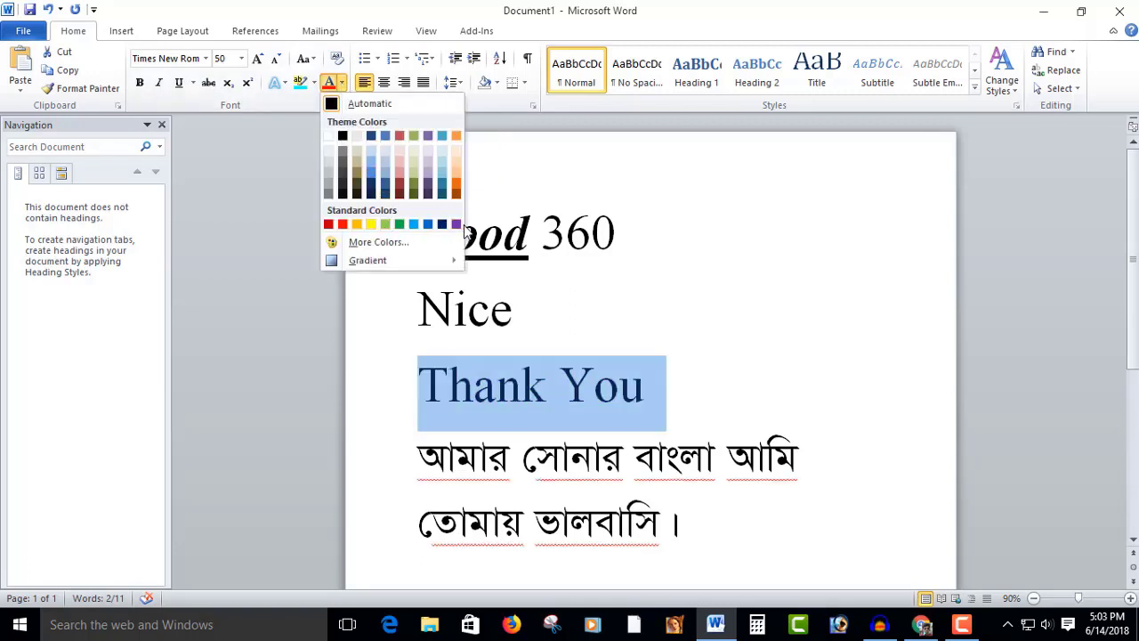
left_click(456, 225)
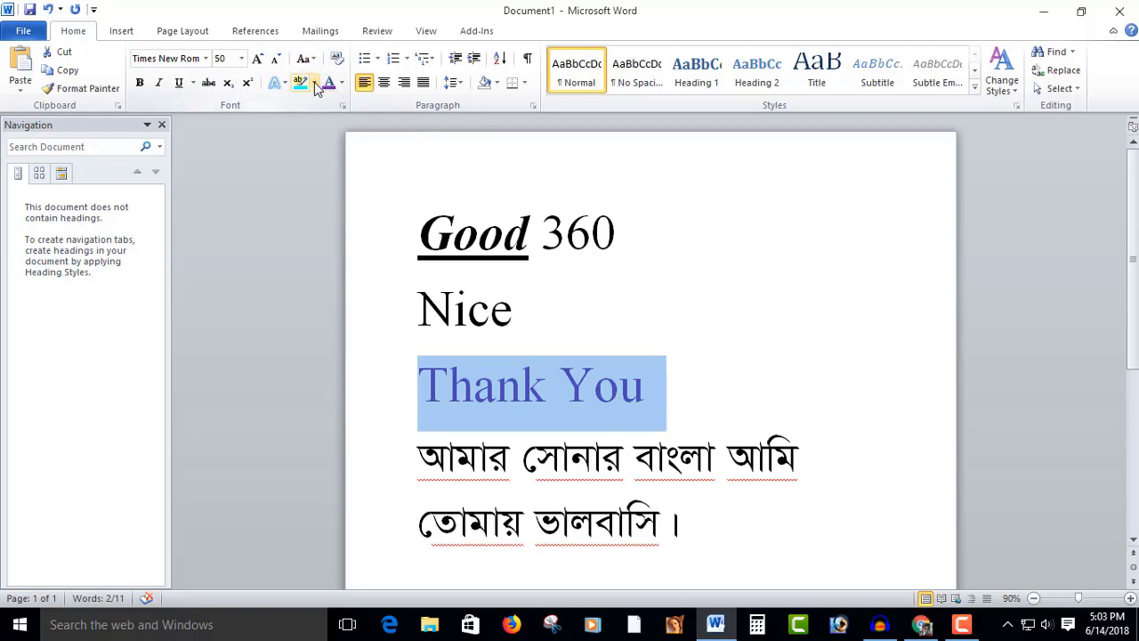
left_click(314, 84)
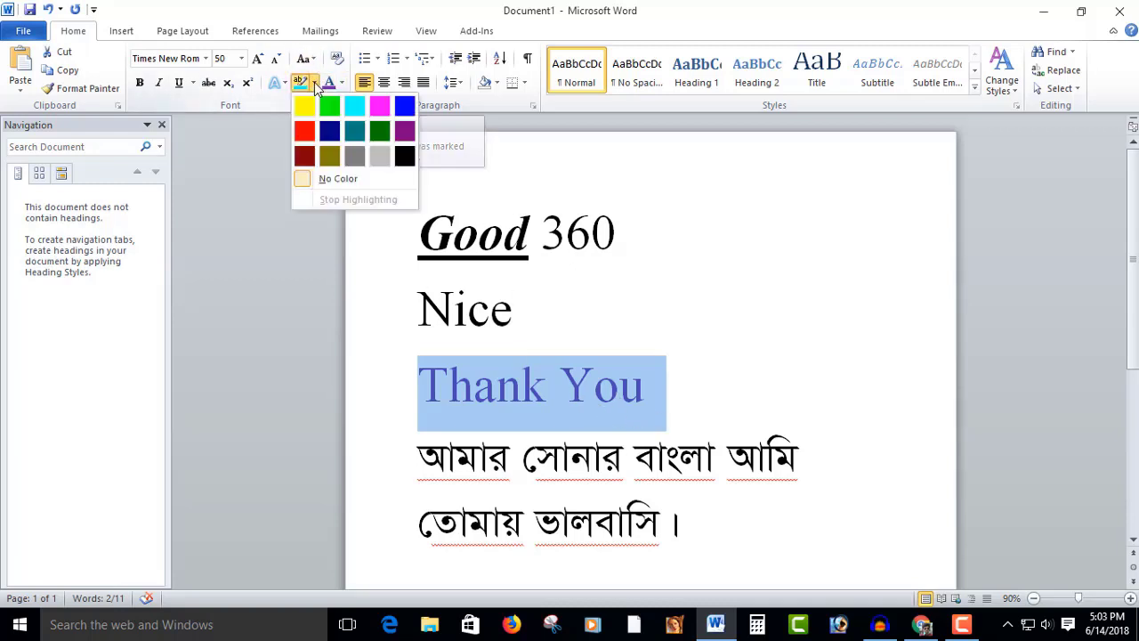
left_click(329, 156)
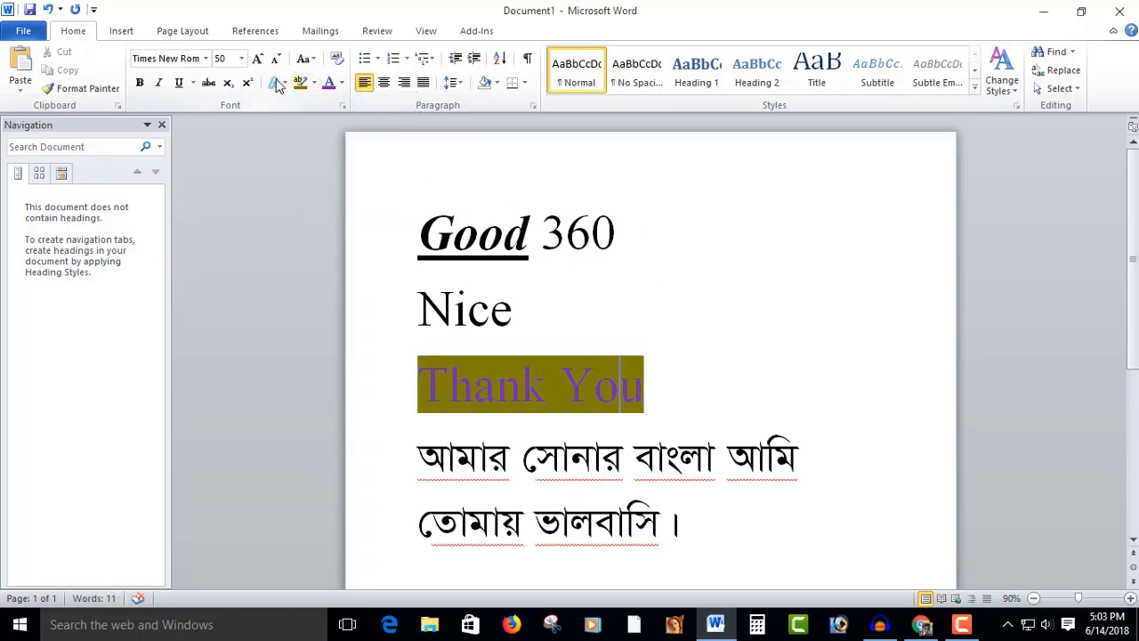
Step: Apply a pale blue outlined text effect to Nice
left_click_drag(511, 320, 372, 320)
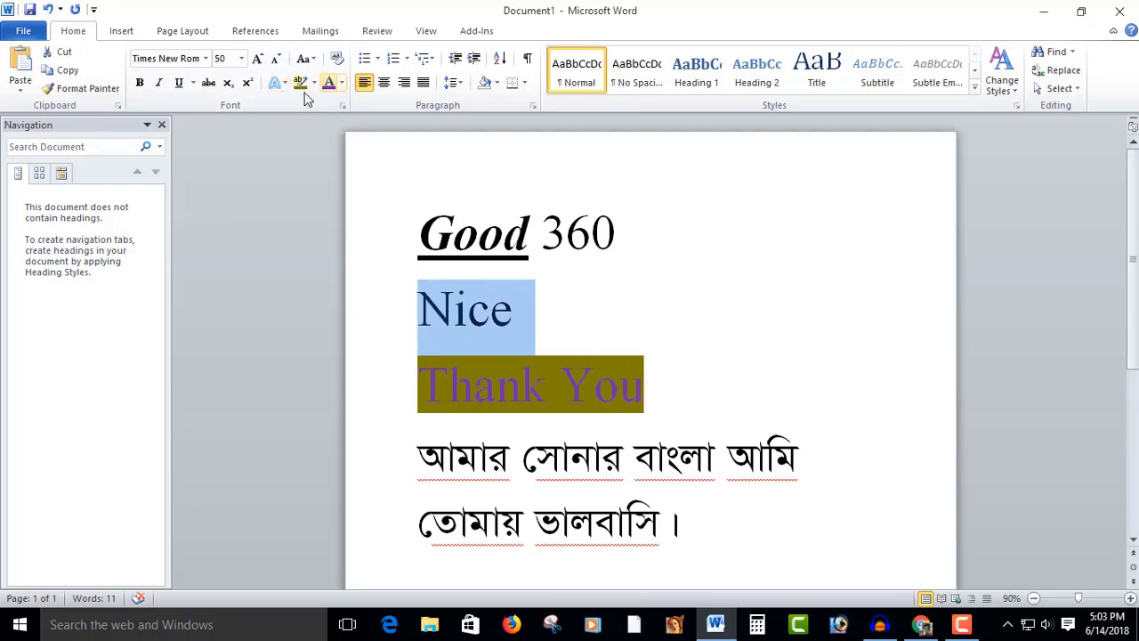
left_click(278, 82)
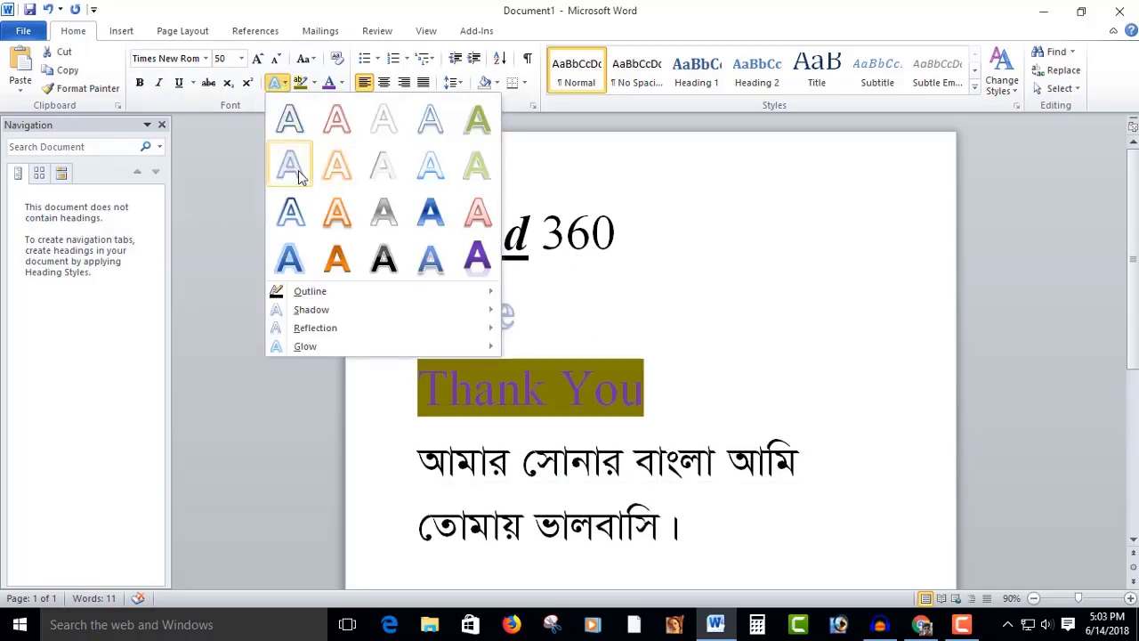
left_click(430, 165)
left_click(493, 322)
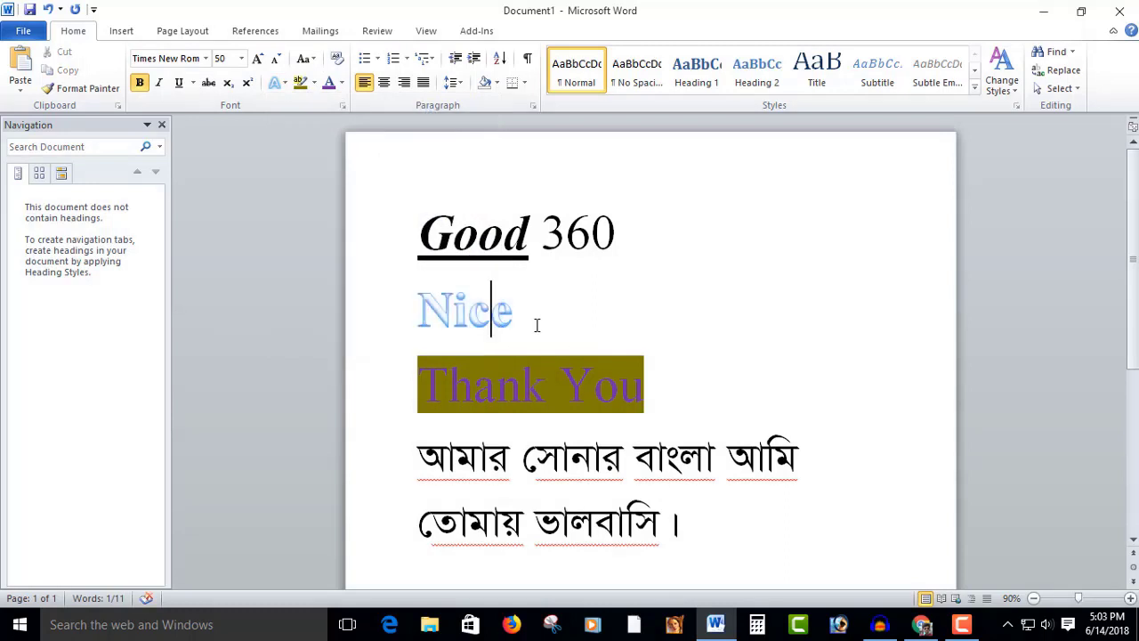
Step: Try center, right and justify alignment on Nice, then leave it left-aligned
left_click(380, 315)
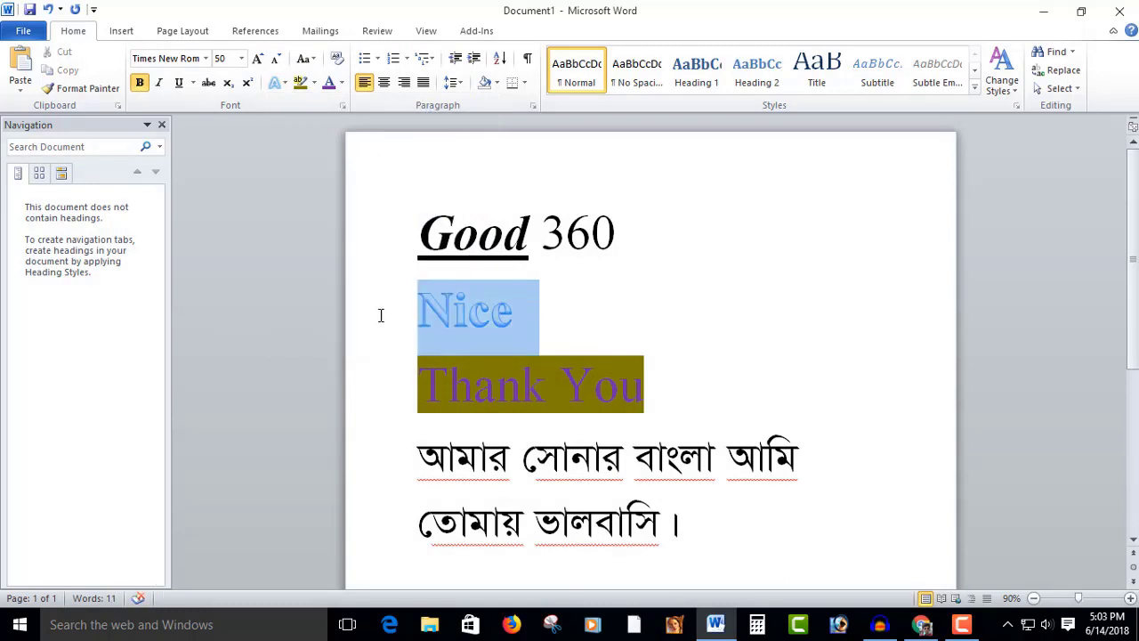
left_click(384, 82)
left_click(687, 328)
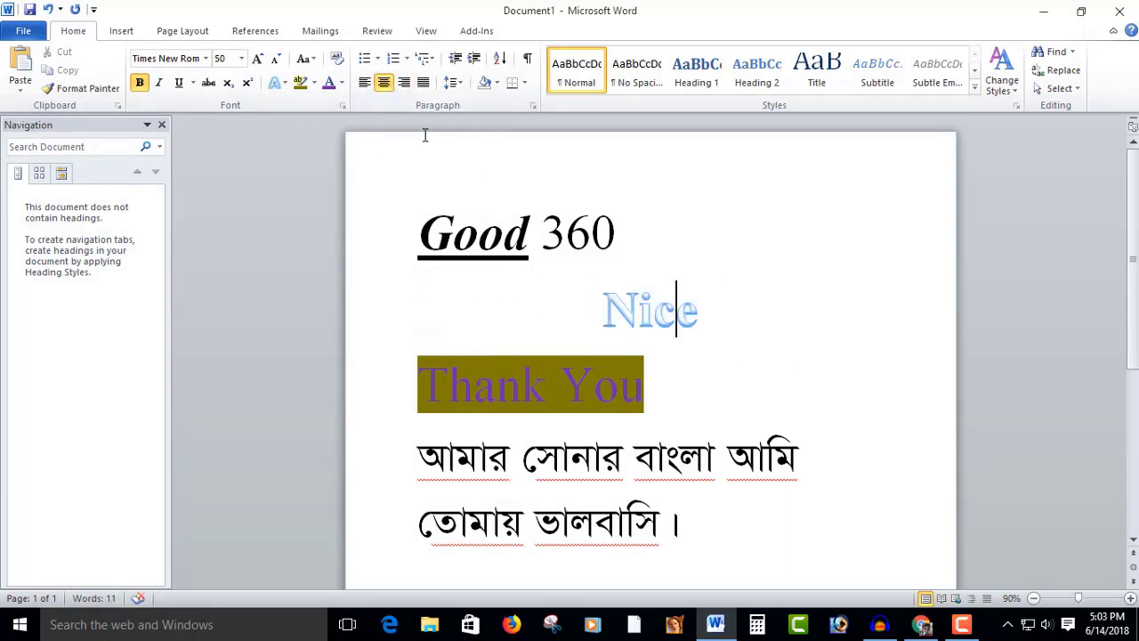
double_click(656, 307)
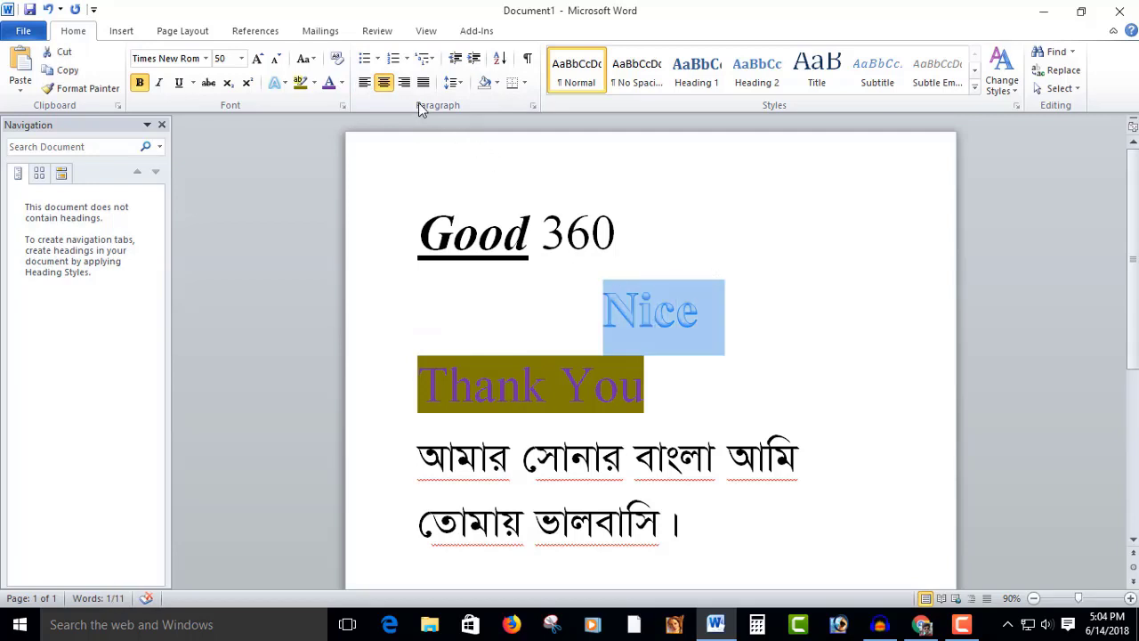
left_click(405, 81)
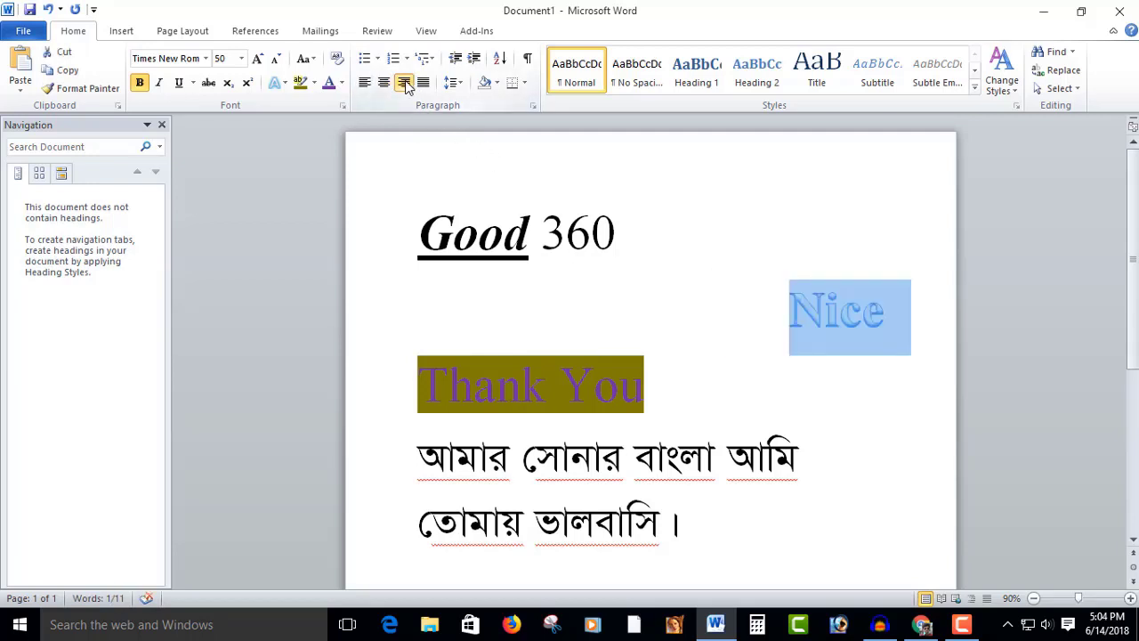
left_click(425, 83)
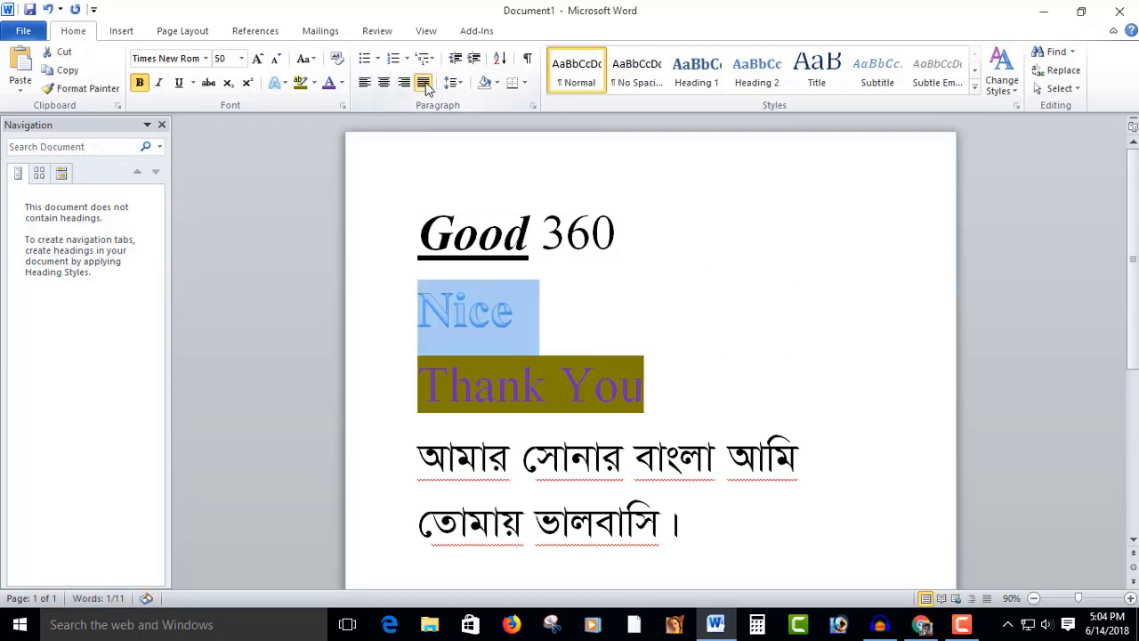
left_click(366, 85)
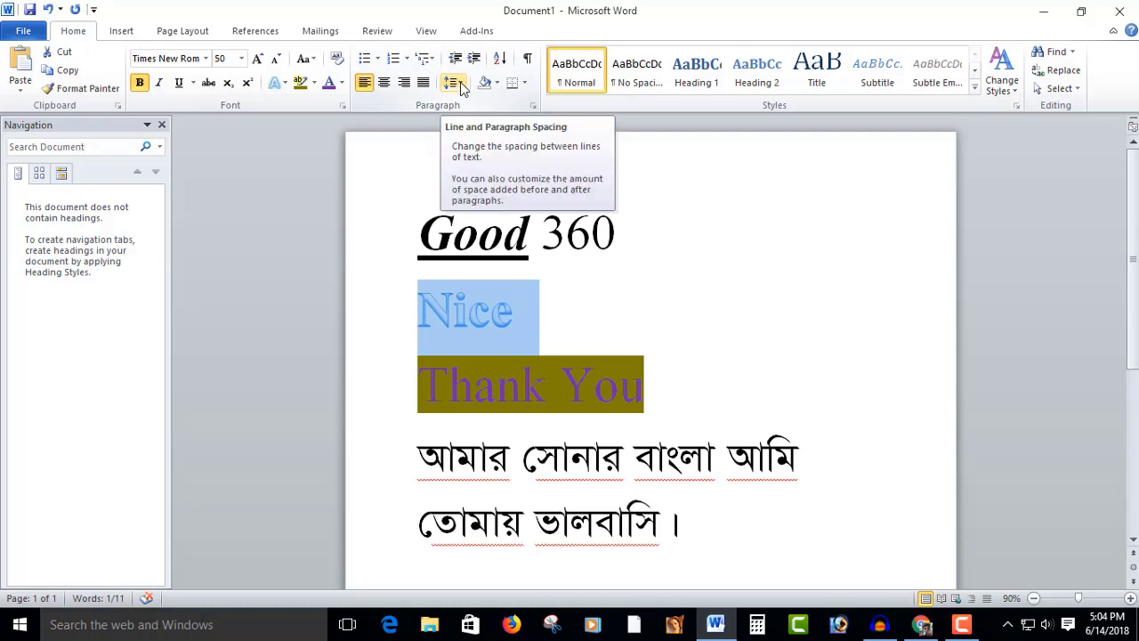
Step: Set the Good 360 and Nice lines to 1.5 line spacing
left_click(514, 307)
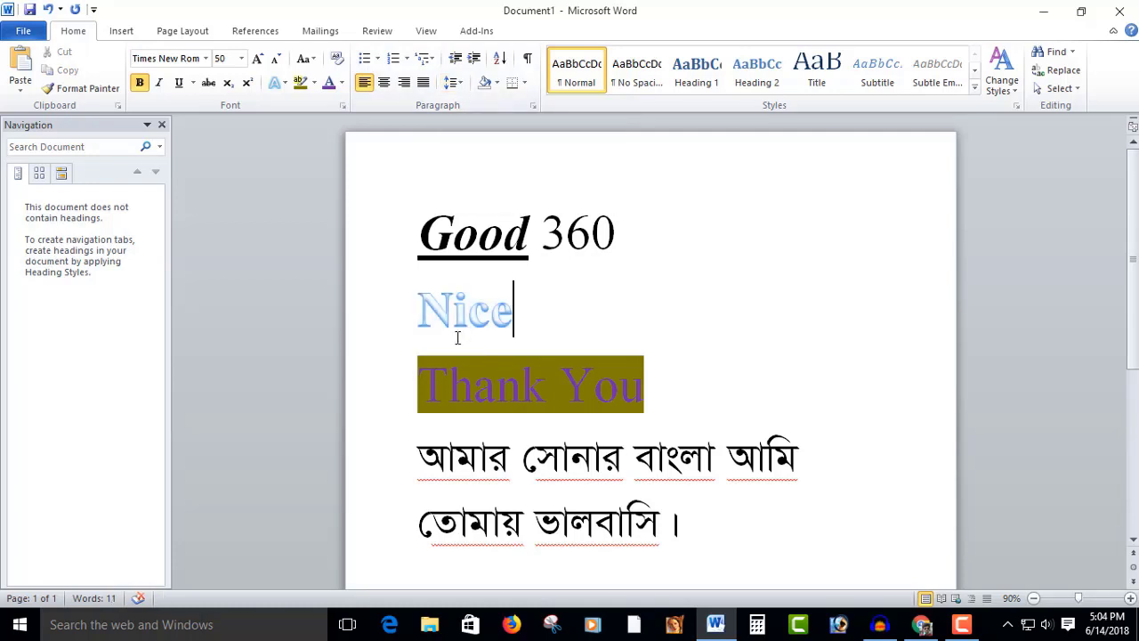
left_click_drag(575, 305, 391, 263)
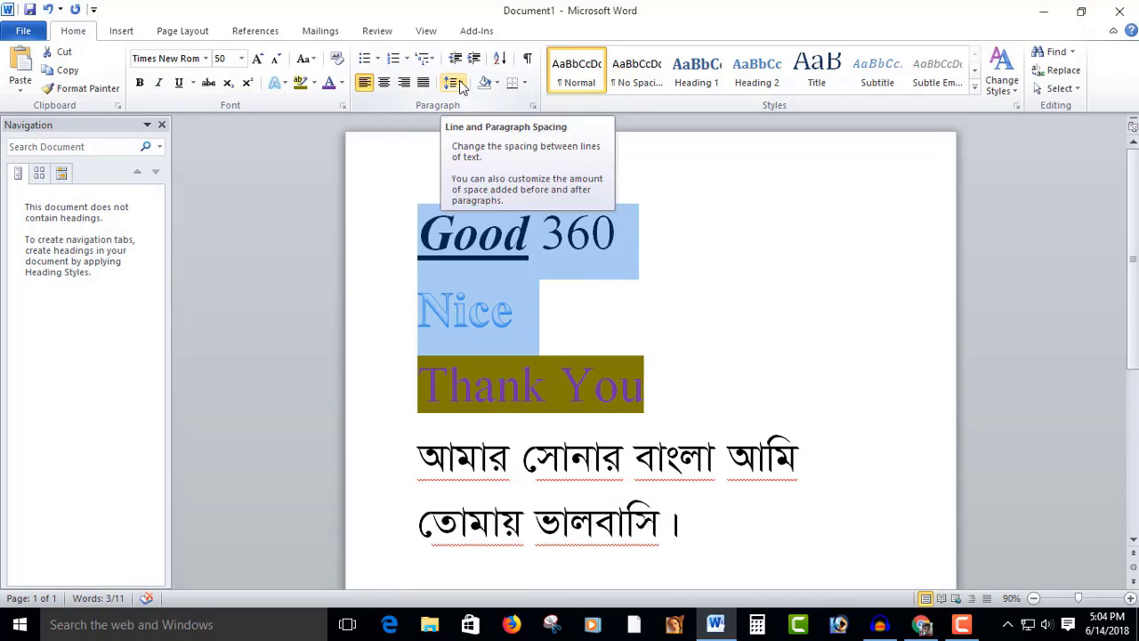
left_click(461, 85)
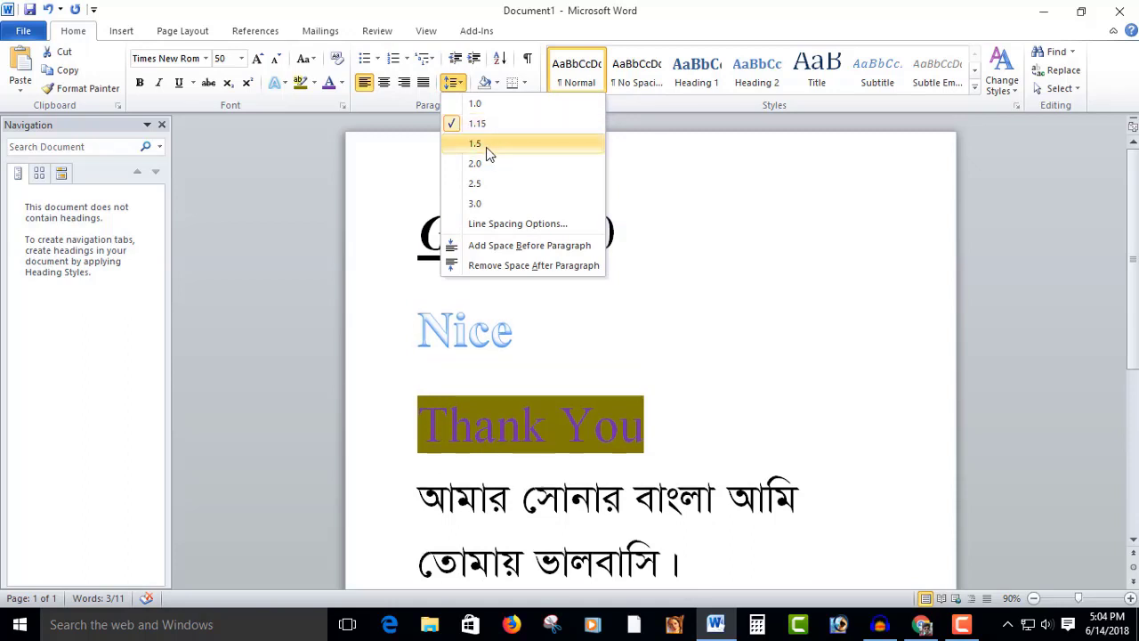
left_click(550, 233)
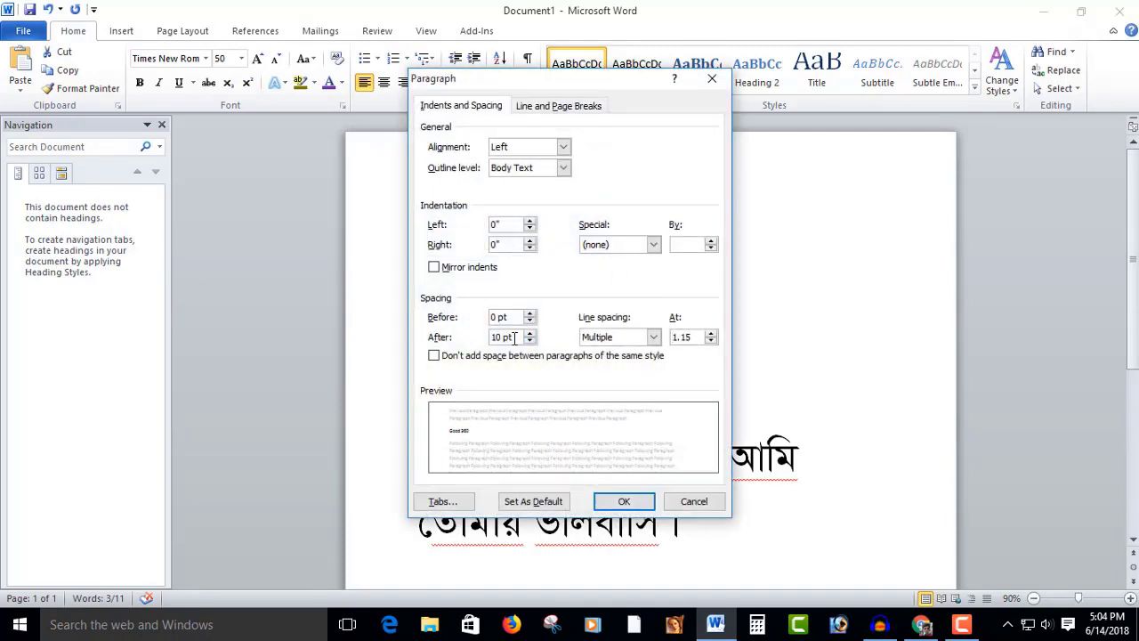
left_click(654, 337)
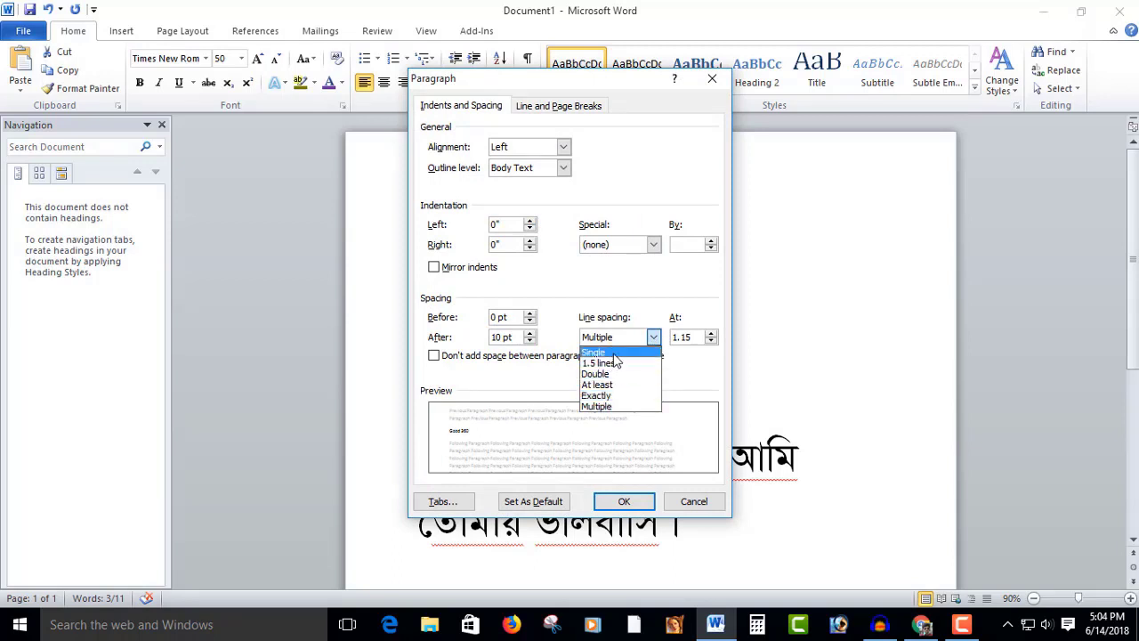
left_click(618, 364)
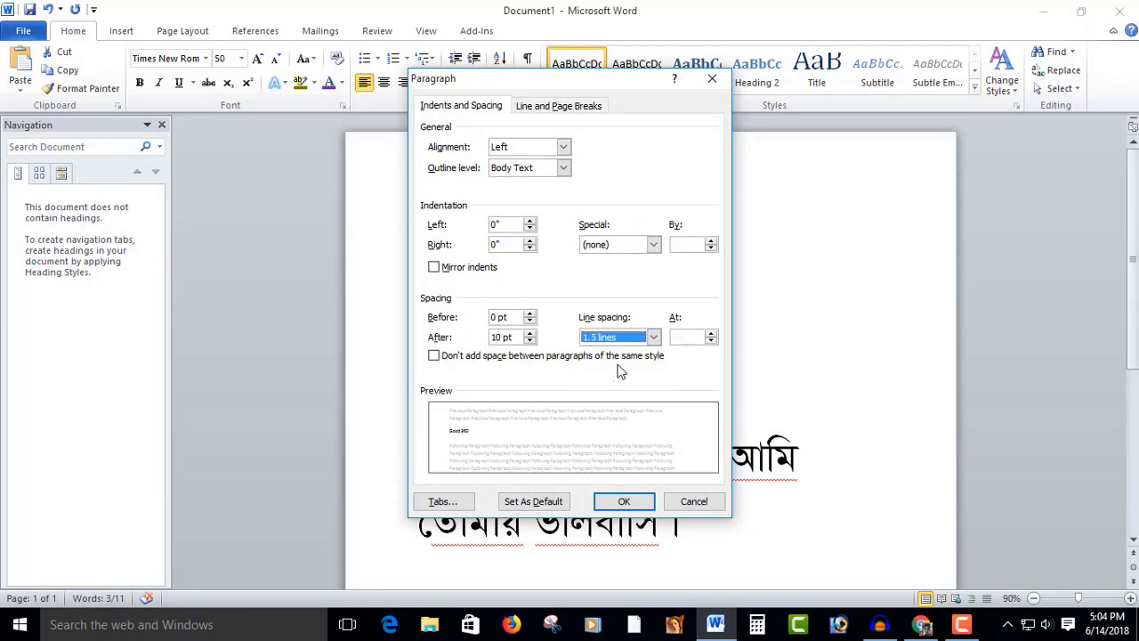
left_click(624, 502)
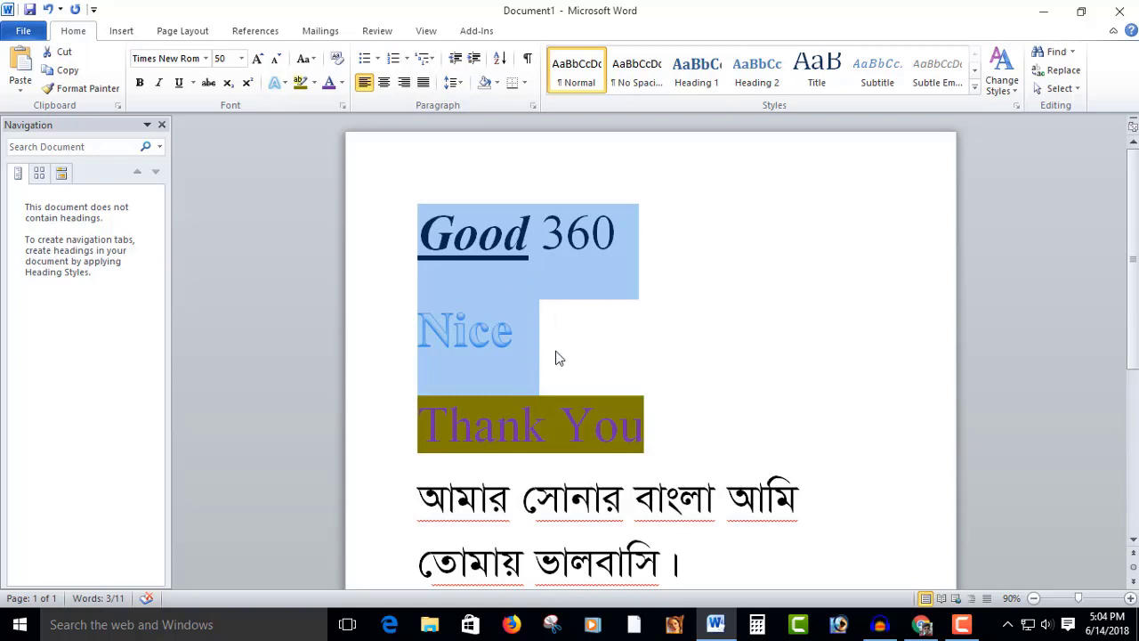
Step: Remove the space after the Good 360 and Nice paragraphs, then select Good 360
left_click(451, 82)
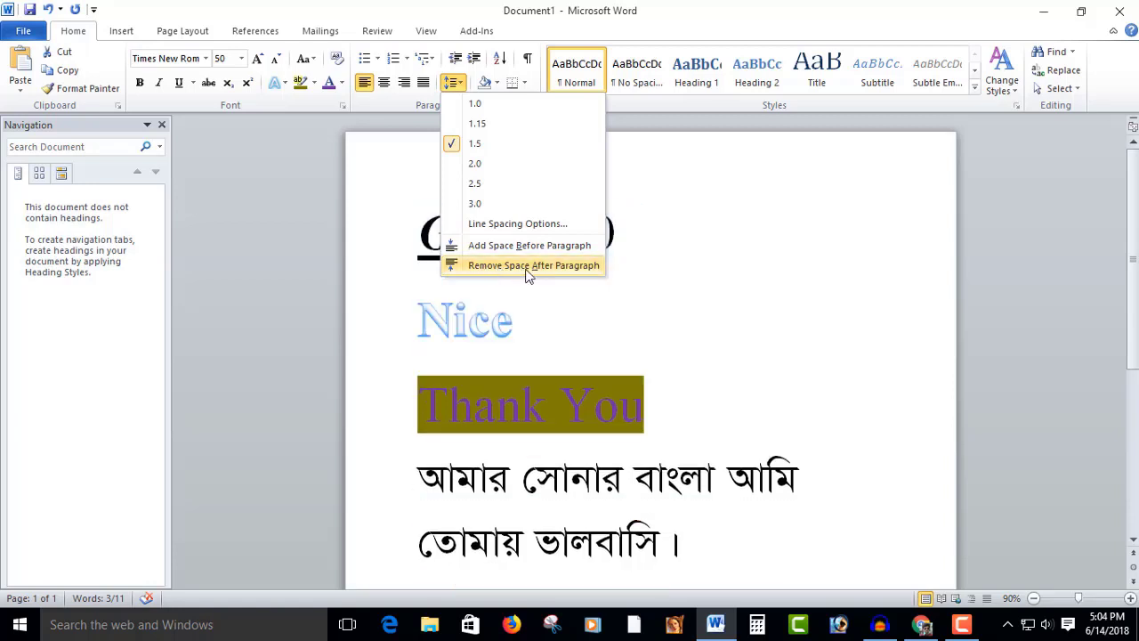
left_click(525, 266)
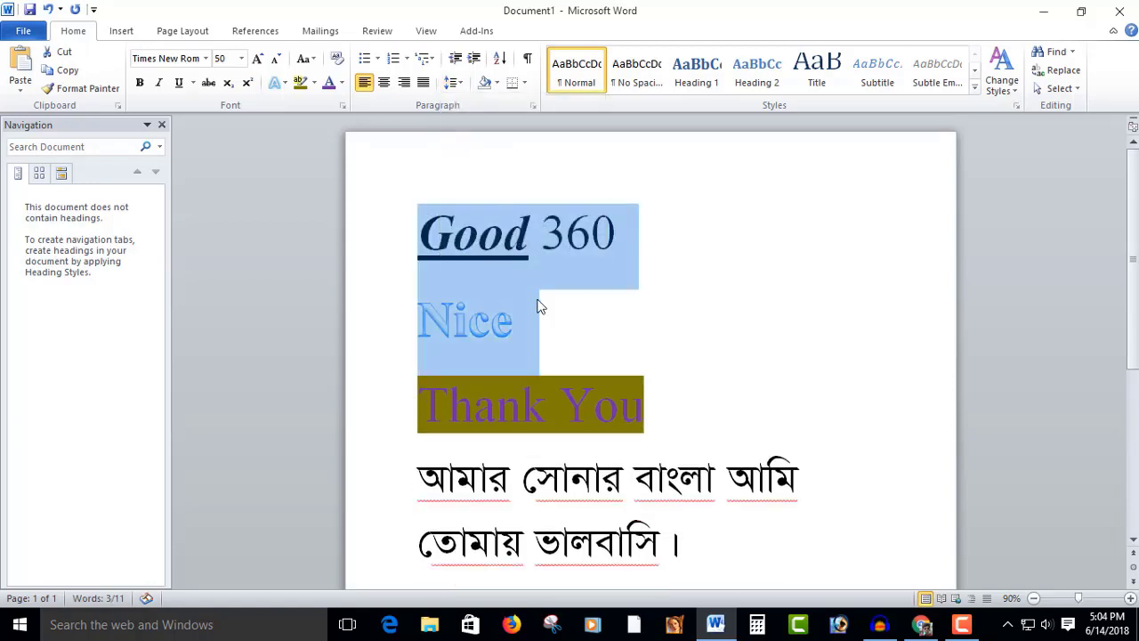
left_click(507, 256)
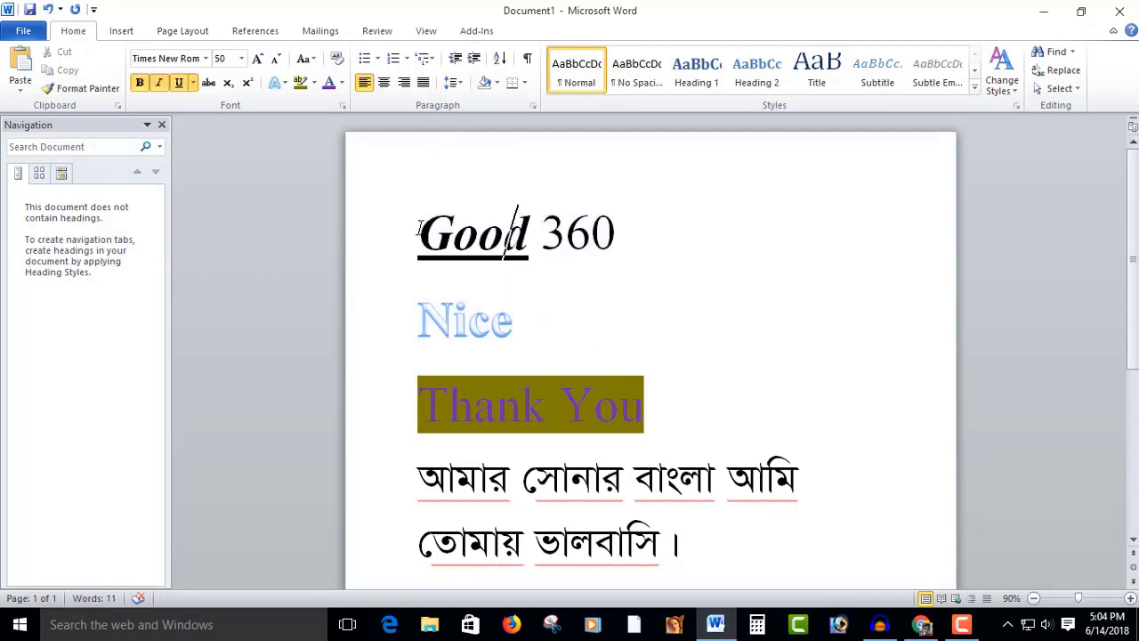
key("ctrl+z")
left_click(456, 82)
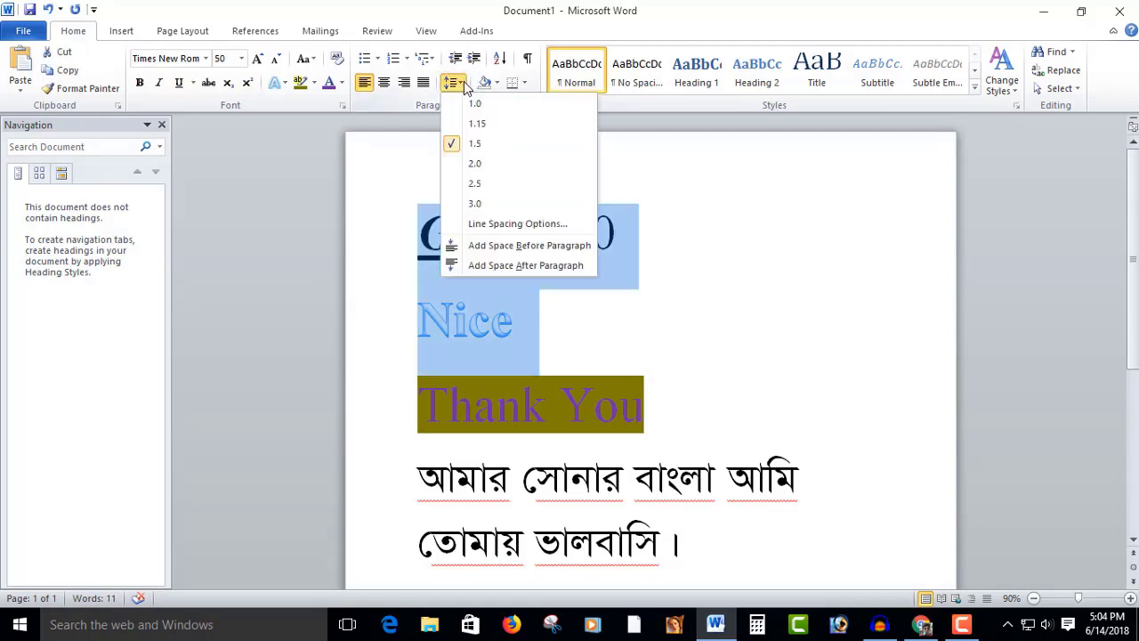
left_click(549, 395)
left_click(534, 321)
left_click_drag(616, 235, 348, 234)
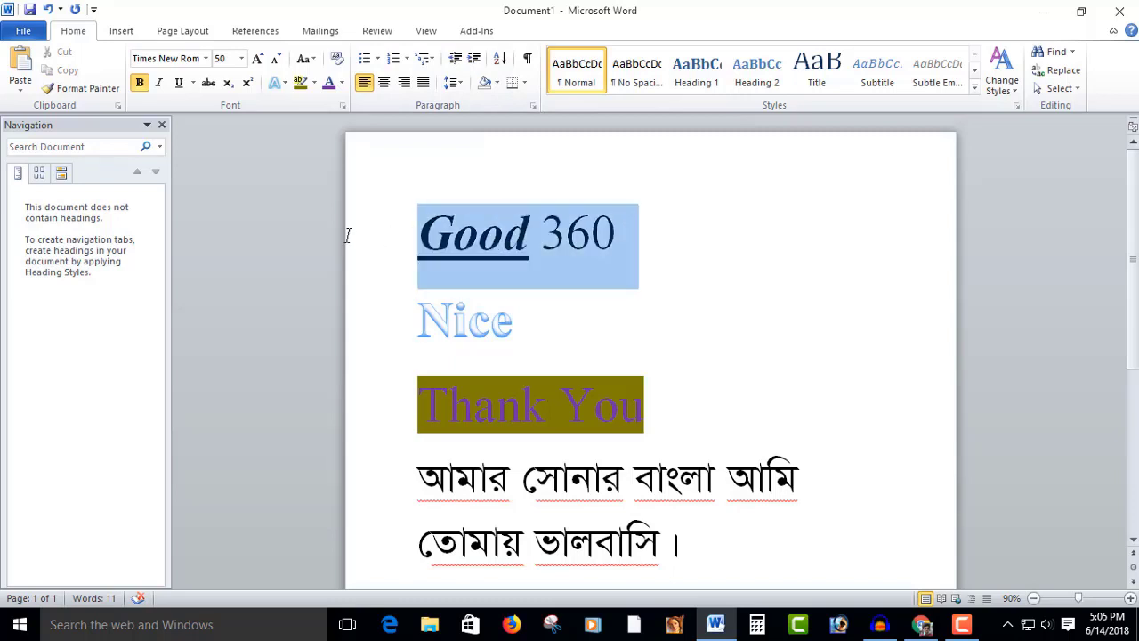
Step: Shade the Good 360 line dark teal and give Nice a check-mark bullet
left_click(498, 82)
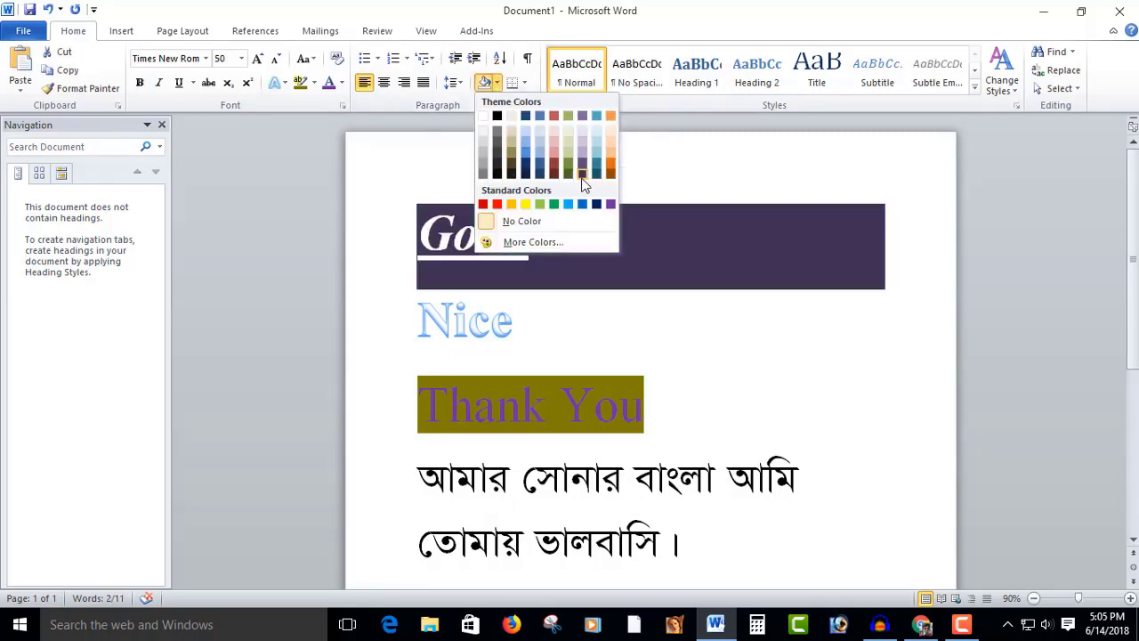
left_click(596, 172)
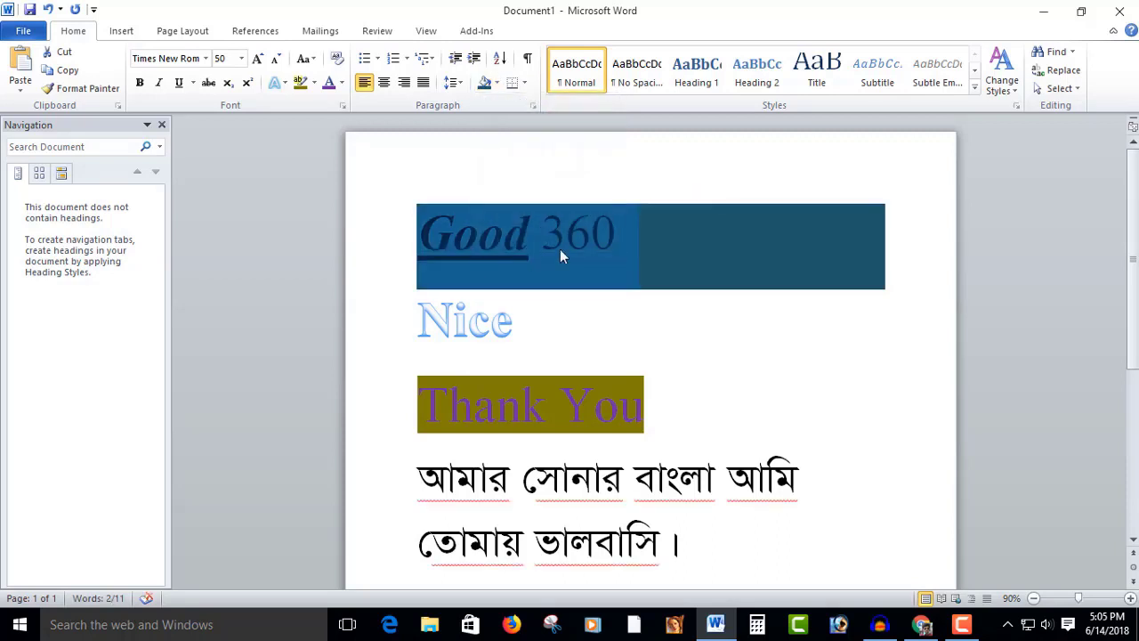
key("Right")
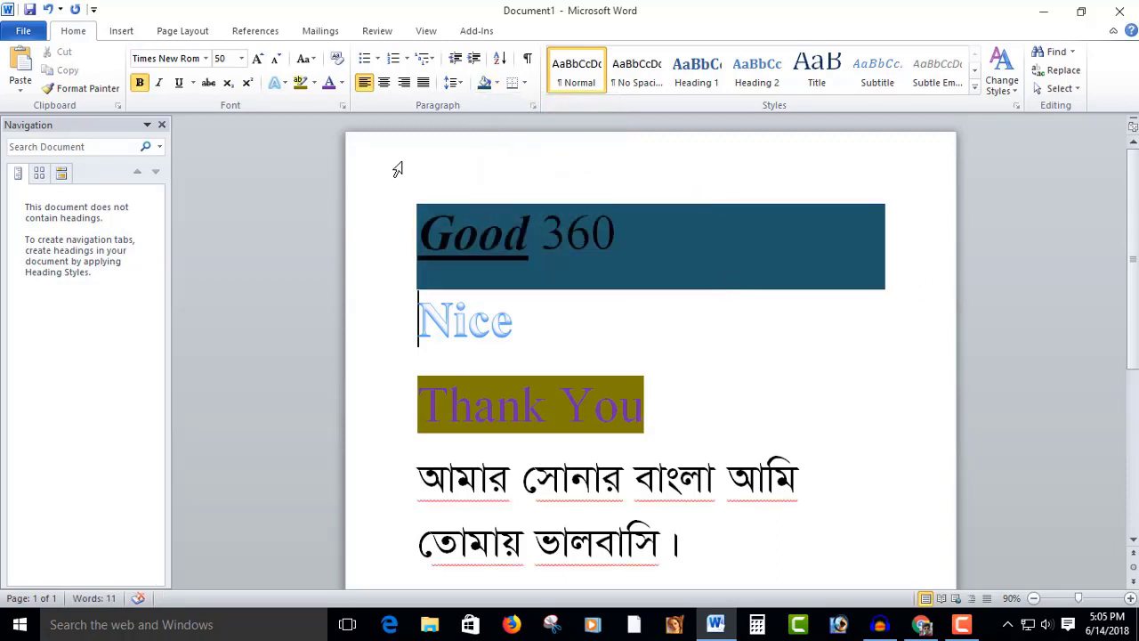
left_click(377, 58)
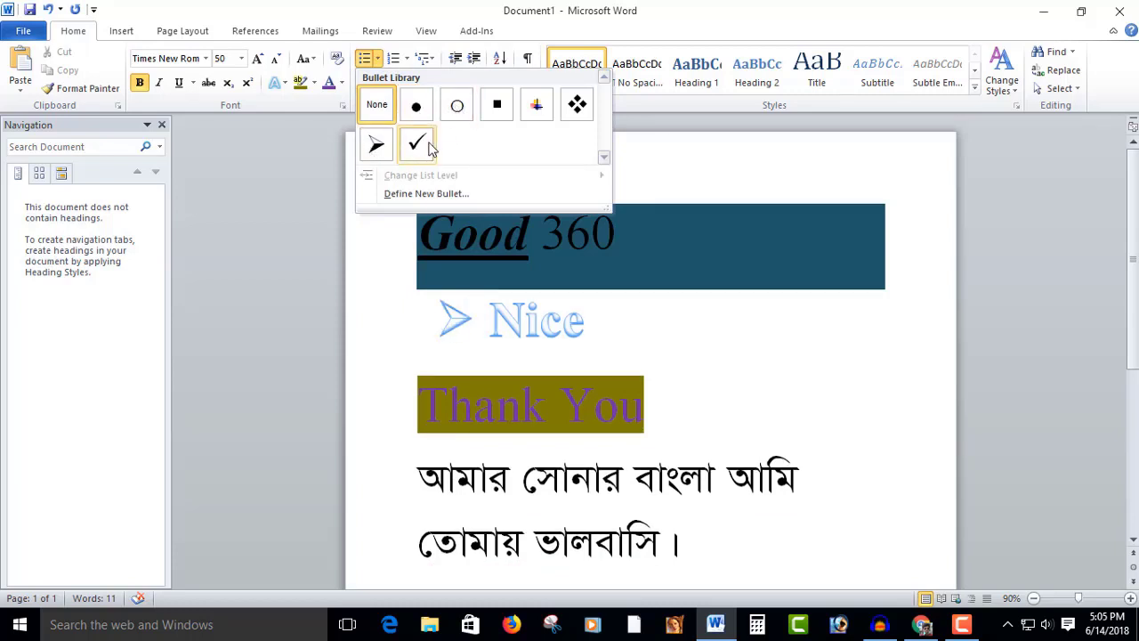
left_click(416, 147)
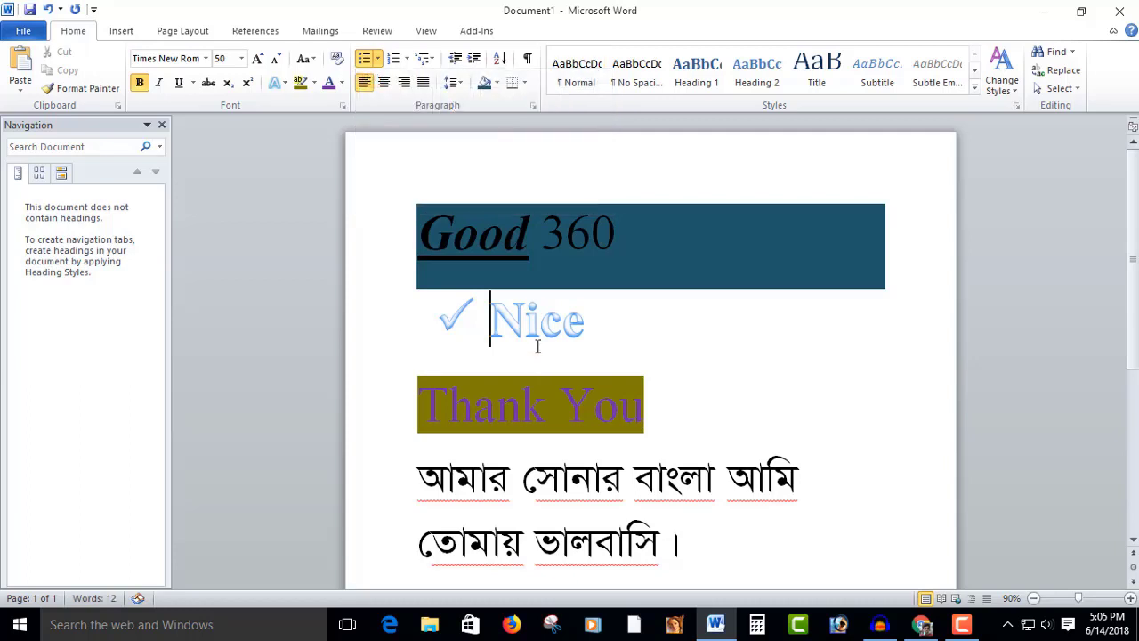
left_click(539, 321)
left_click(485, 325)
Step: Replace Nice's check-mark bullet with numbered item 1, keeping an unnumbered blank line below
key("BackSpace")
left_click(411, 59)
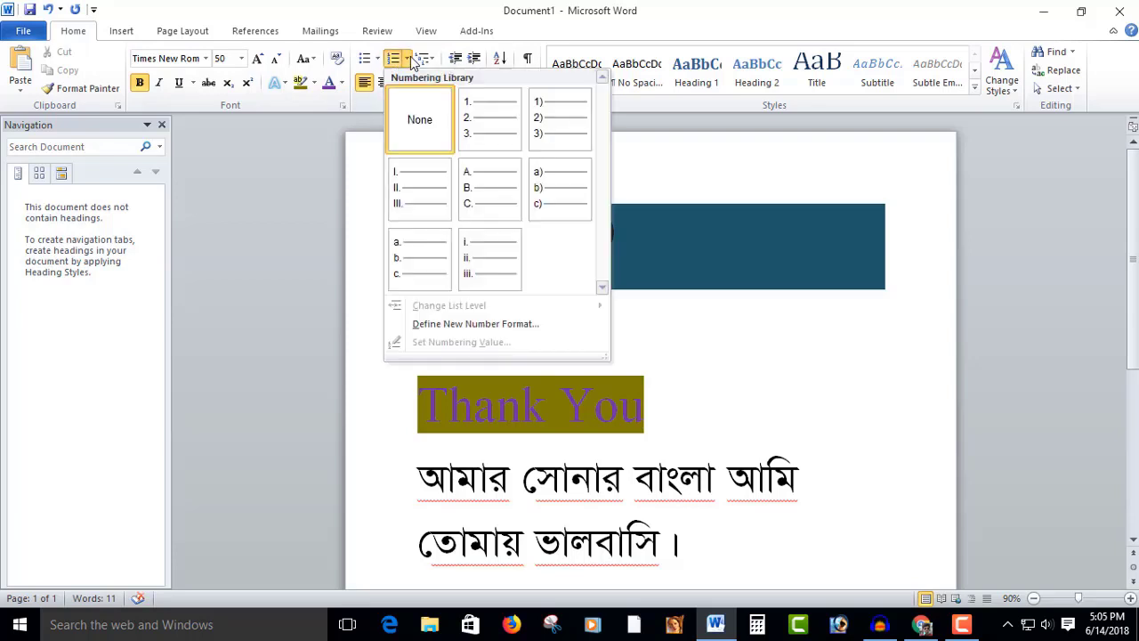
left_click(479, 127)
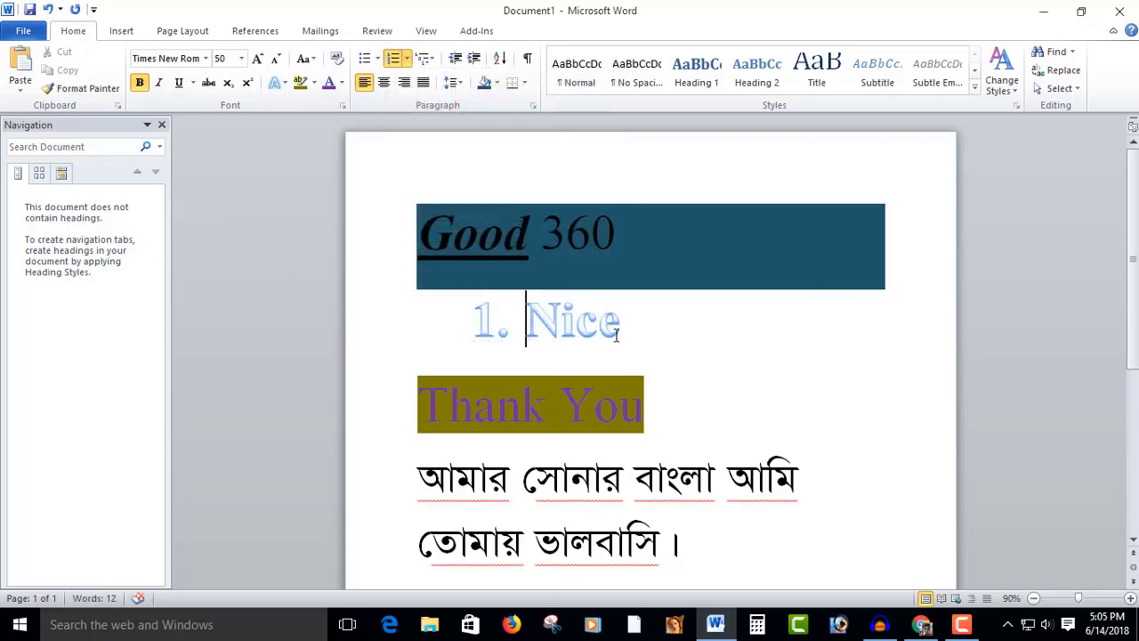
key("Return")
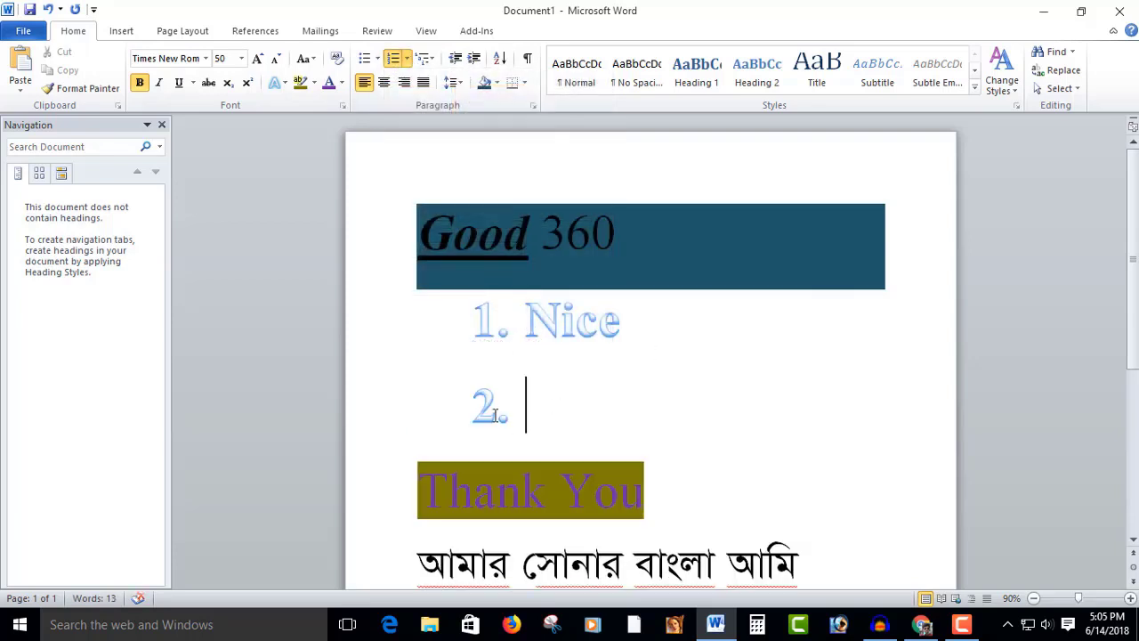
key("BackSpace")
key("BackSpace")
key("BackSpace")
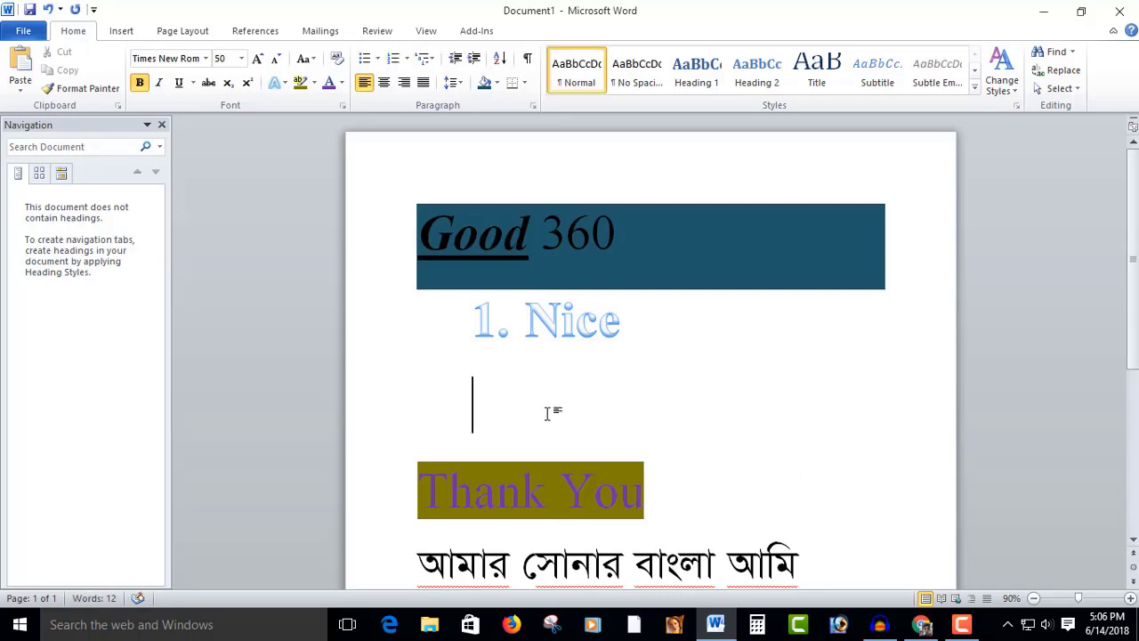
key("BackSpace")
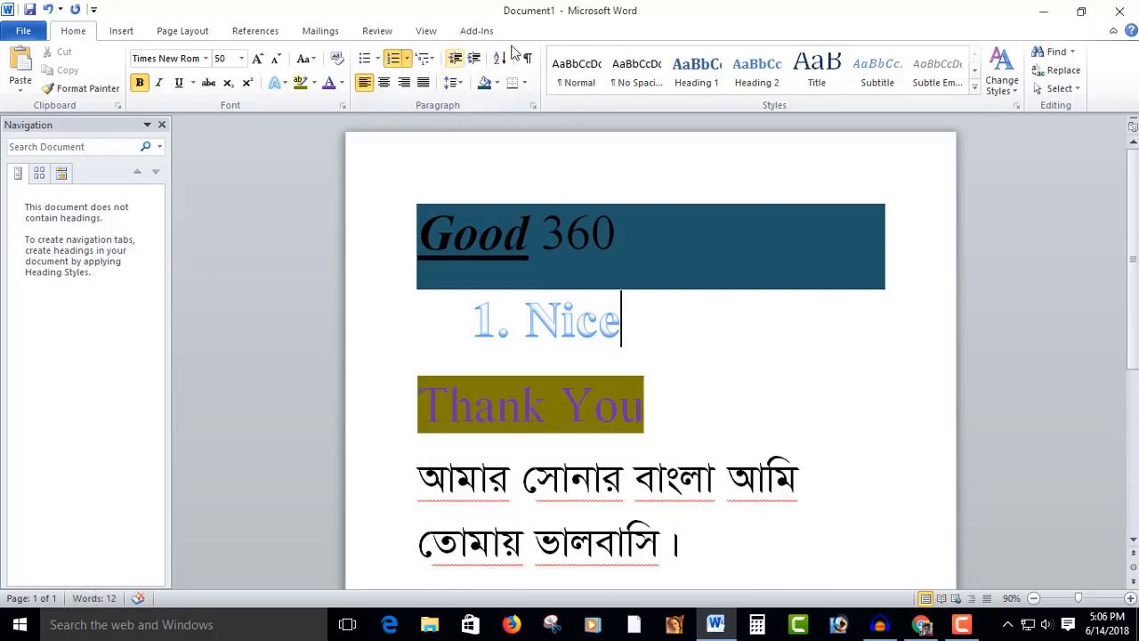
key("ctrl+z")
left_click(524, 82)
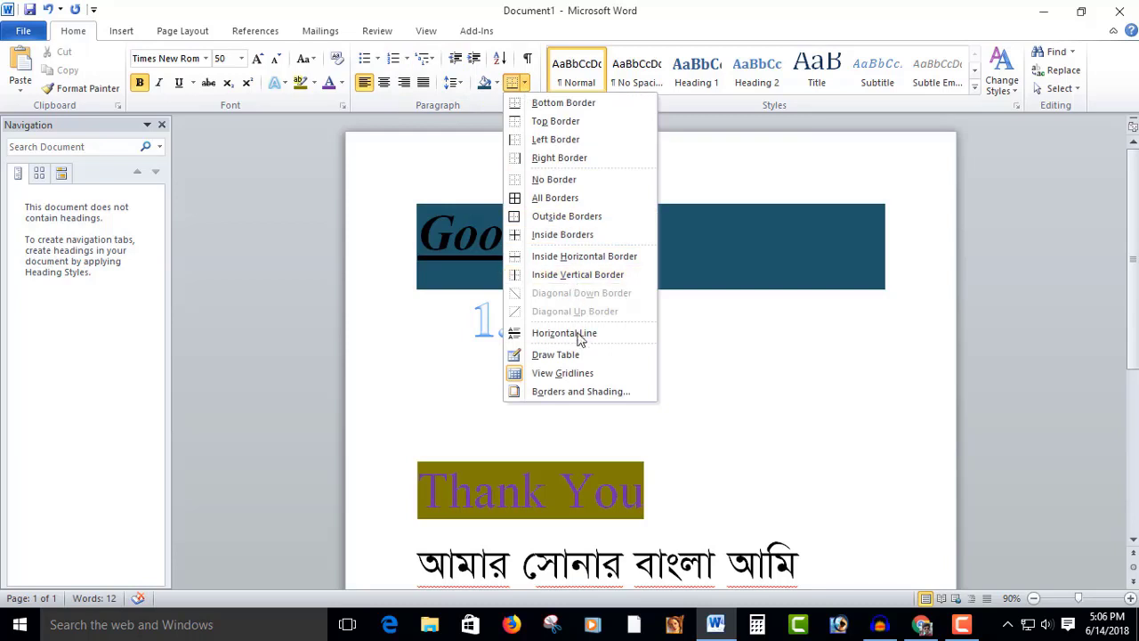
Step: Open Borders and Shading, then cancel it and close the Borders menu without applying a border
left_click(576, 395)
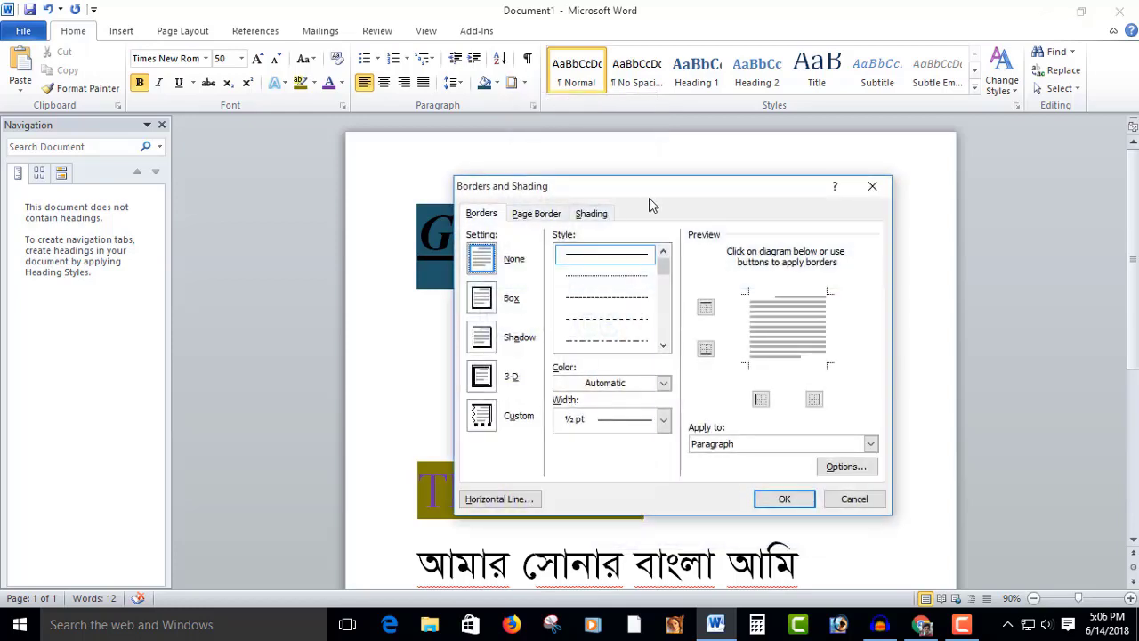
left_click(857, 500)
left_click(524, 82)
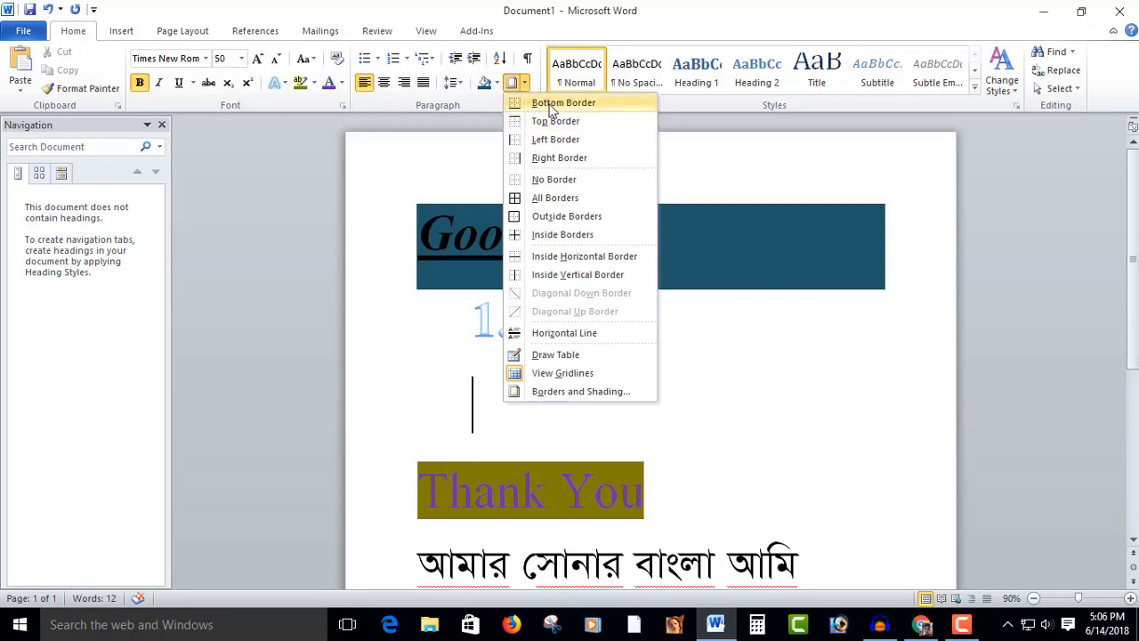
key("Escape")
Step: Delete the blank line below Nice, then undo so the empty line is restored
key("BackSpace")
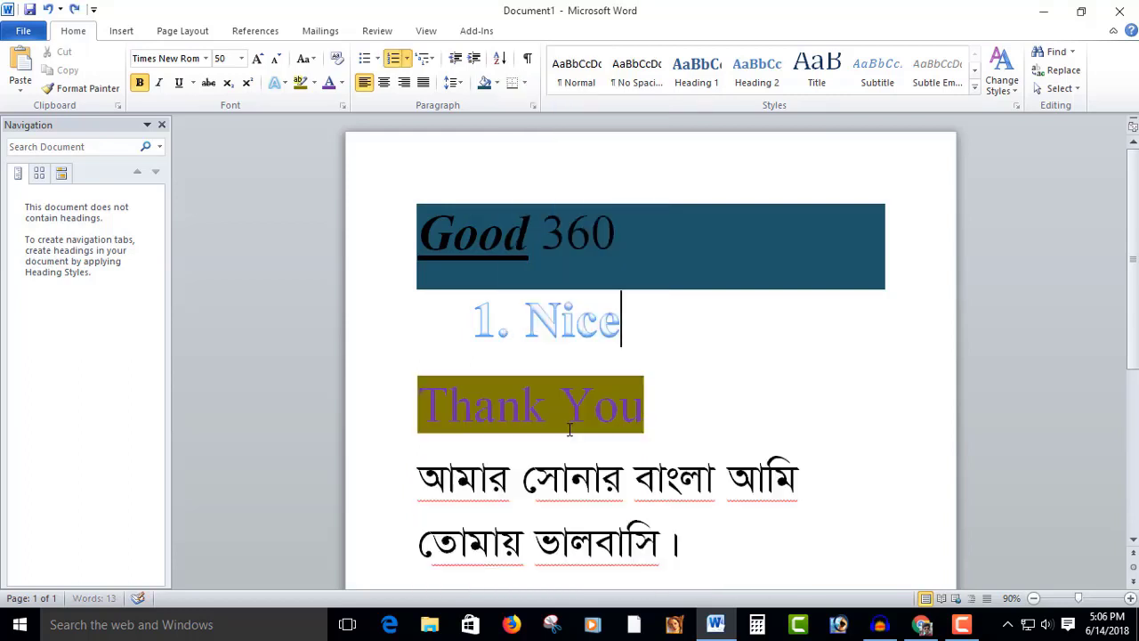
key("Left")
key("Left")
left_click(47, 10)
left_click(75, 10)
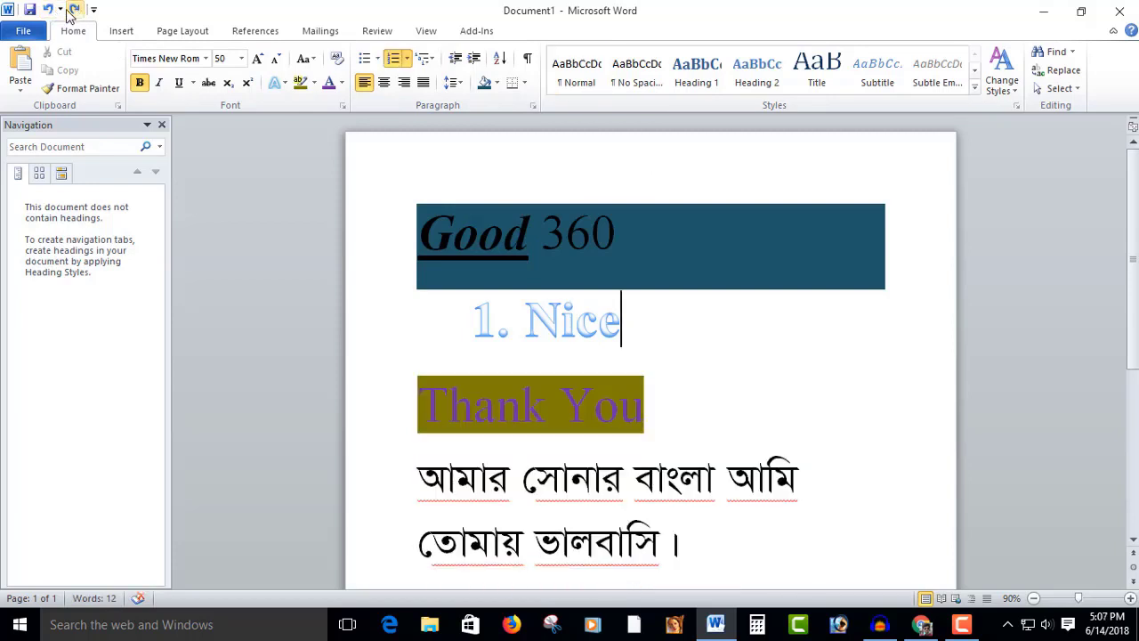
left_click(47, 10)
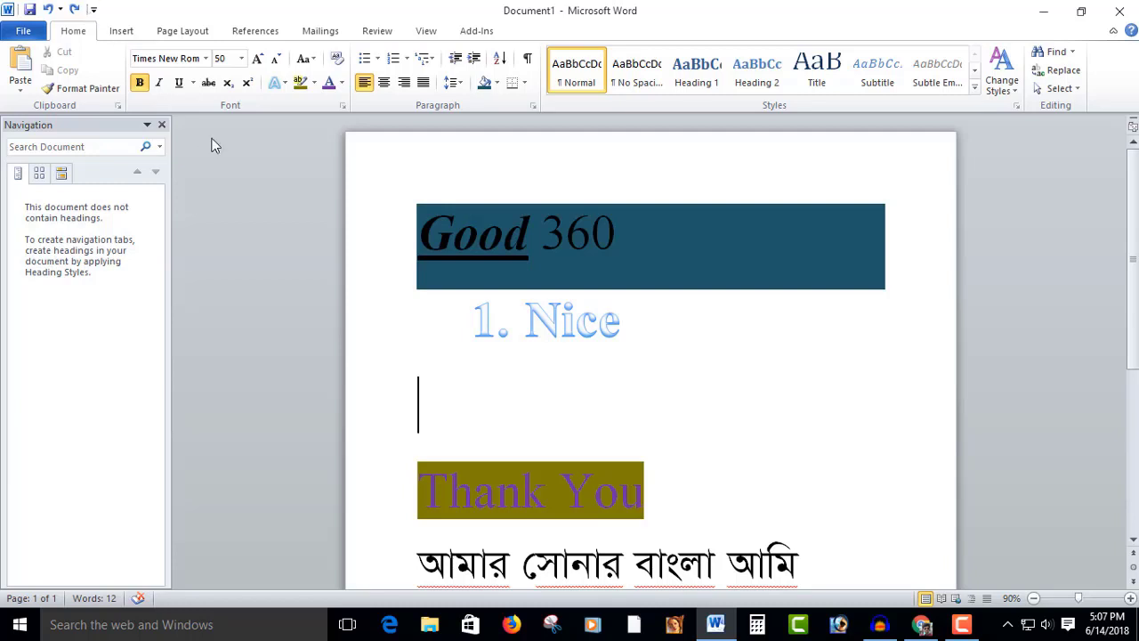
left_click(635, 330)
left_click(507, 336, "shift")
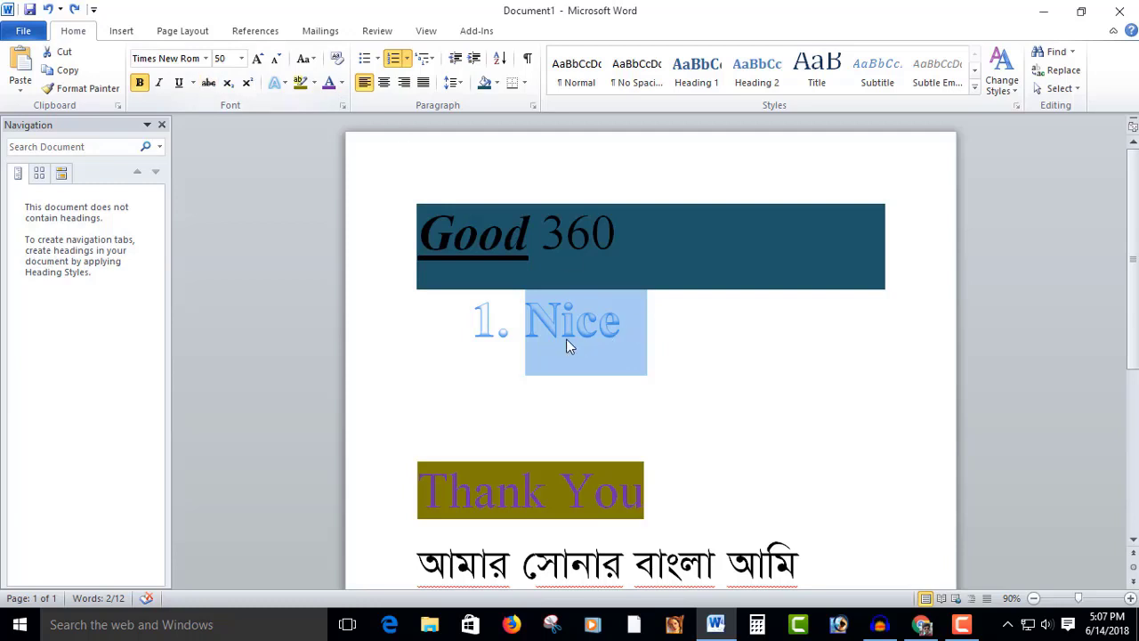
scroll(697, 442, "down", 4)
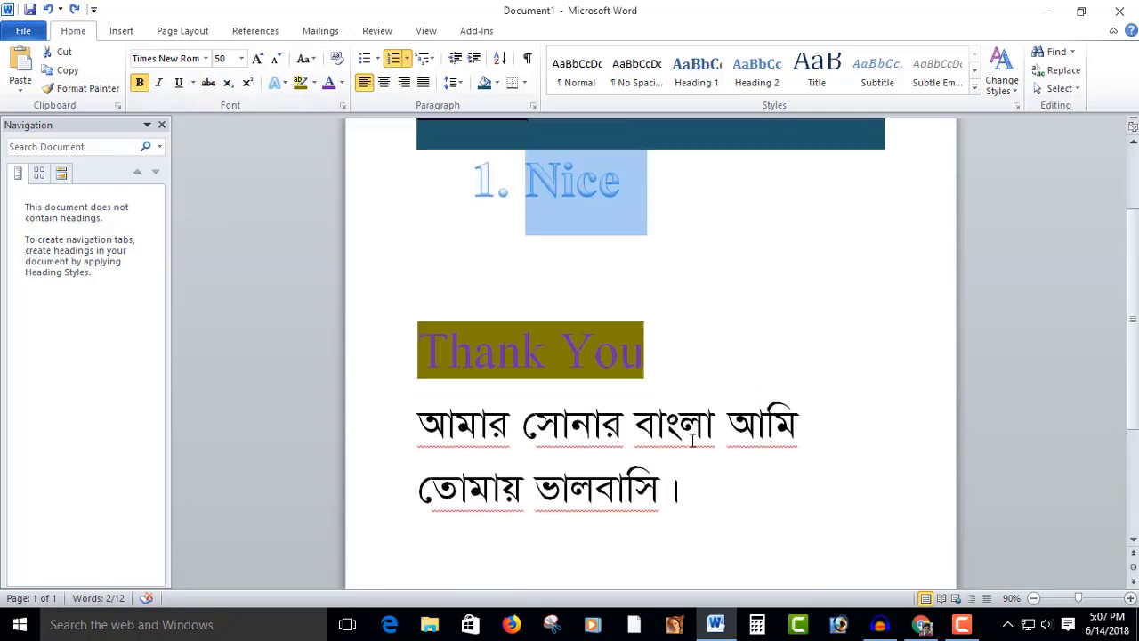
left_click_drag(827, 353, 418, 356)
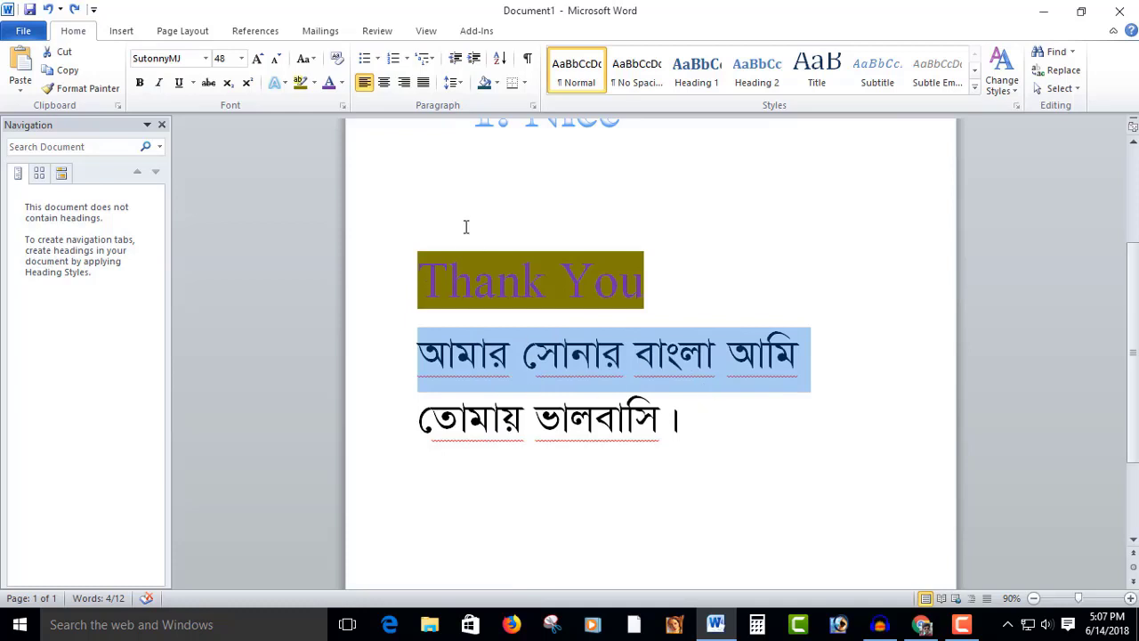
left_click(211, 89)
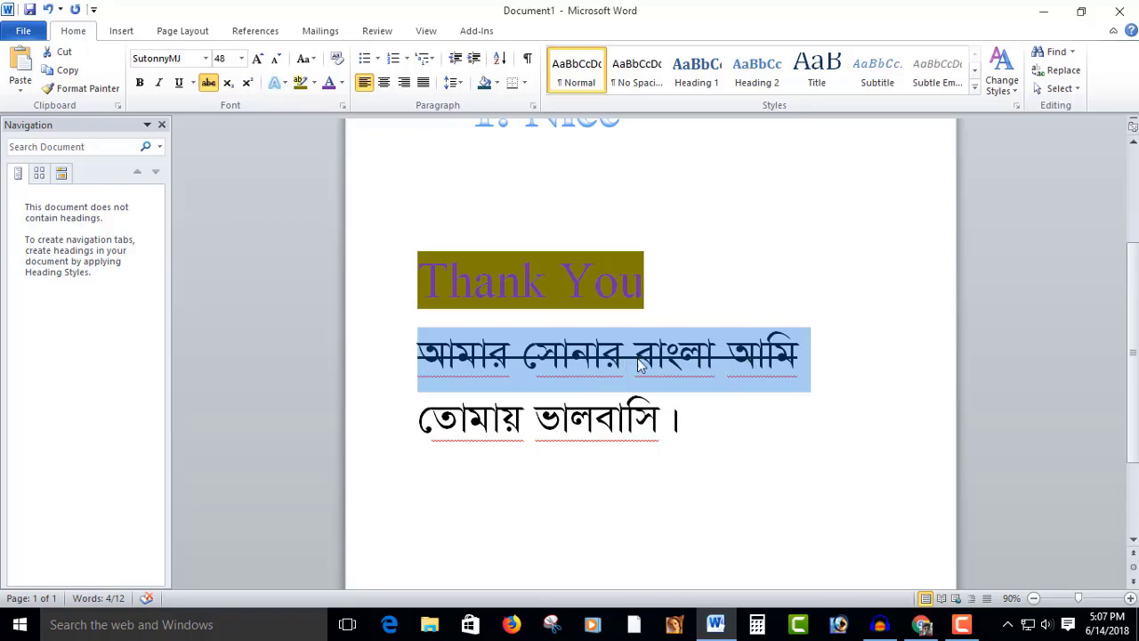
key("ctrl+z")
key("ctrl+z")
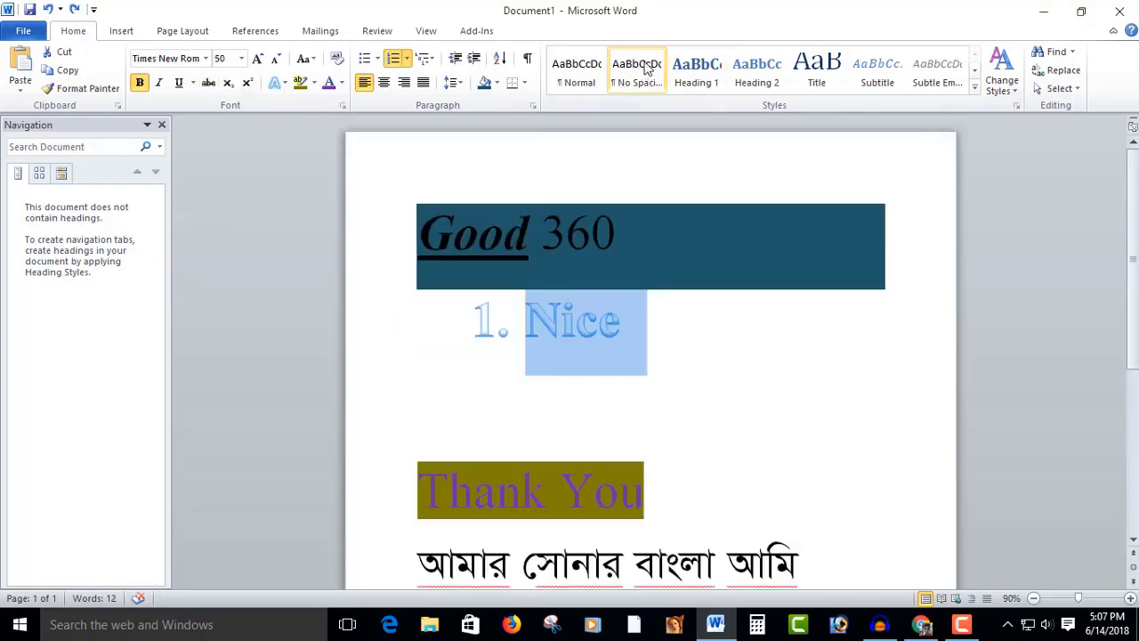
Step: Try Heading 1 through Heading 5 on Nice, settling on Heading 5
left_click(699, 71)
left_click(643, 71)
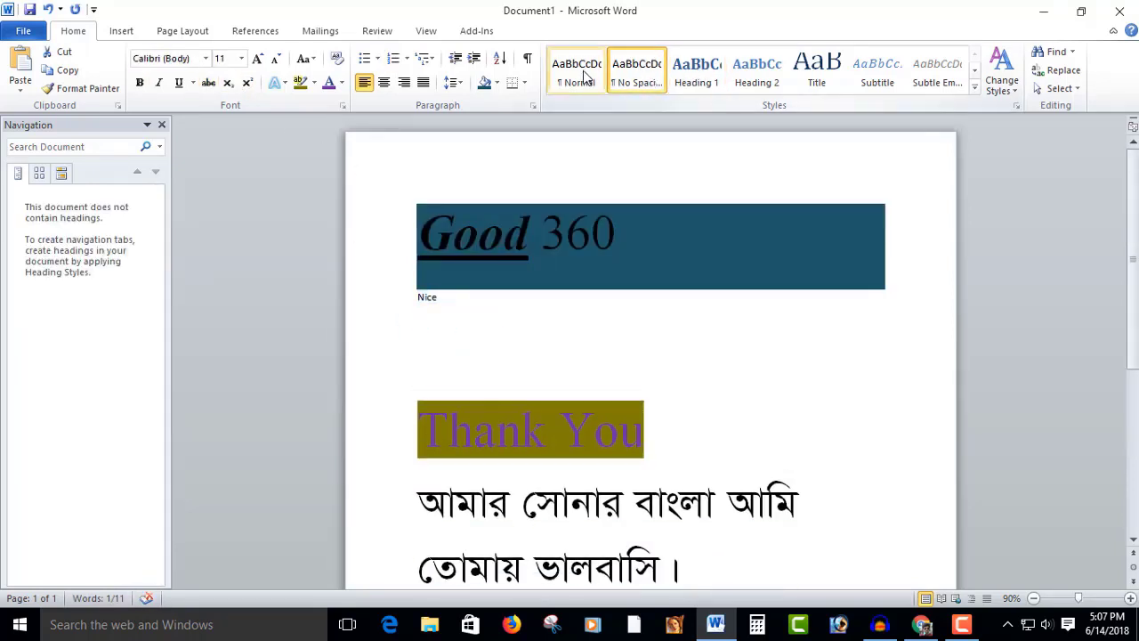
left_click(757, 71)
left_click(819, 72)
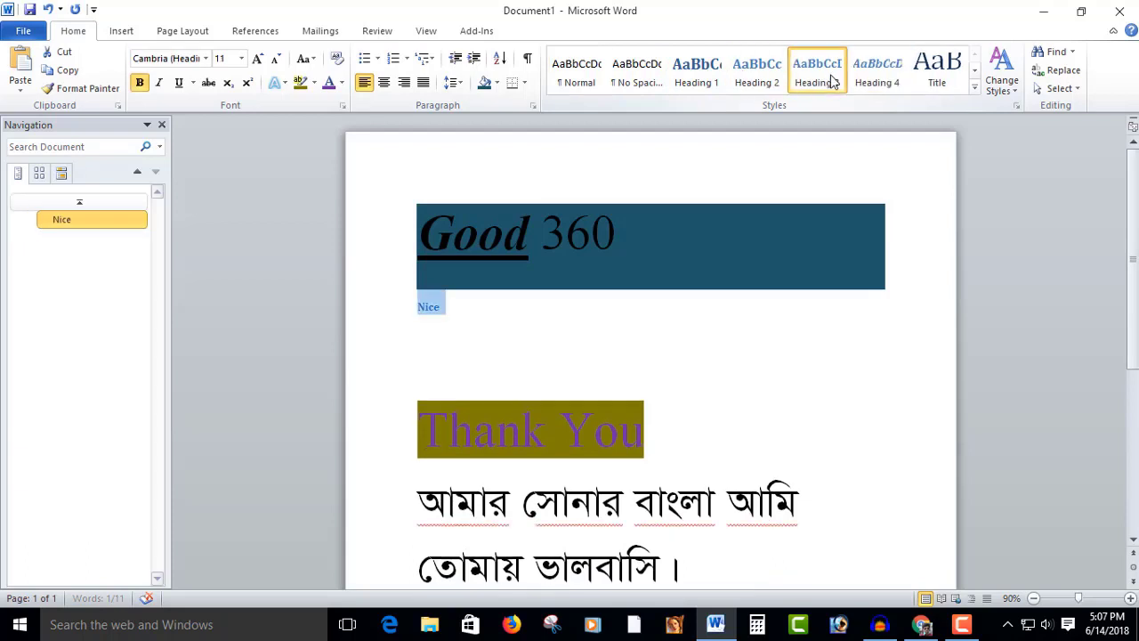
left_click(878, 71)
left_click(937, 72)
Step: Apply the Fancy style set to the whole document
left_click(1002, 73)
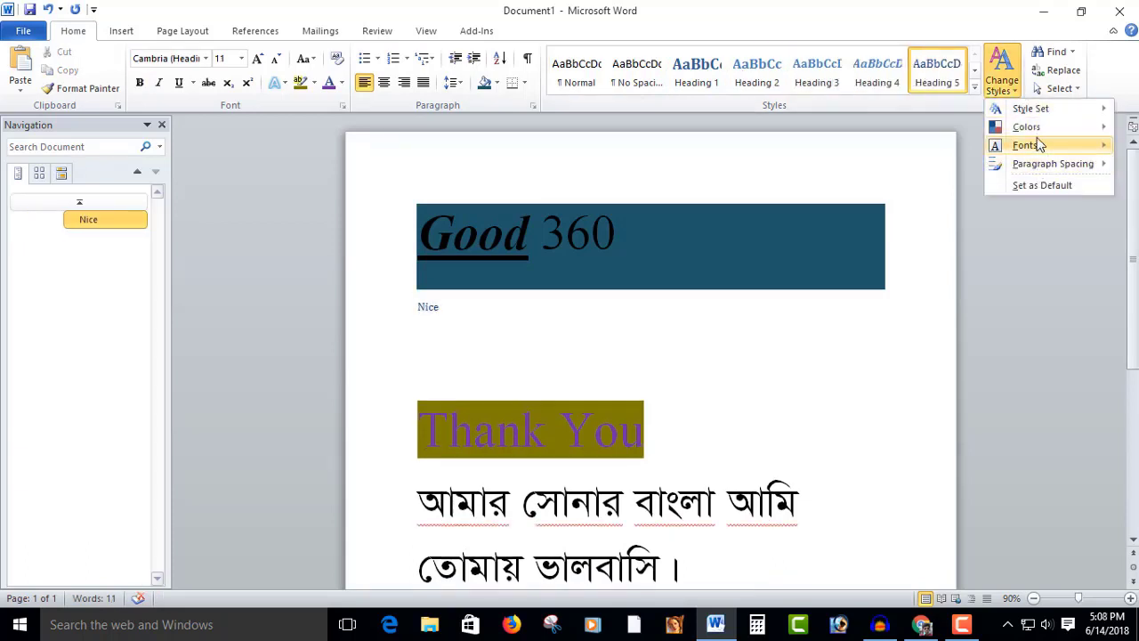
mouse_move(1032, 109)
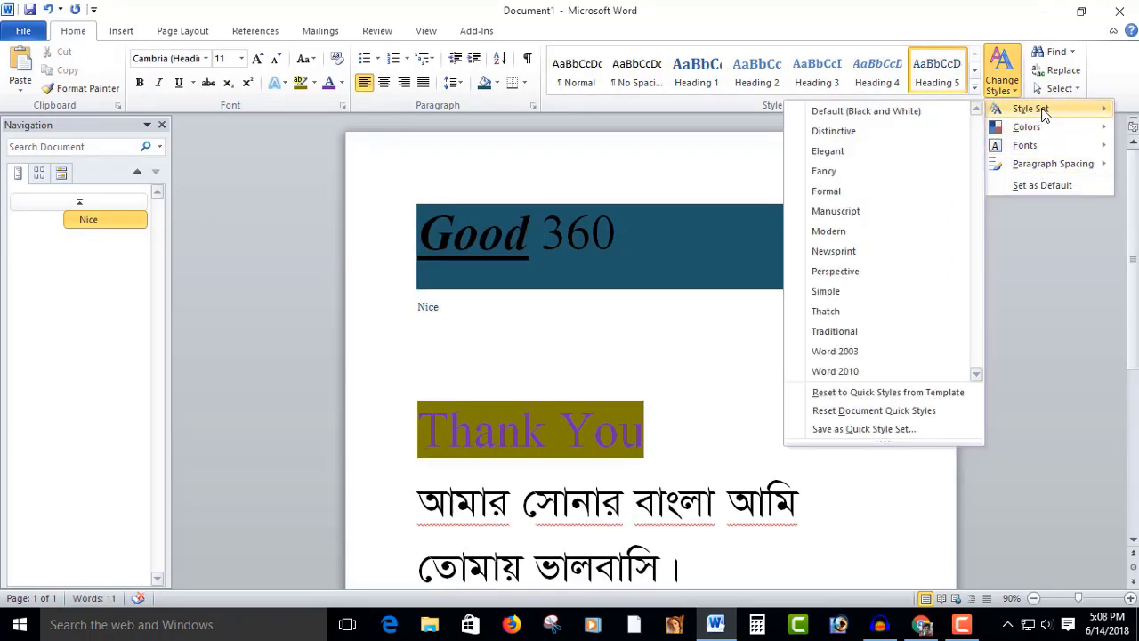
left_click(843, 175)
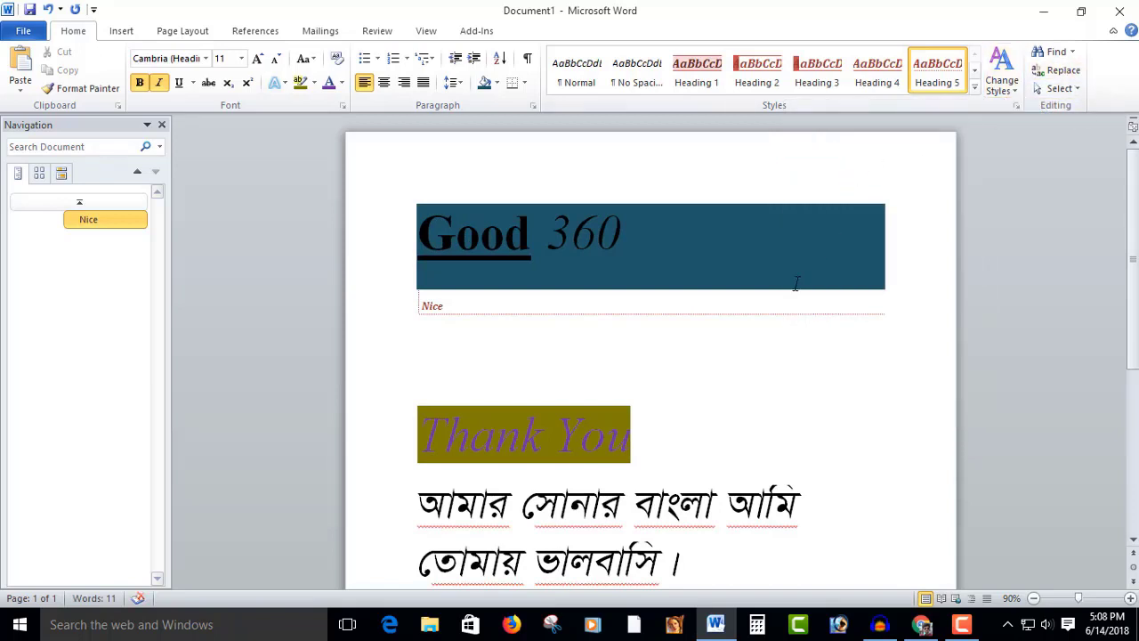
left_click(751, 330)
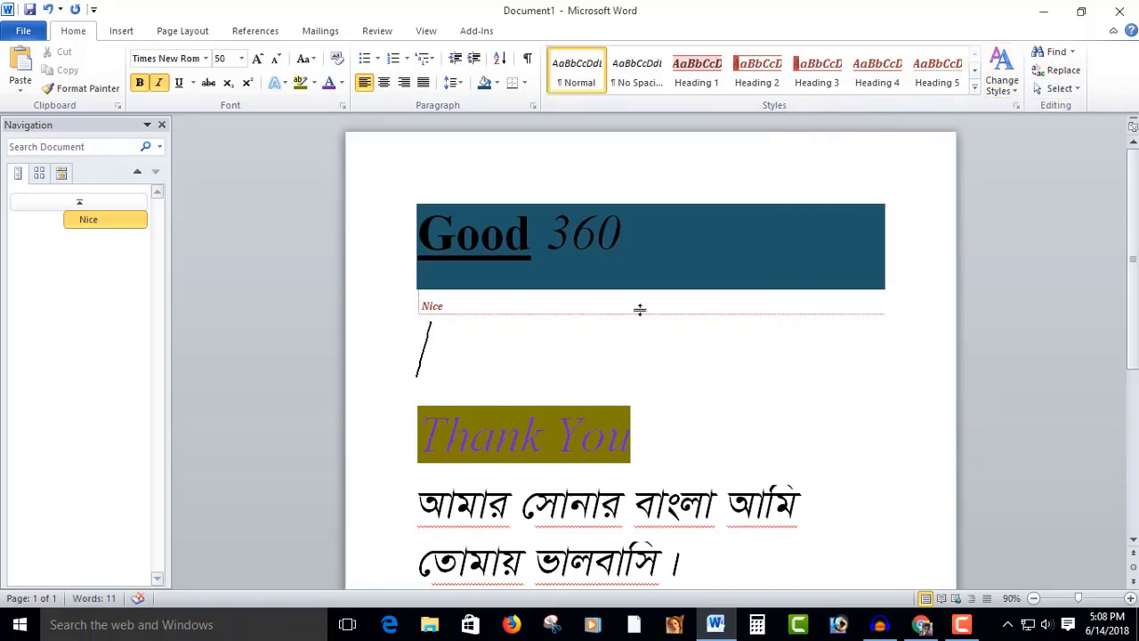
Step: Search the document for the word 'good' in the Navigation pane
left_click(1056, 52)
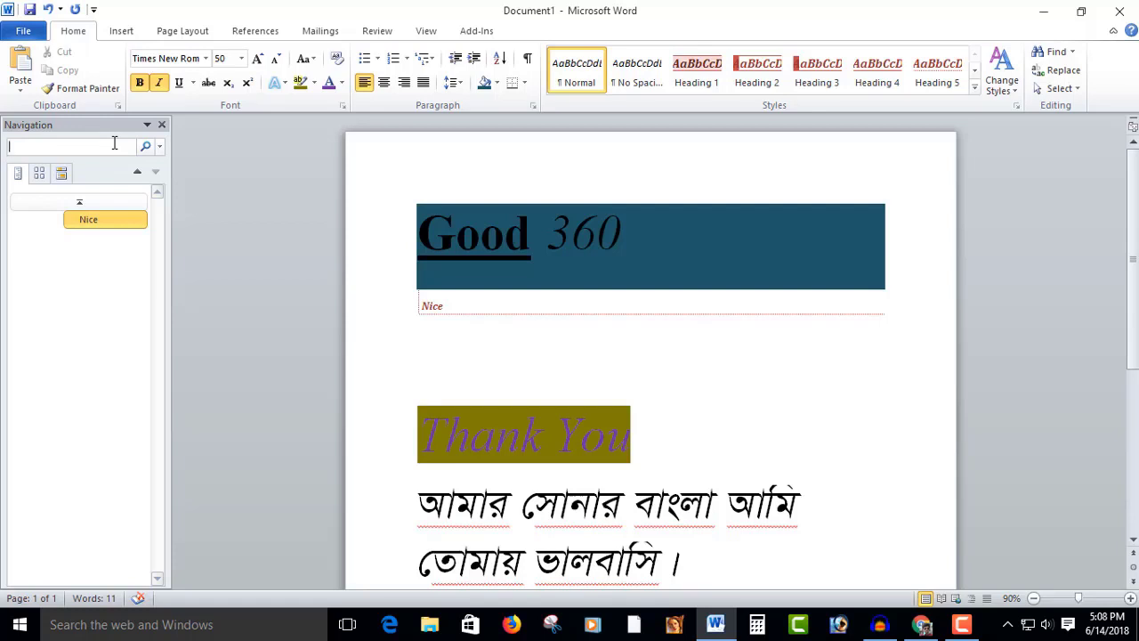
scroll(114, 143, "down", 3)
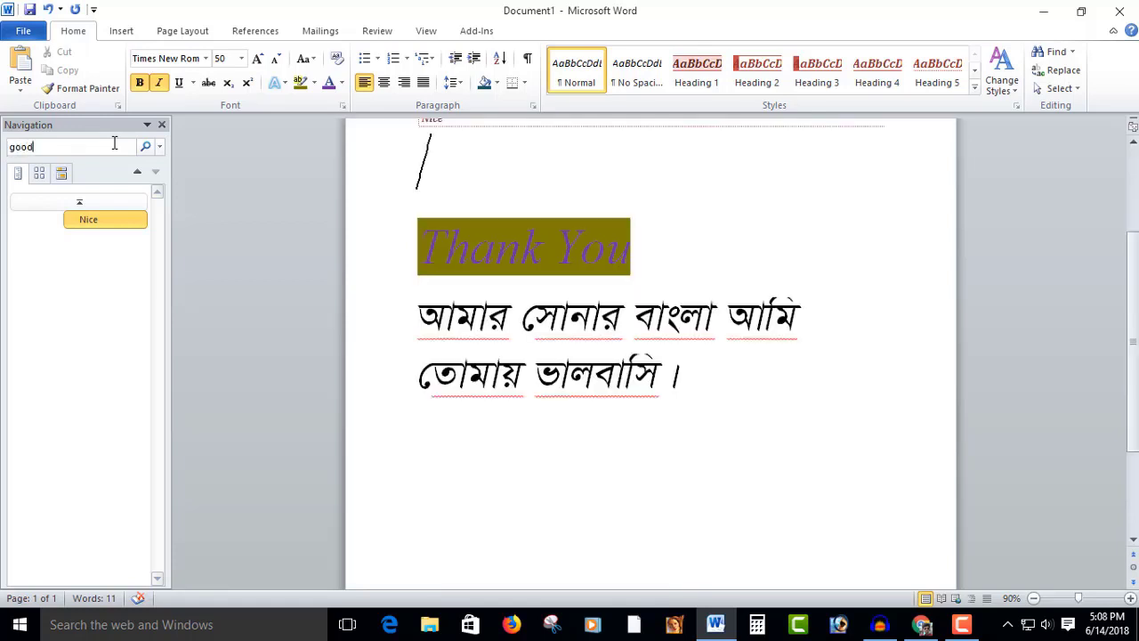
key("Return")
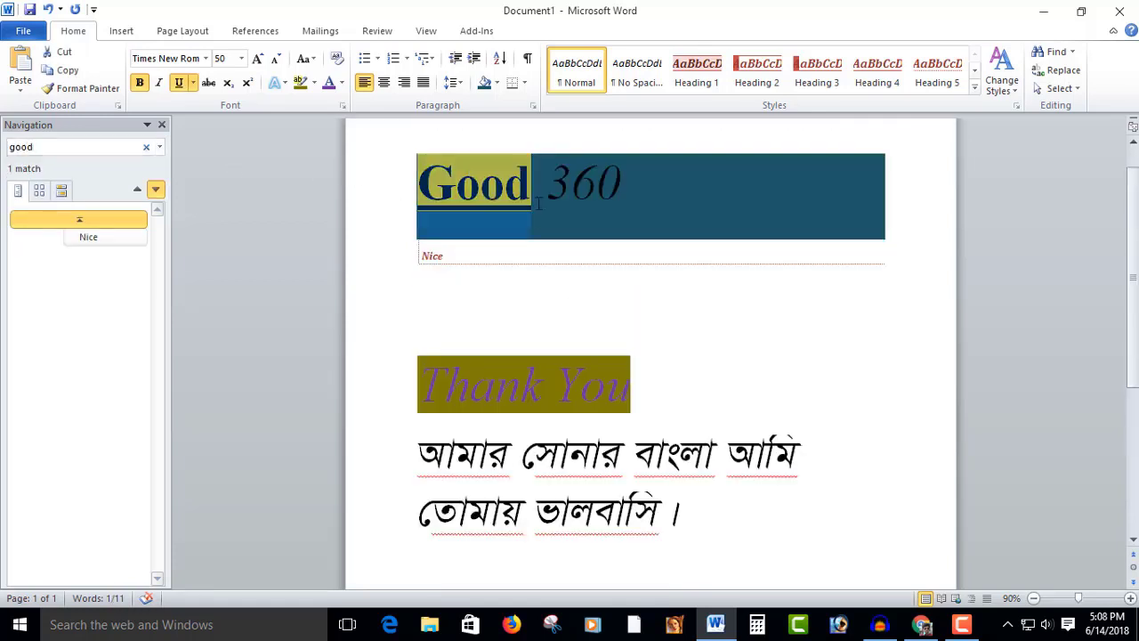
left_click(538, 198)
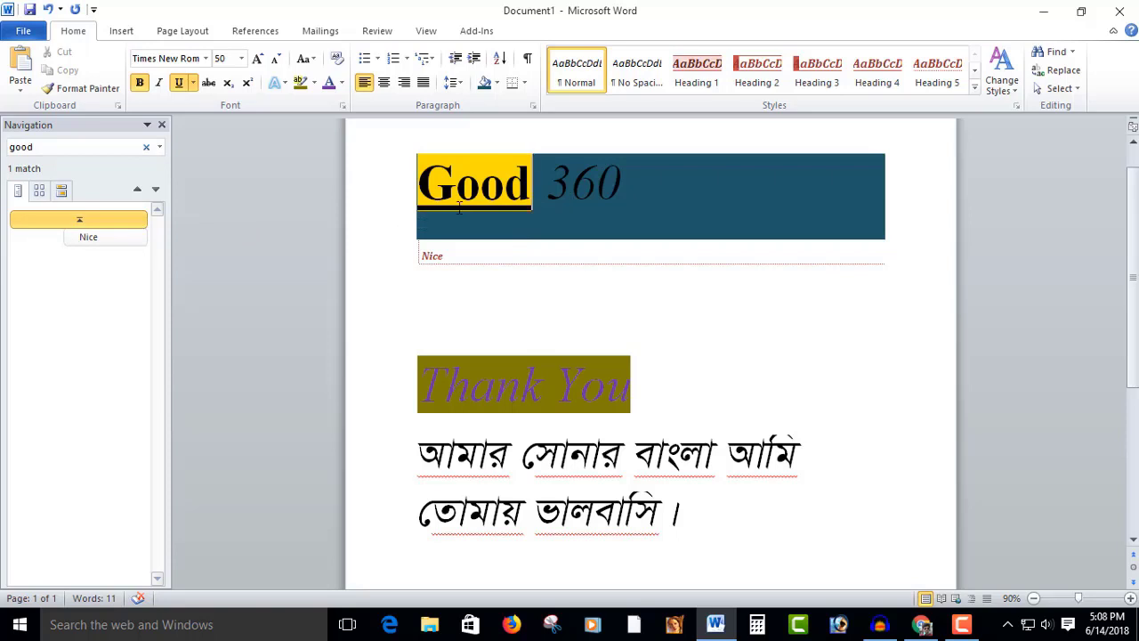
Step: Clear the 'good' search term from the Navigation search box
left_click(71, 146)
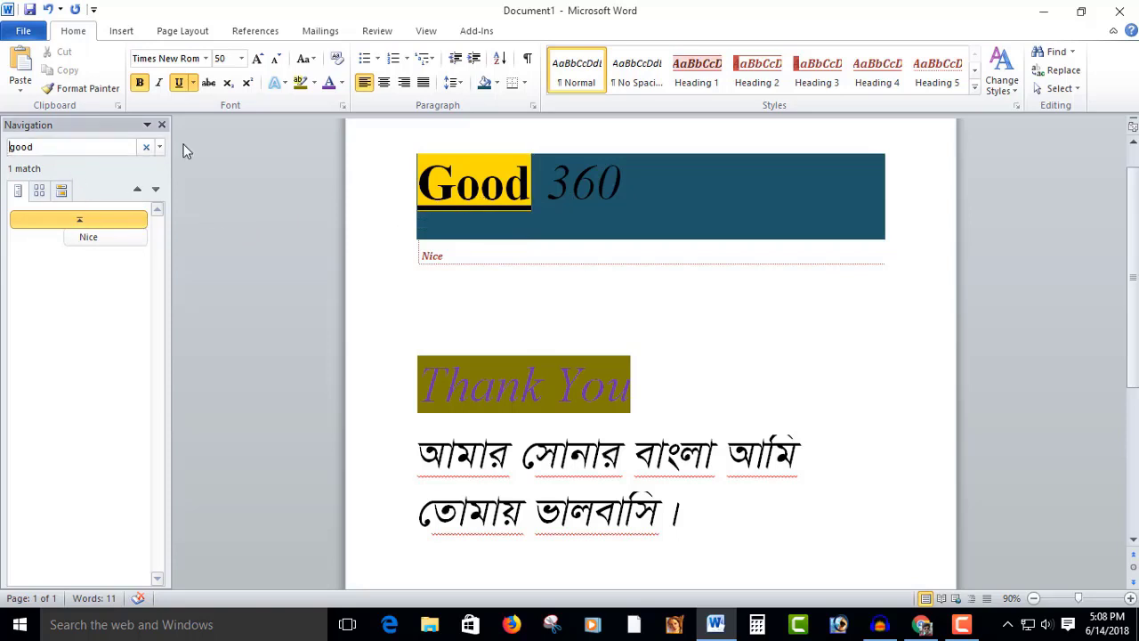
left_click_drag(33, 147, 12, 148)
key("BackSpace")
left_click(349, 271)
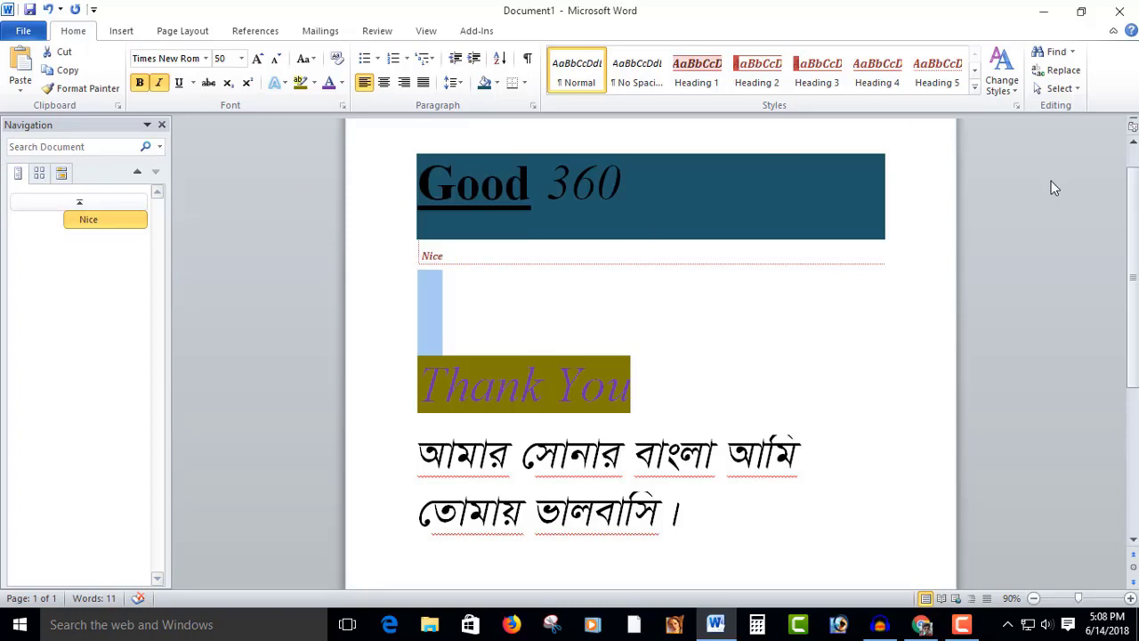
Step: In Find and Replace, find the next occurrence of 'nice'
left_click(1071, 76)
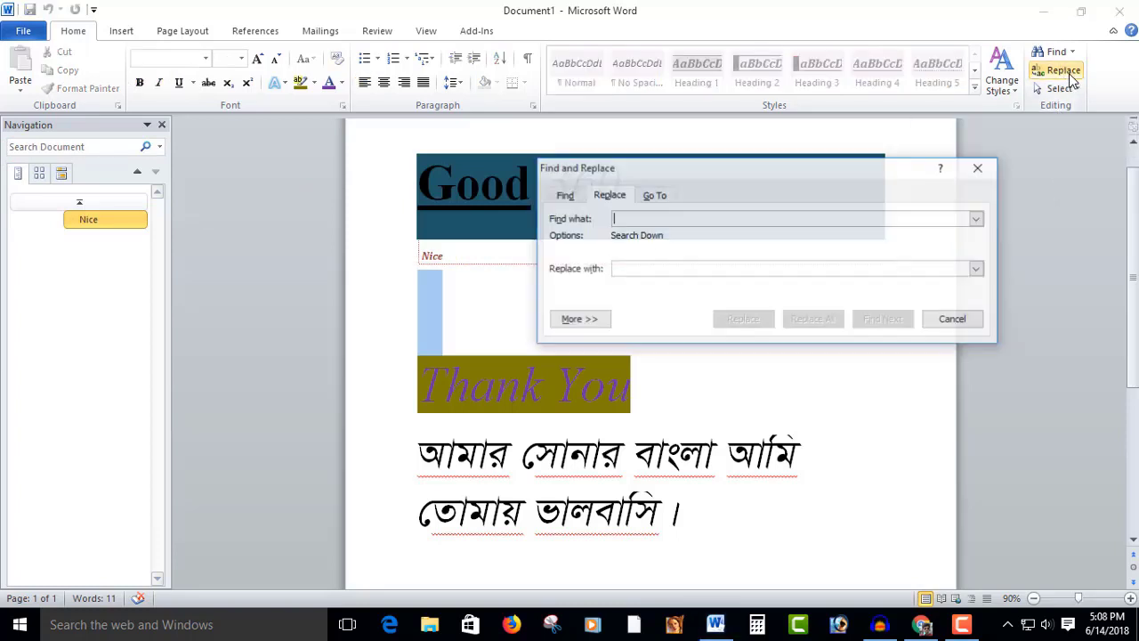
left_click_drag(730, 181, 781, 236)
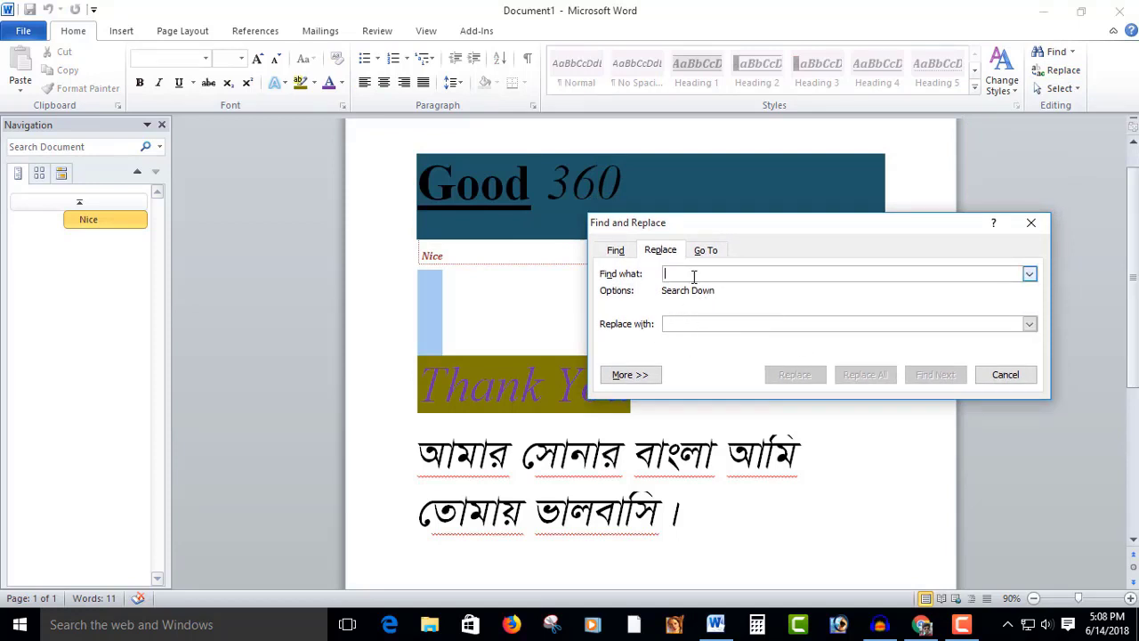
left_click_drag(695, 222, 741, 259)
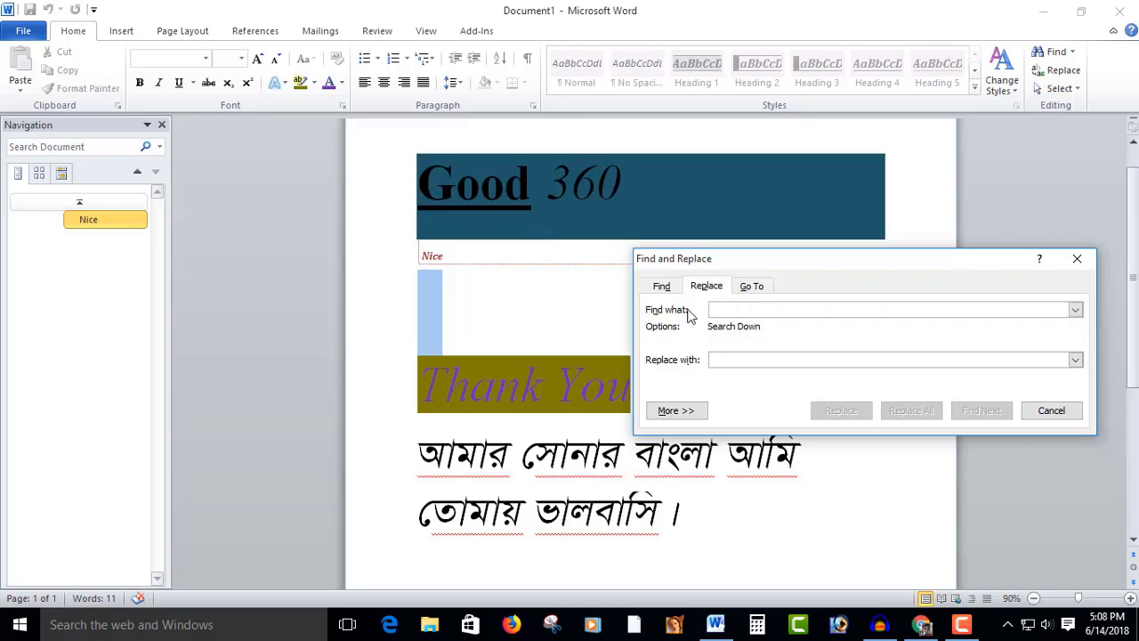
type("nice")
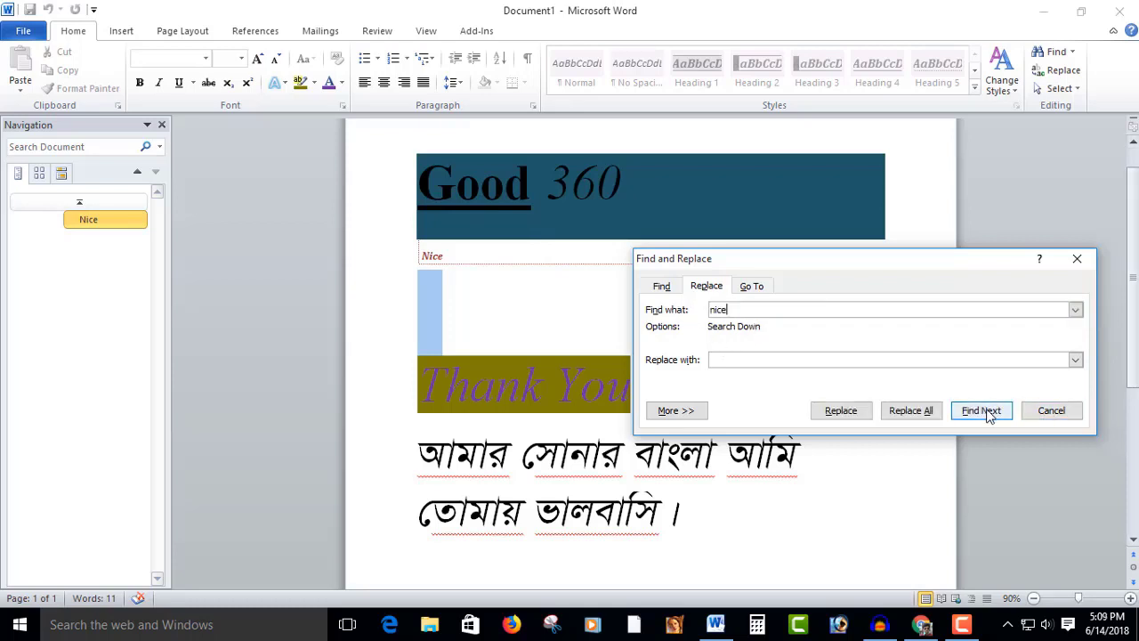
left_click(982, 410)
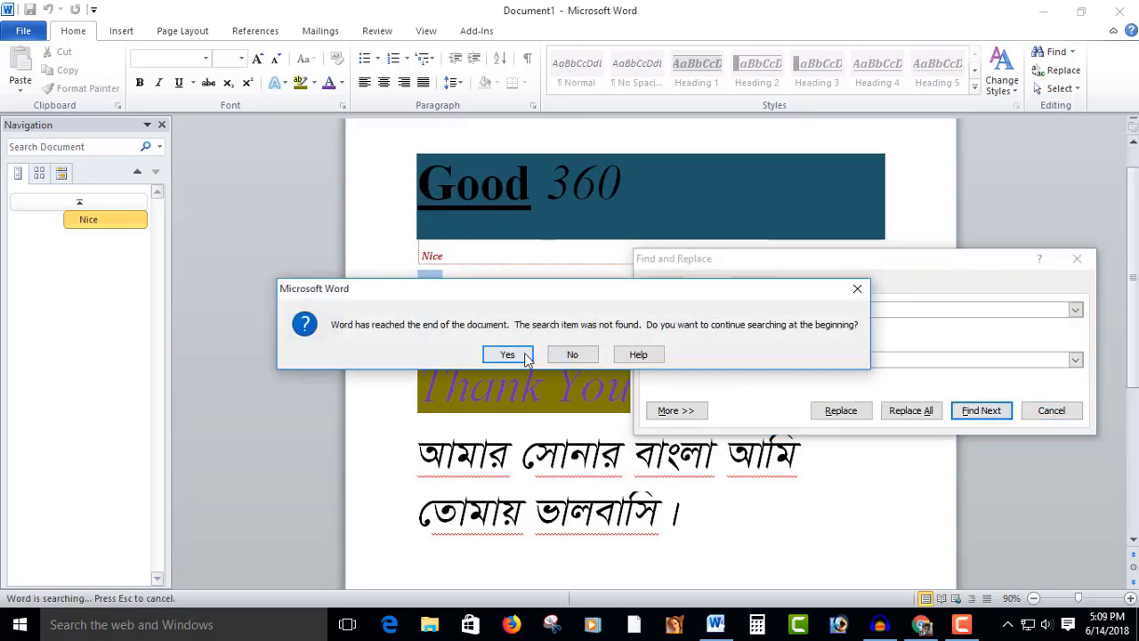
left_click(524, 354)
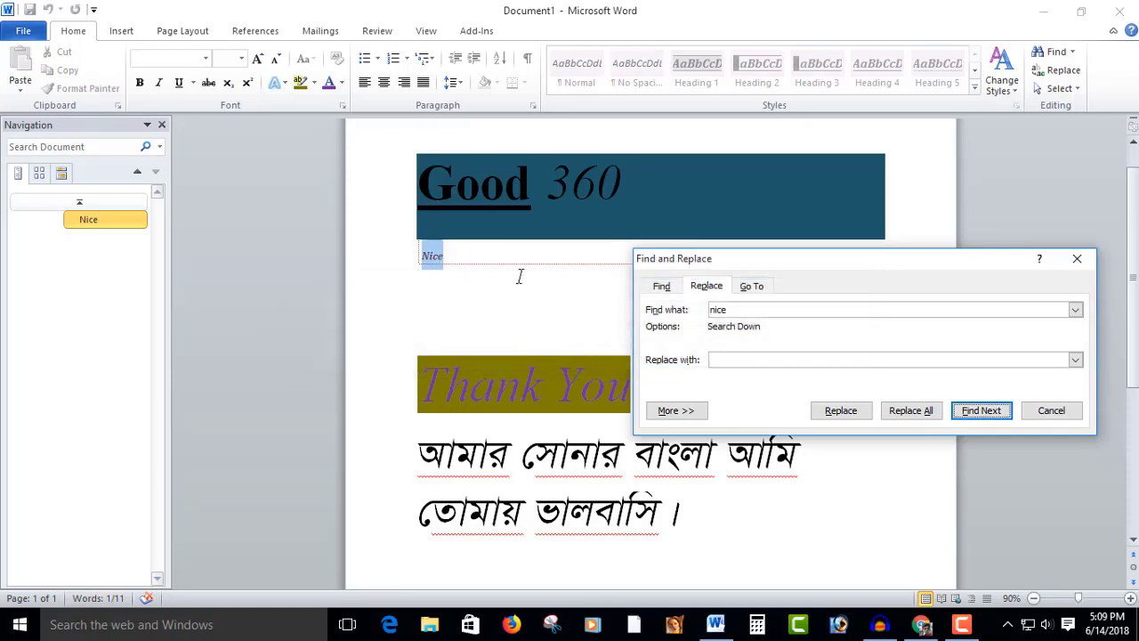
Step: Replace the found Nice with 'Good' and close the Find and Replace dialog
left_click(726, 361)
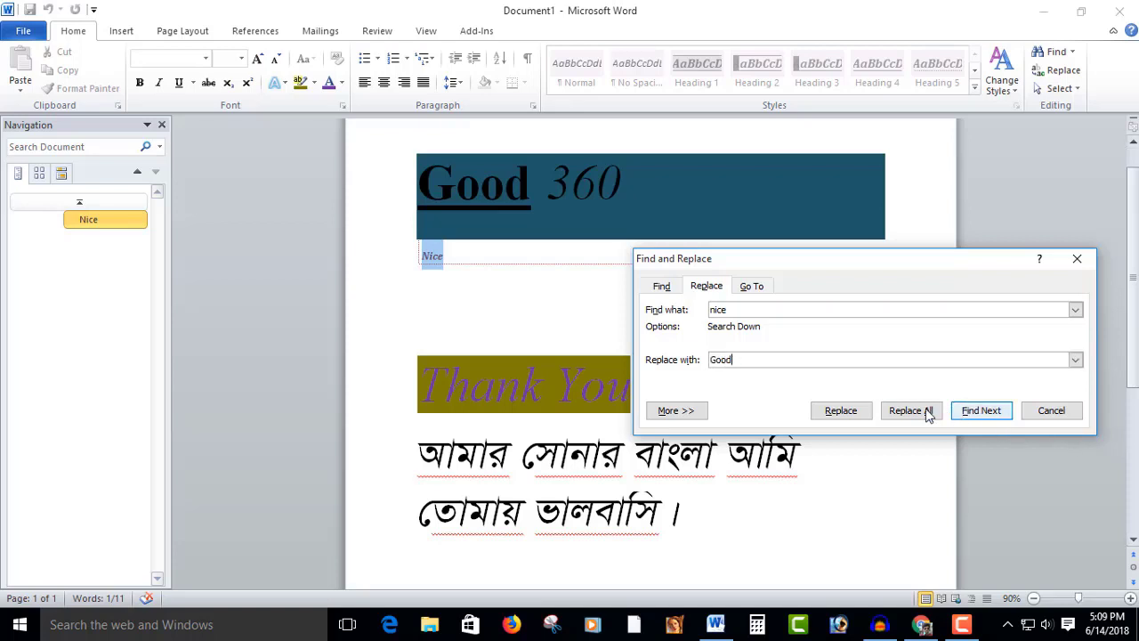
left_click(842, 411)
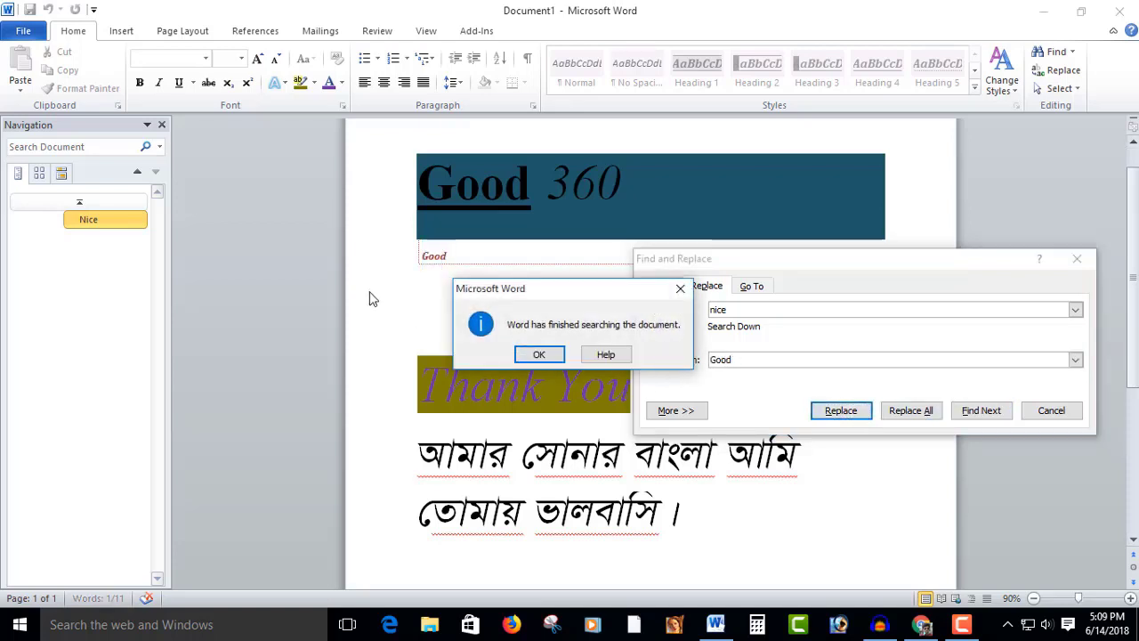
left_click(538, 354)
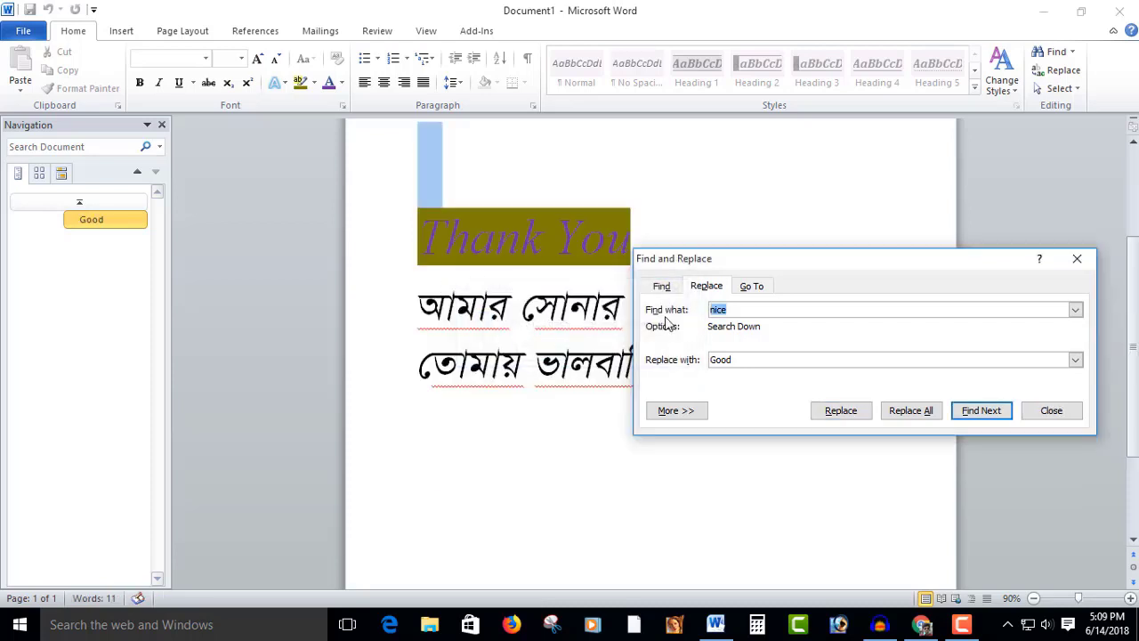
left_click(1026, 410)
scroll(537, 231, "up", 3)
Step: Select the word Good, toggle subscript, and set its font size to 48 point
left_click(440, 254)
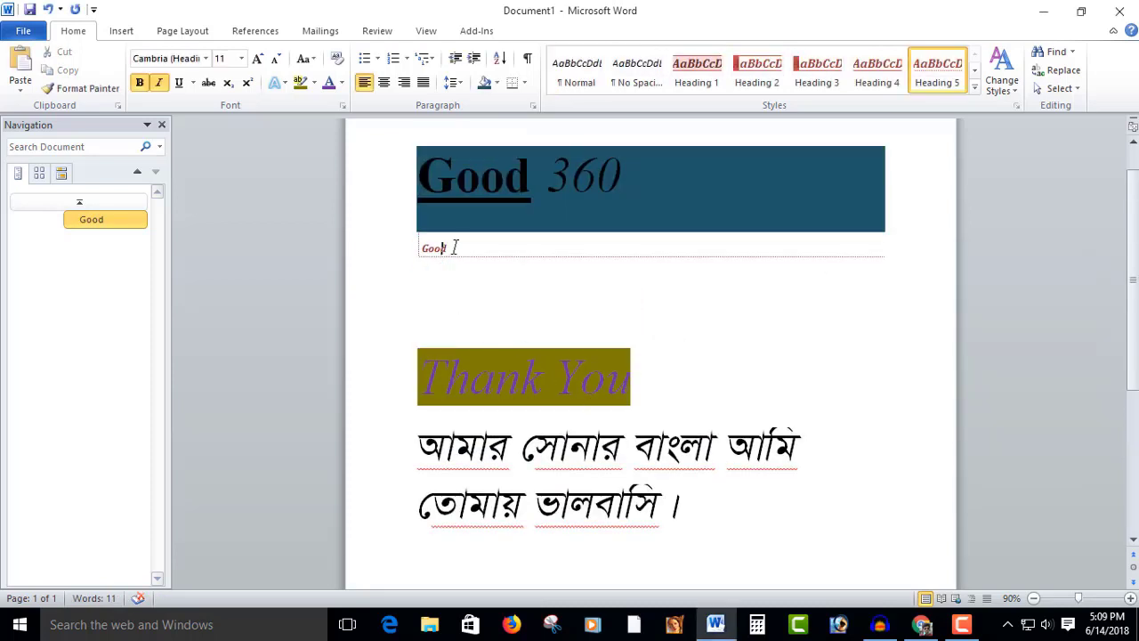
left_click(377, 248)
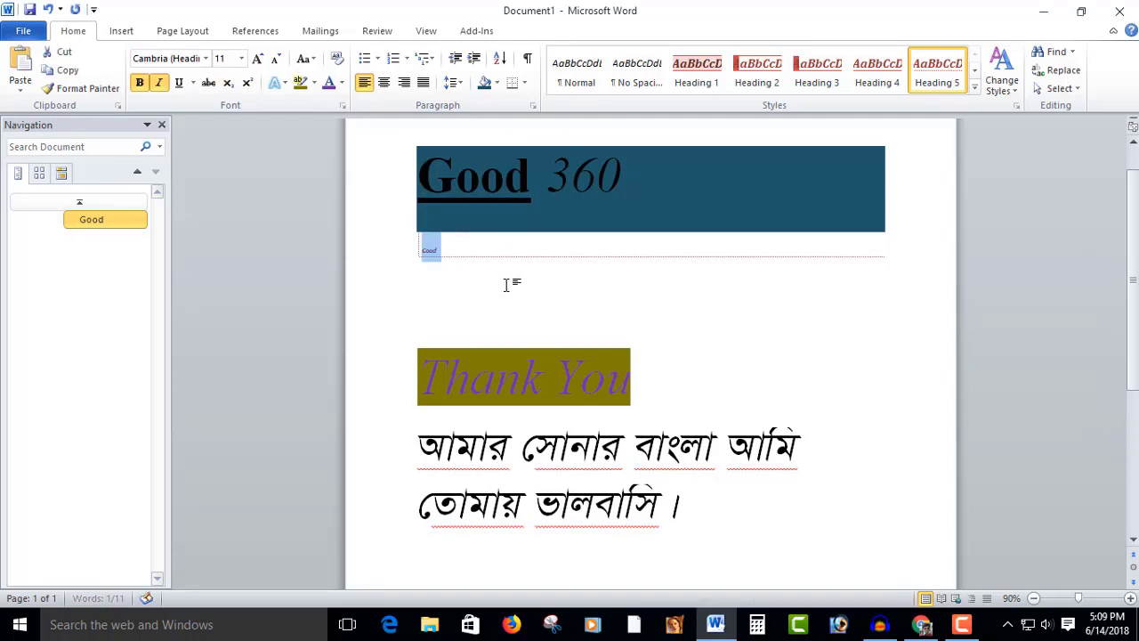
key("ctrl+equal")
key("ctrl+equal")
key("ctrl+equal")
left_click(241, 58)
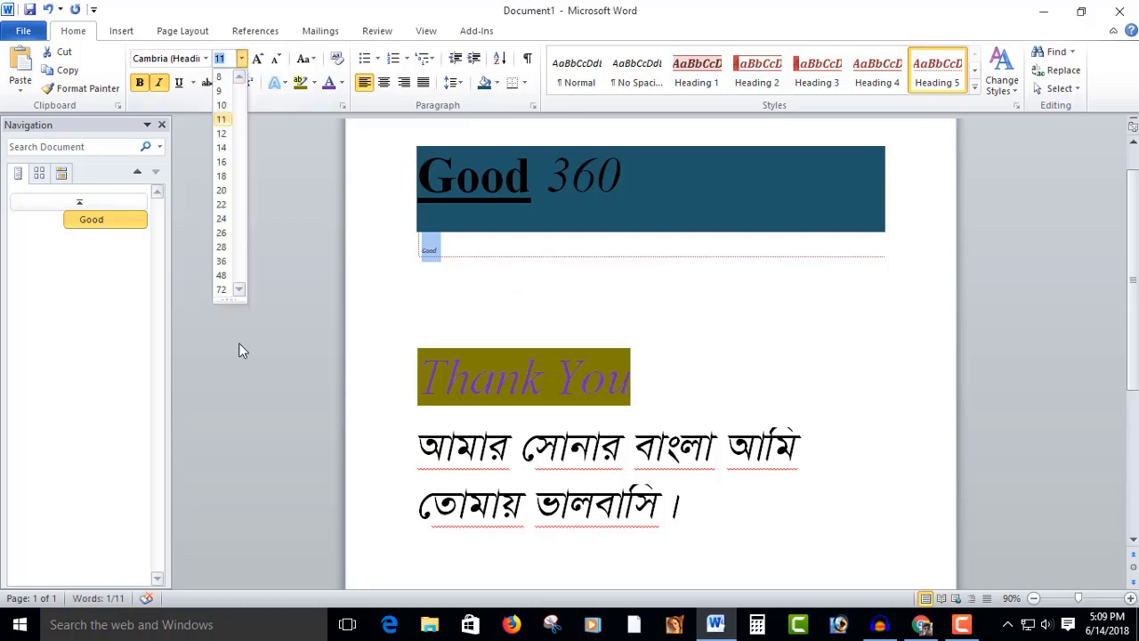
left_click(222, 275)
left_click(579, 267)
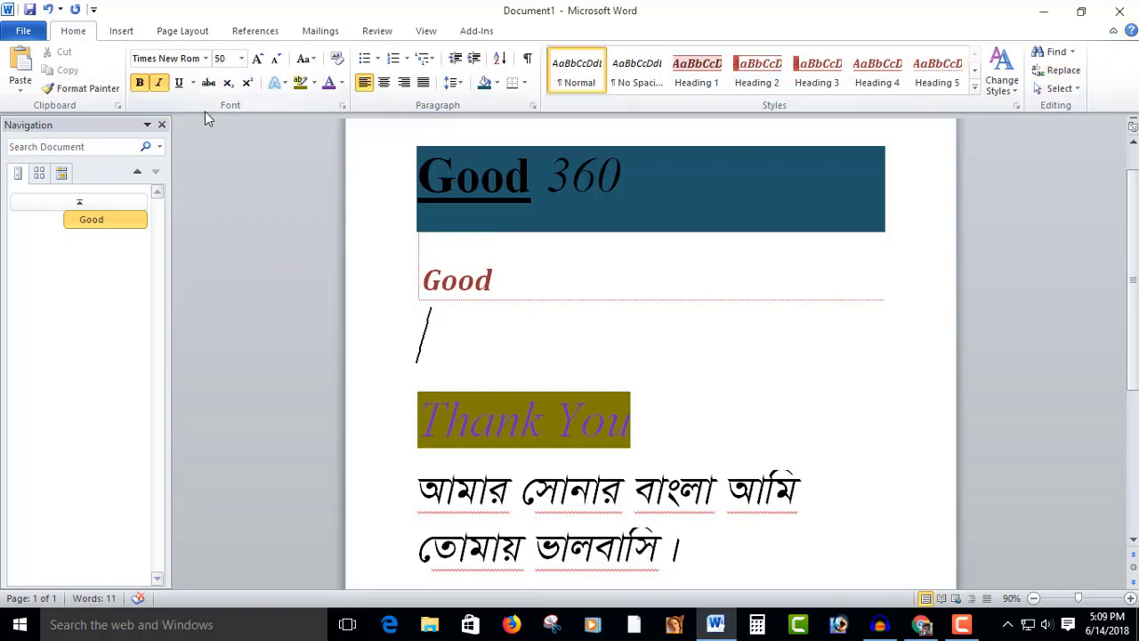
Step: Browse the built-in designs in the Insert tab's Cover Page gallery
left_click(121, 30)
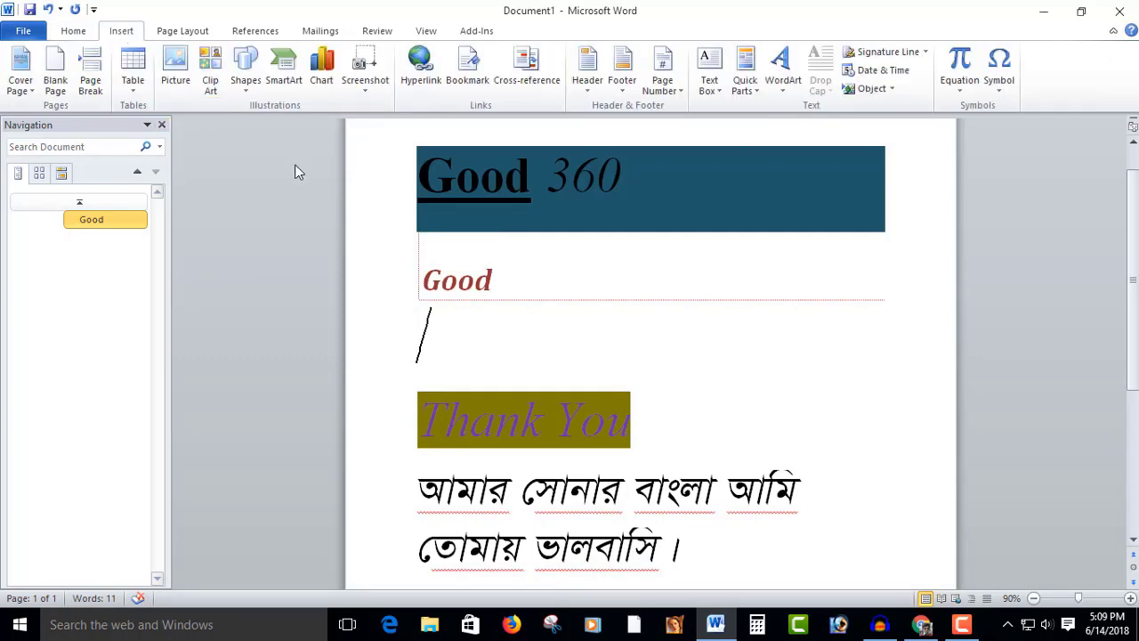
left_click(30, 95)
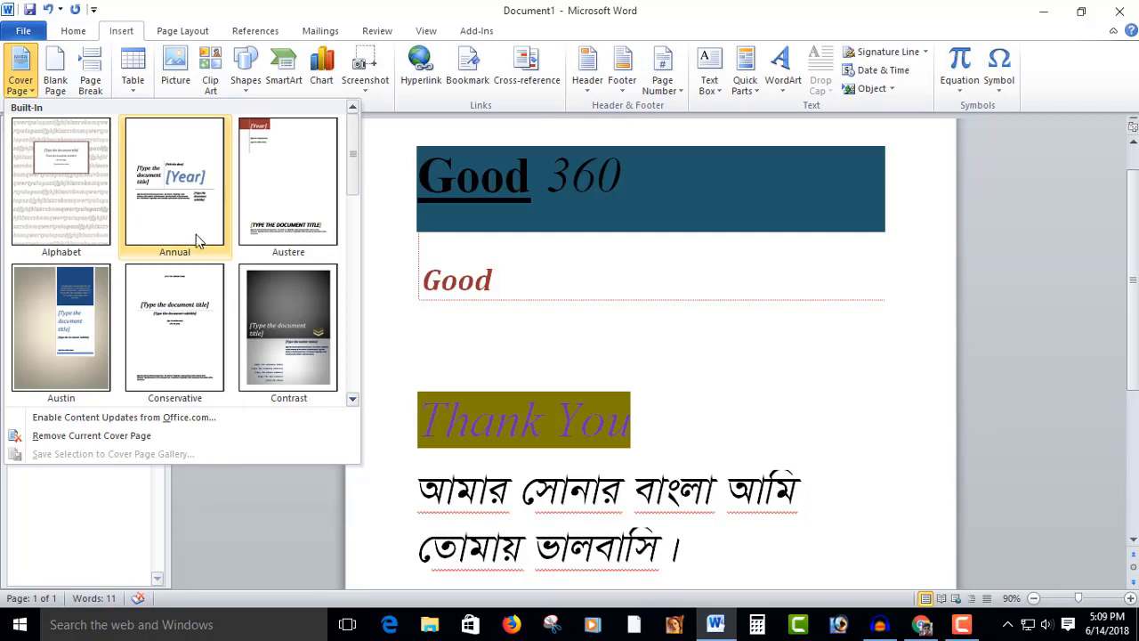
scroll(285, 330, "down", 3)
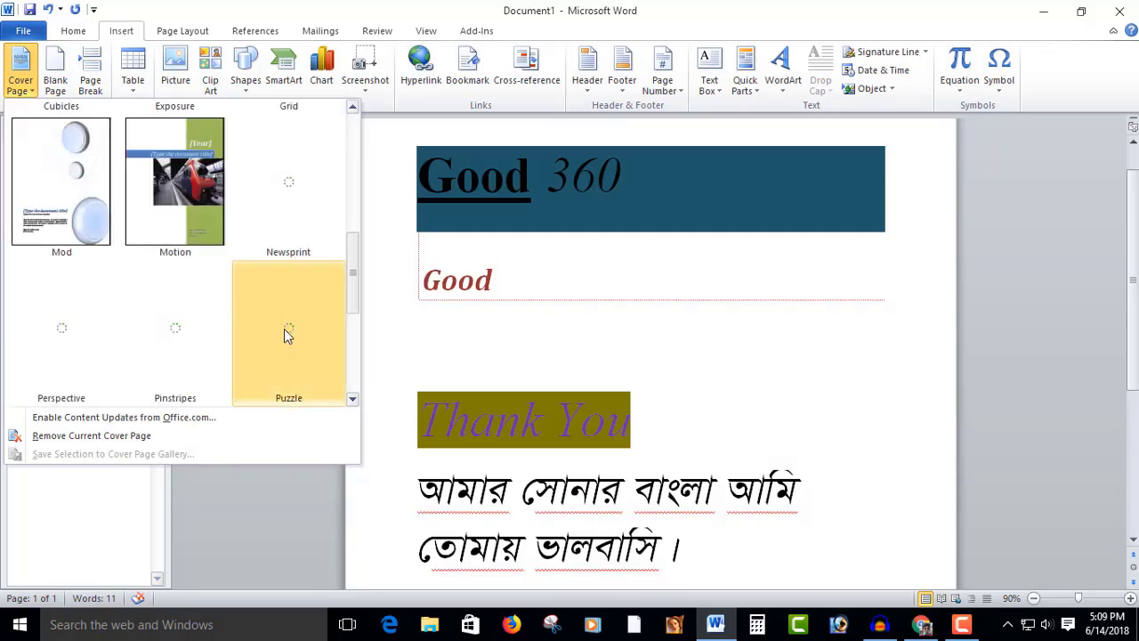
scroll(281, 327, "down", 2)
scroll(272, 320, "up", 6)
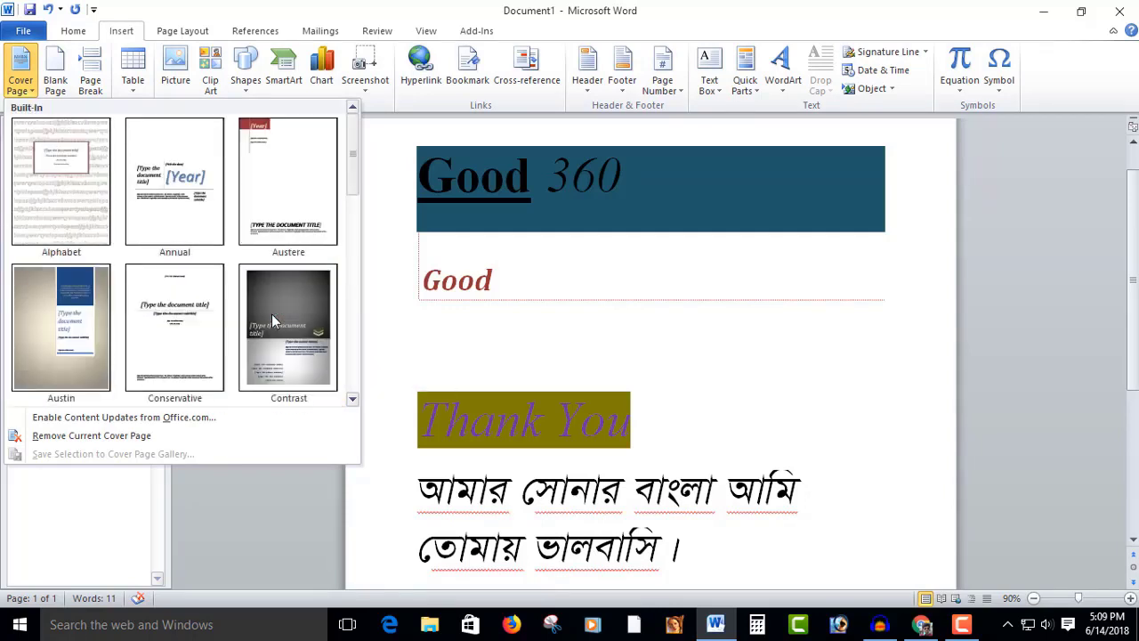
Step: Insert a blank page into the document
left_click(64, 87)
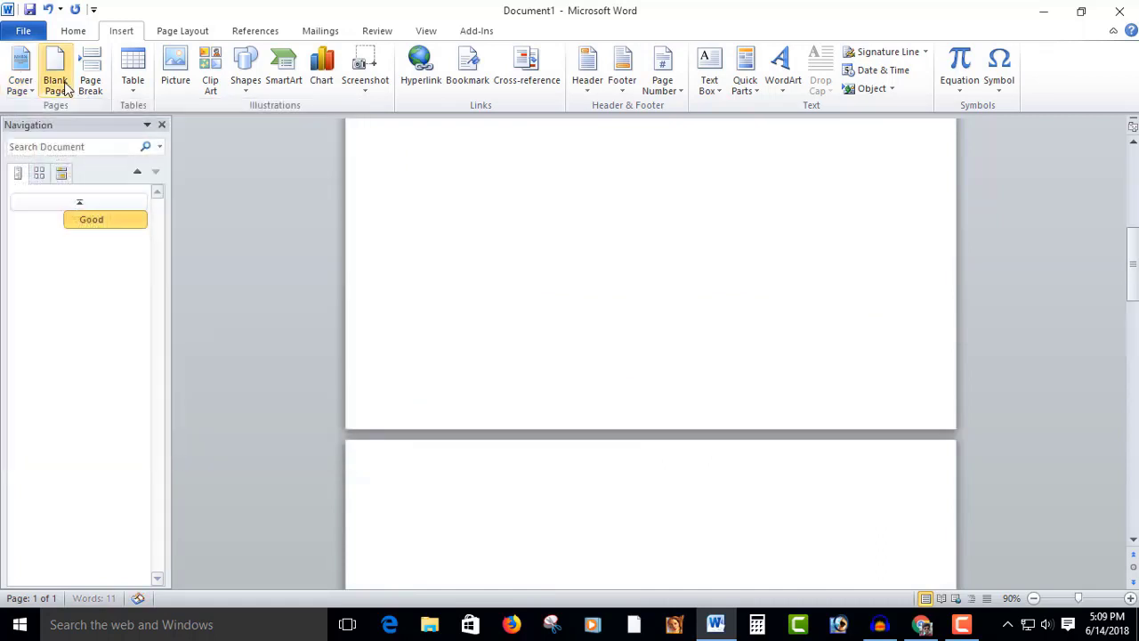
scroll(346, 384, "up", 2)
scroll(346, 384, "down", 5)
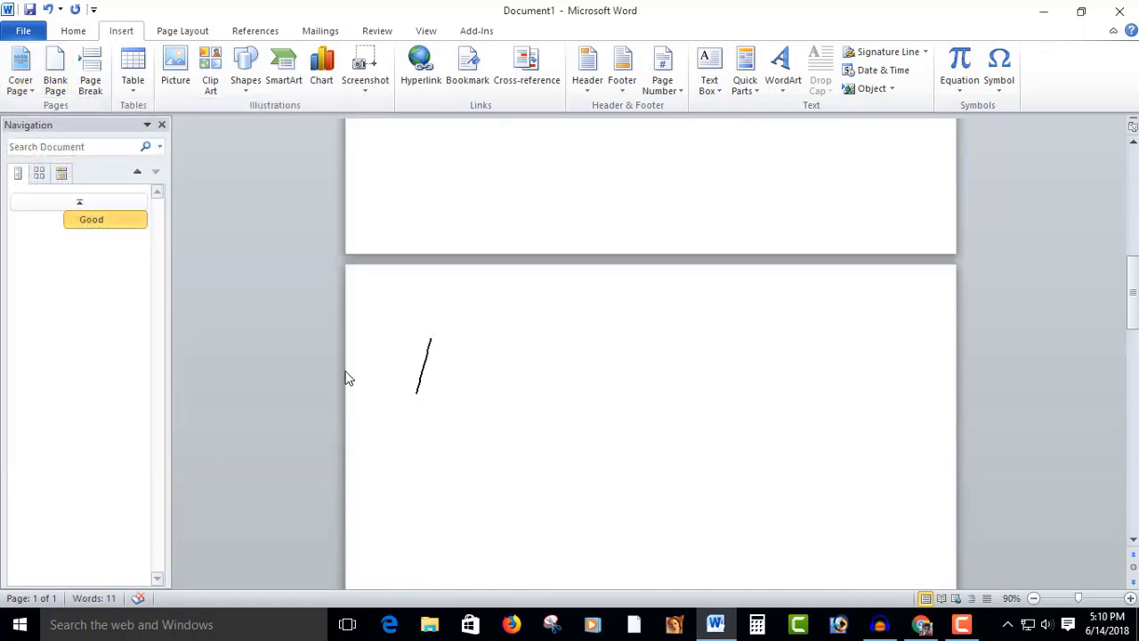
scroll(346, 378, "down", 3)
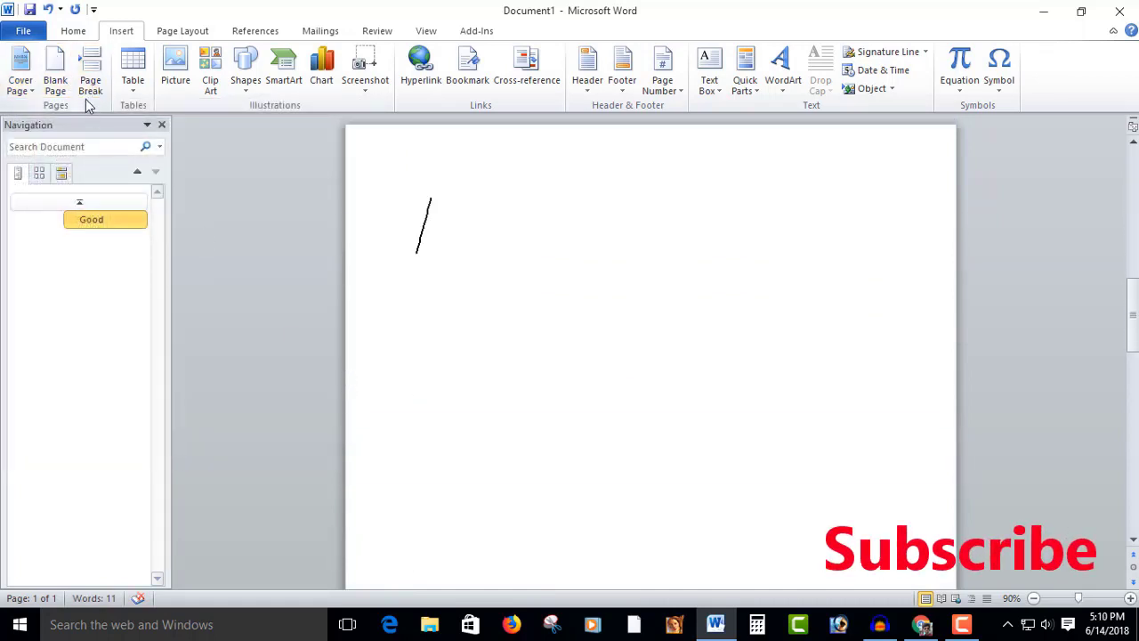
scroll(455, 303, "up", 3)
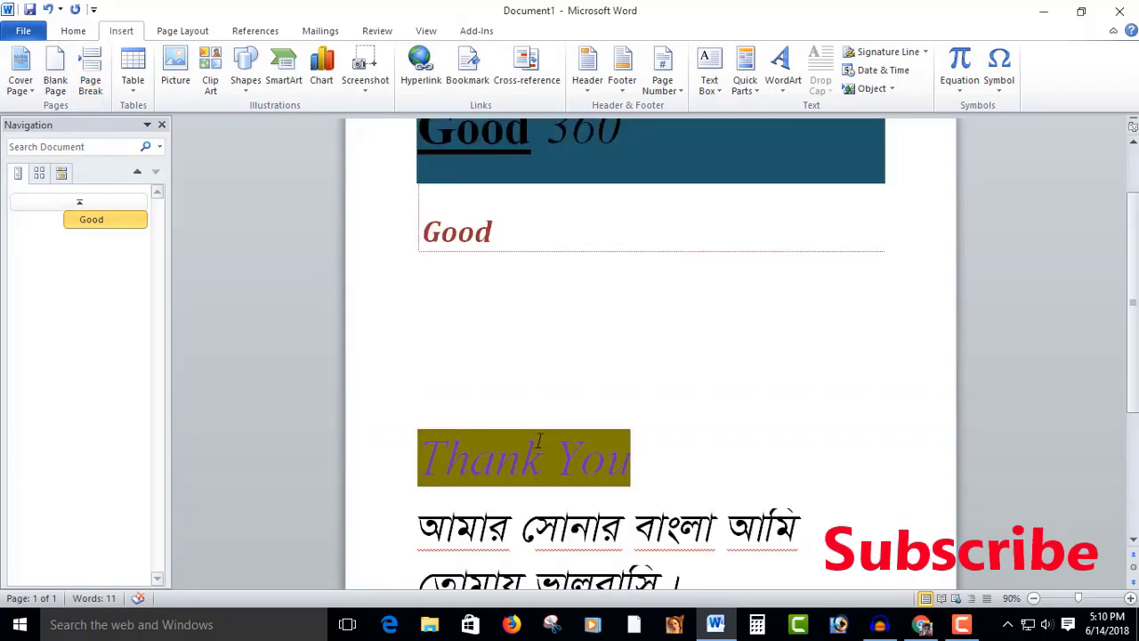
Step: Insert a page break before the drawn line, then click below the Good heading
left_click(93, 82)
scroll(532, 298, "down", 8)
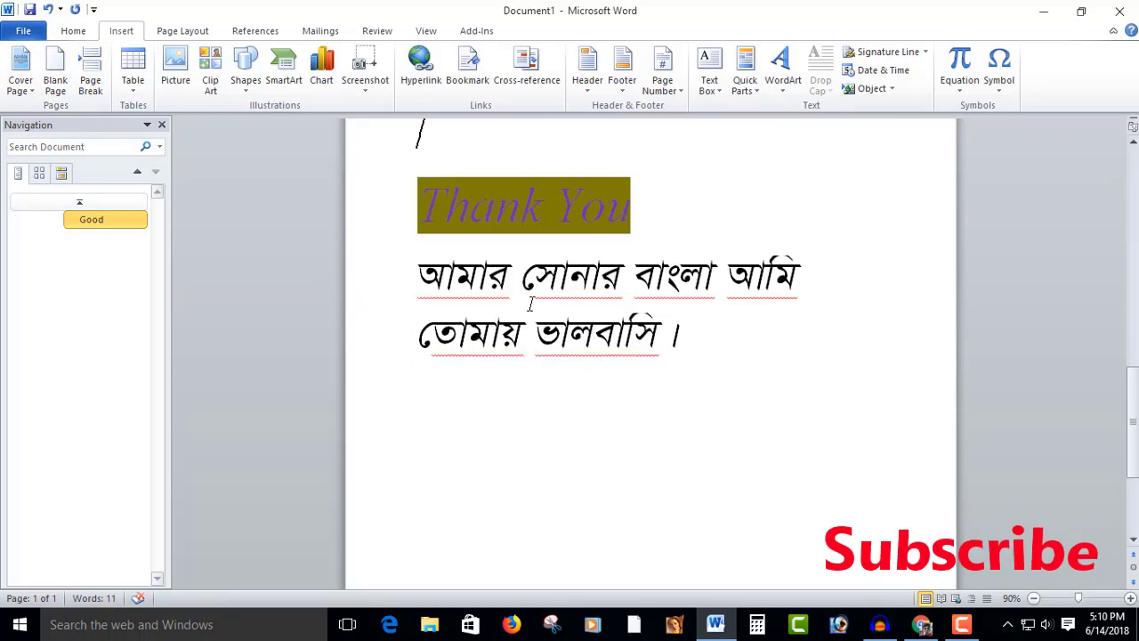
scroll(530, 304, "up", 10)
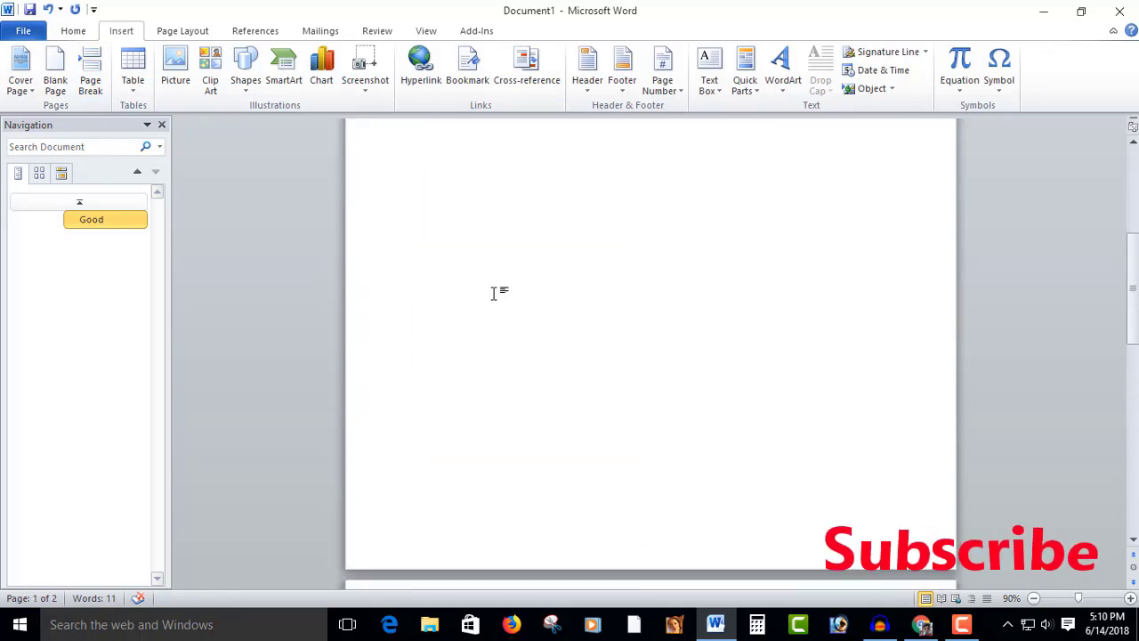
scroll(497, 293, "down", 1)
scroll(498, 298, "up", 8)
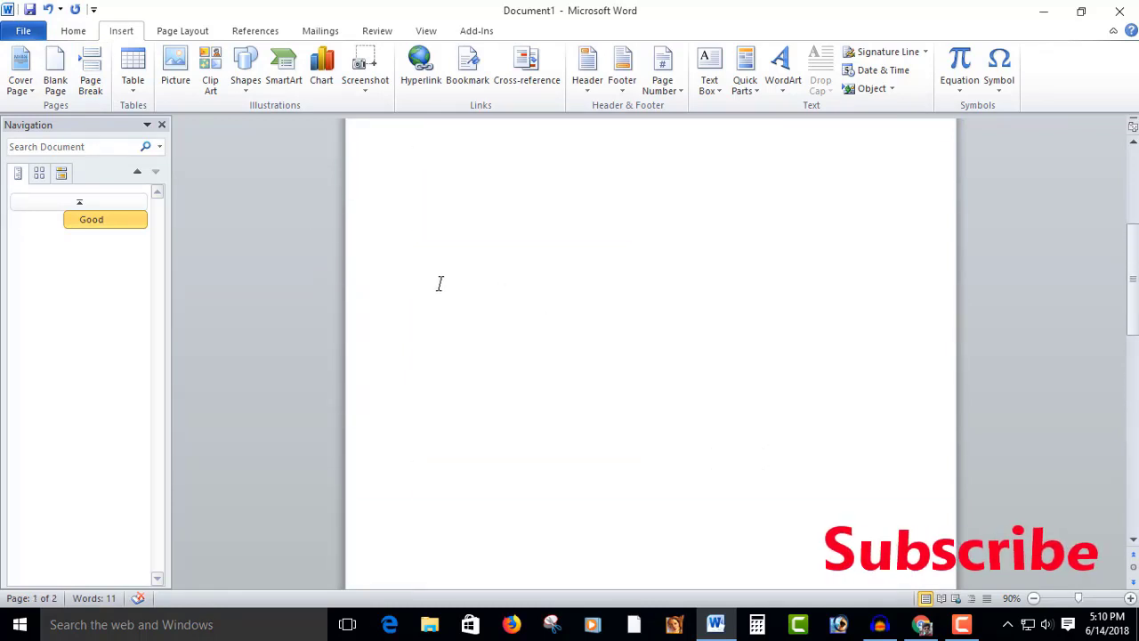
scroll(501, 305, "down", 2)
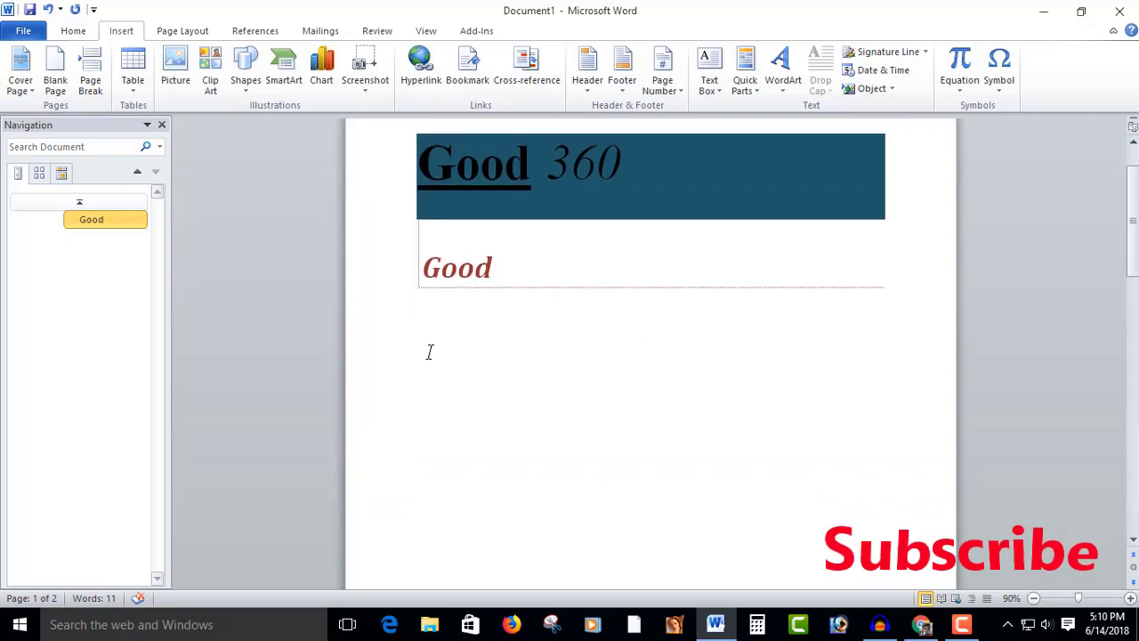
left_click(430, 351)
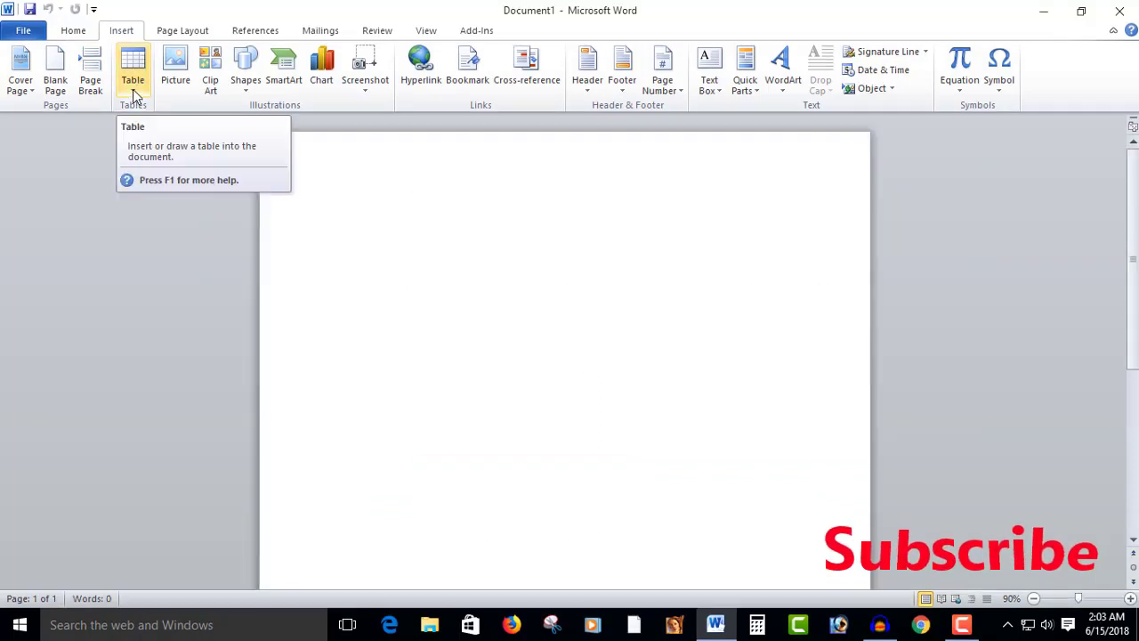
Step: Insert a 4-column, 1-row table and extend it to six rows
left_click(134, 92)
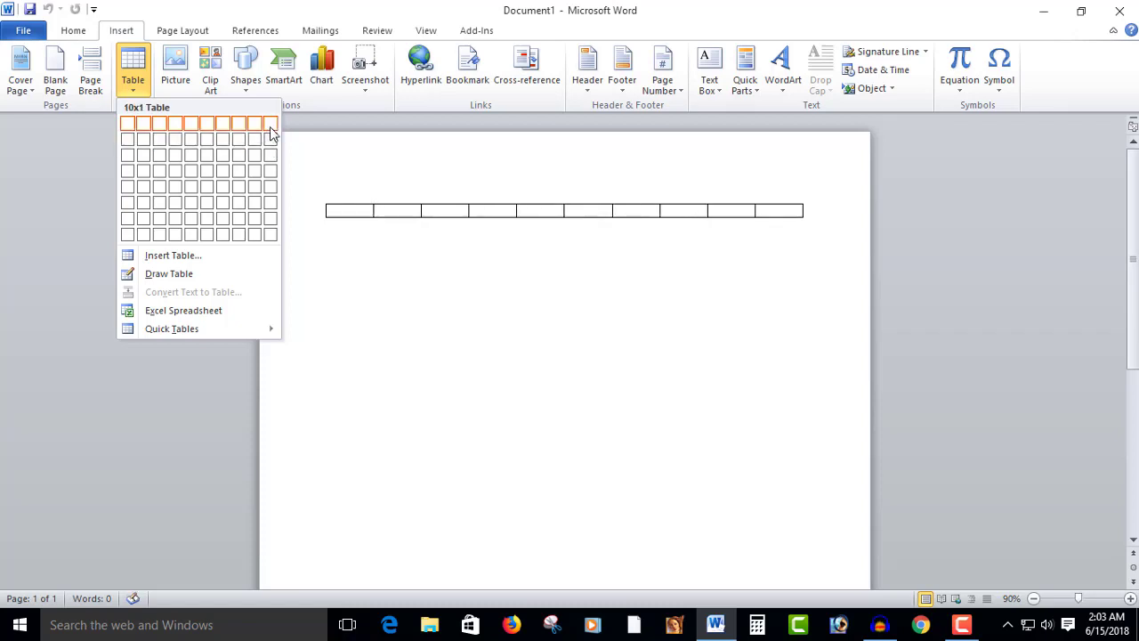
left_click(194, 258)
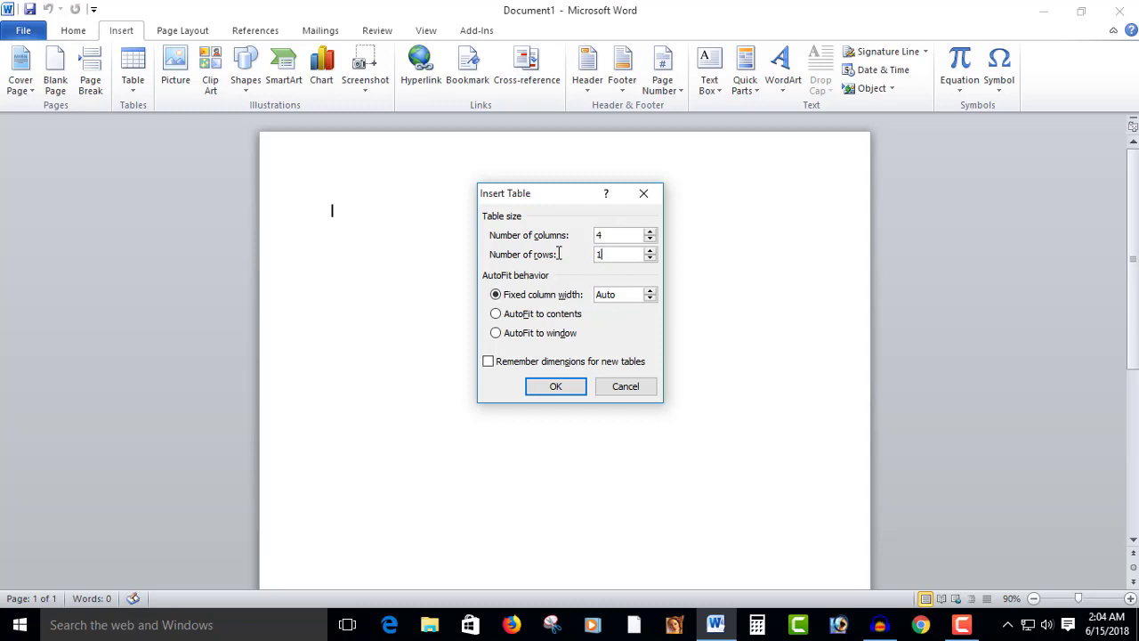
type("1")
left_click(555, 386)
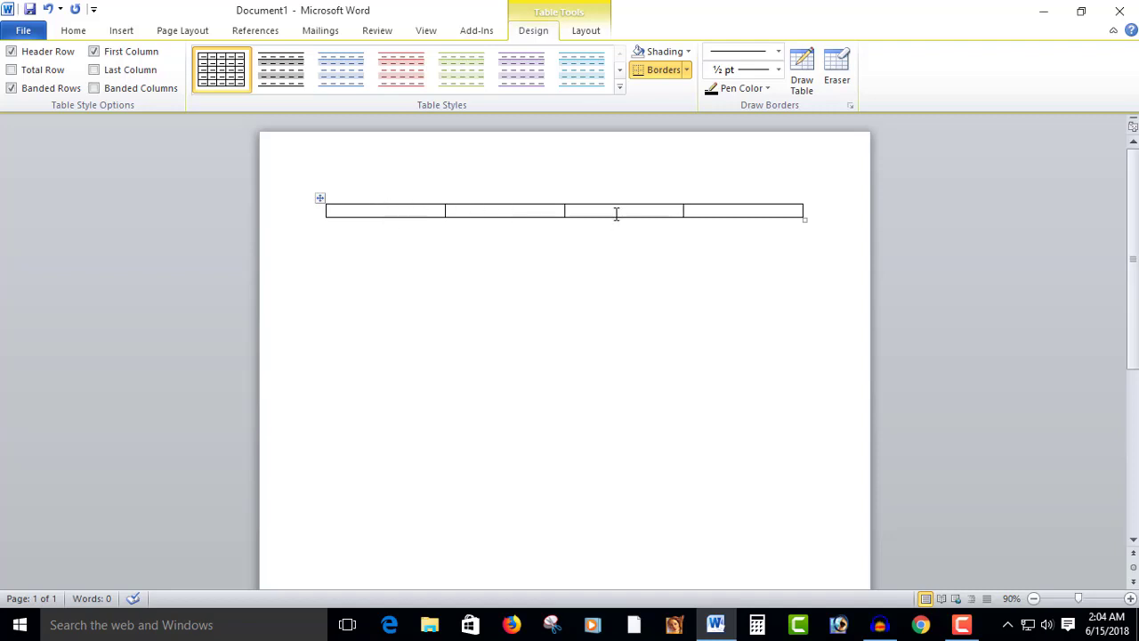
key("Tab")
key("Tab")
key("Tab")
key("Tab")
key("Tab")
key("Tab")
key("Tab")
key("Tab")
key("Tab")
key("Tab")
key("Tab")
key("Tab")
key("Tab")
key("Tab")
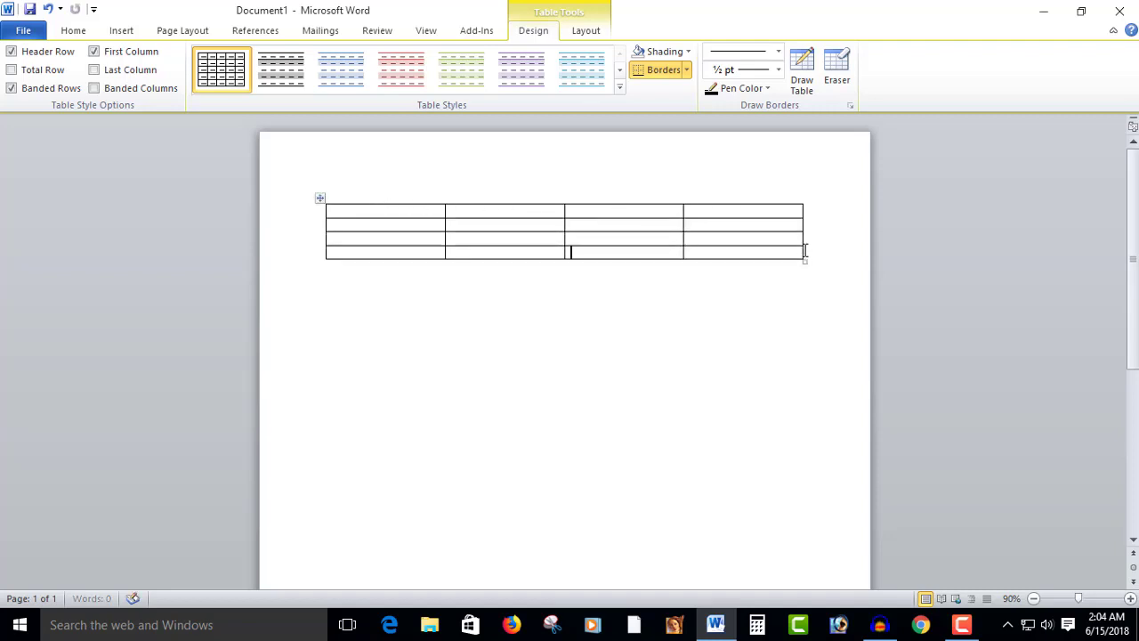
key("Tab")
key("Tab")
key("Tab")
key("Tab")
key("Tab")
key("Tab")
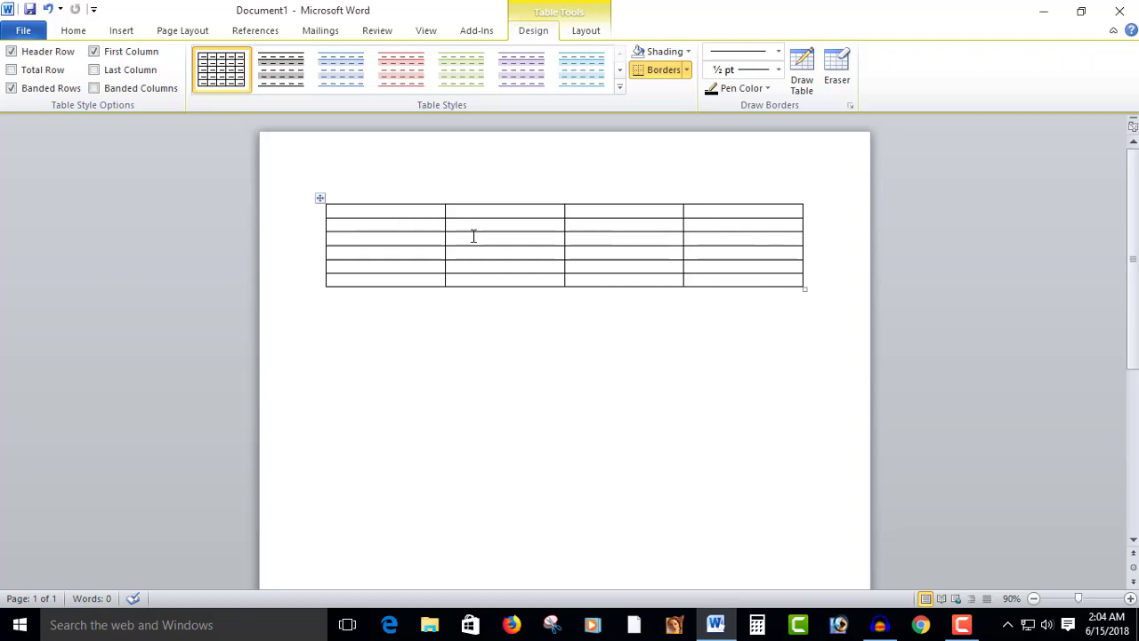
scroll(481, 236, "up", 3)
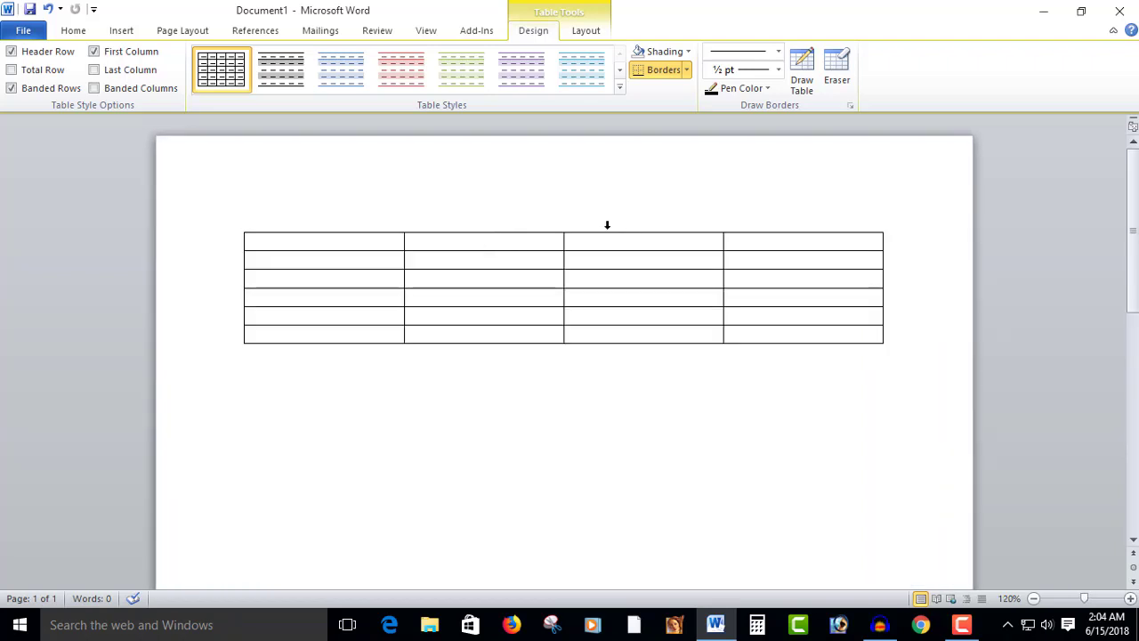
Step: Type the headers jfkjkls, SDJKJF, SDJKJFS and KDJKSDFFJ across the table's first row
left_click(365, 242)
type("jfkjkls")
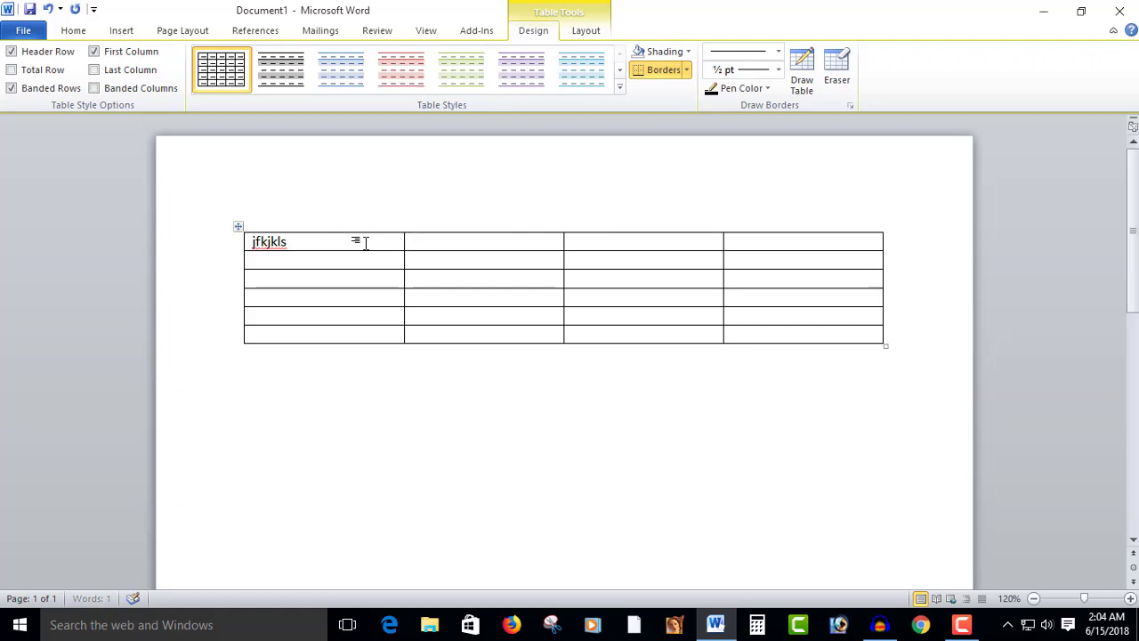
key("Tab")
type("SDJKJF")
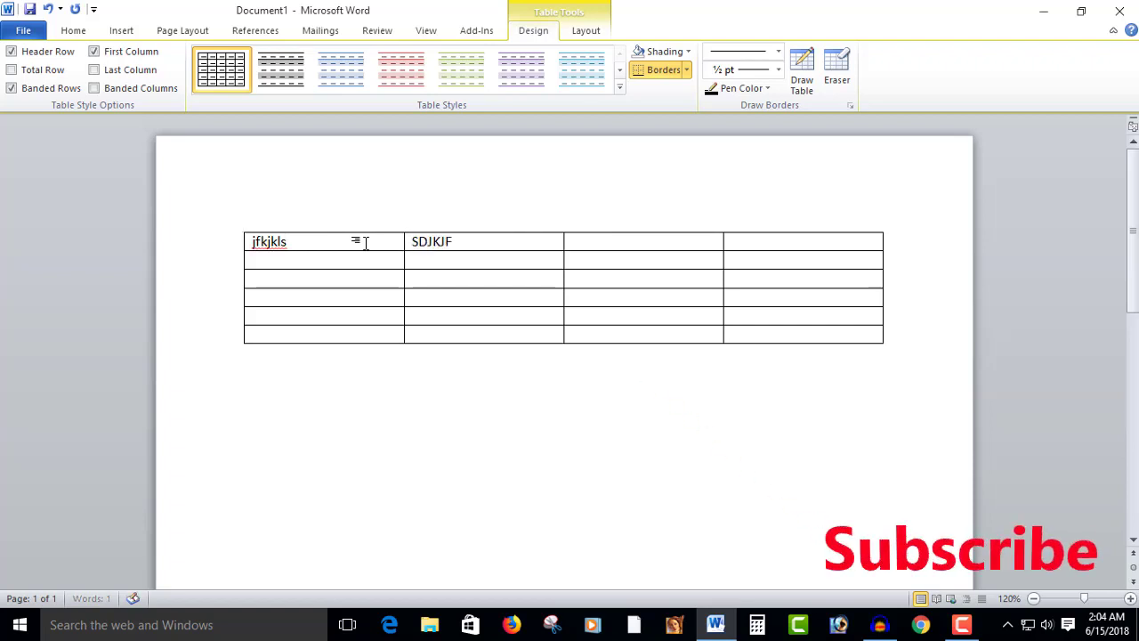
key("Tab")
type("SDJKJFS")
key("Tab")
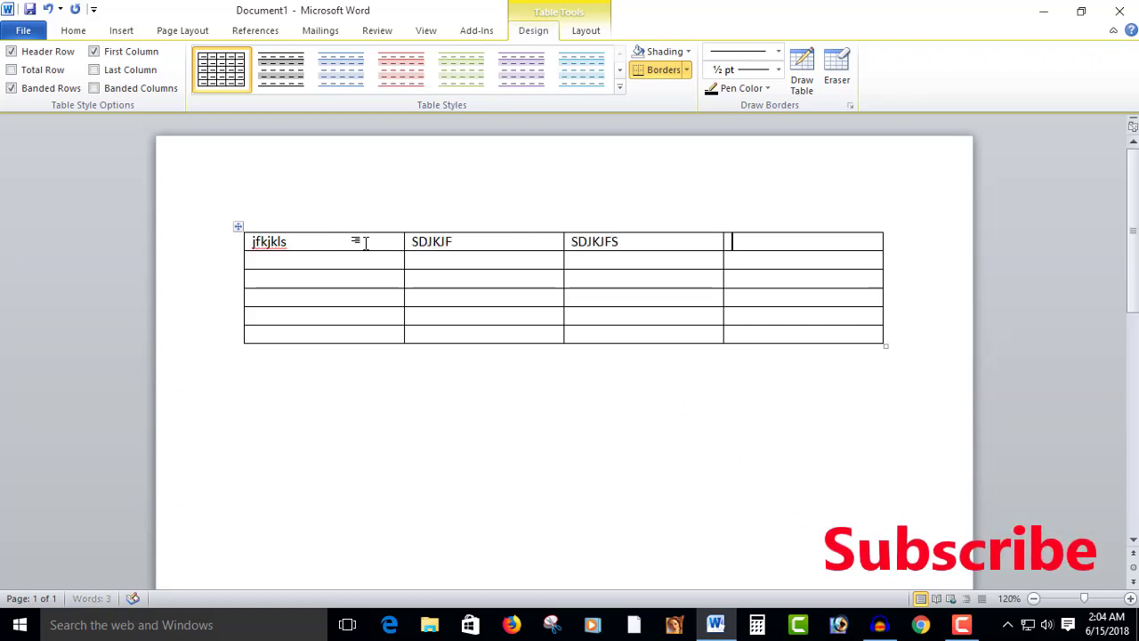
type("KDJKSDFFJ")
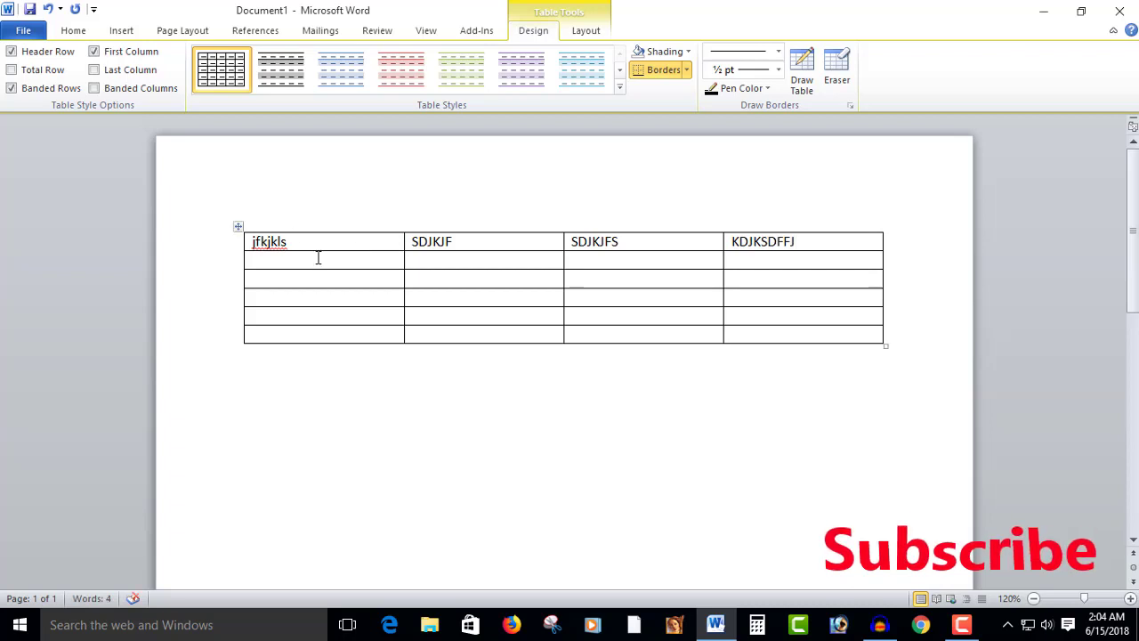
Step: Number the first column 1 to 5 in the rows below the headers
left_click(319, 259)
type("1")
key("Down")
type("2")
key("Down")
type("3")
key("Down")
type("4")
key("Down")
type("5")
left_click(429, 259)
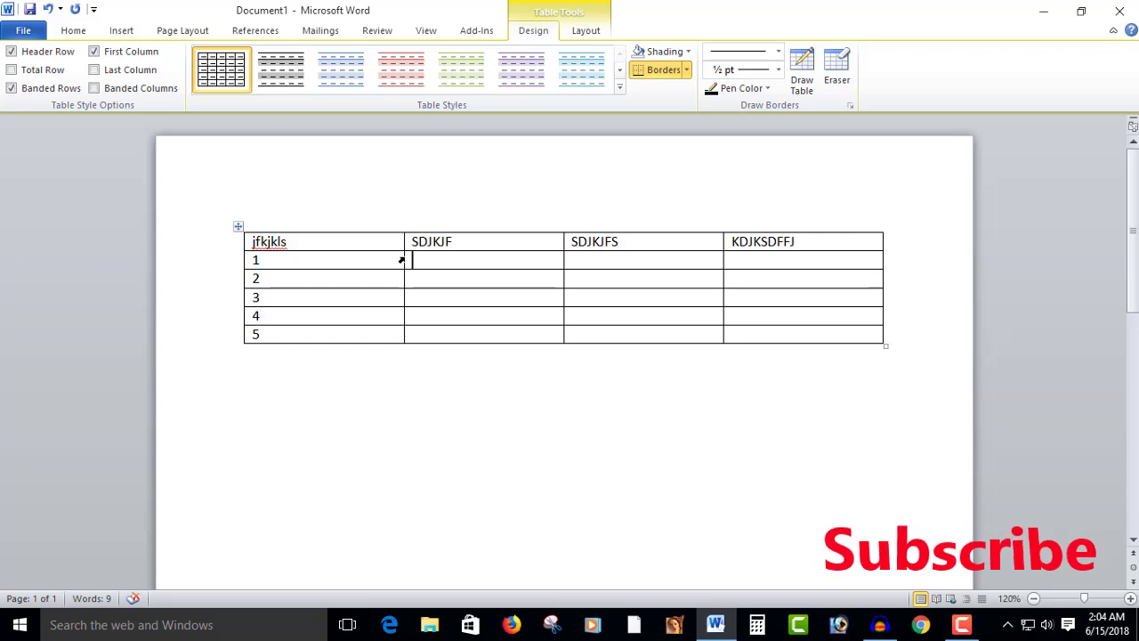
Step: Narrow the numbering column and rebalance the SDJKJF and SDJKJFS column widths
left_click_drag(401, 260, 306, 267)
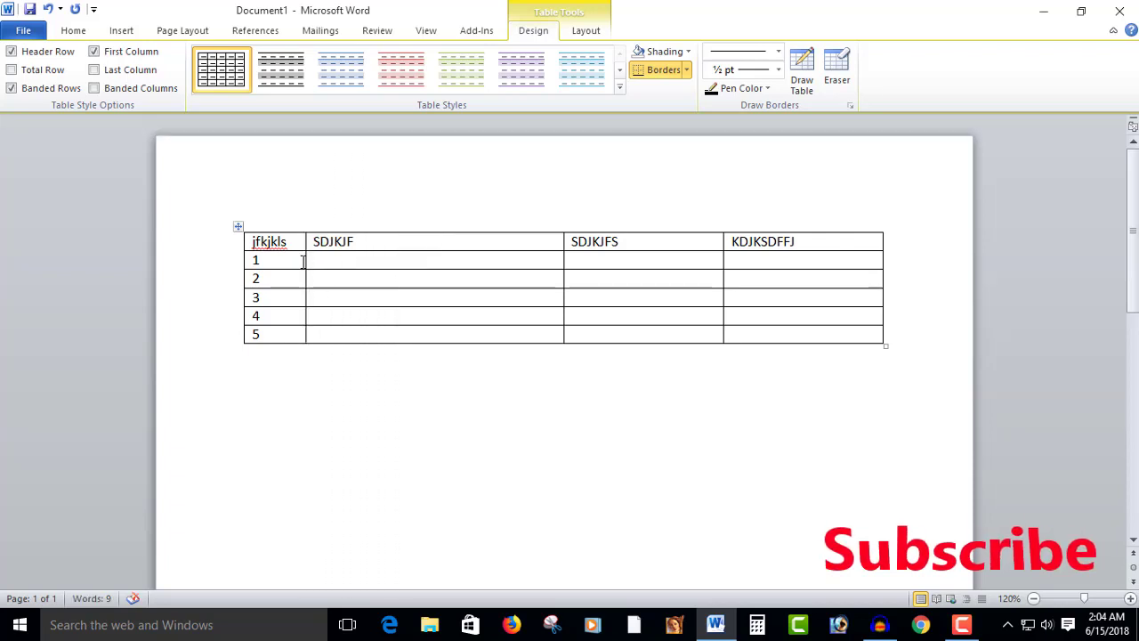
left_click_drag(563, 258, 468, 254)
left_click_drag(721, 261, 654, 259)
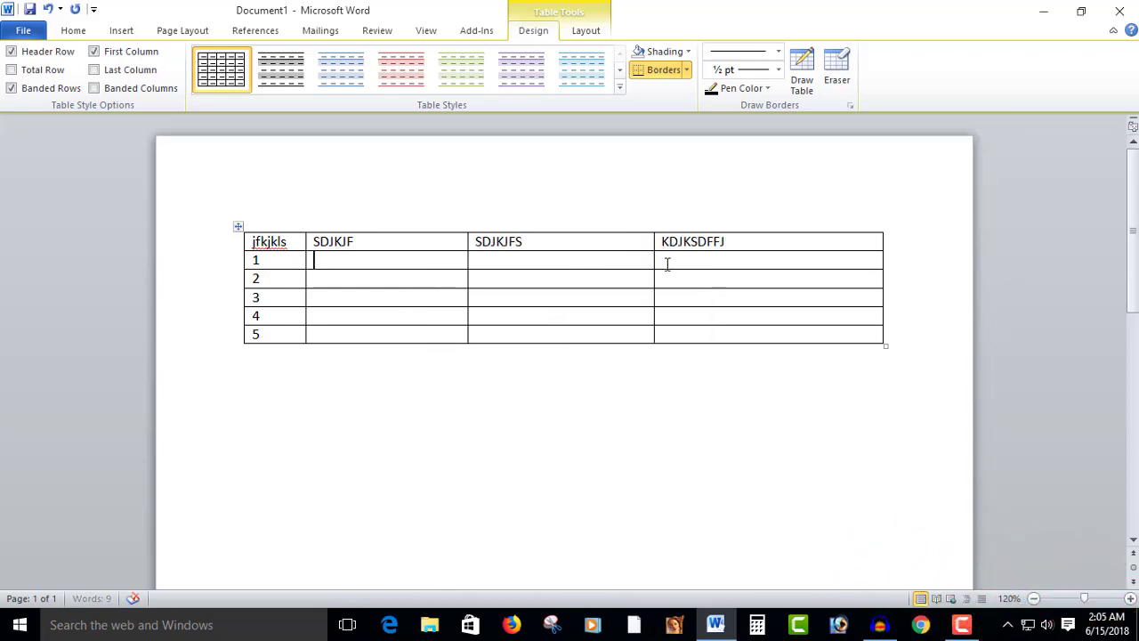
Step: Insert an empty column to the left of KDJKSDFFJ
left_click_drag(753, 242, 753, 333)
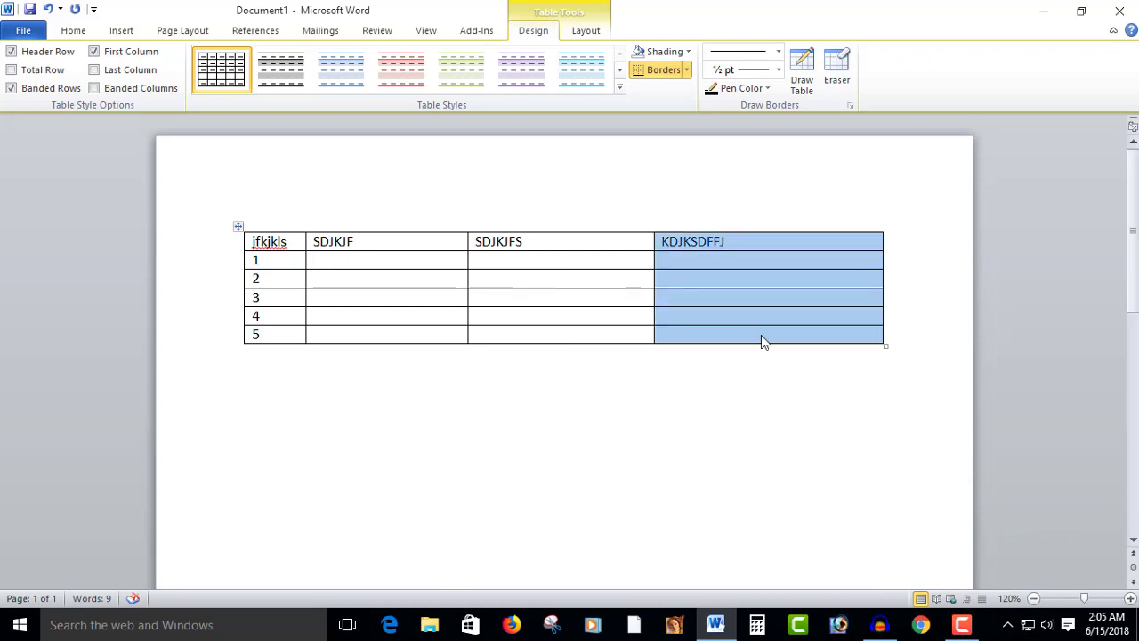
right_click(780, 236)
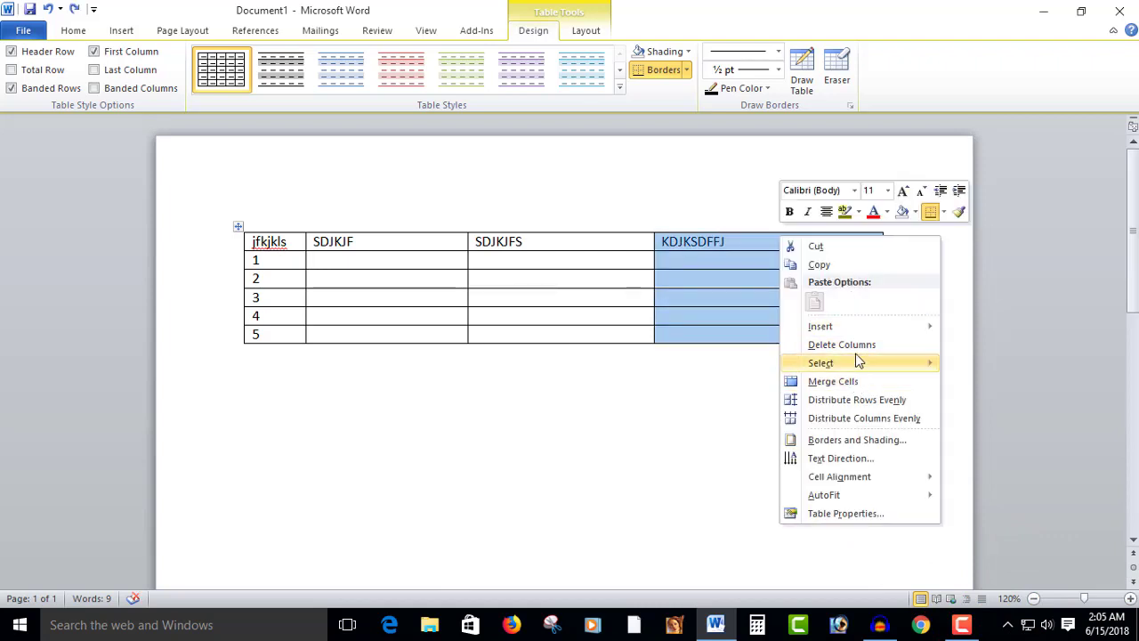
mouse_move(857, 331)
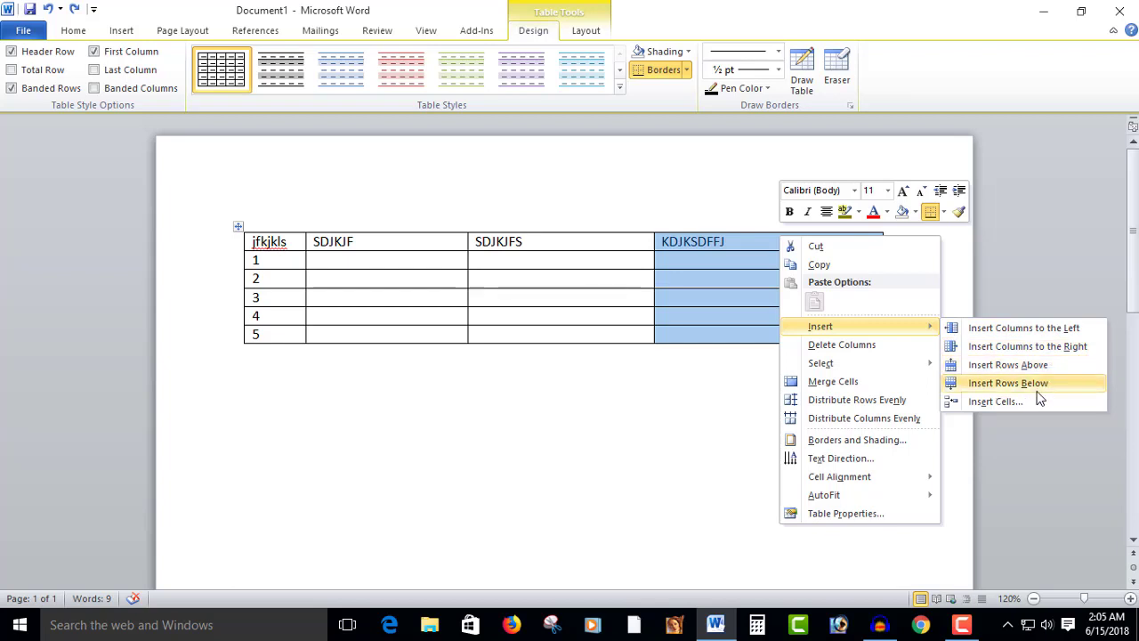
left_click(1077, 332)
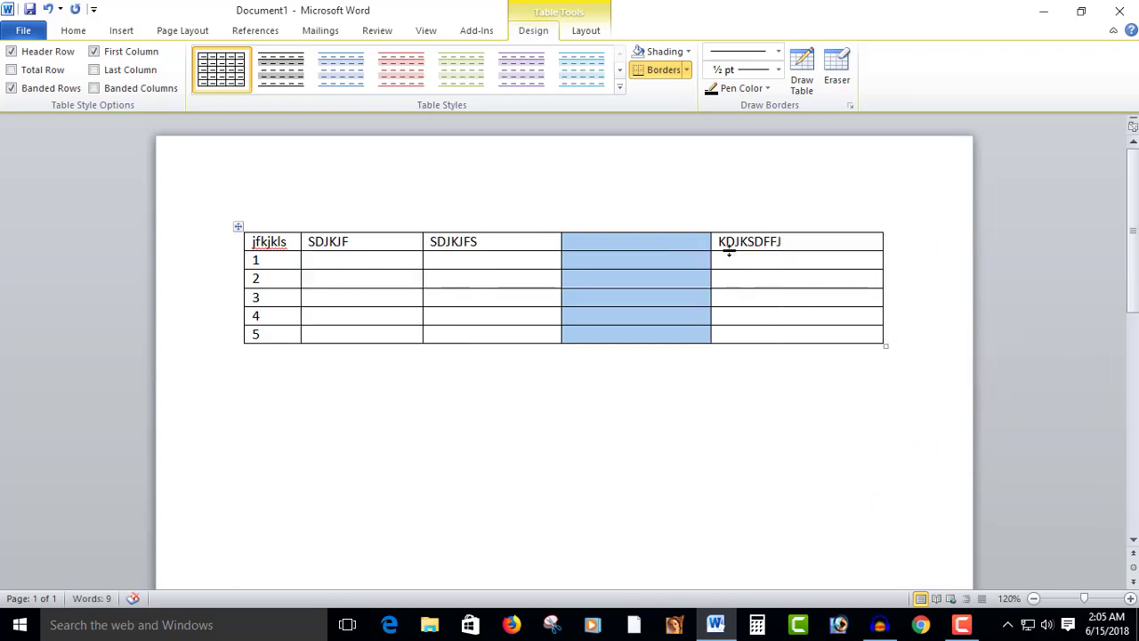
left_click(676, 242)
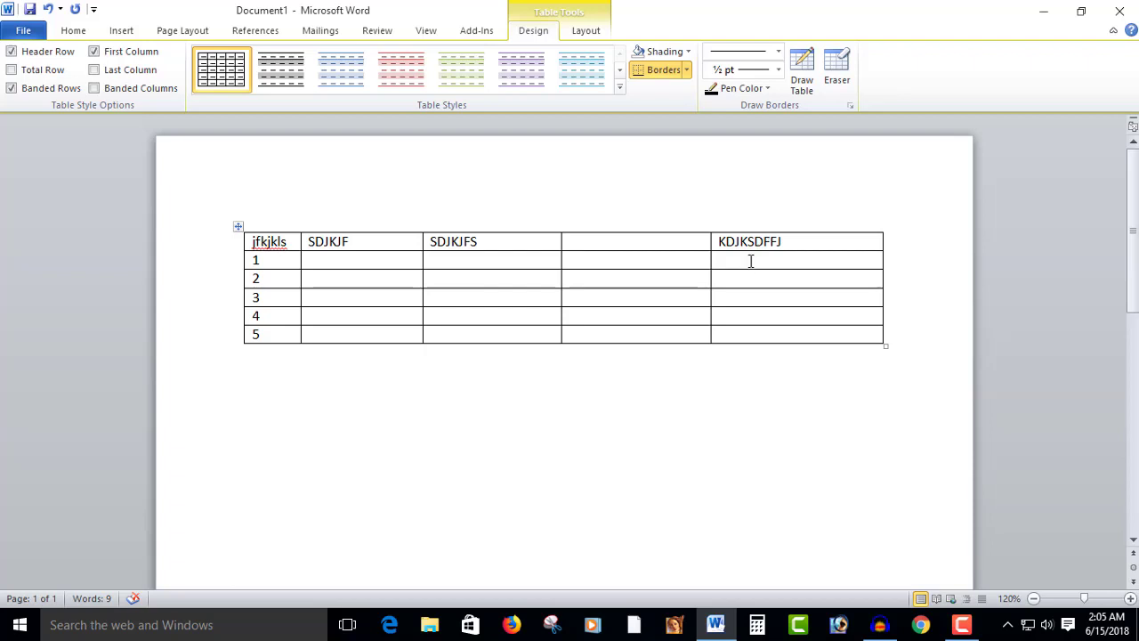
Step: Merge the KDJKSDFFJ header with the empty fifth header cell and centre the heading
left_click_drag(763, 244, 674, 235)
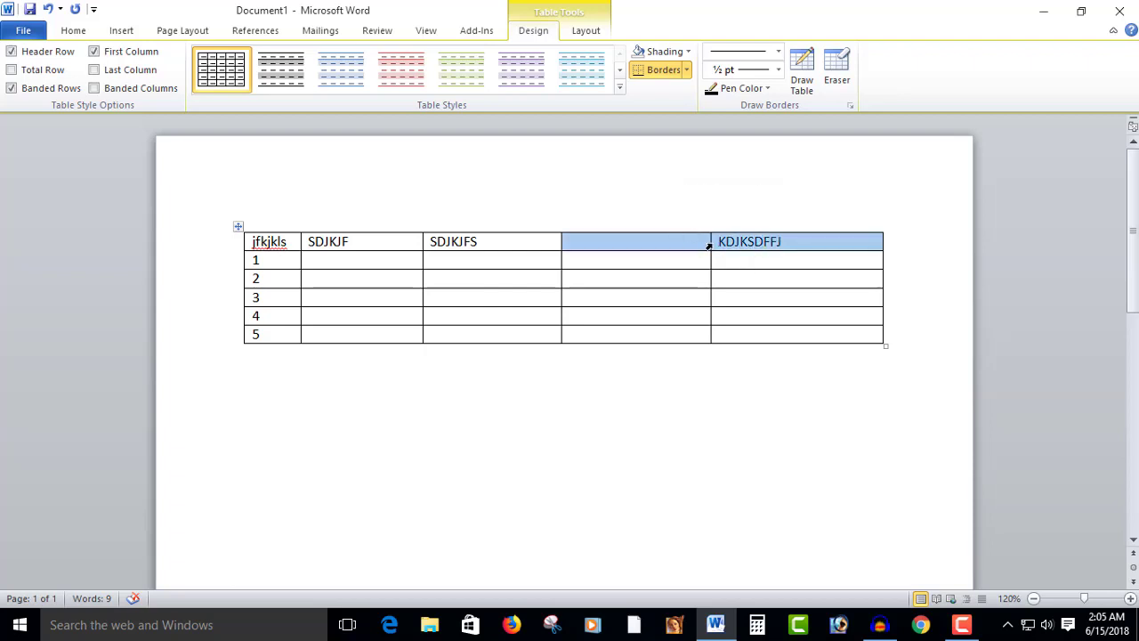
left_click_drag(778, 243, 700, 247)
right_click(700, 248)
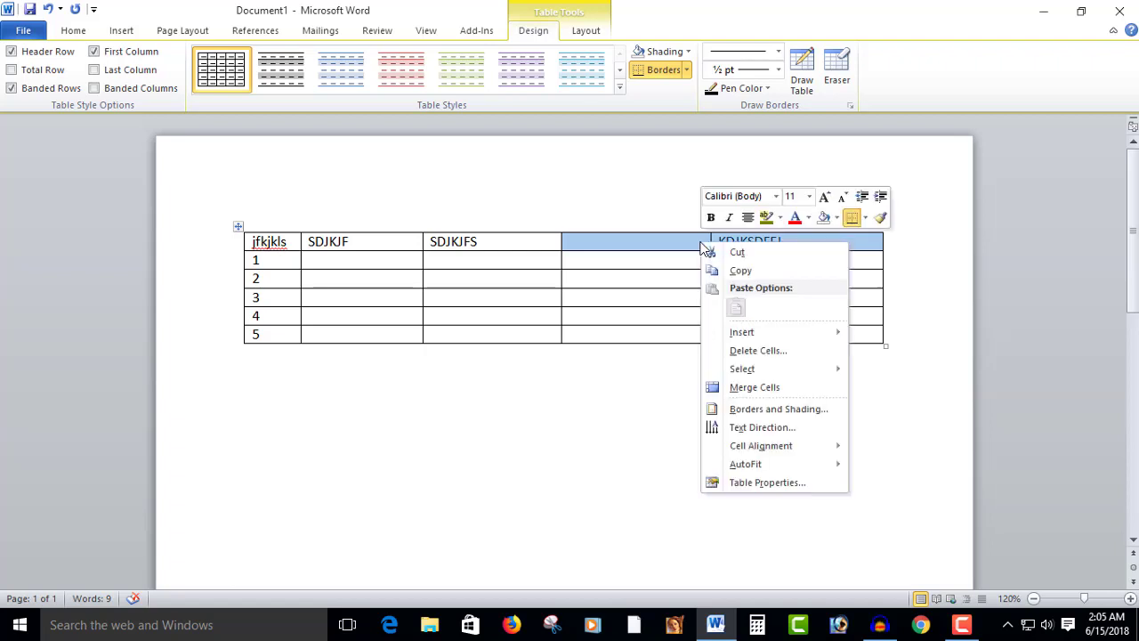
left_click(763, 390)
left_click(661, 249)
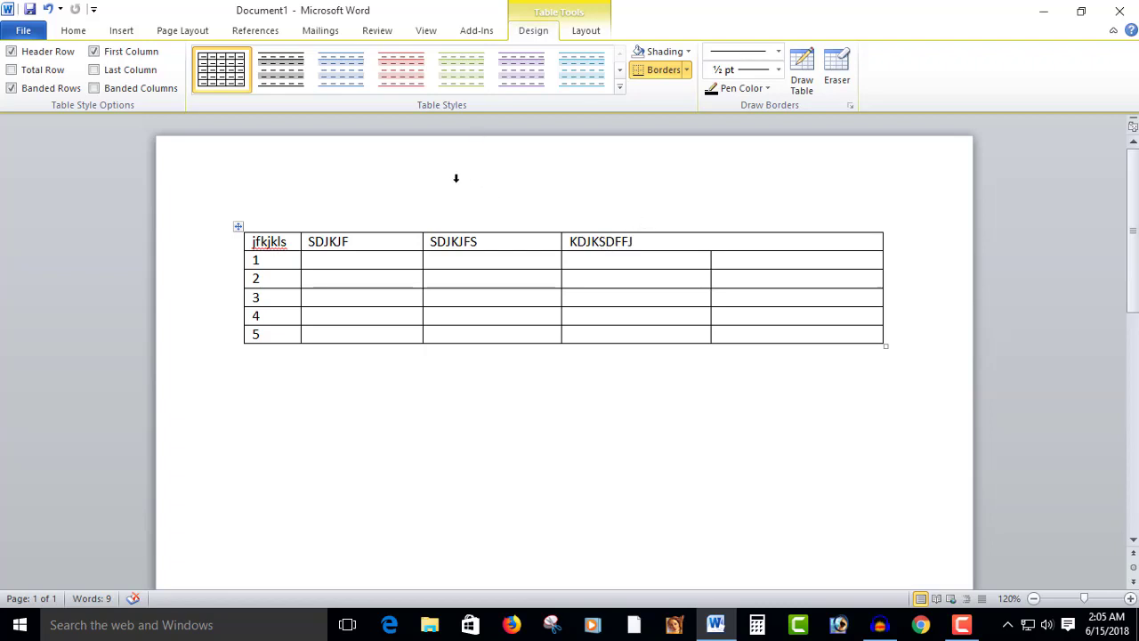
left_click(132, 32)
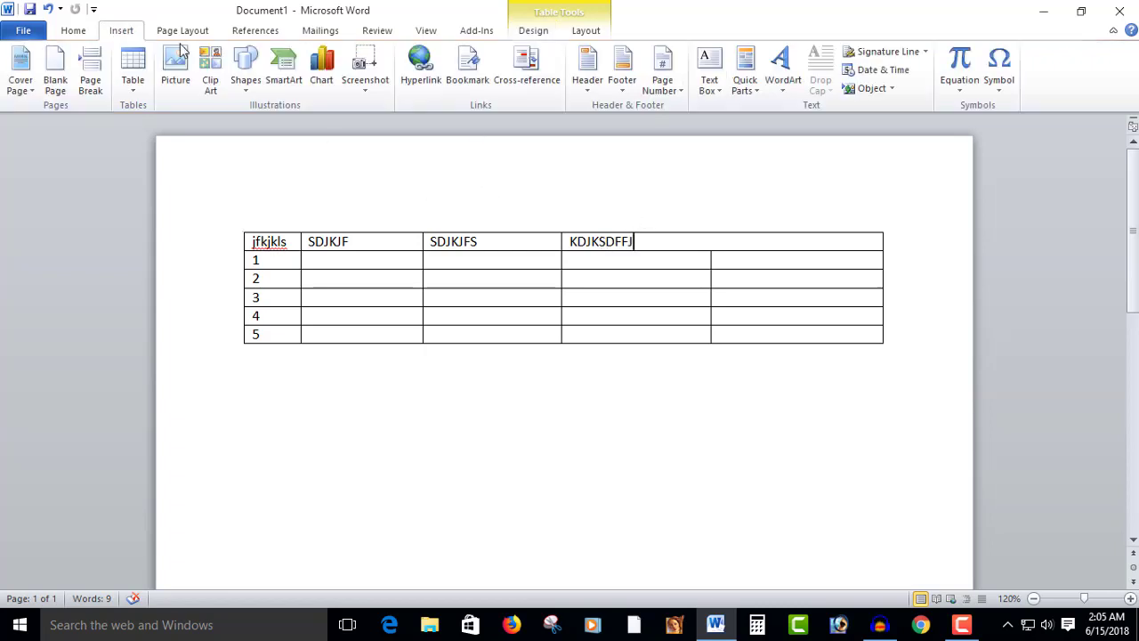
left_click(75, 32)
left_click(383, 83)
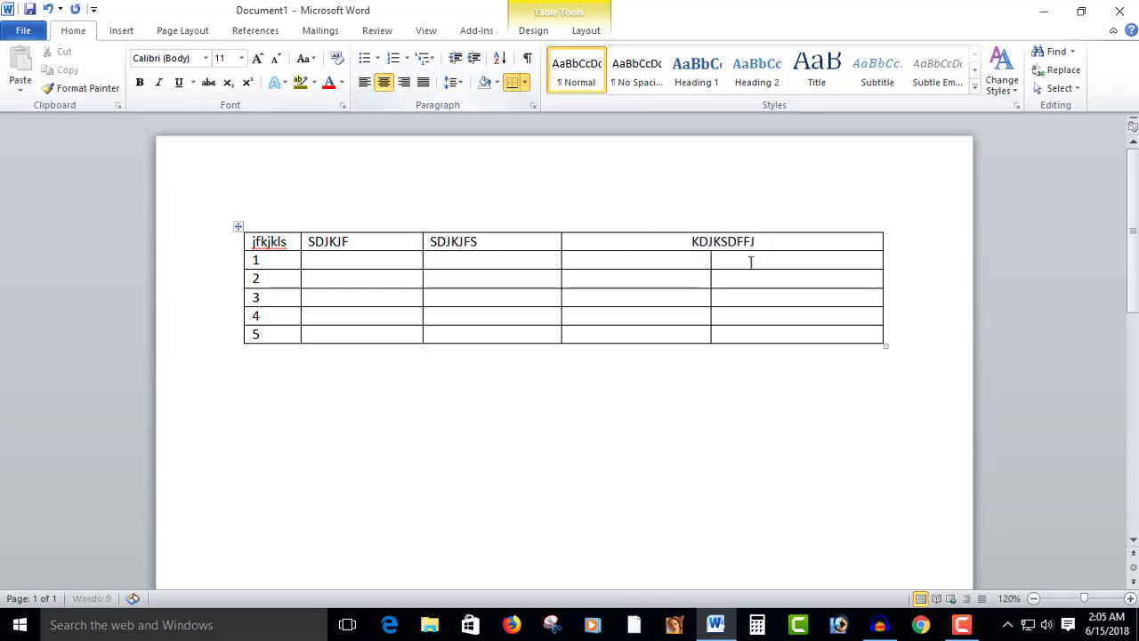
Step: Centre the first three header headings and turn off the table's inside borders
left_click_drag(496, 247, 252, 246)
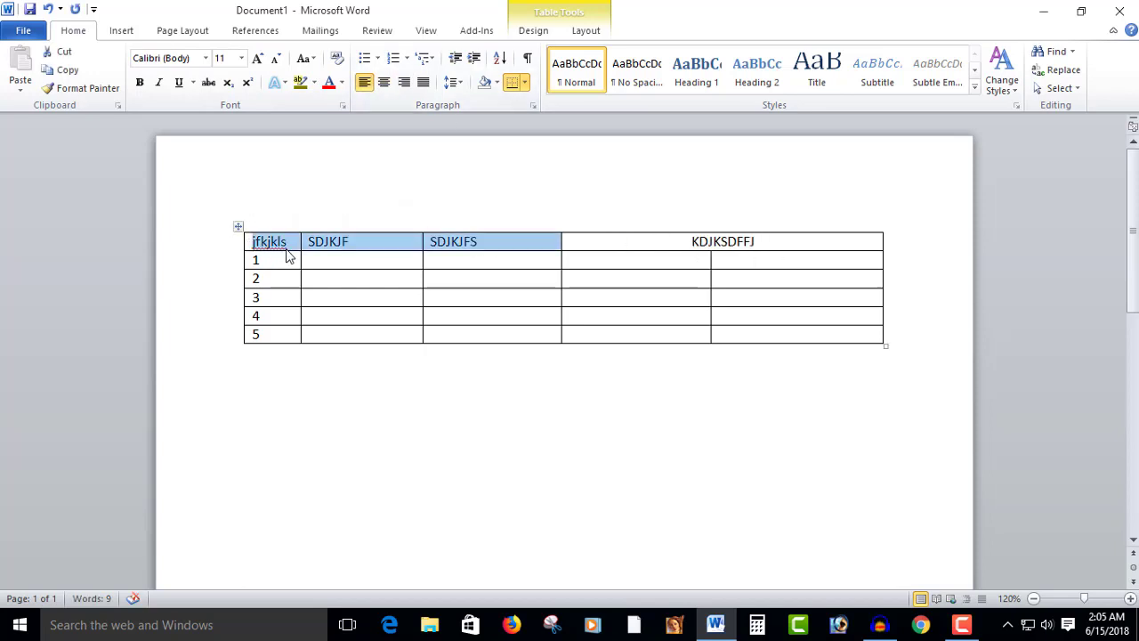
left_click(384, 83)
left_click(238, 226)
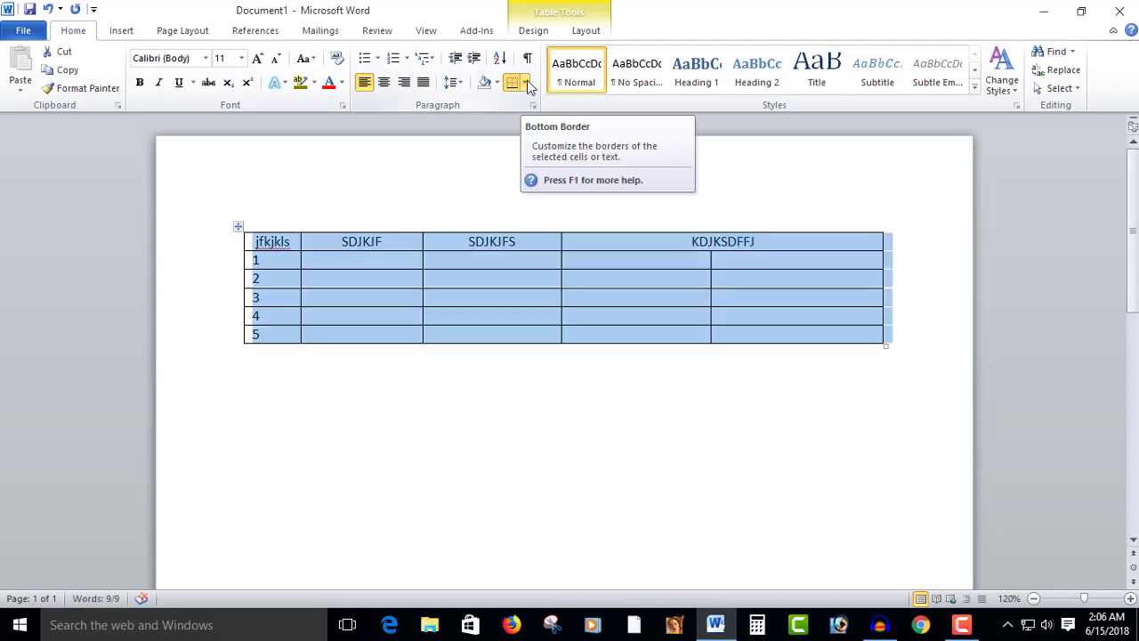
left_click(526, 83)
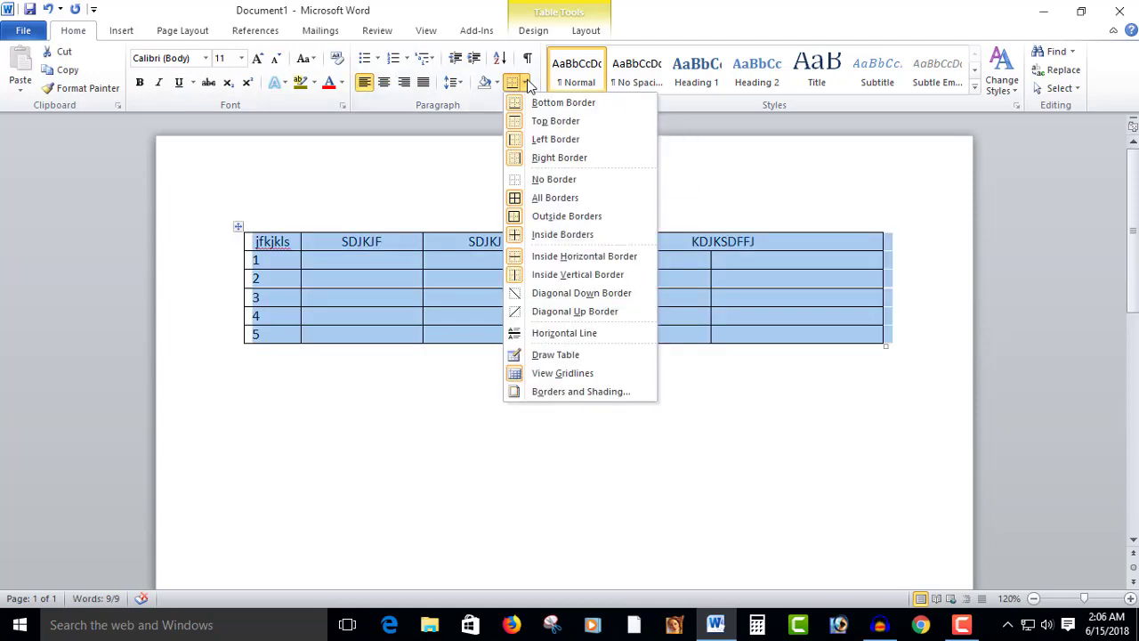
left_click(548, 235)
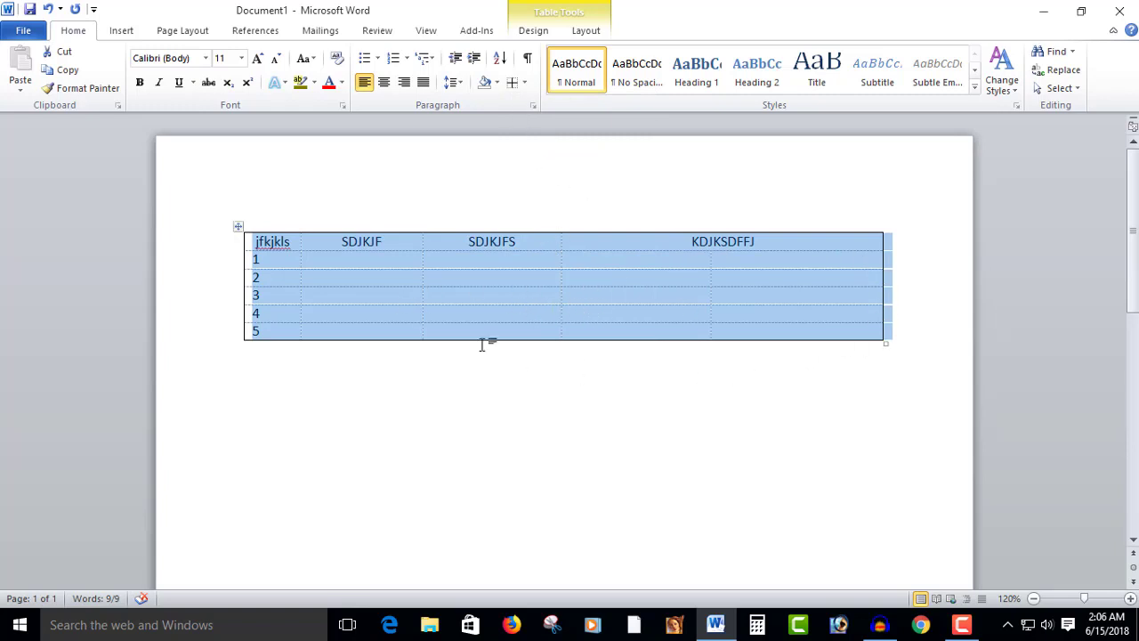
Step: Try All Borders and inside vertical borders, then set the whole table to No Border
left_click(526, 83)
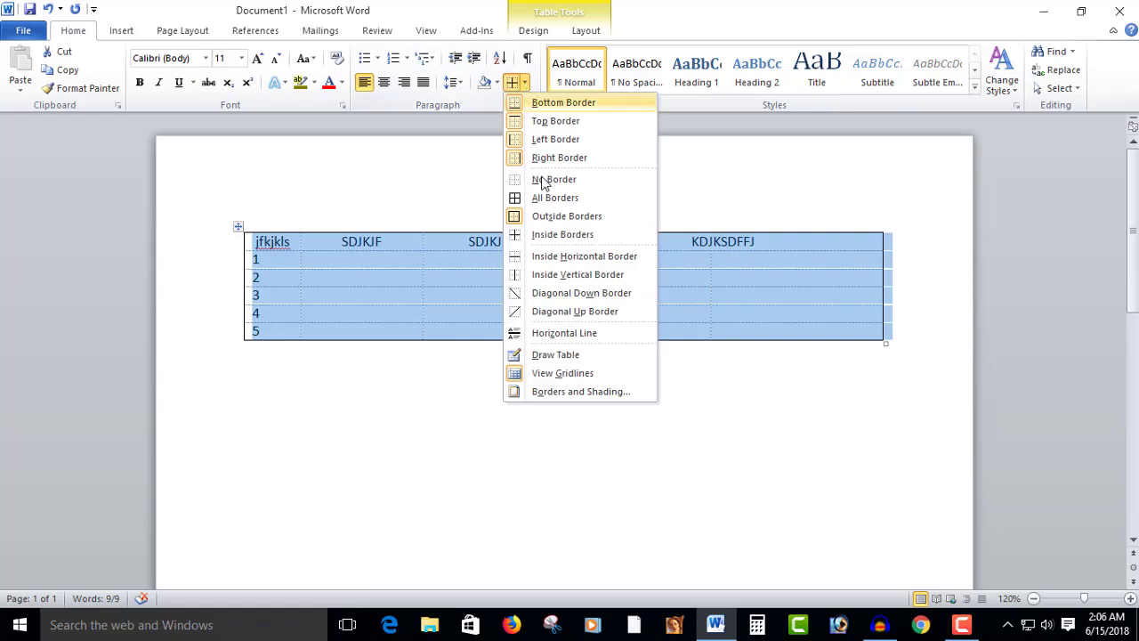
left_click(541, 203)
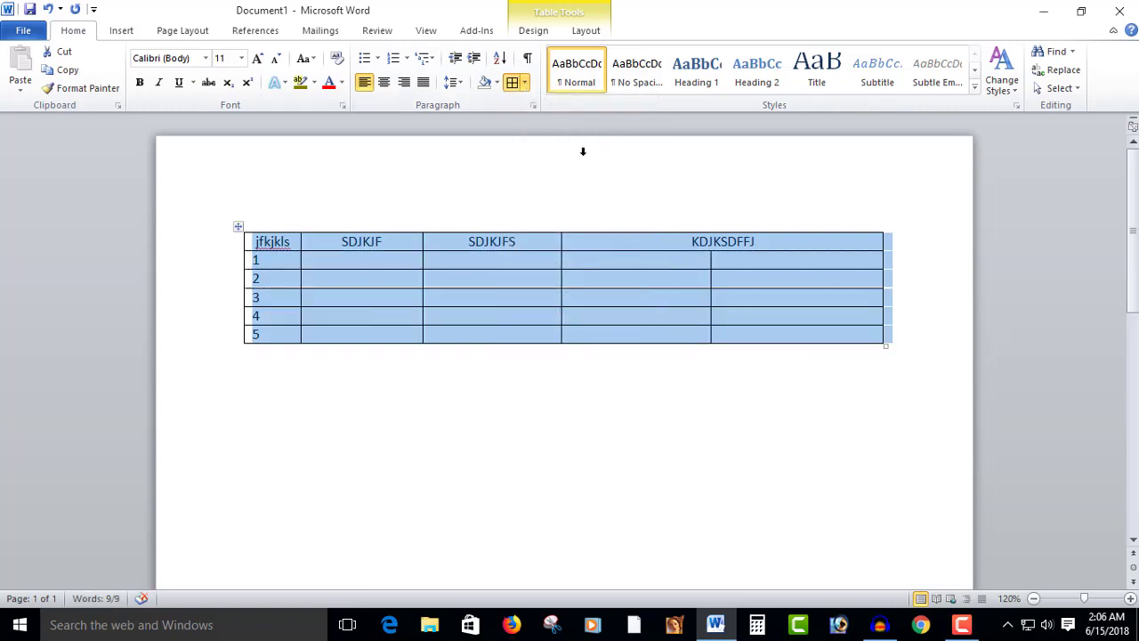
left_click(526, 83)
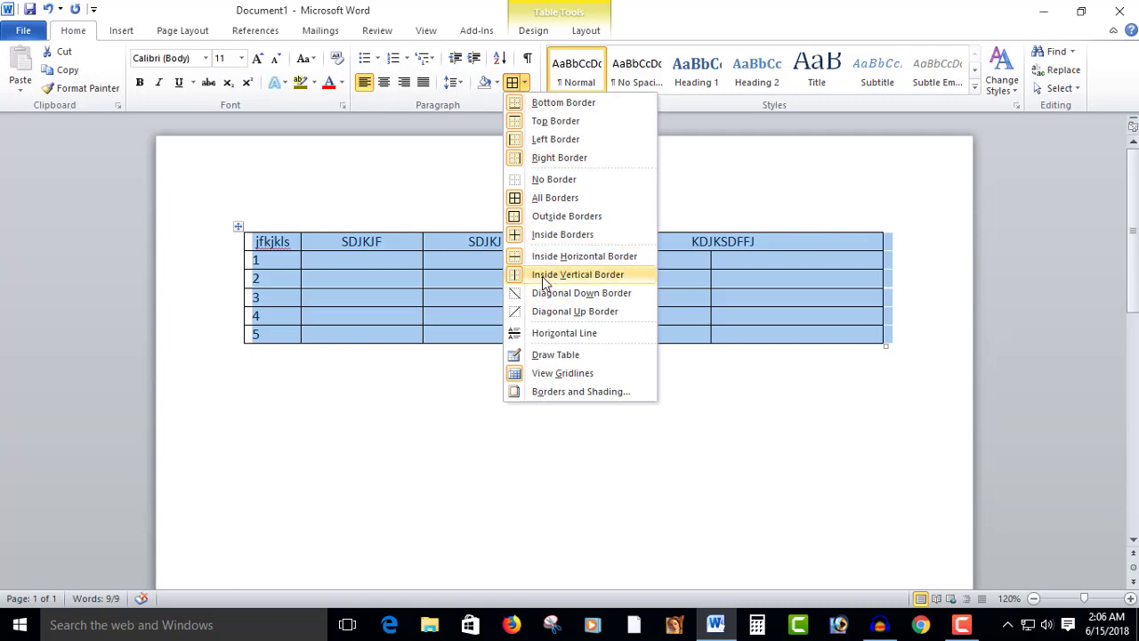
left_click(536, 278)
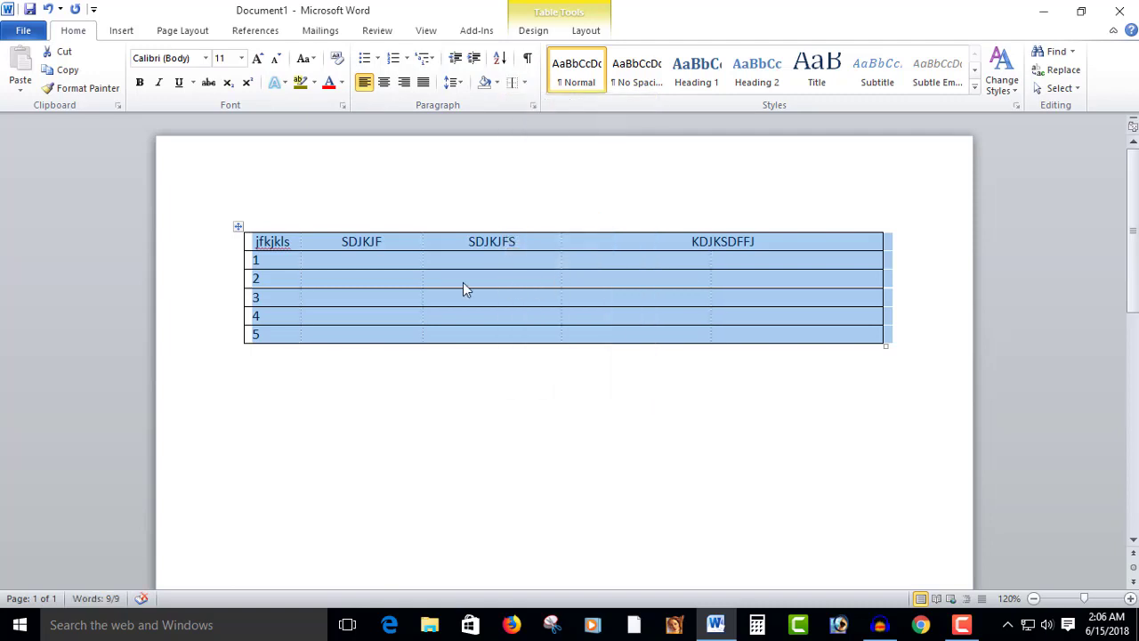
left_click(526, 83)
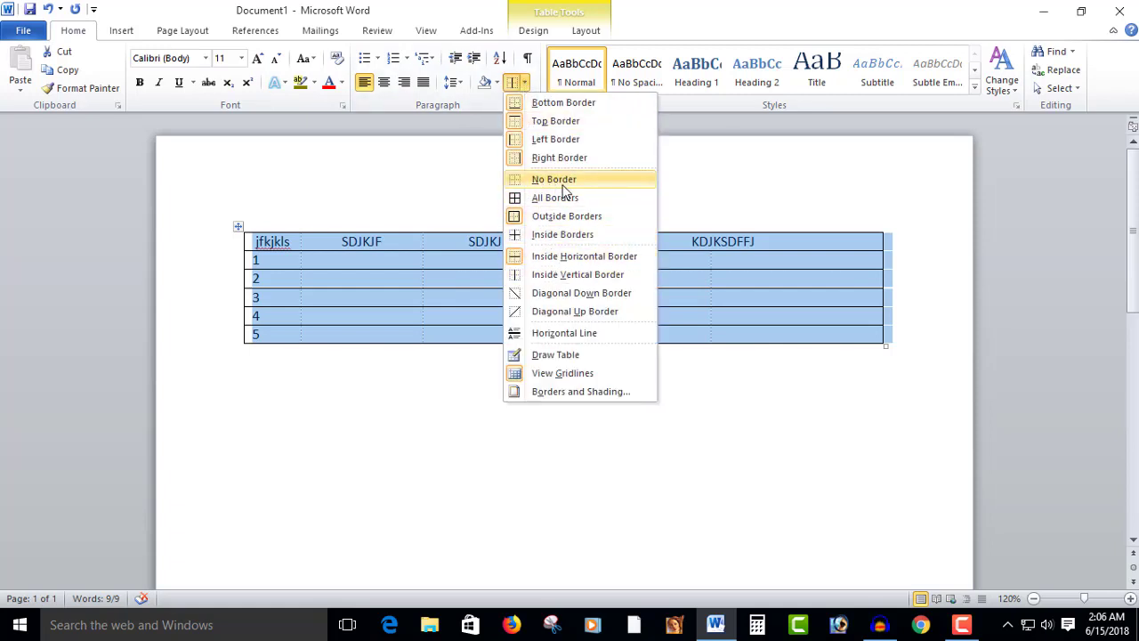
left_click(562, 183)
left_click(490, 264)
left_click(524, 82)
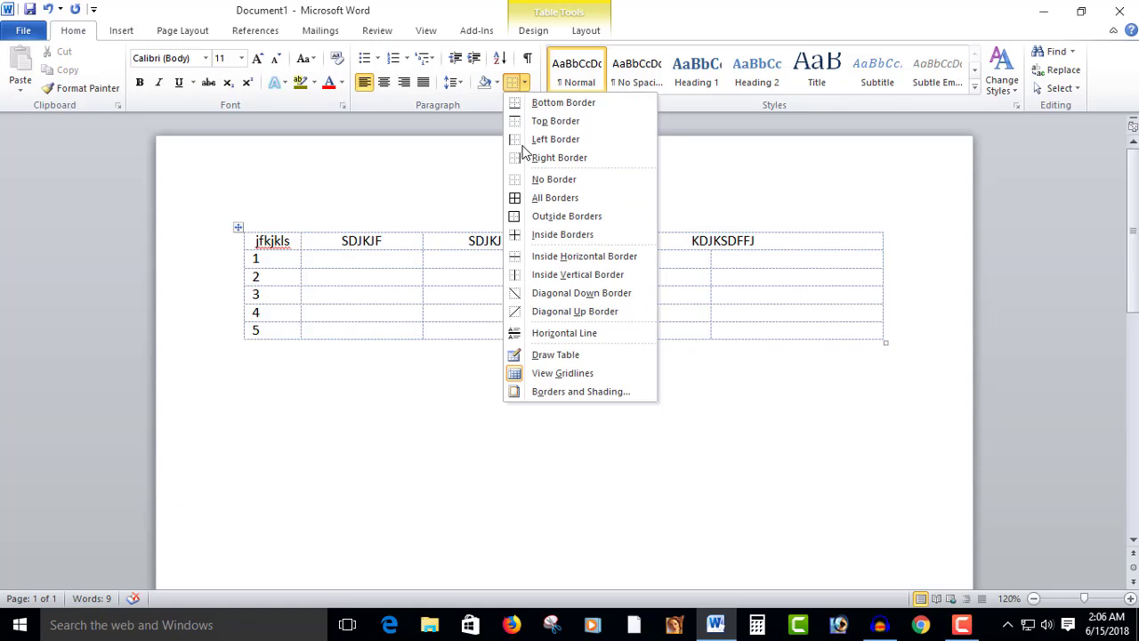
Step: Draw a new vertical column border in the table's last column and nudge it slightly left
left_click(561, 354)
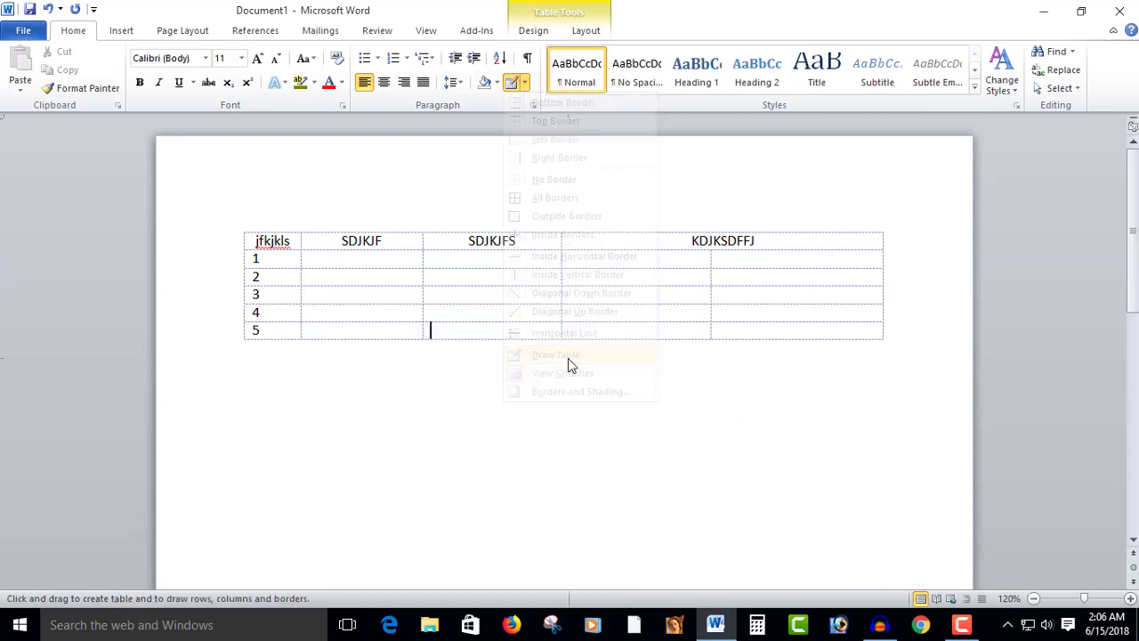
left_click(616, 277)
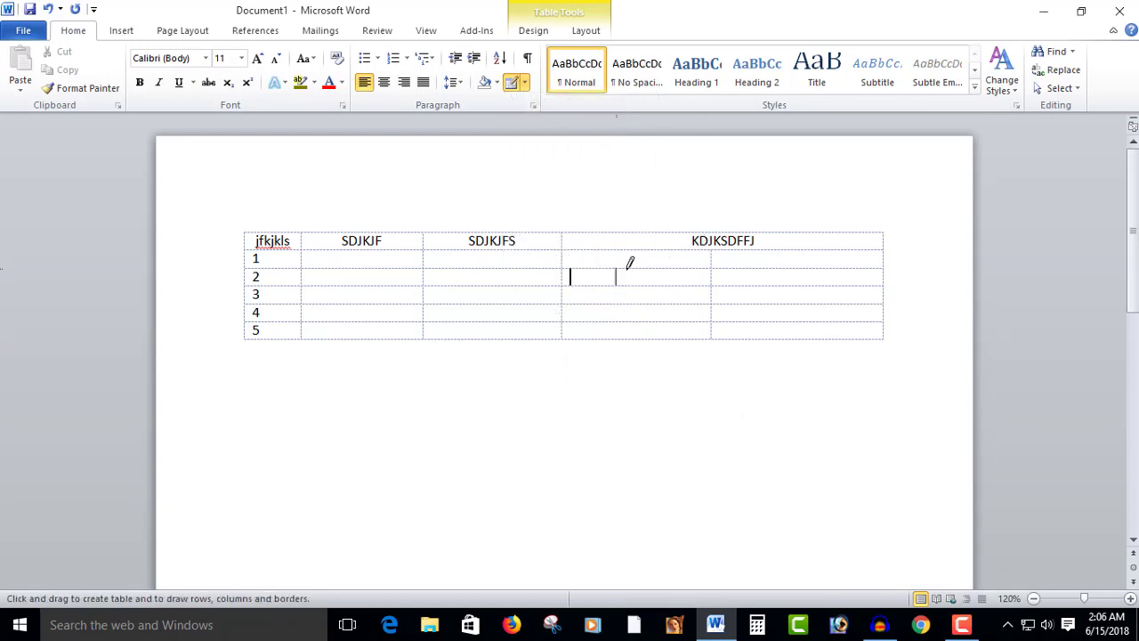
mouse_move(807, 279)
left_mouse_down()
mouse_move(806, 253)
mouse_move(804, 300)
left_mouse_up()
key("Escape")
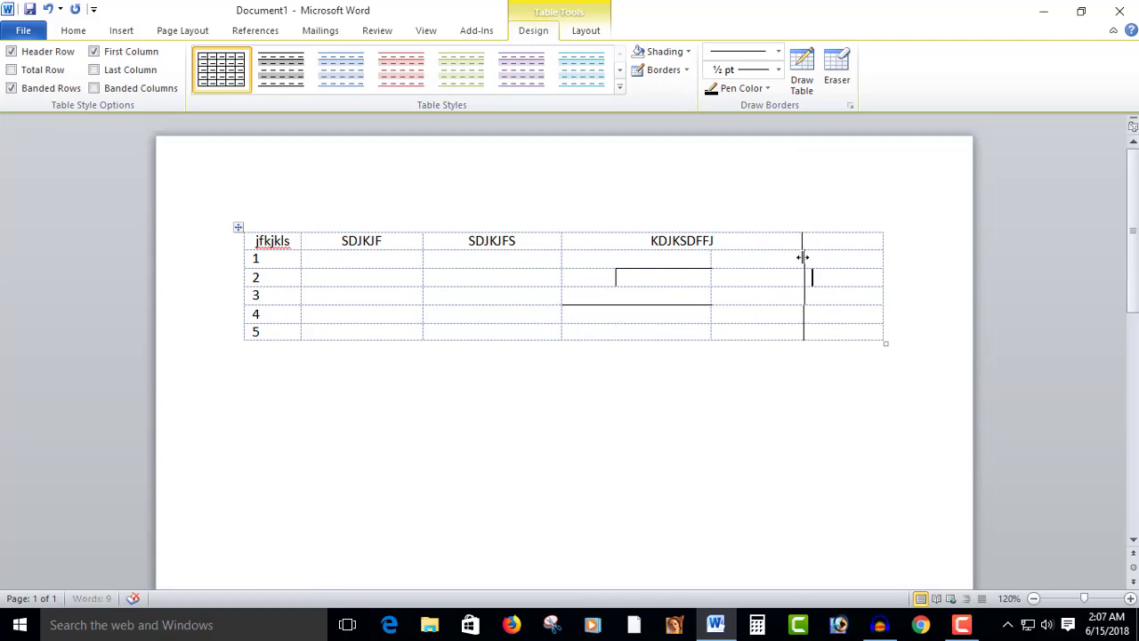
left_click_drag(803, 259, 797, 240)
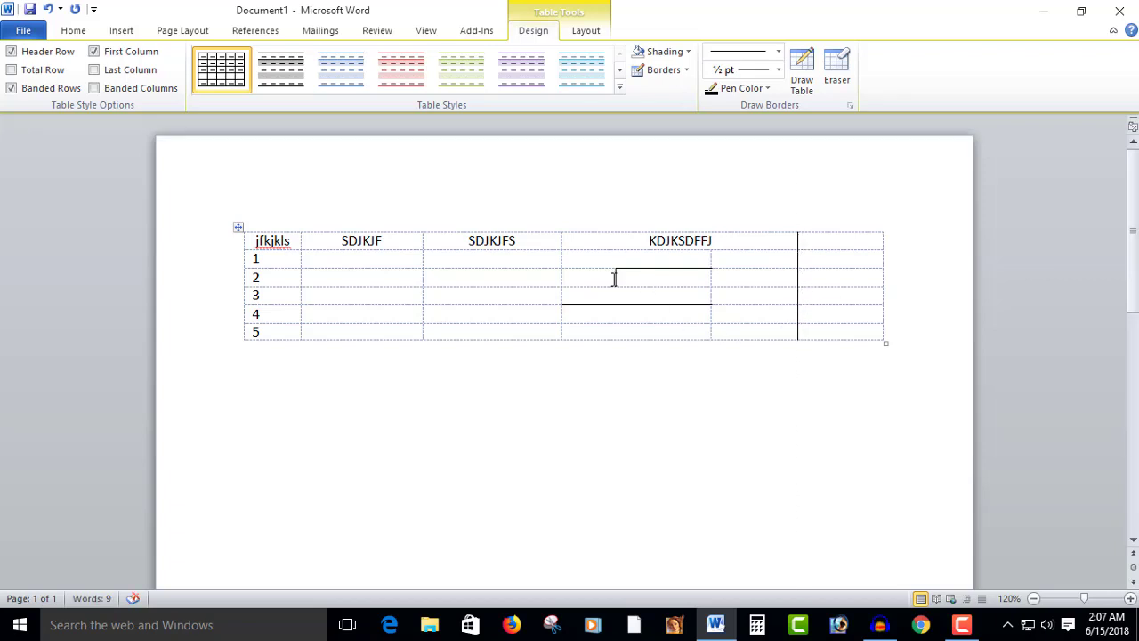
Step: Merge the split row-2 cells and make the header row bold
left_click_drag(599, 278, 615, 276)
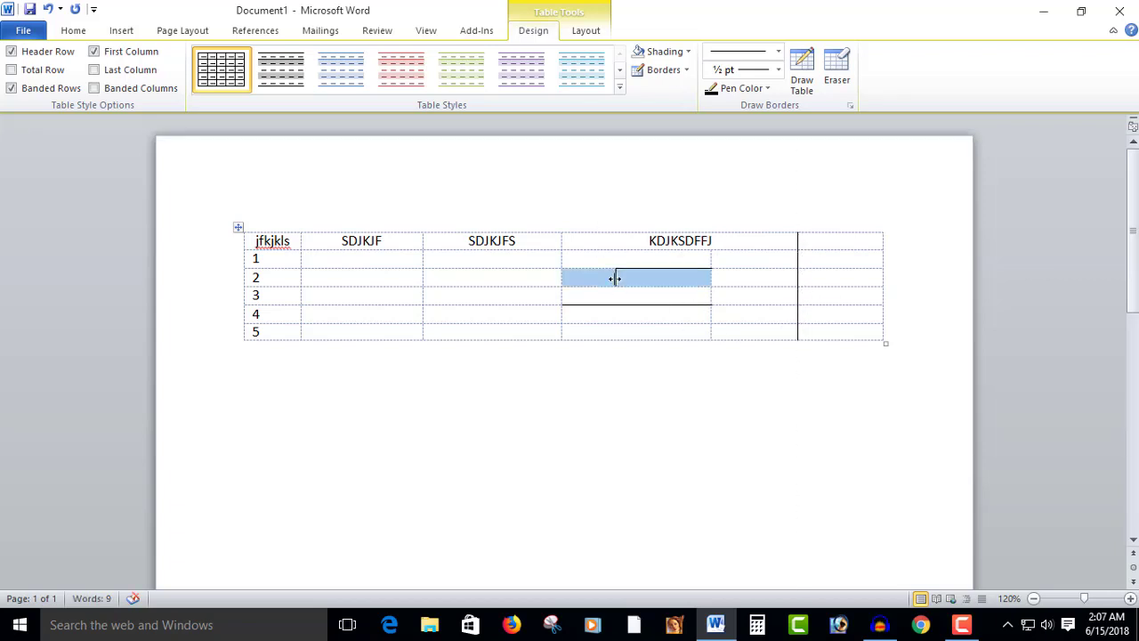
right_click(614, 279)
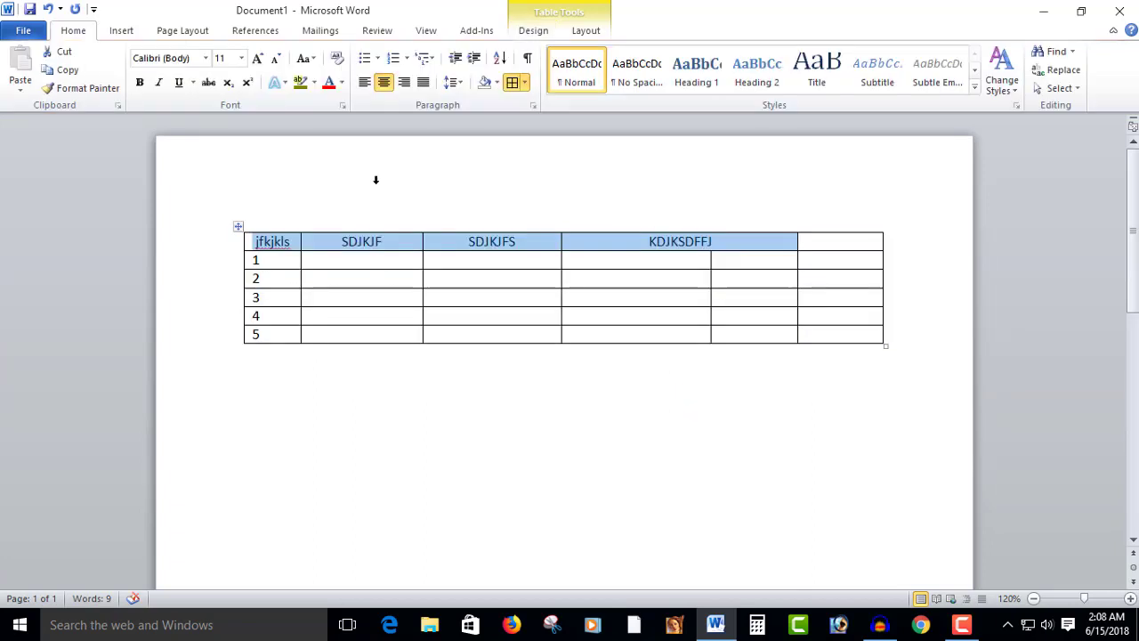
left_click(140, 82)
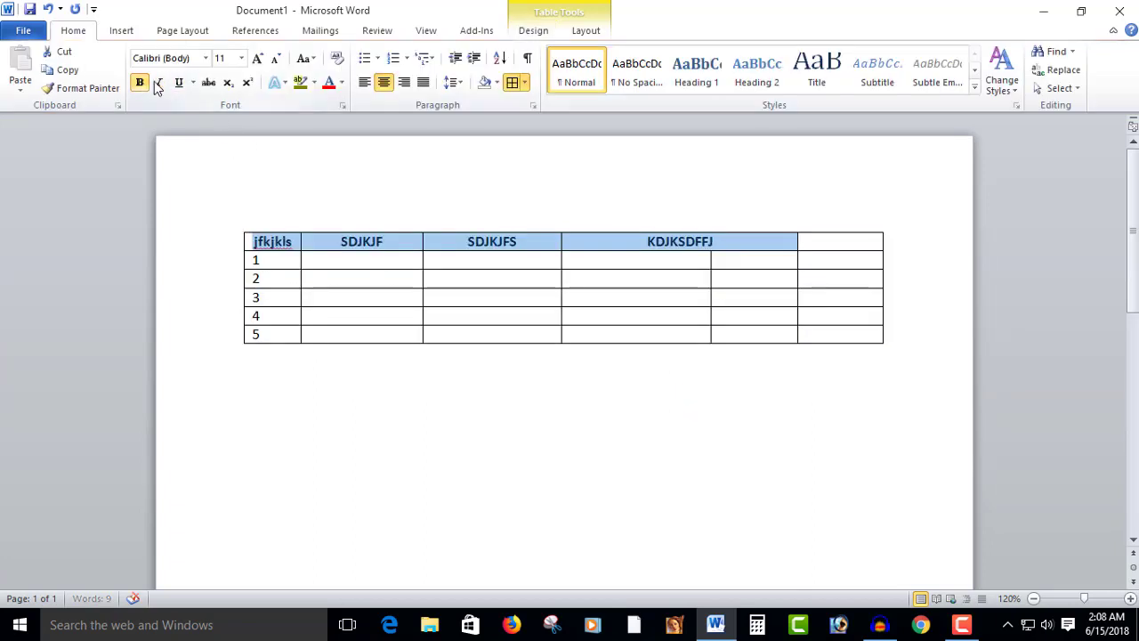
left_click(356, 369)
left_click(121, 30)
left_click(133, 72)
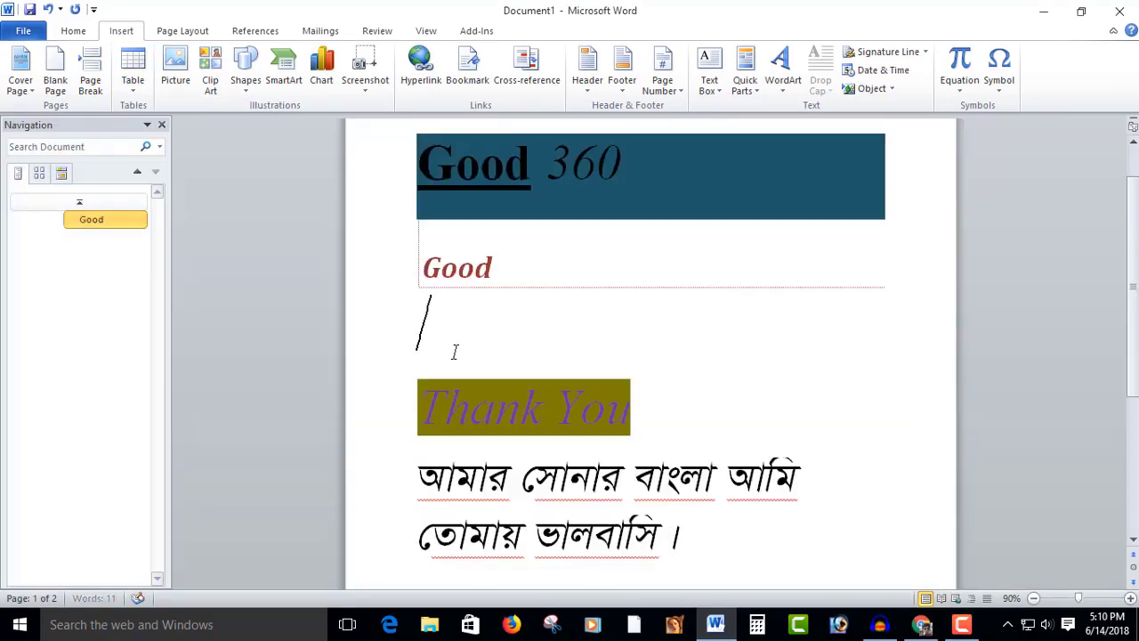
Step: Insert Subscribe-PNG-6 from the New folder and shrink it to 1.37" by 3.64"
left_click(179, 71)
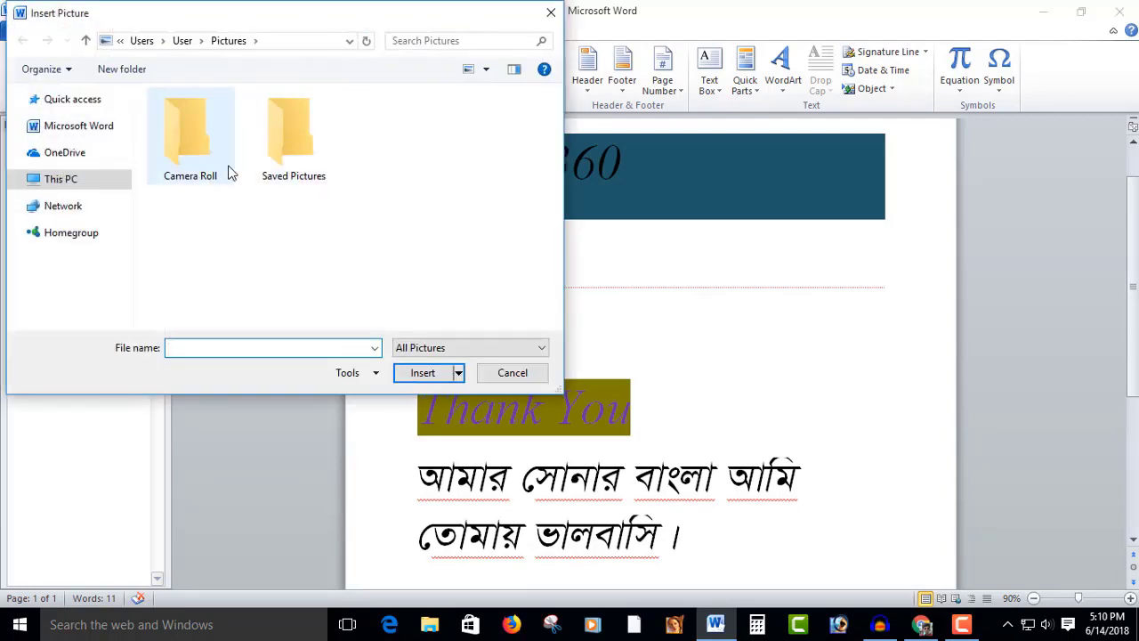
left_click(68, 185)
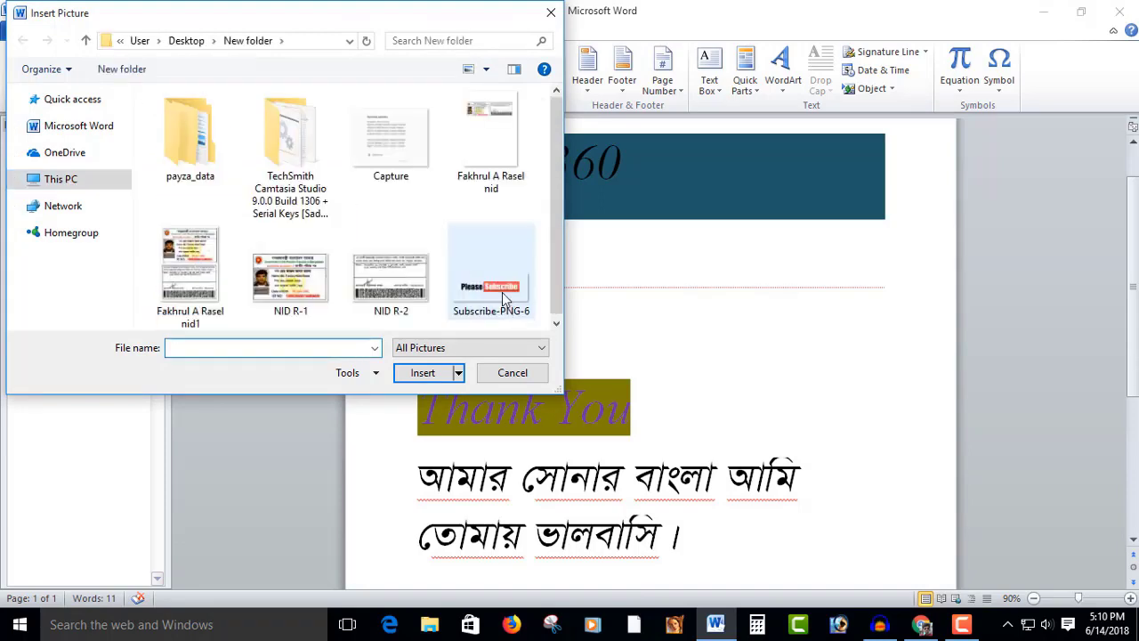
left_click(487, 268)
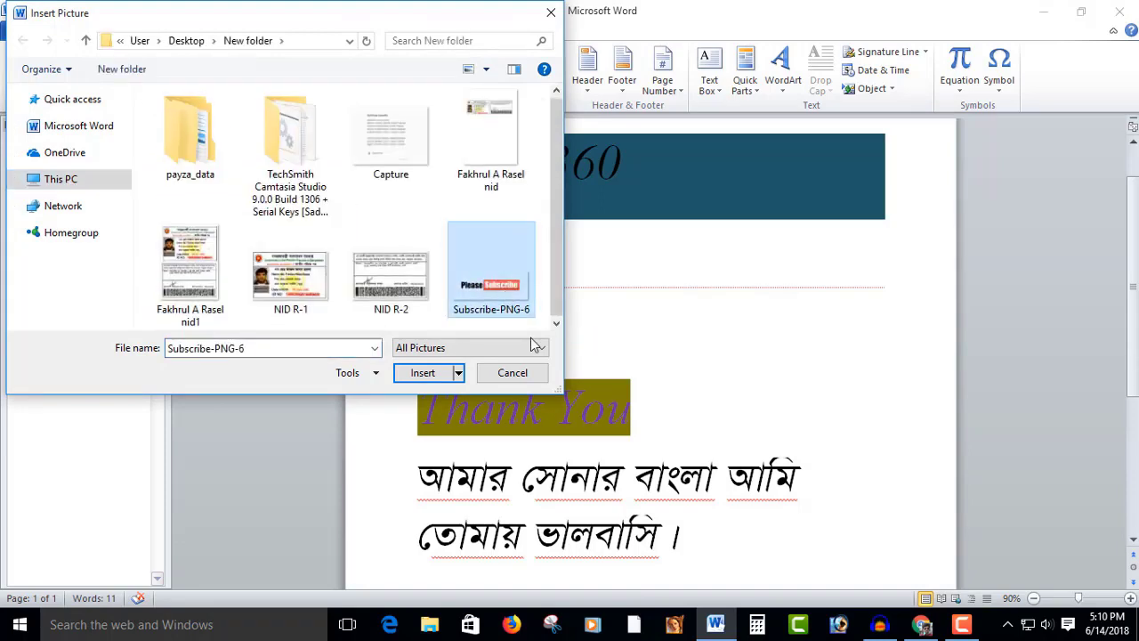
left_click(430, 368)
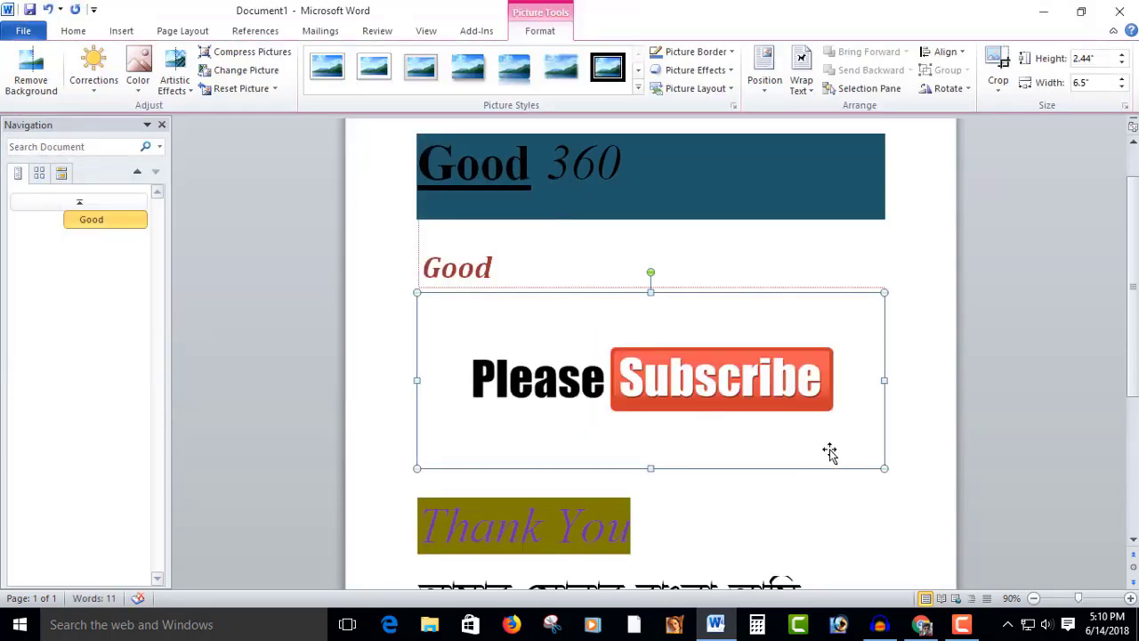
left_click_drag(884, 467, 680, 392)
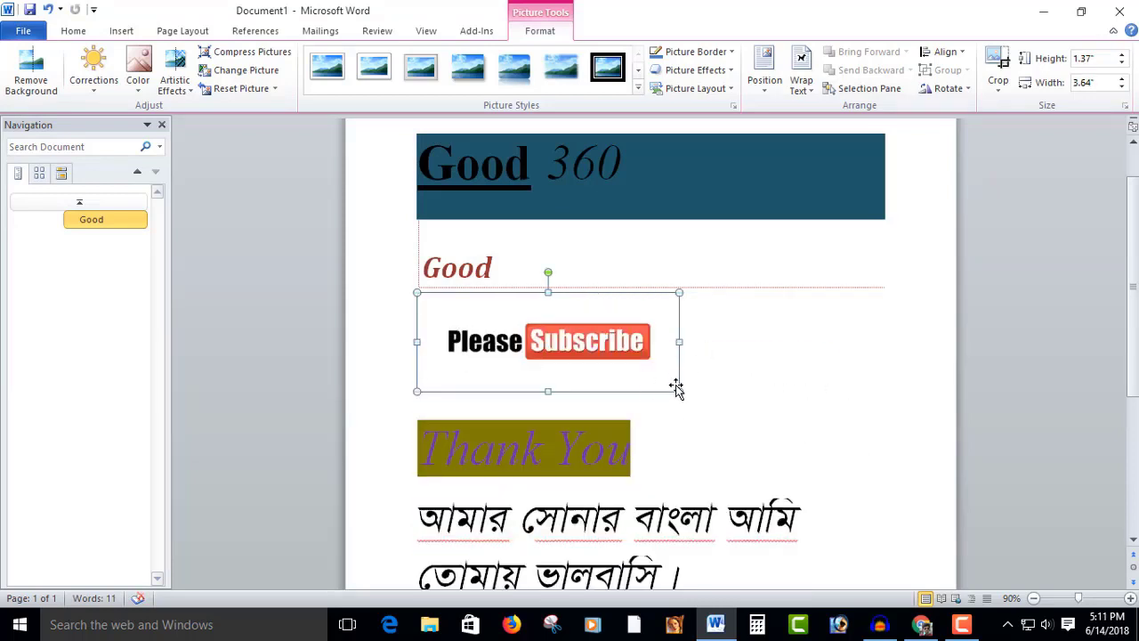
Step: Position the Subscribe picture at the page's top right and shrink it further
left_click(765, 95)
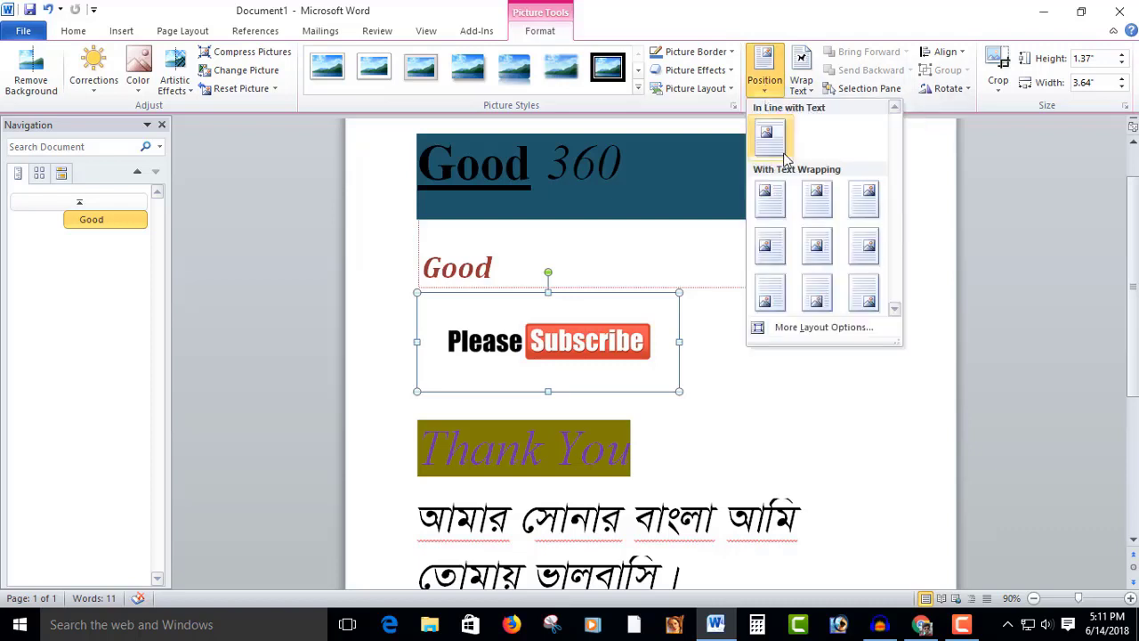
left_click(864, 202)
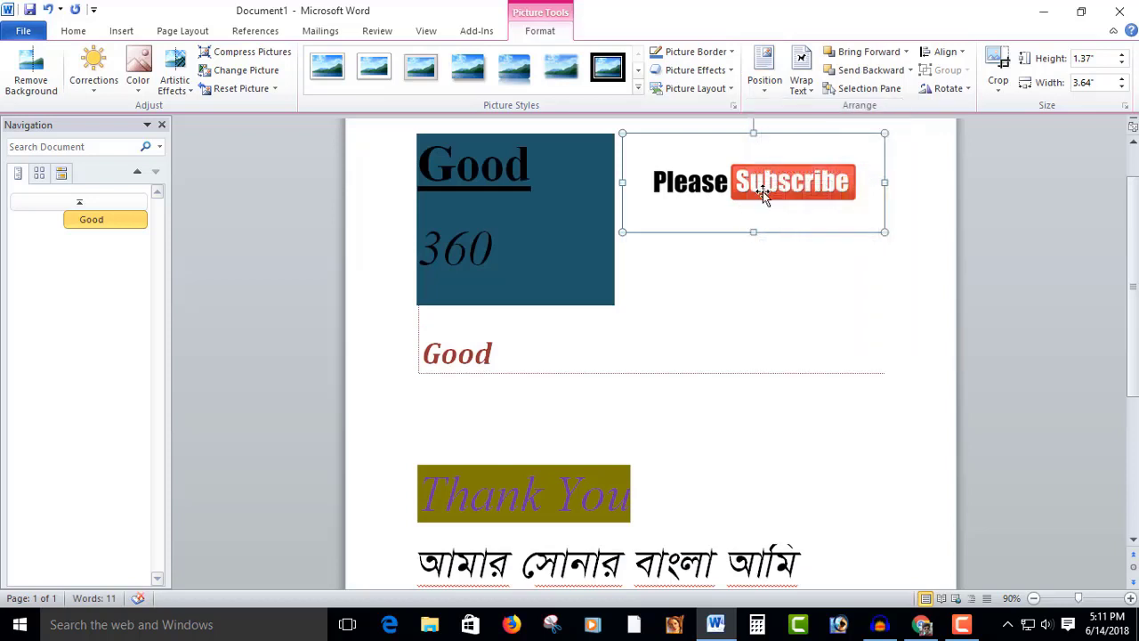
left_click_drag(762, 191, 902, 214)
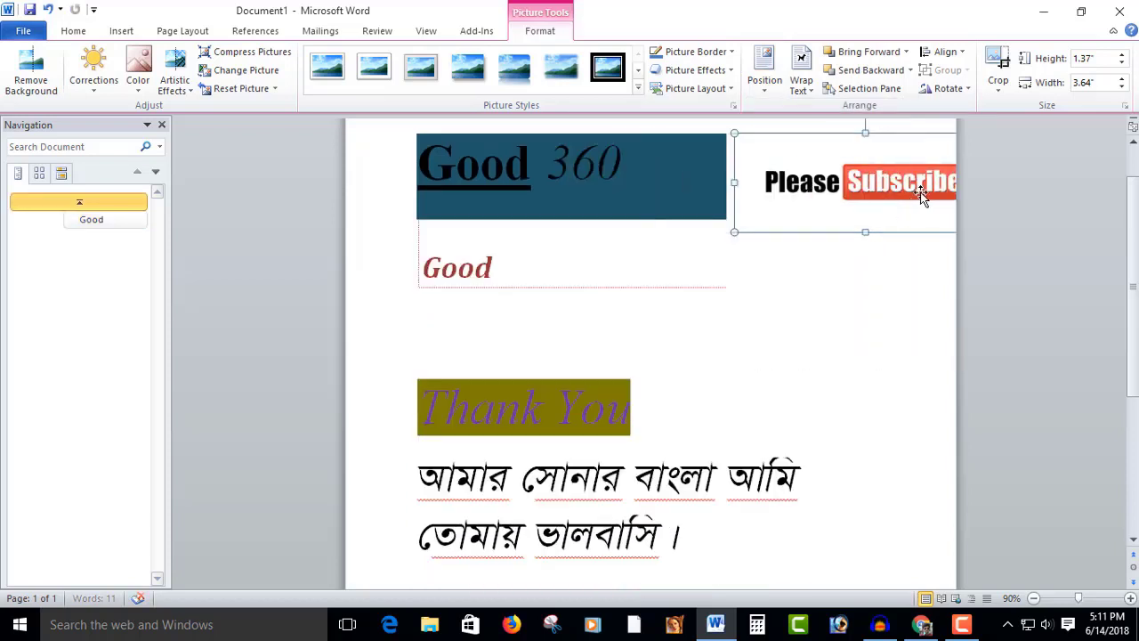
left_click_drag(734, 231, 619, 434)
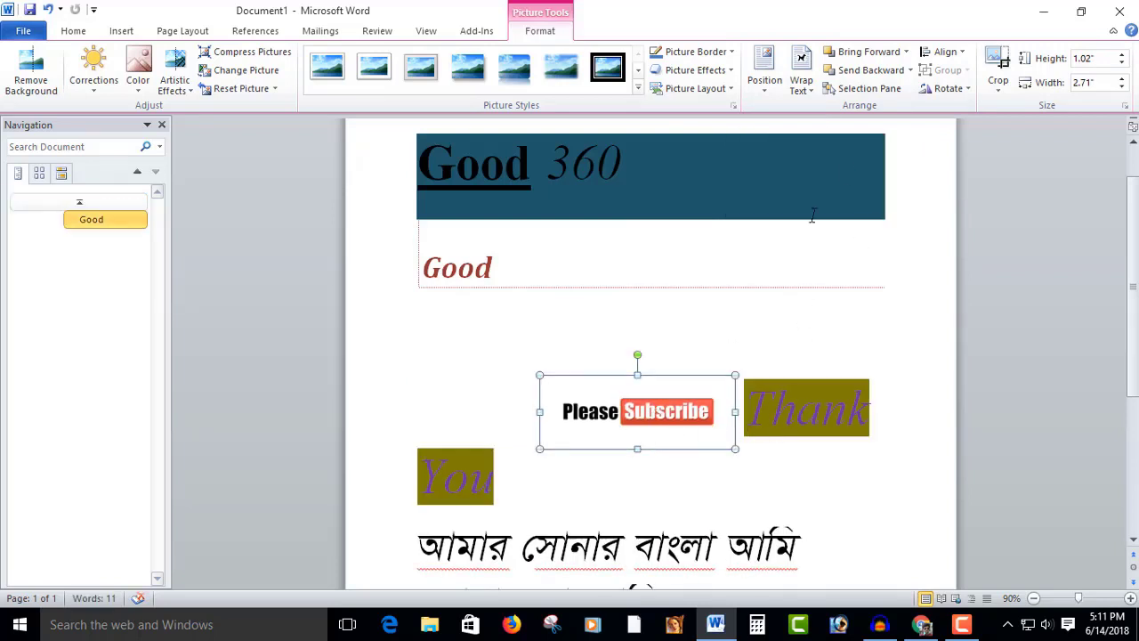
Step: Set the picture's wrapping to Through, move it above Thank You, then switch to Square
left_click(812, 93)
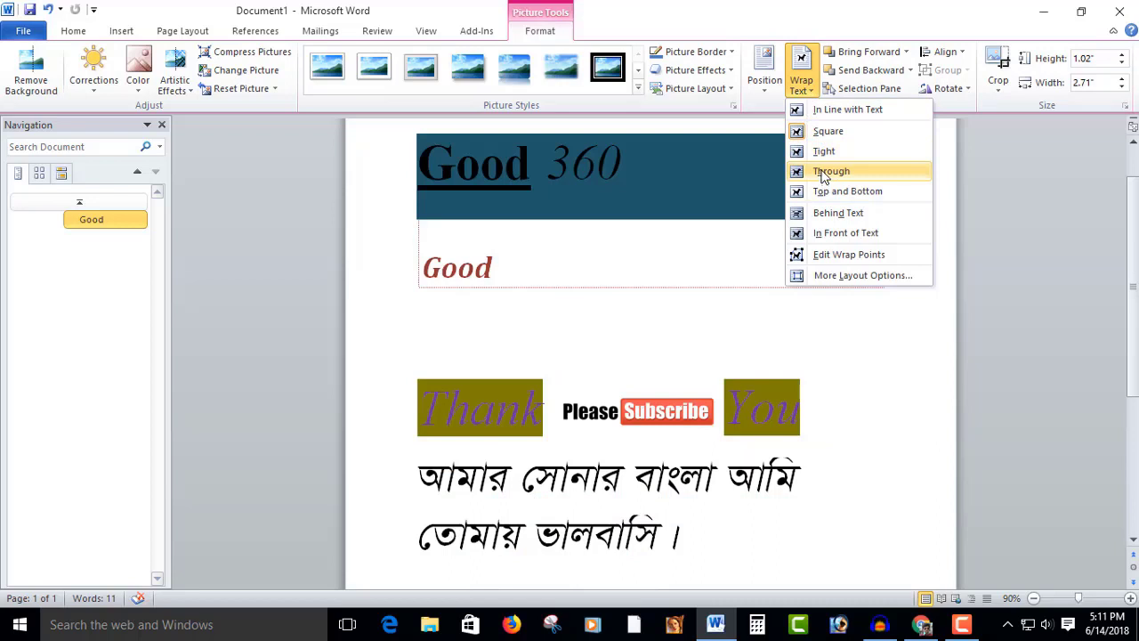
left_click(826, 175)
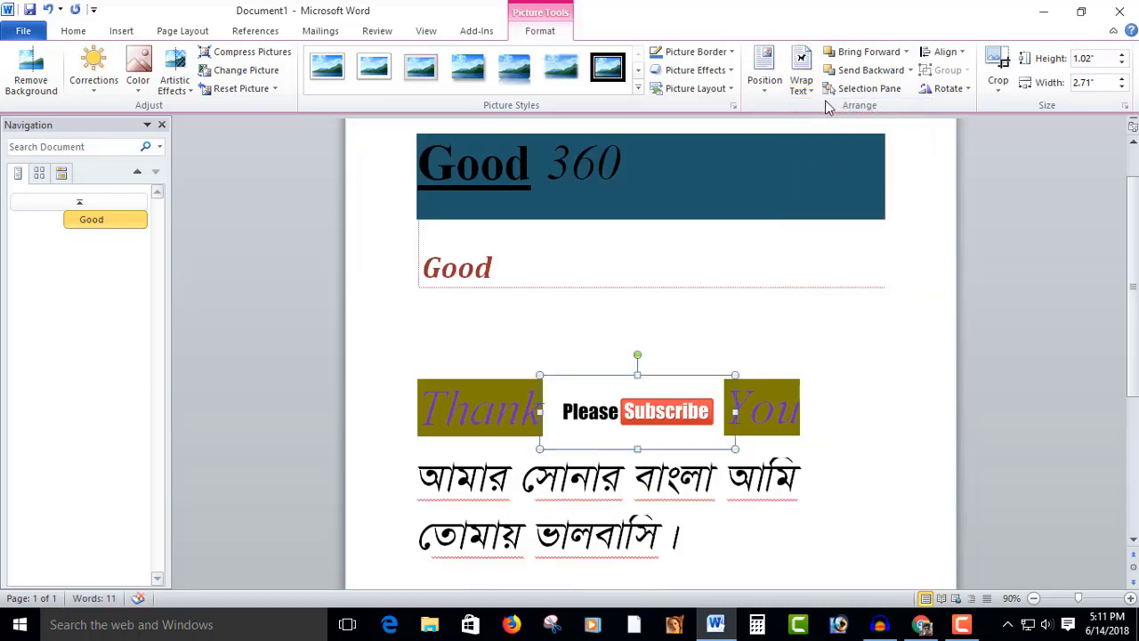
left_click_drag(641, 412, 708, 339)
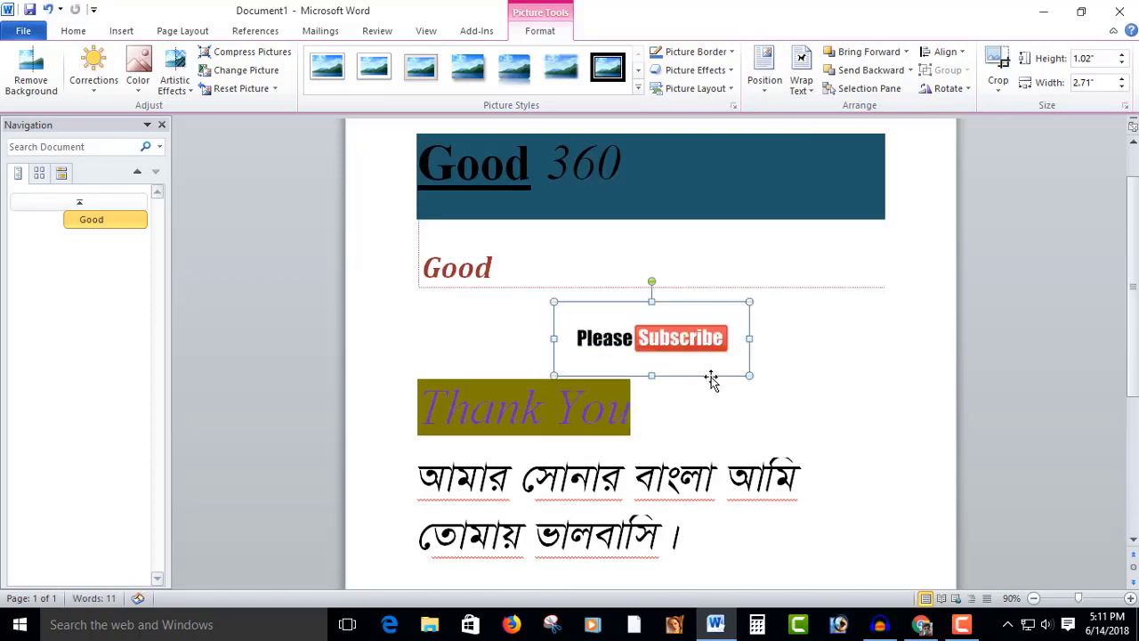
left_click(804, 87)
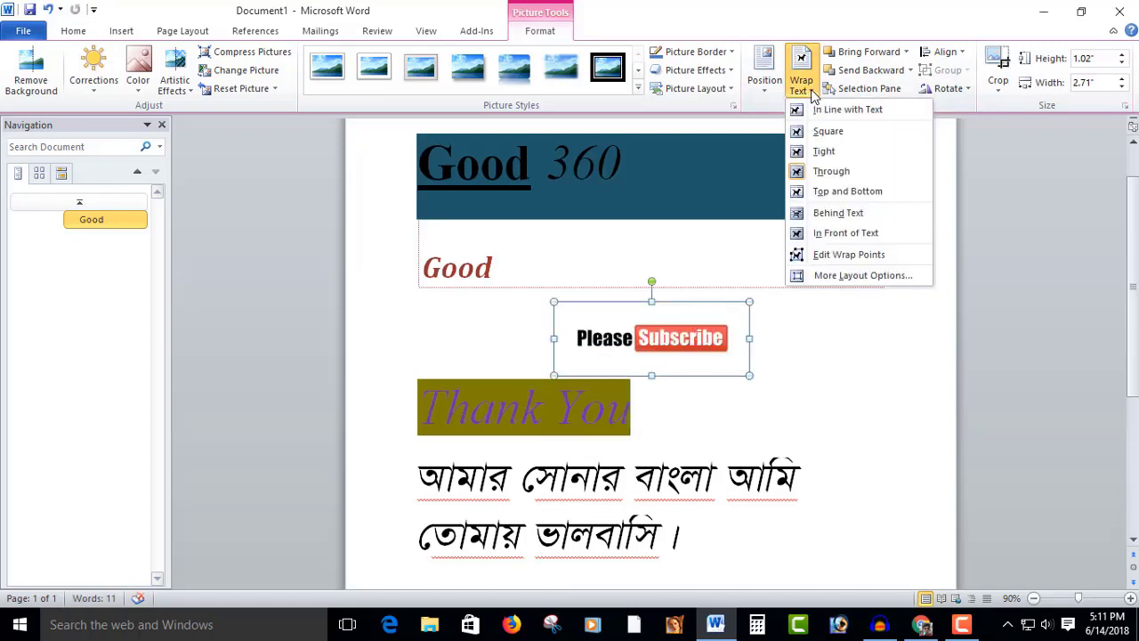
left_click(832, 134)
left_click(121, 30)
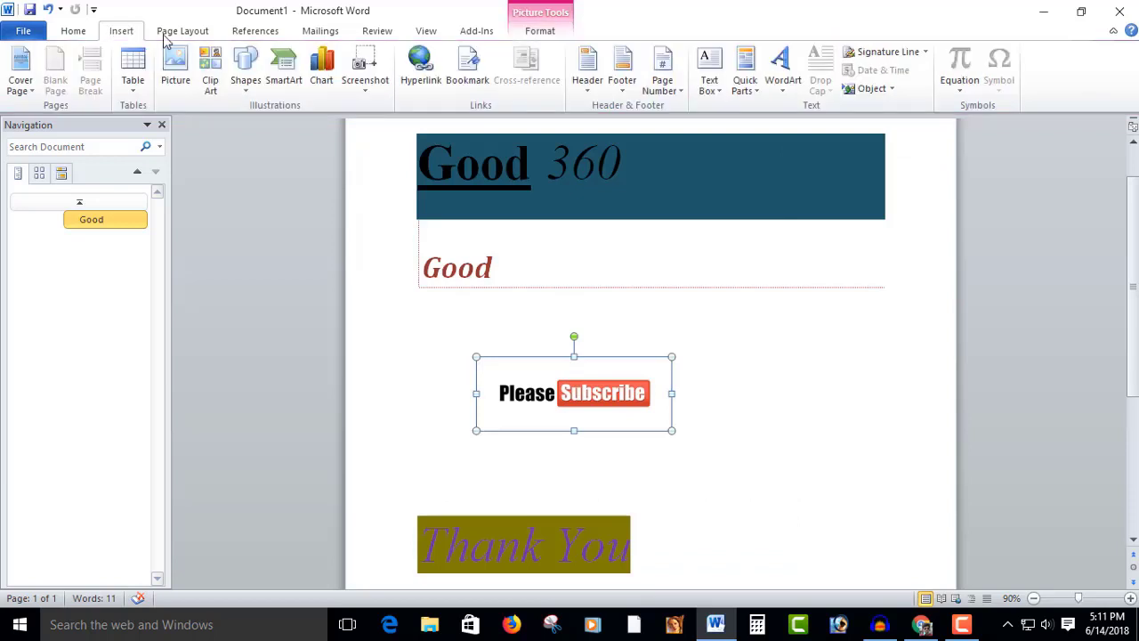
Step: Search clip art for 'man', insert the baseball player result, then delete it
left_click(212, 73)
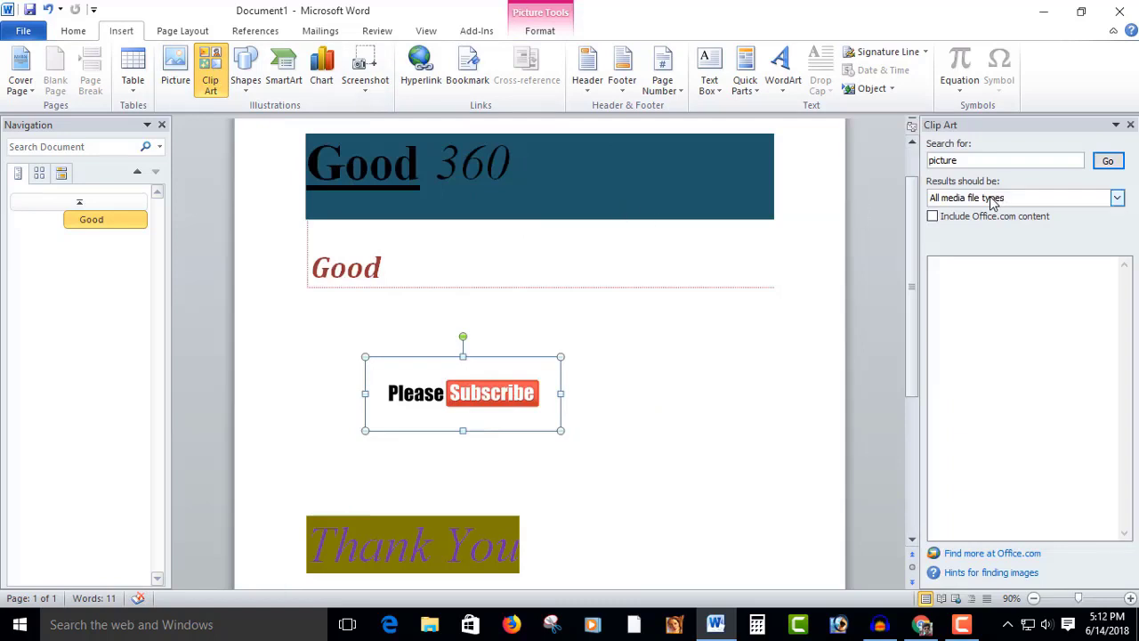
left_click(997, 148)
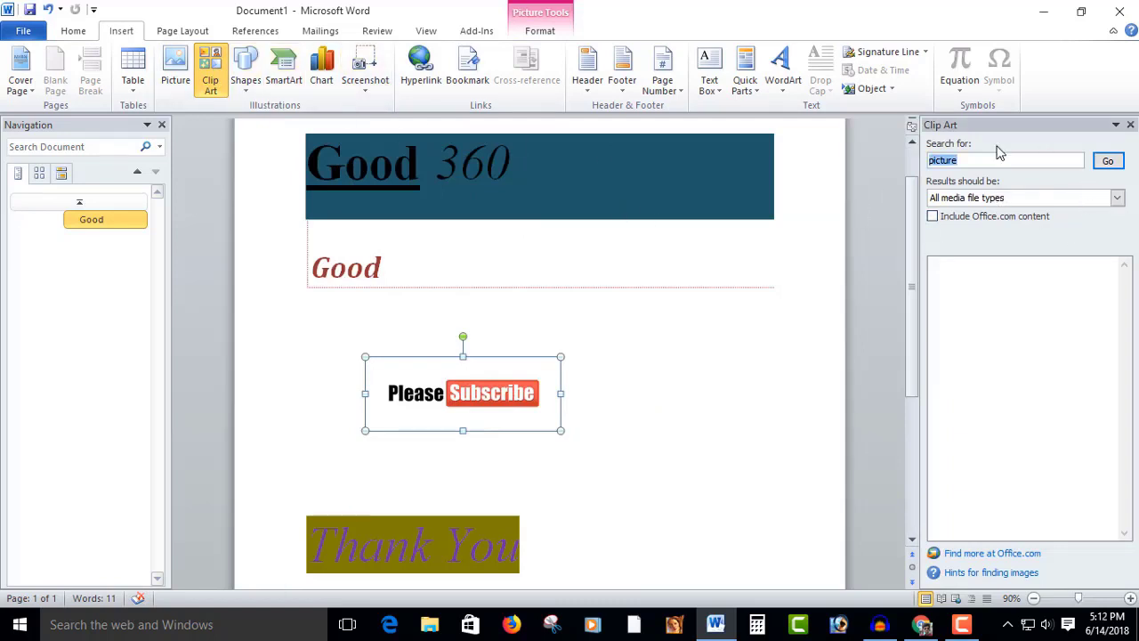
type("man")
left_click(1113, 167)
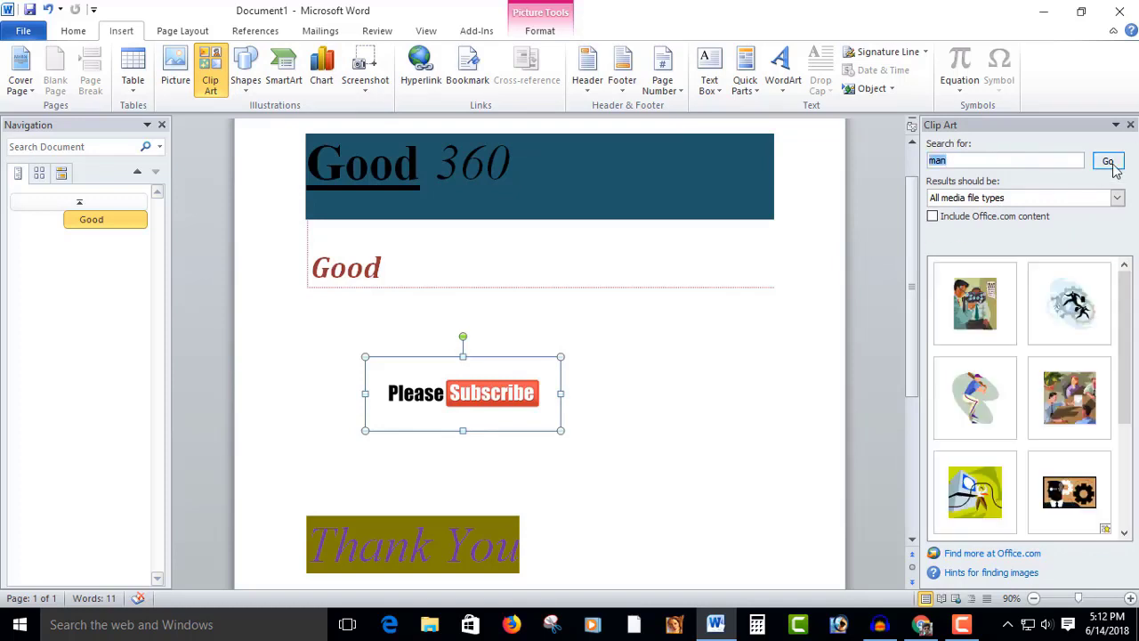
scroll(1006, 455, "down", 3)
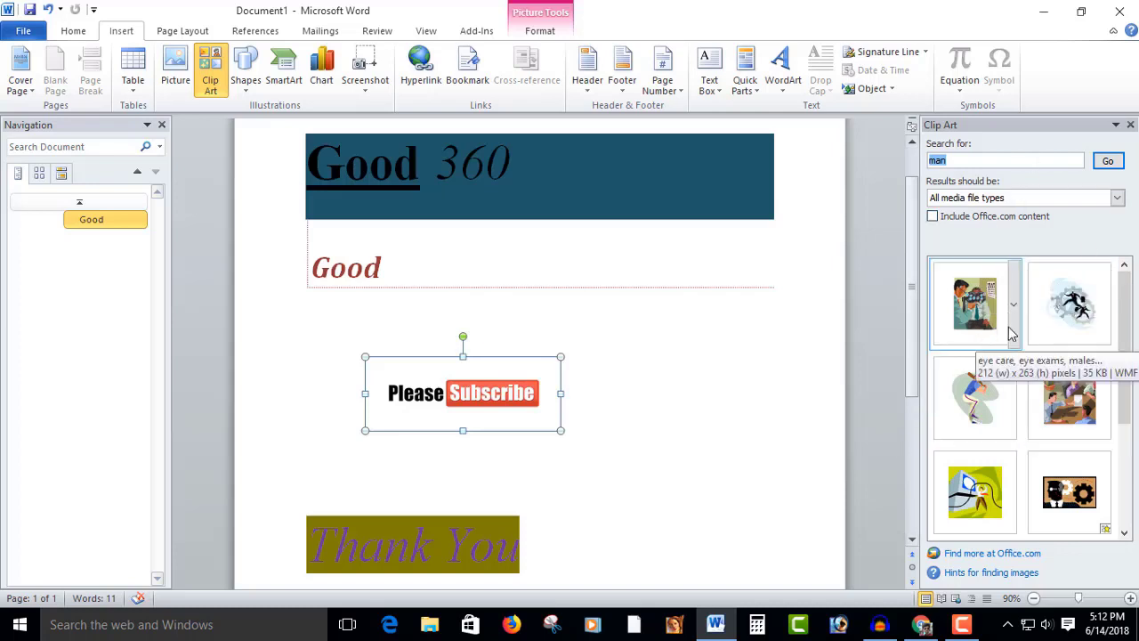
left_click(984, 421)
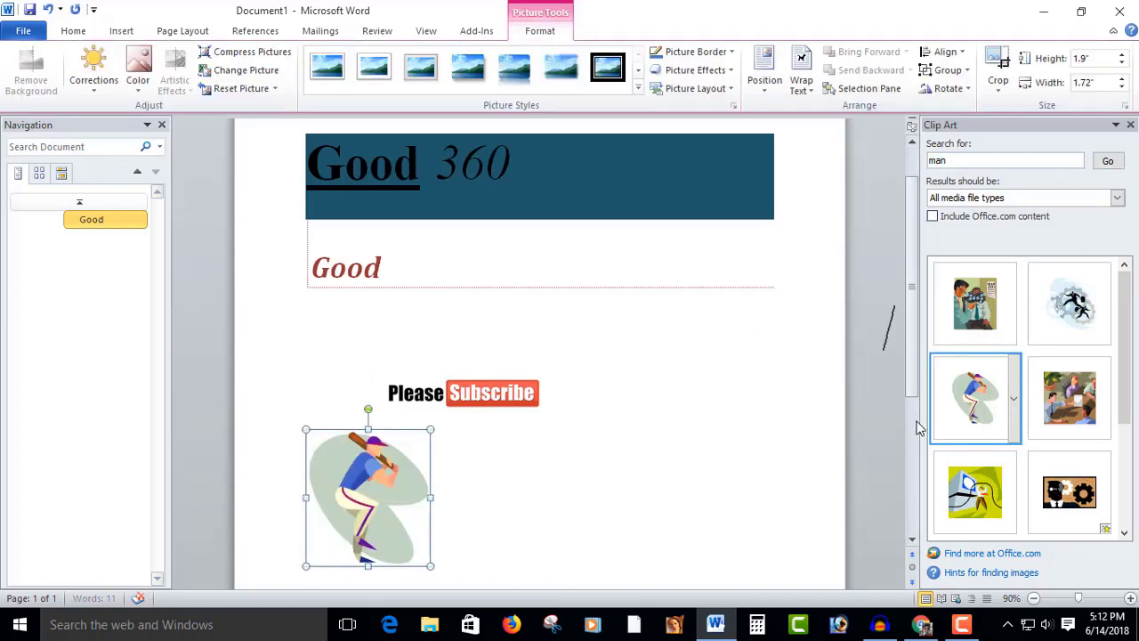
left_click_drag(367, 468, 420, 481)
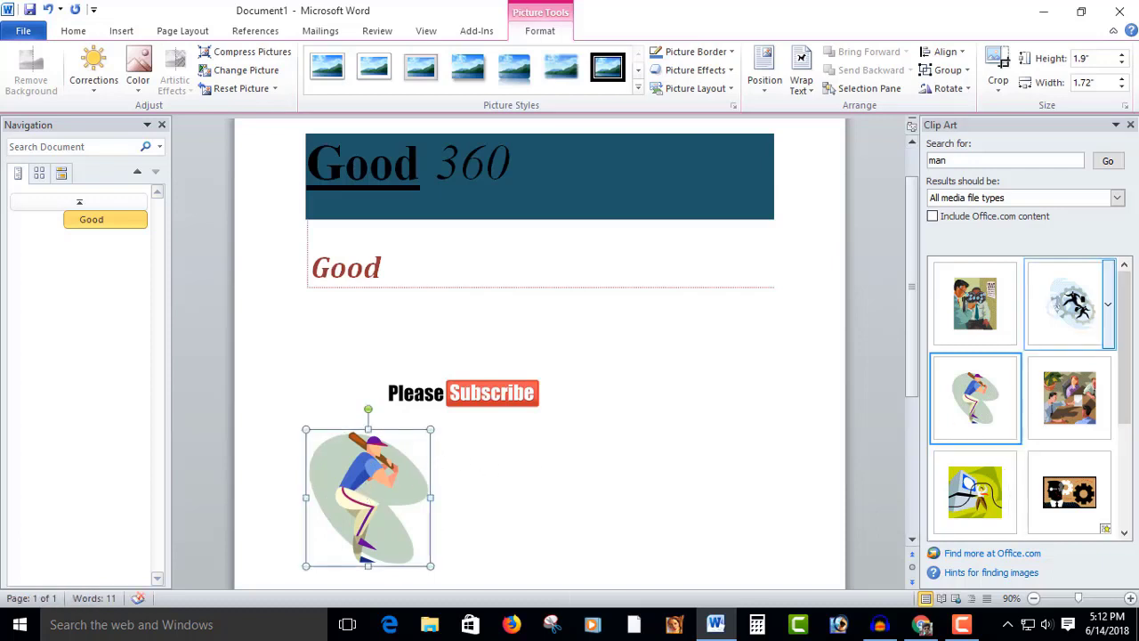
key("Delete")
left_click(121, 30)
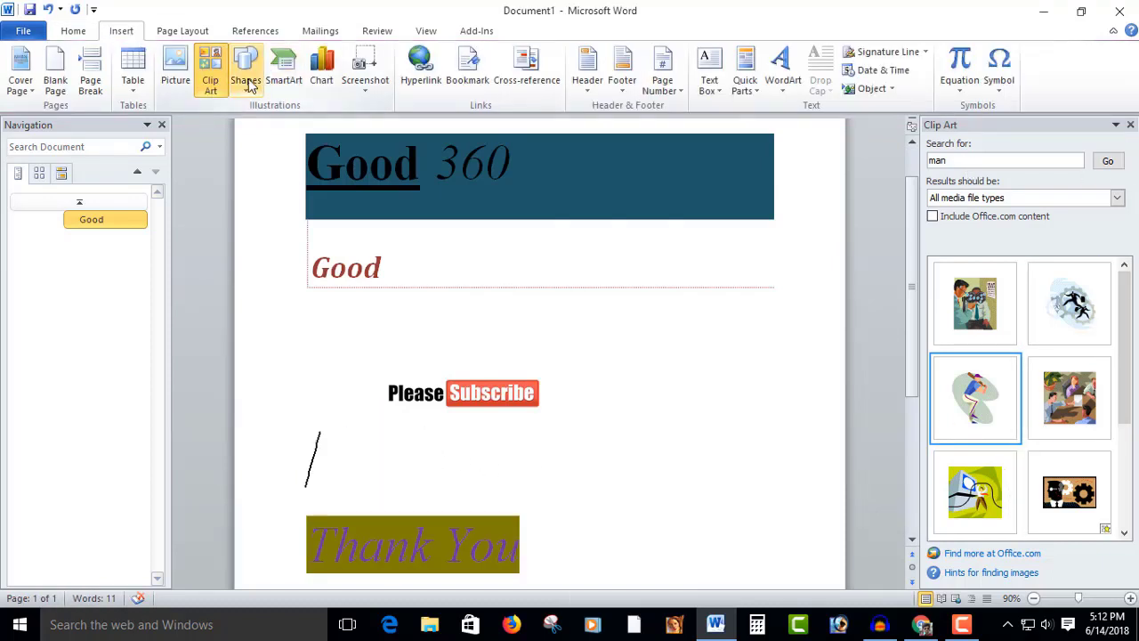
Step: Draw a short straight line above the word Good
left_click(245, 80)
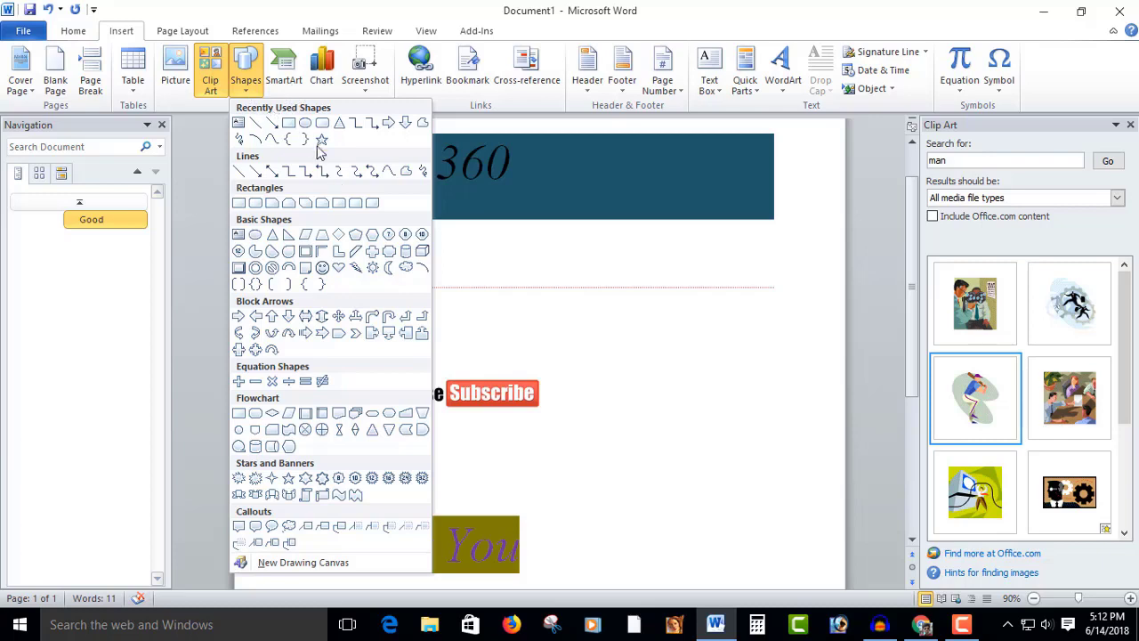
left_click(257, 123)
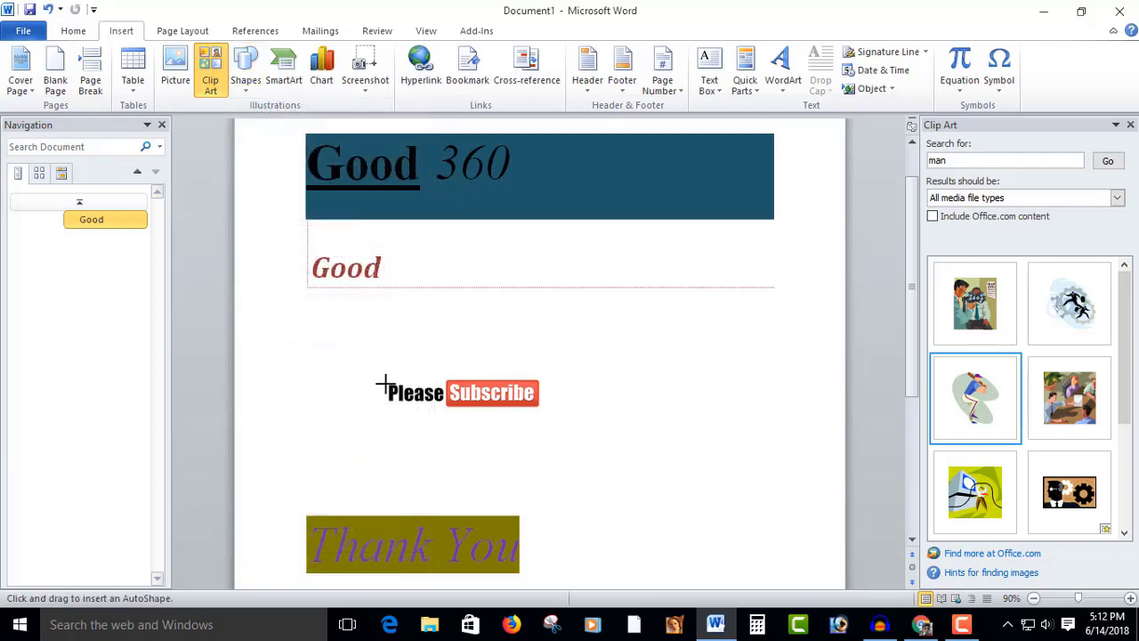
left_click_drag(312, 250, 402, 250)
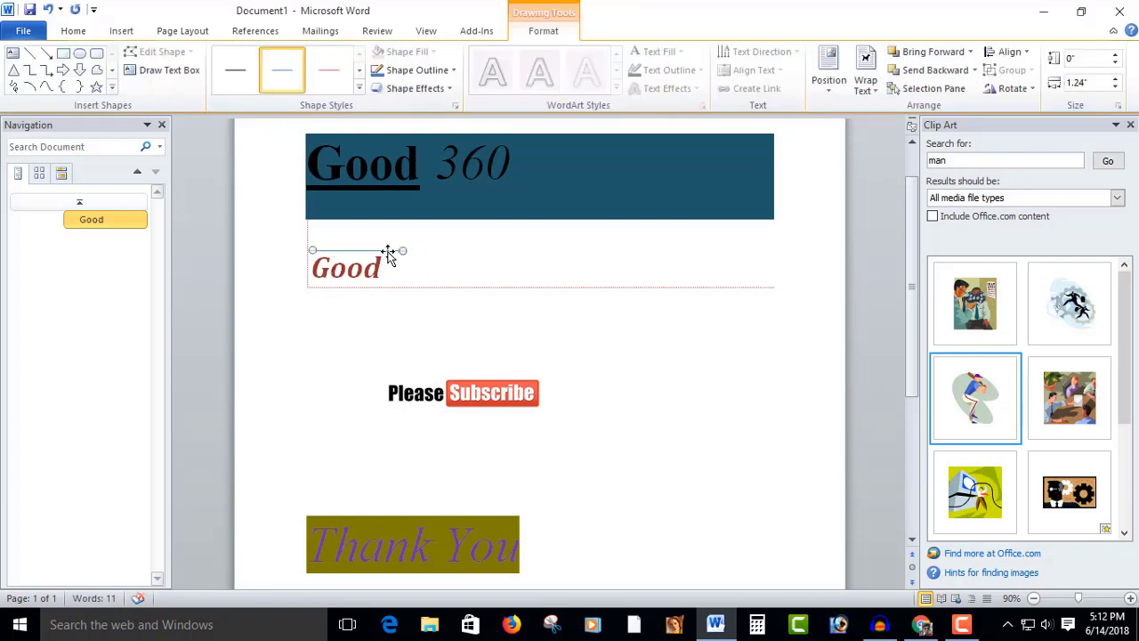
Step: Draw a rectangle containing 'gjskljklssfjklsajkl' and style it with white fill and orange outline
left_click(121, 30)
left_click(246, 71)
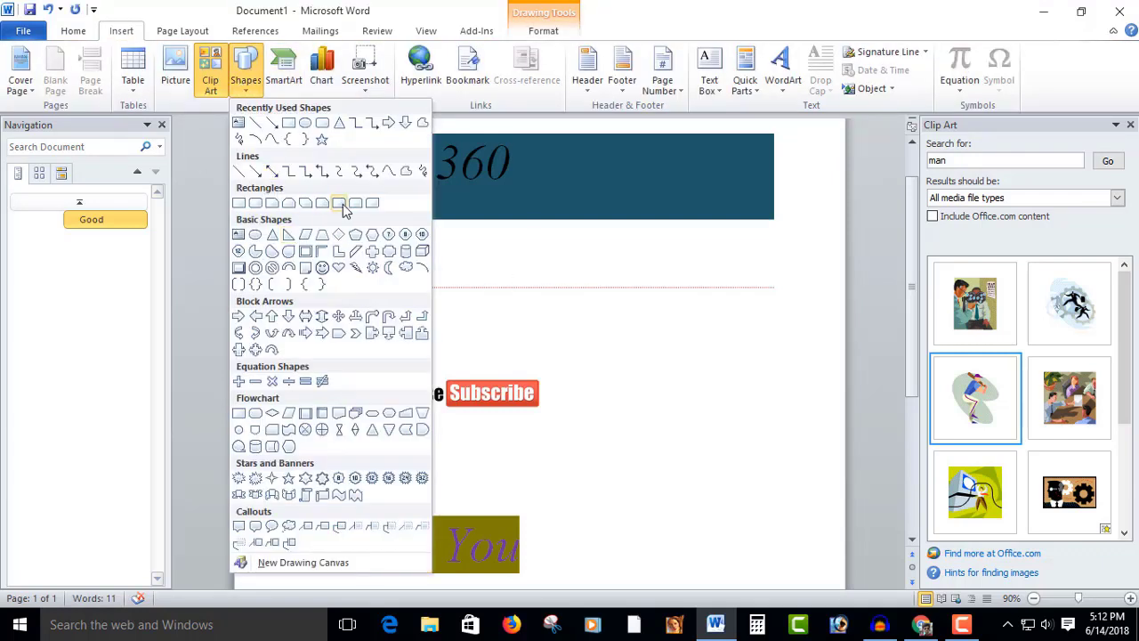
left_click(290, 123)
mouse_move(395, 298)
left_mouse_down()
mouse_move(635, 357)
mouse_move(639, 371)
left_mouse_up()
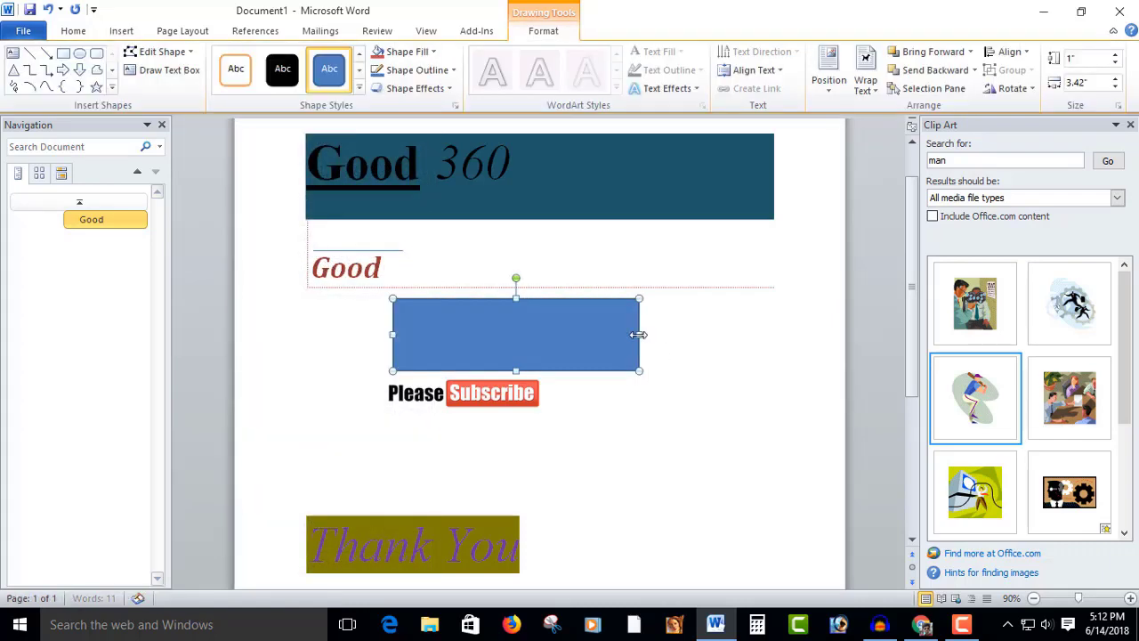
right_click(520, 334)
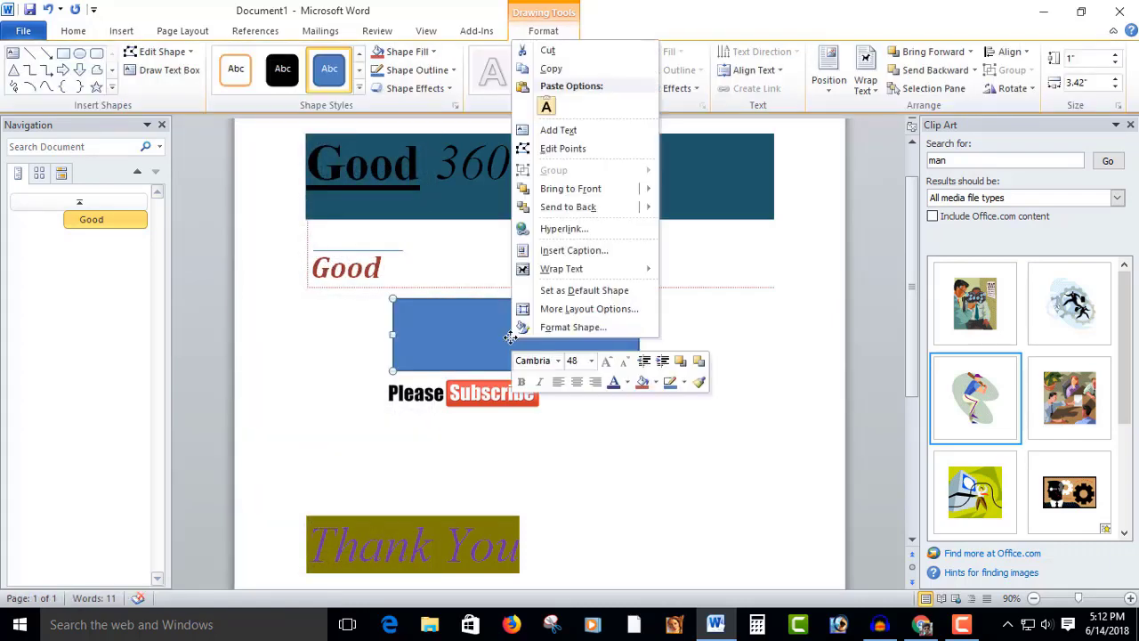
left_click(568, 133)
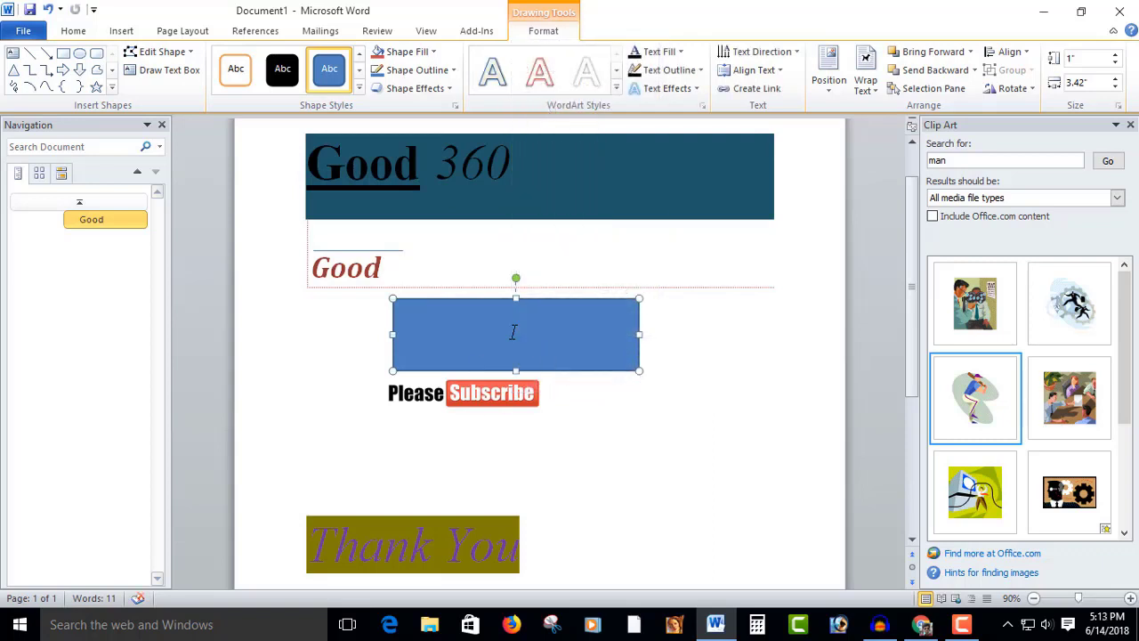
type("gjskljklssfjklsajkl")
left_click(688, 353)
left_click(631, 324)
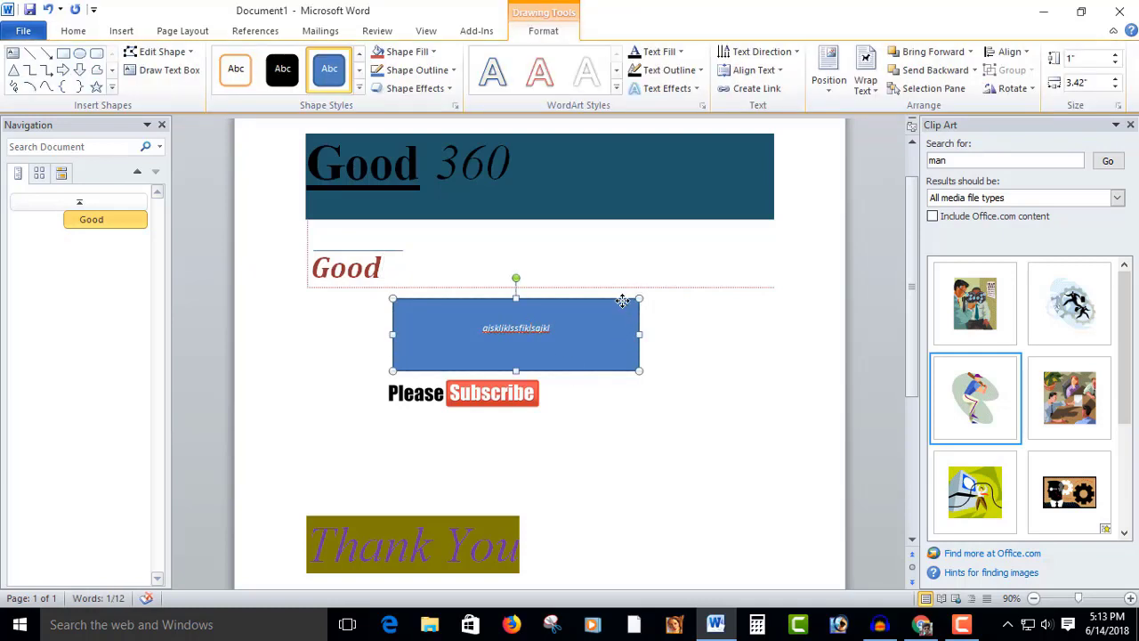
left_click(233, 71)
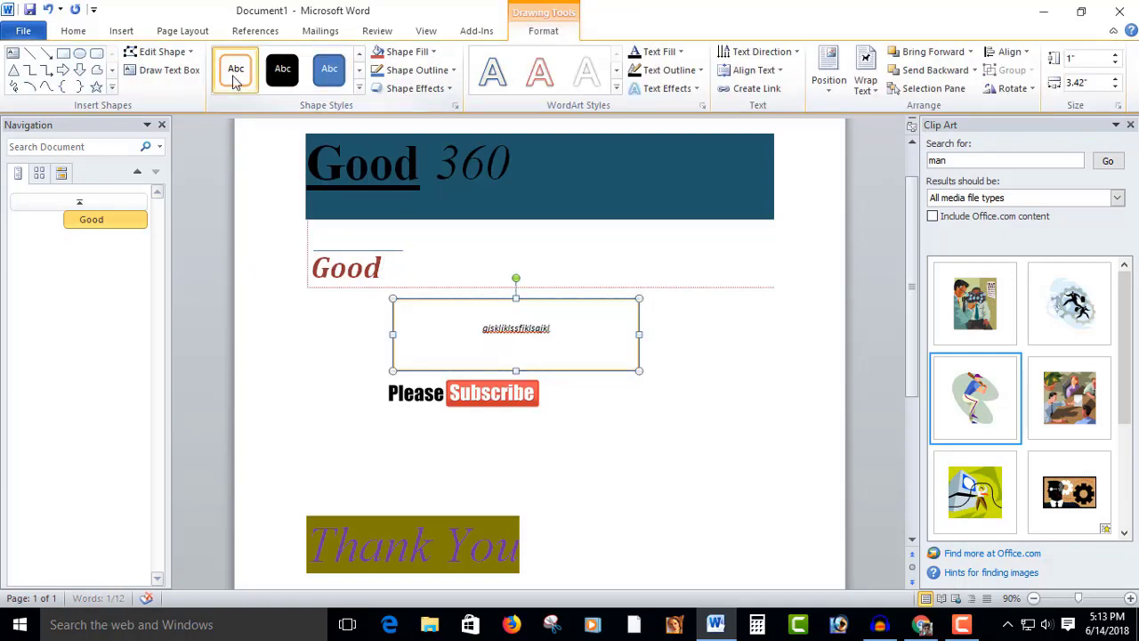
left_click(329, 71)
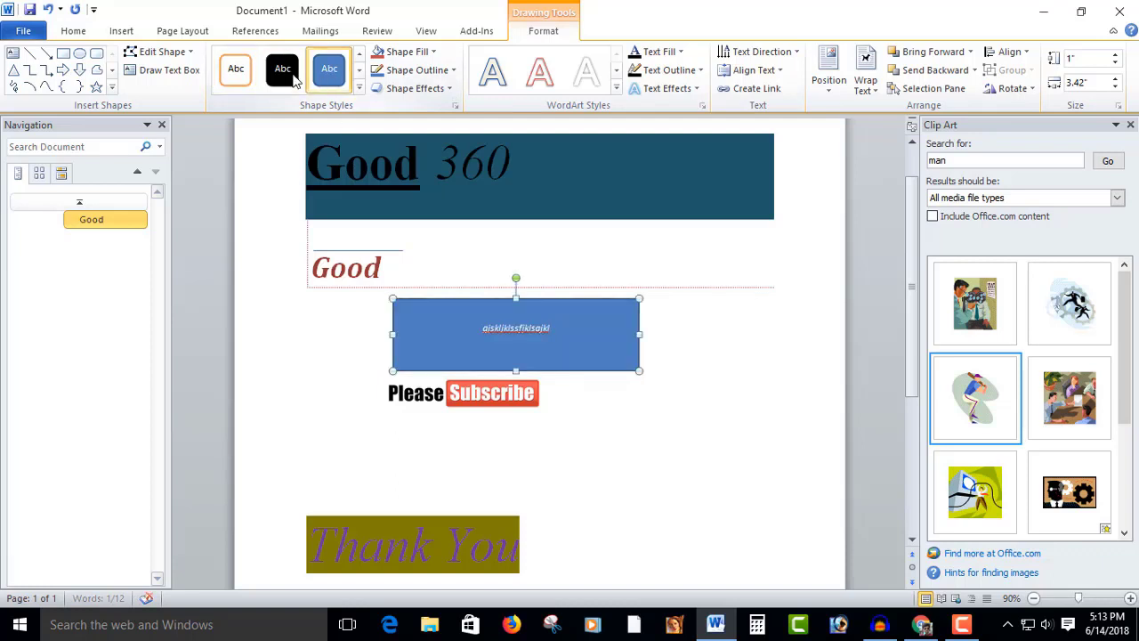
left_click(236, 74)
Step: Draw a left arrow to the right of the rectangle
left_click(111, 86)
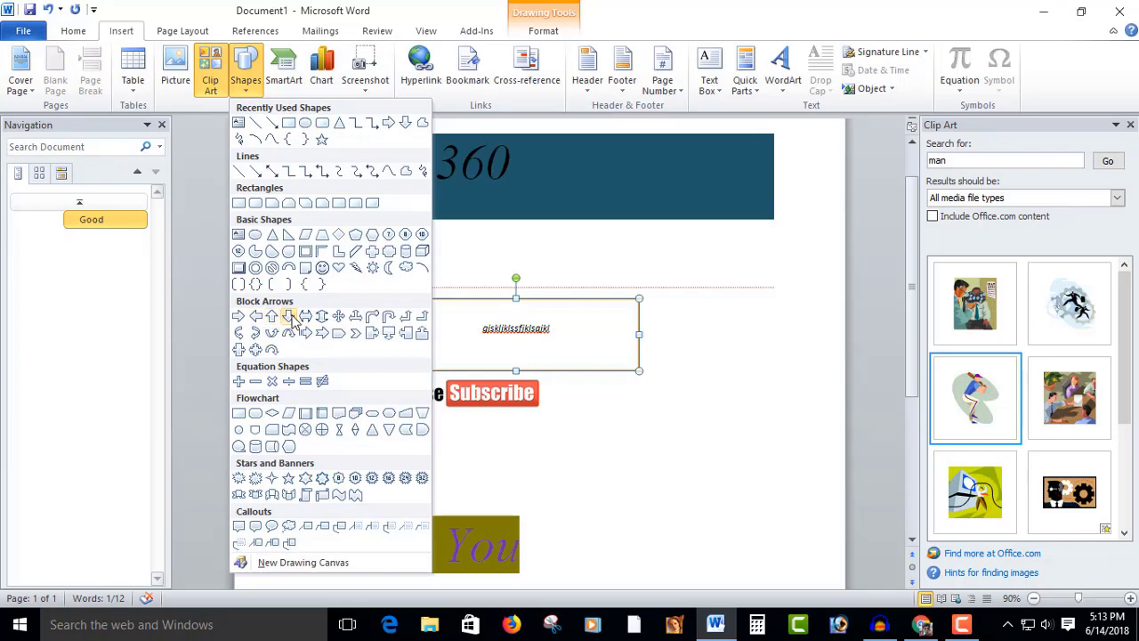
left_click(257, 322)
mouse_move(742, 333)
left_mouse_down()
mouse_move(671, 333)
mouse_move(674, 362)
left_mouse_up()
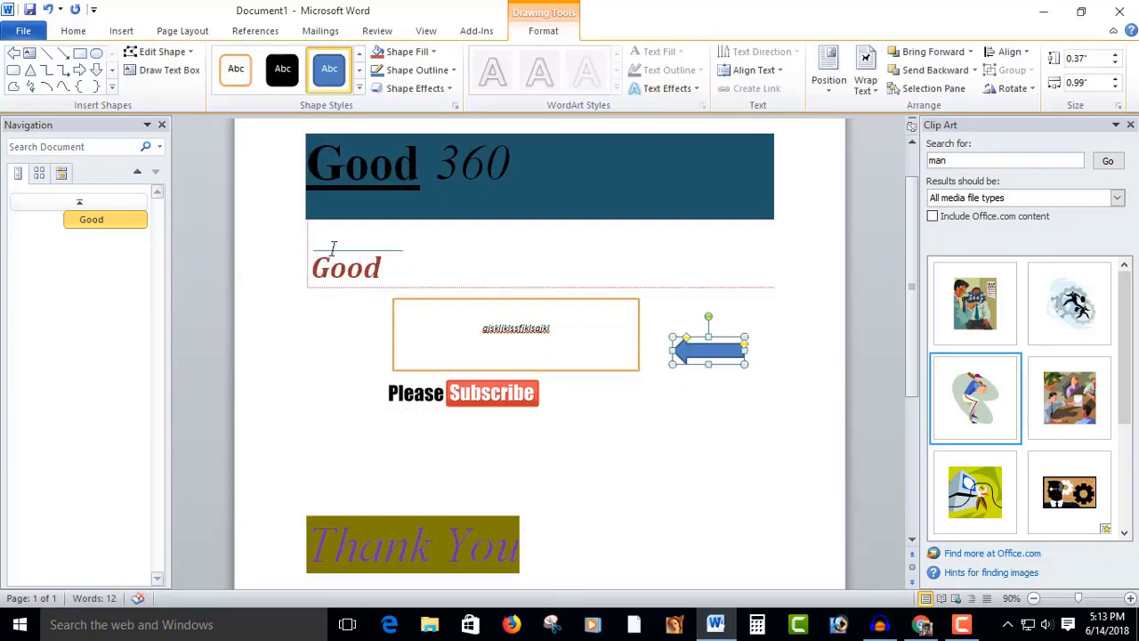
Step: Draw a horizontal scroll banner below Please Subscribe and give it a red shape style
left_click(121, 32)
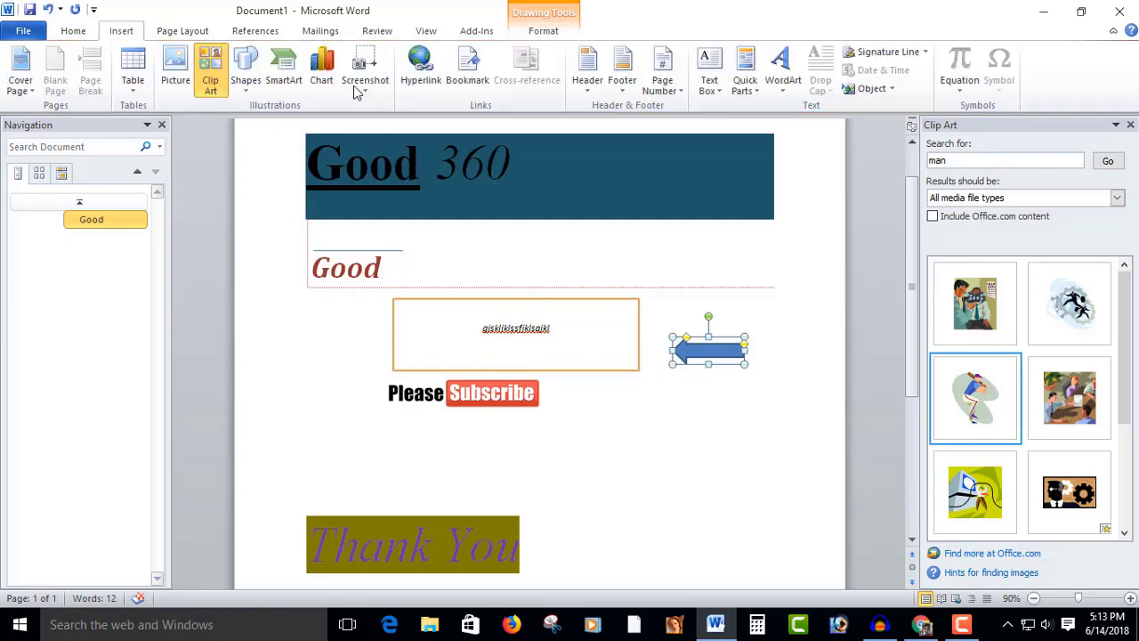
left_click(248, 81)
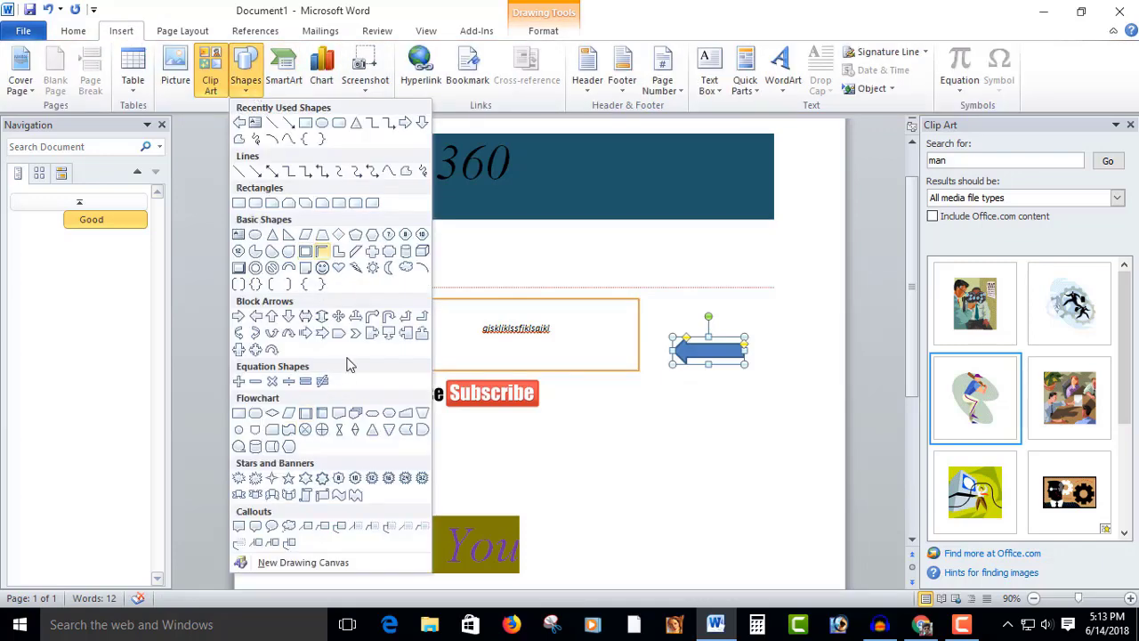
left_click(324, 495)
left_click_drag(495, 439, 693, 504)
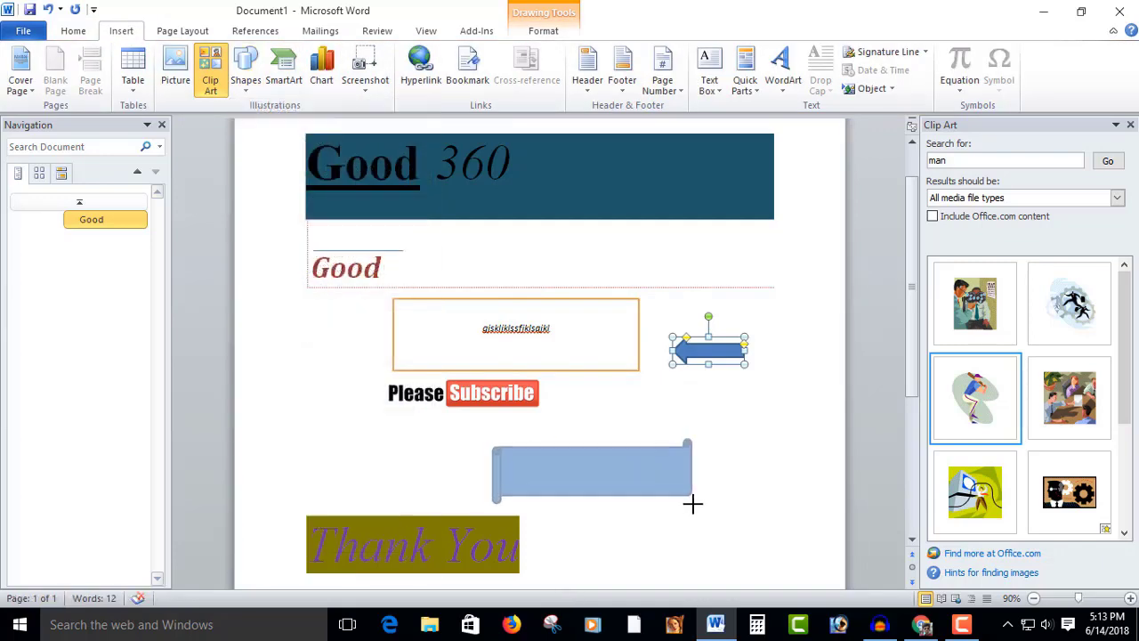
left_click(334, 75)
left_click(366, 91)
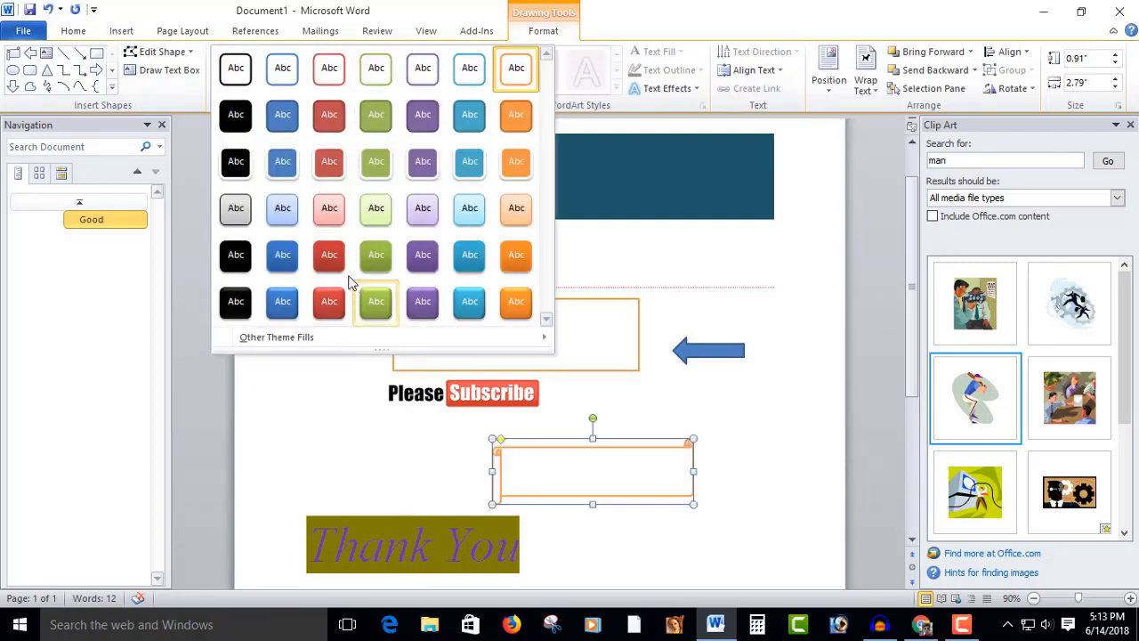
left_click(330, 255)
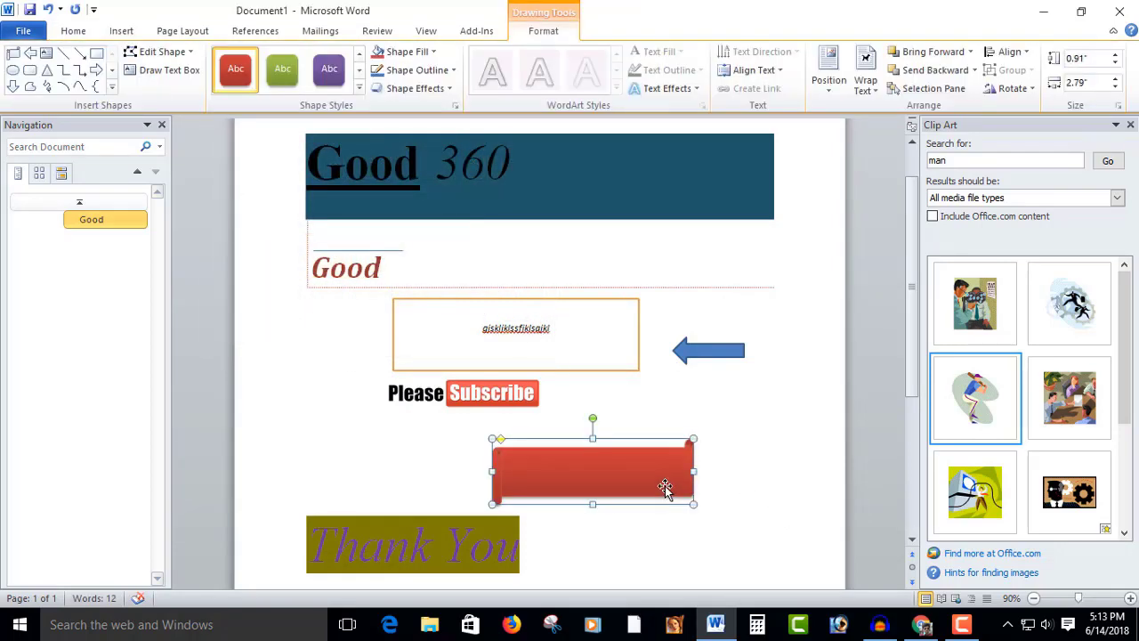
left_click(82, 32)
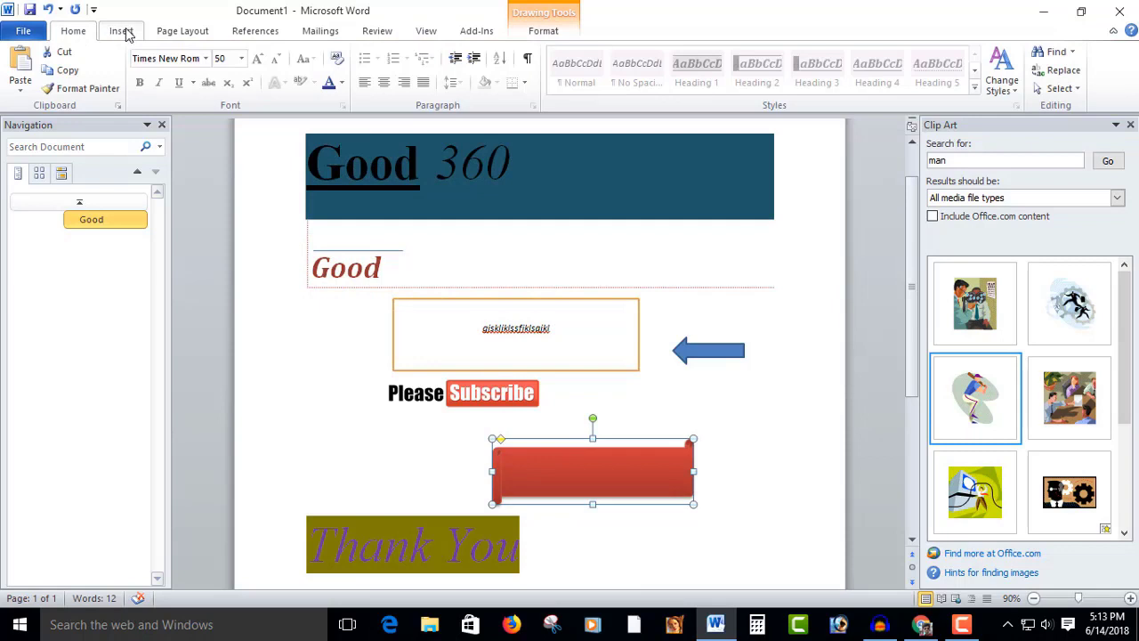
Step: Insert a Clustered Column chart, opening its sample data in Excel
left_click(123, 32)
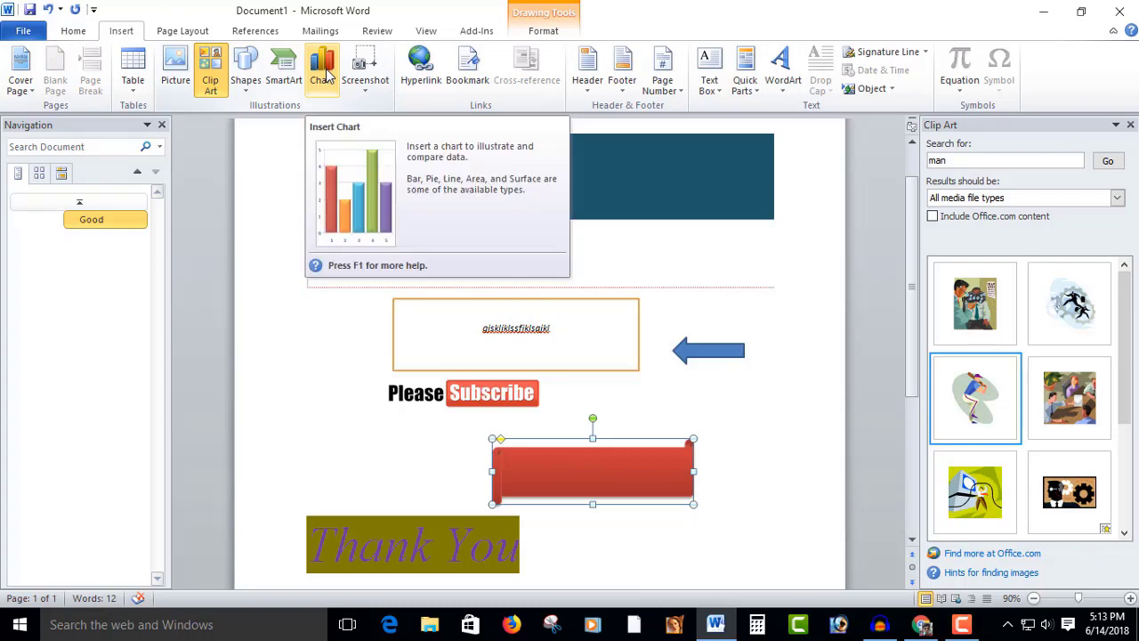
left_click(323, 71)
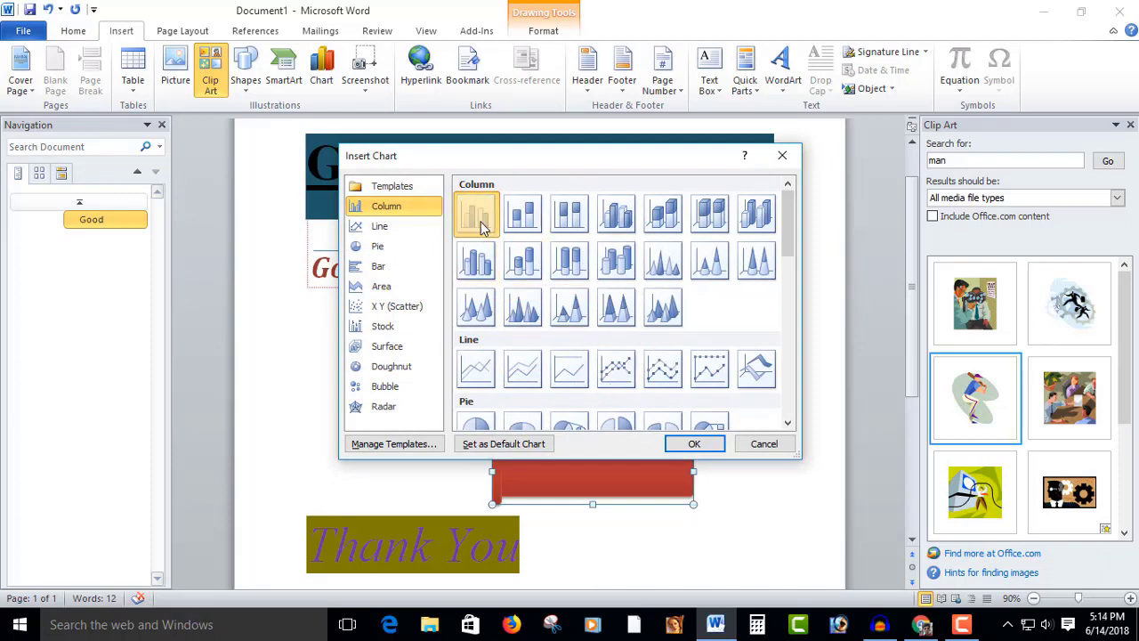
left_click(710, 448)
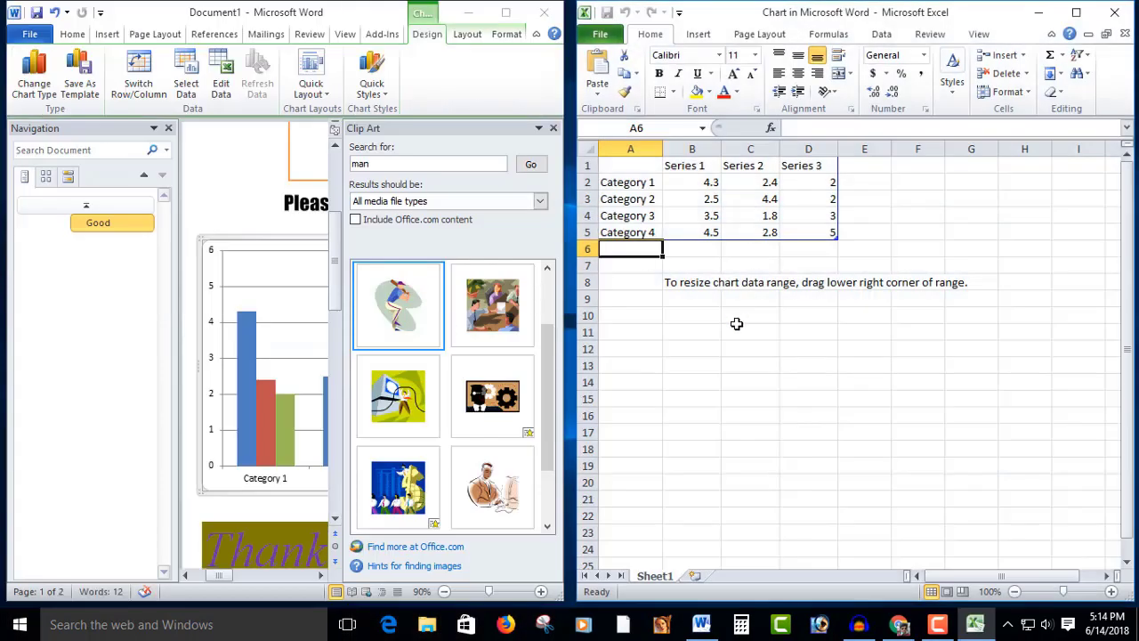
Step: Close the Clip Art pane and enter 3.2 in cell C5 and 4.2 in cell B3
left_click(553, 127)
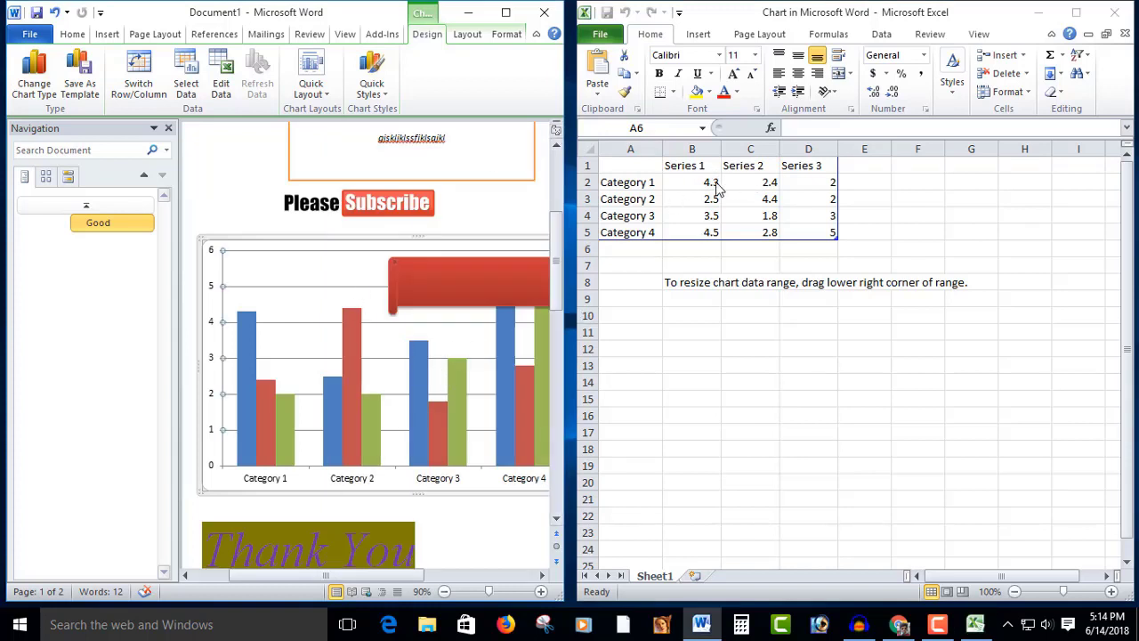
left_click(761, 217)
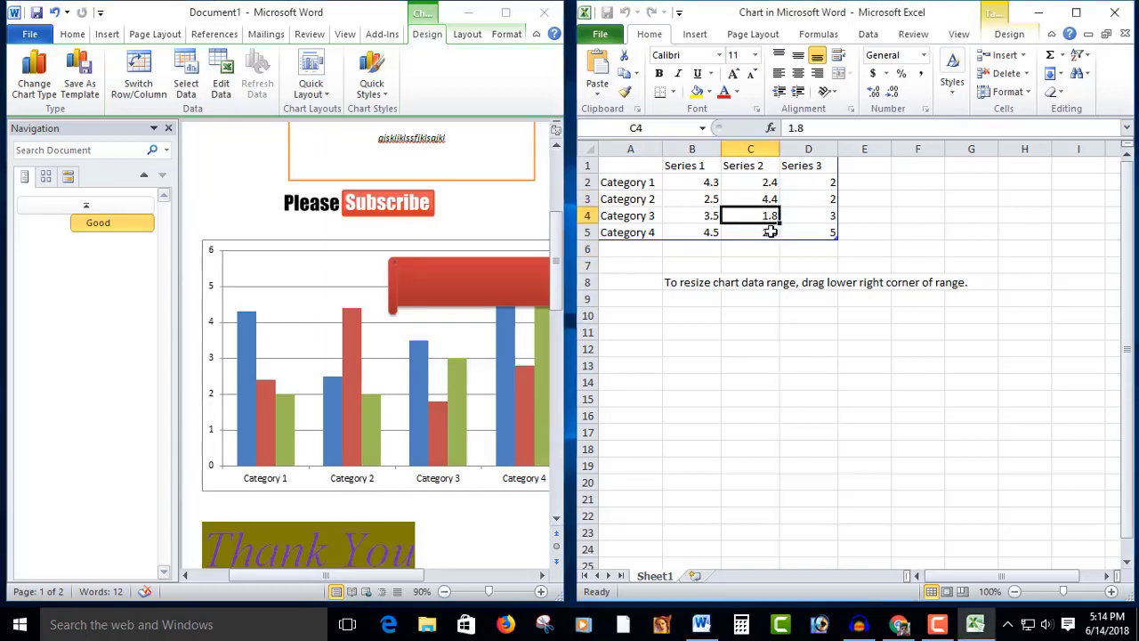
left_click(770, 232)
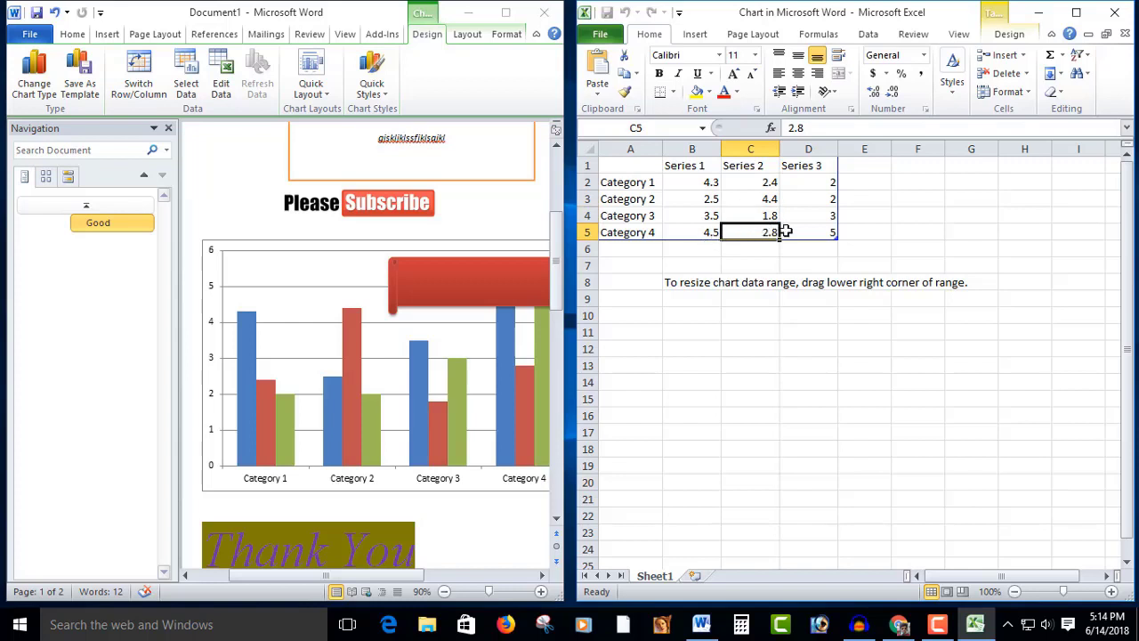
type("3.2")
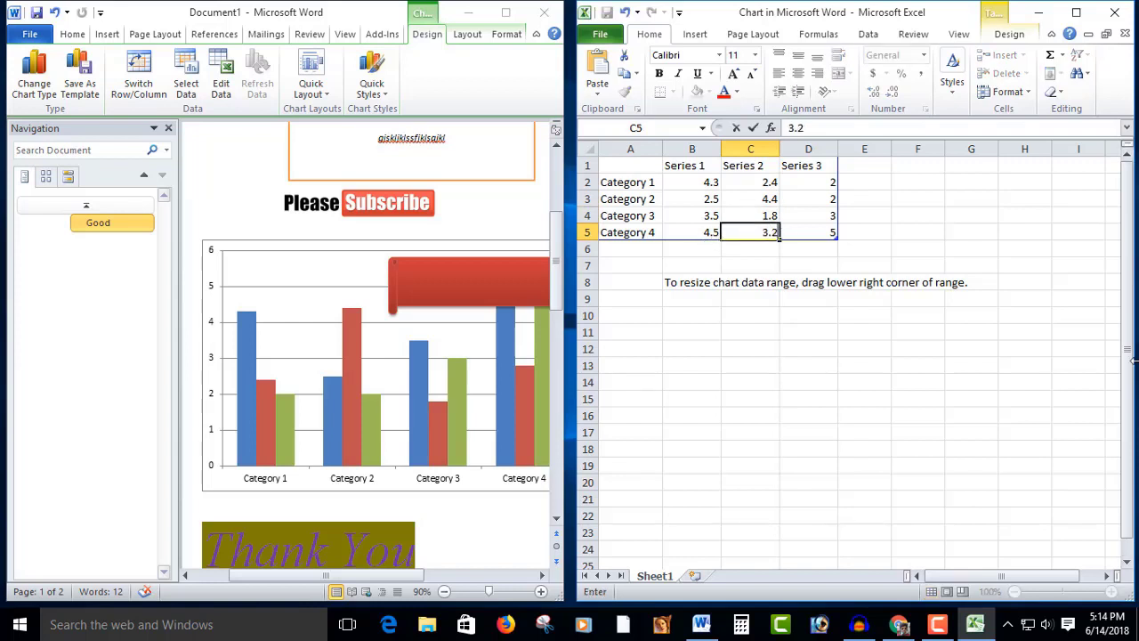
key("Return")
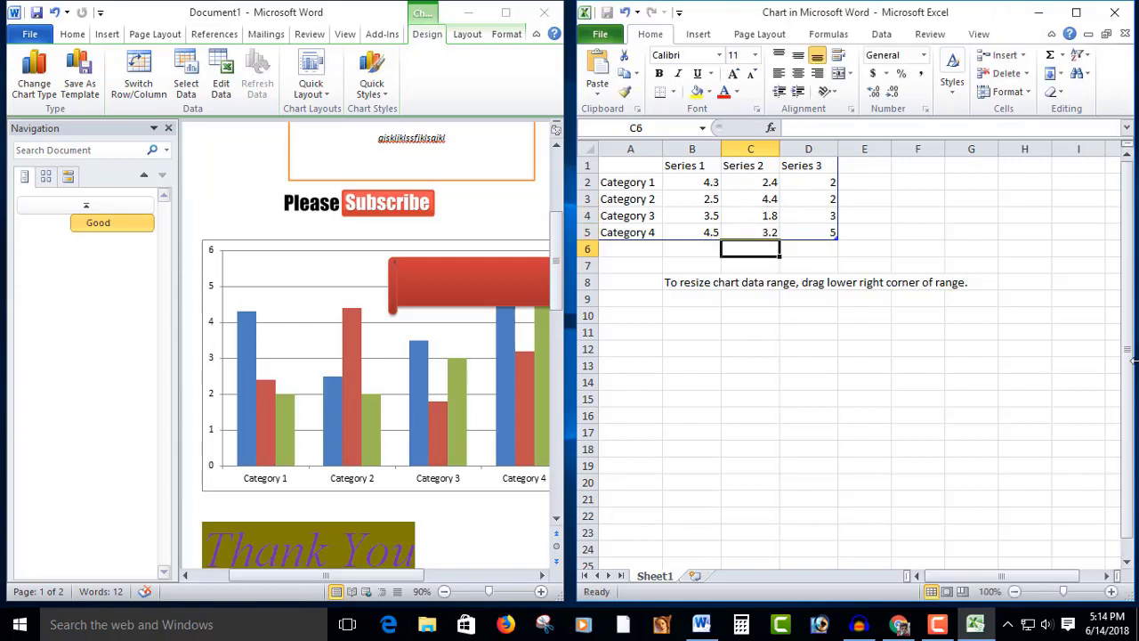
left_click(713, 202)
type("4")
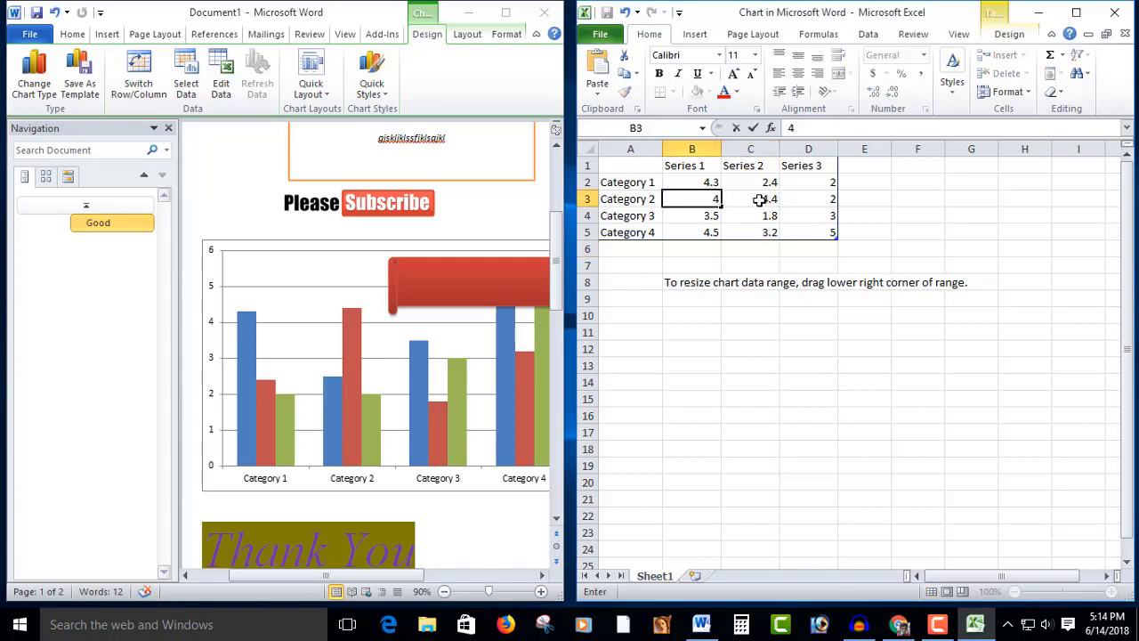
type(".2")
key("Return")
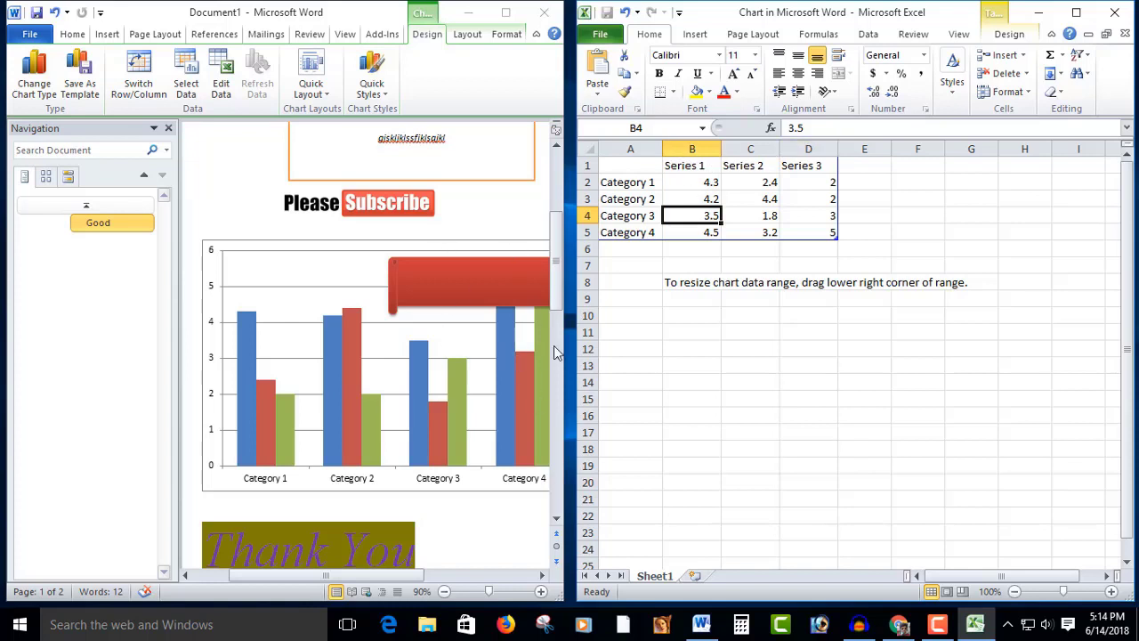
Step: Select the chart in Word and close the Excel chart data window
mouse_move(563, 285)
left_mouse_down()
mouse_move(561, 307)
mouse_move(561, 272)
left_mouse_up()
left_click(463, 384)
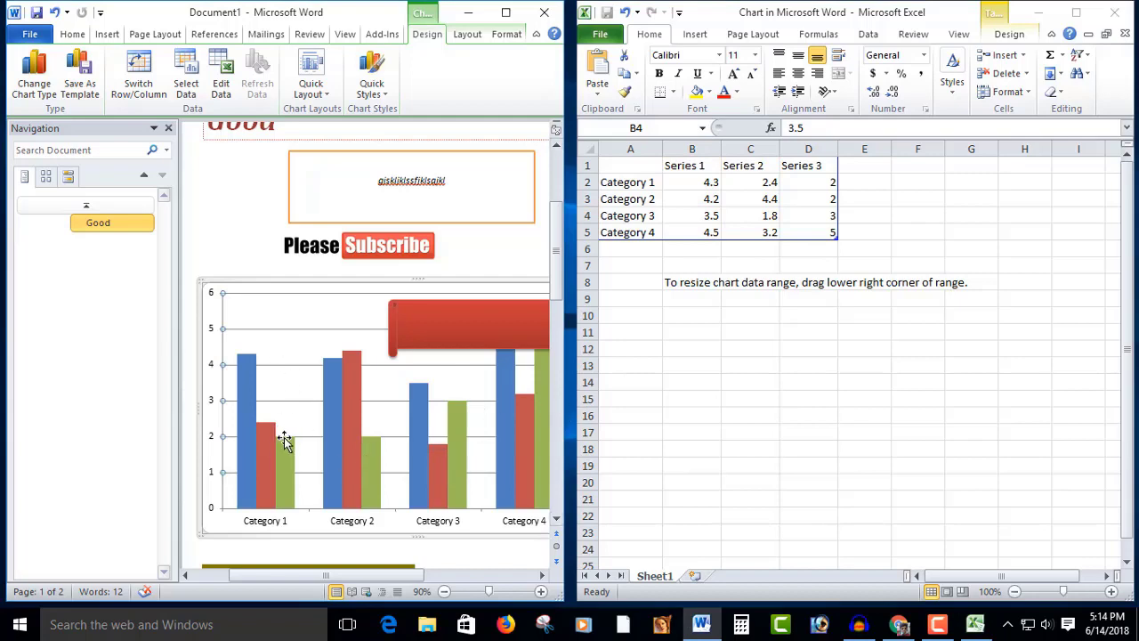
left_click(1114, 13)
Step: Insert a Screen Clipping of a desktop area, then delete the screenshot picture
left_click(655, 292)
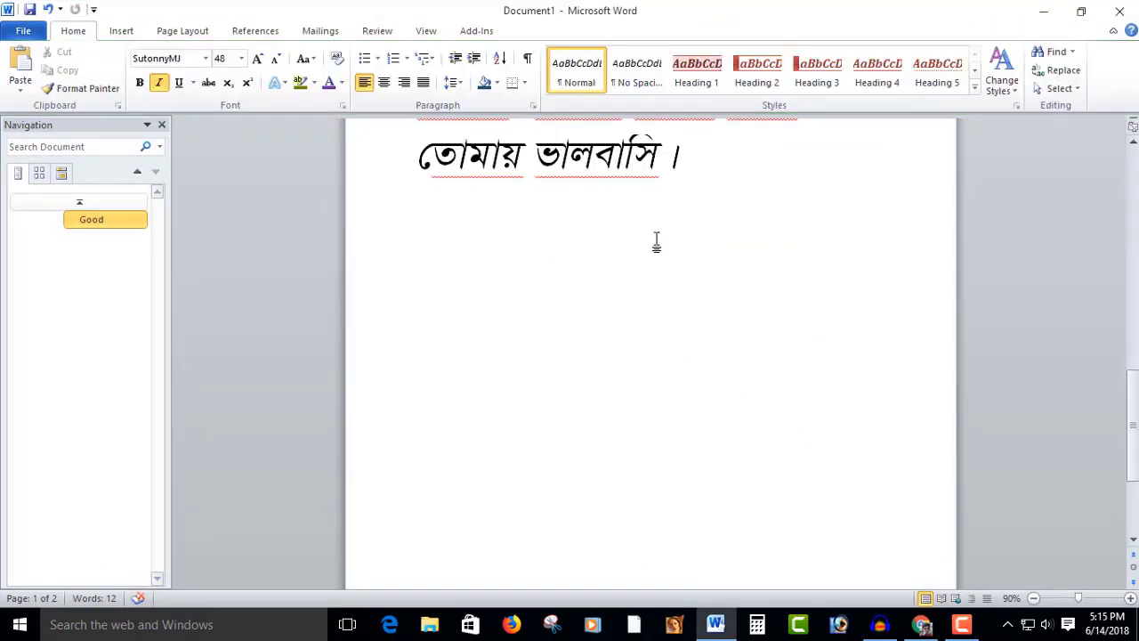
left_click(133, 32)
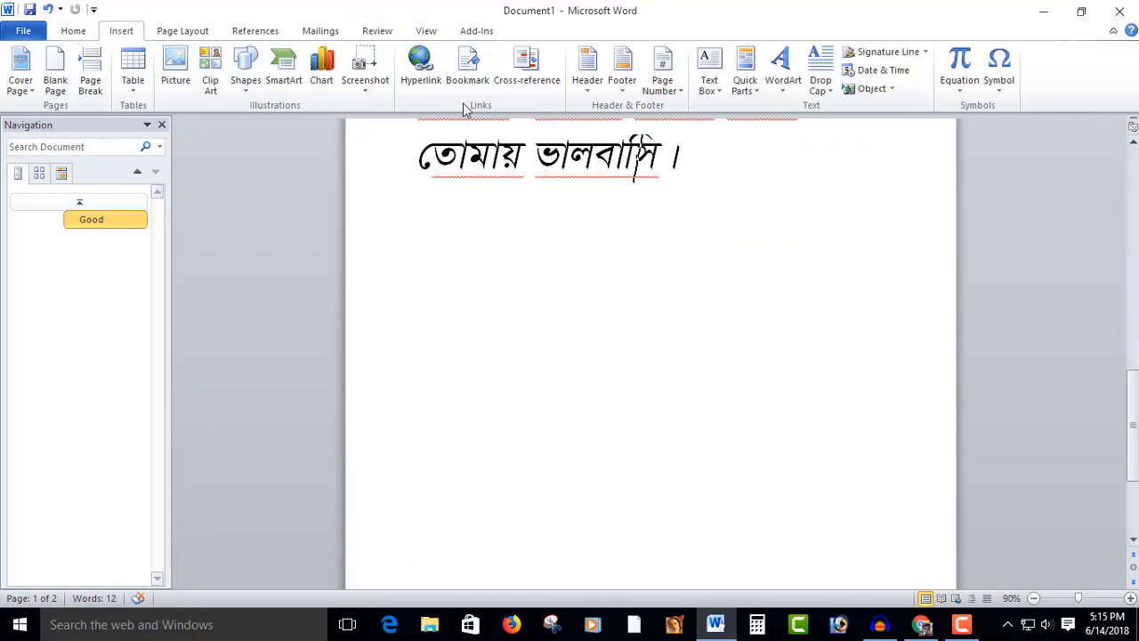
left_click(375, 83)
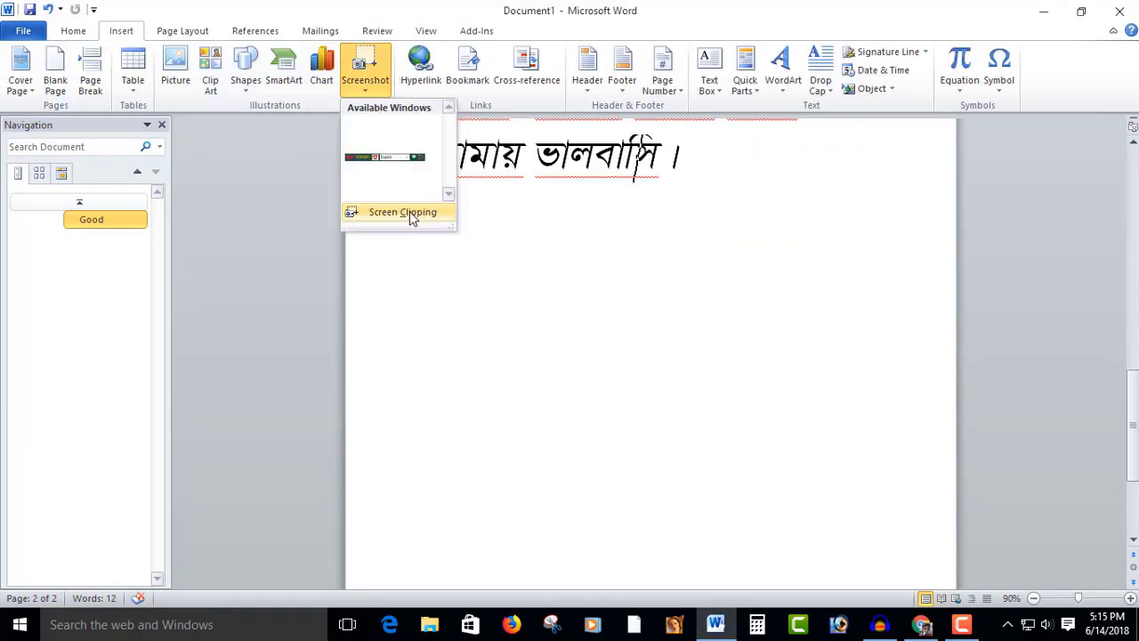
left_click(412, 214)
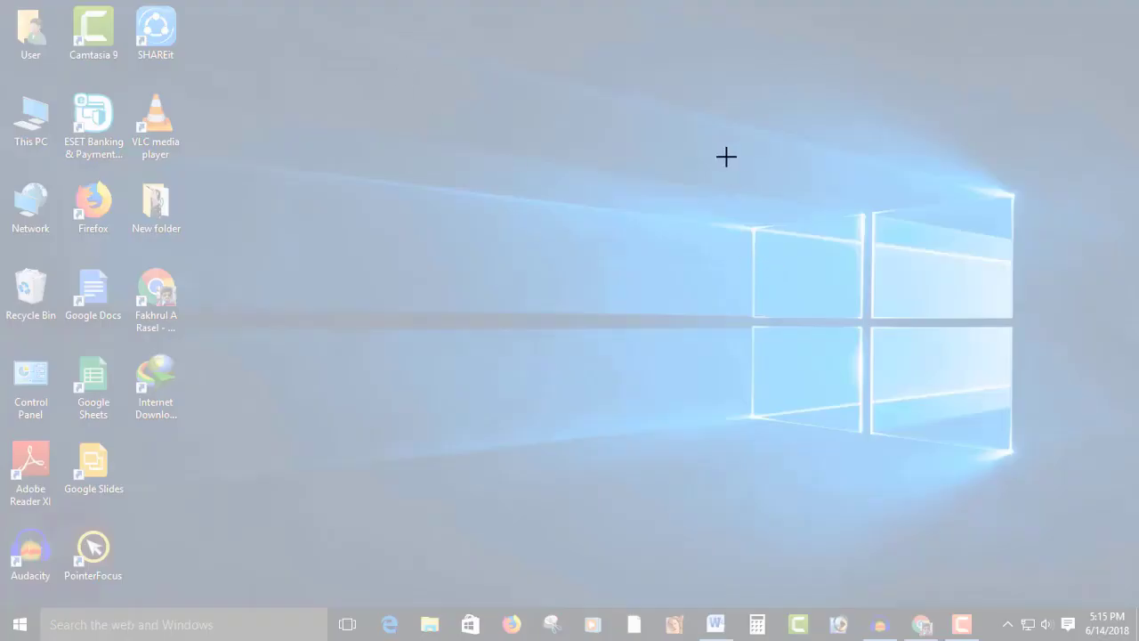
left_click_drag(694, 113, 1096, 514)
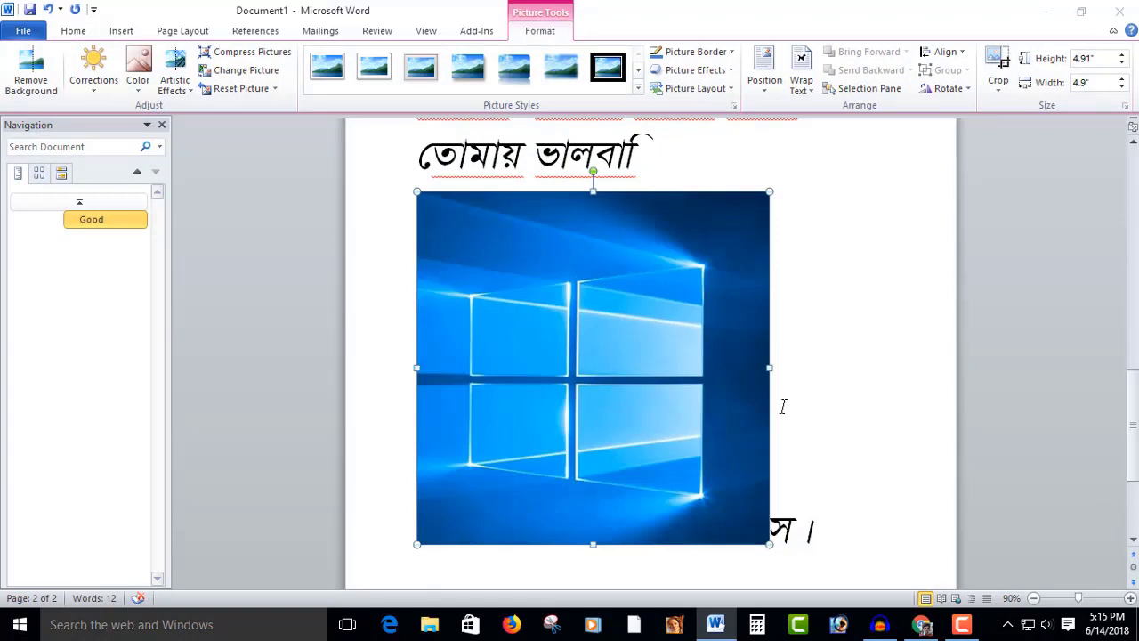
key("Delete")
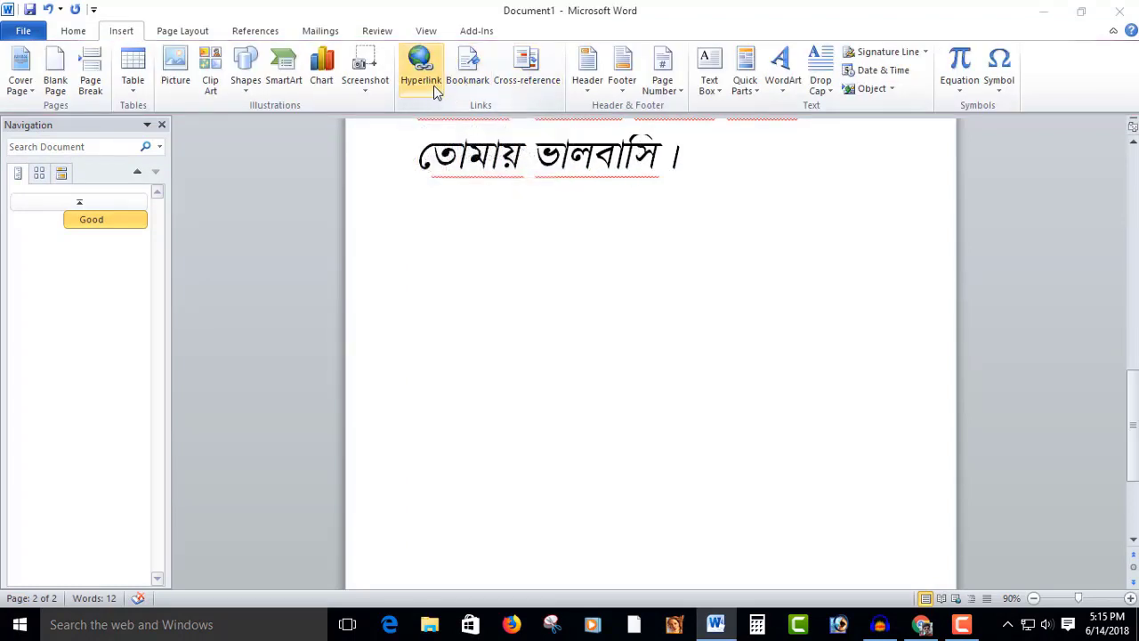
Step: Open Insert Hyperlink and grab the YouTube channel address from Chrome before returning to Word
left_click(429, 82)
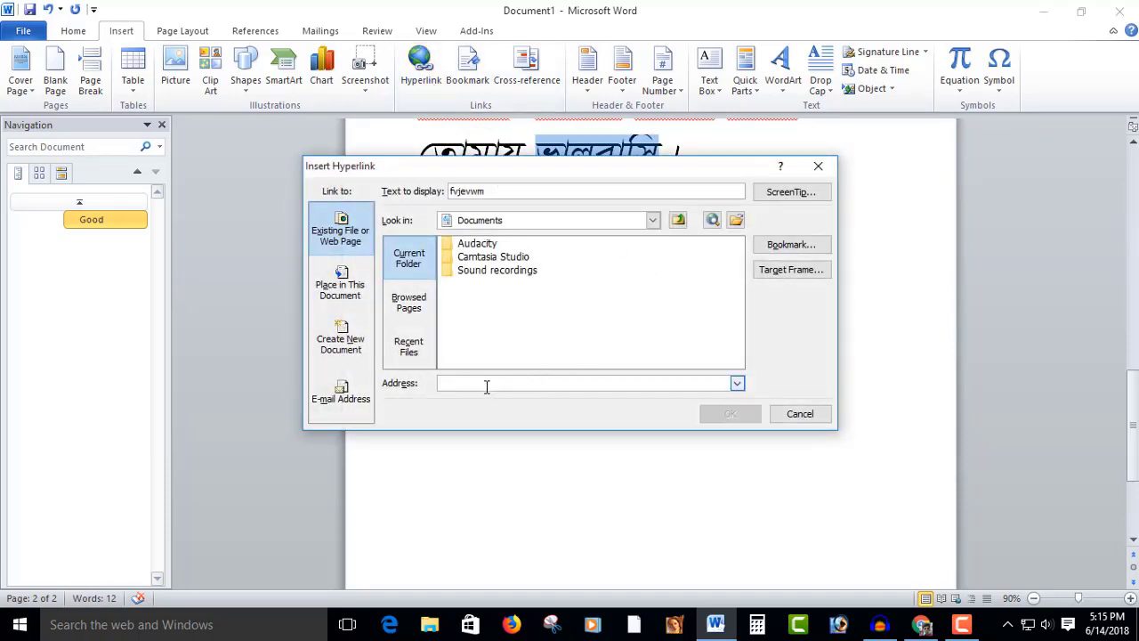
key("alt+Tab")
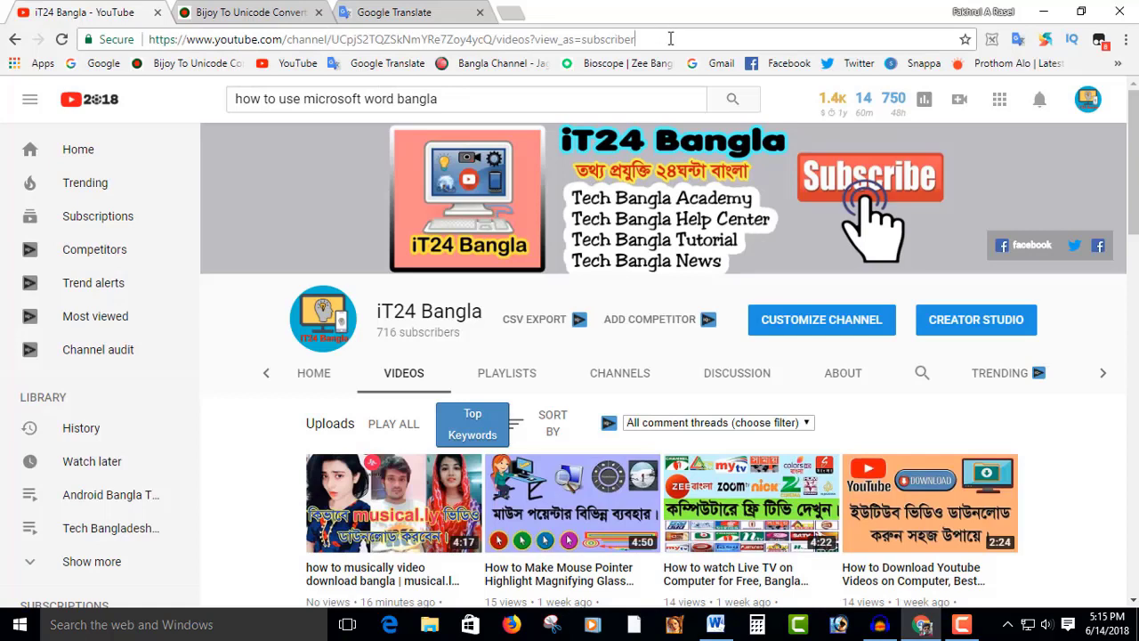
left_click(671, 40)
key("ctrl+c")
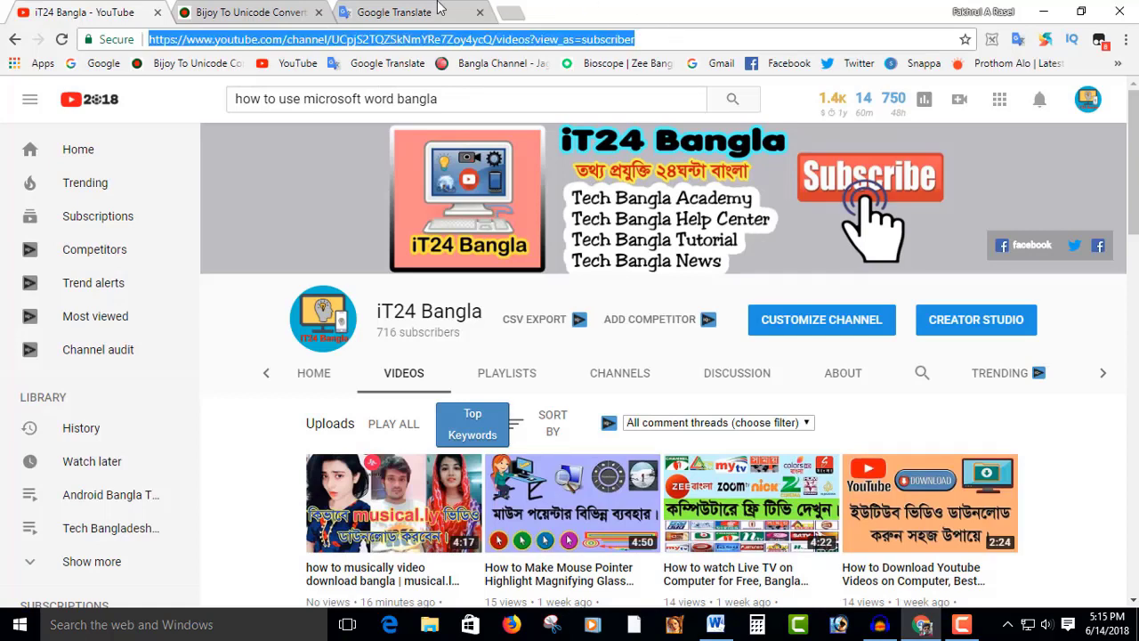
left_click(1043, 11)
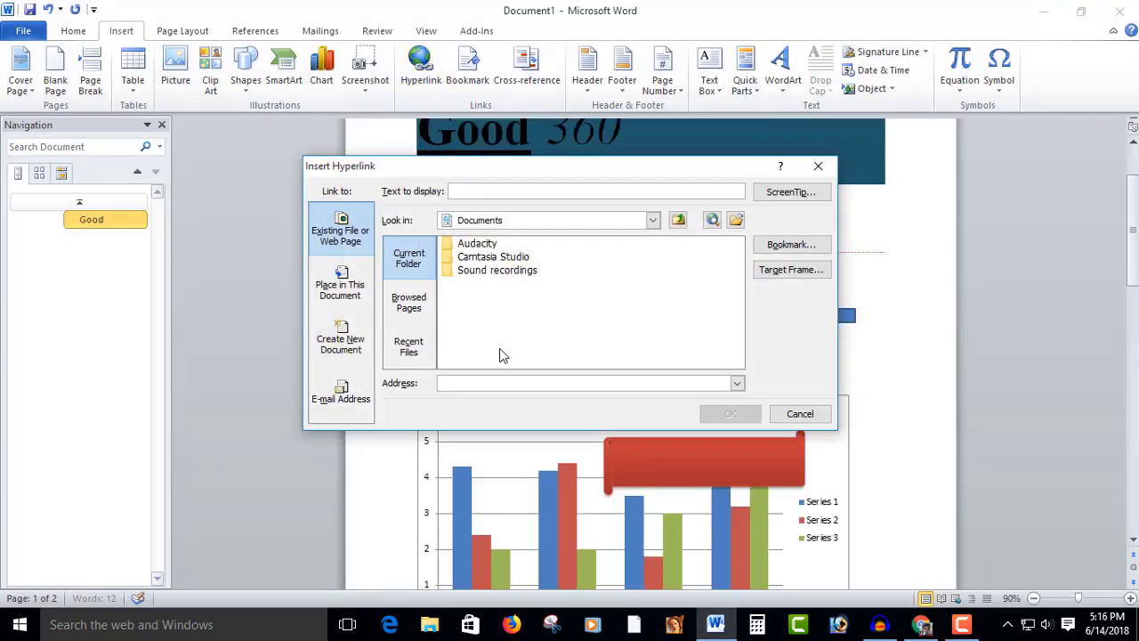
Step: Insert the YouTube channel hyperlink under Good and move the orange text box right, under the blue arrow
key("ctrl+v")
left_click(730, 414)
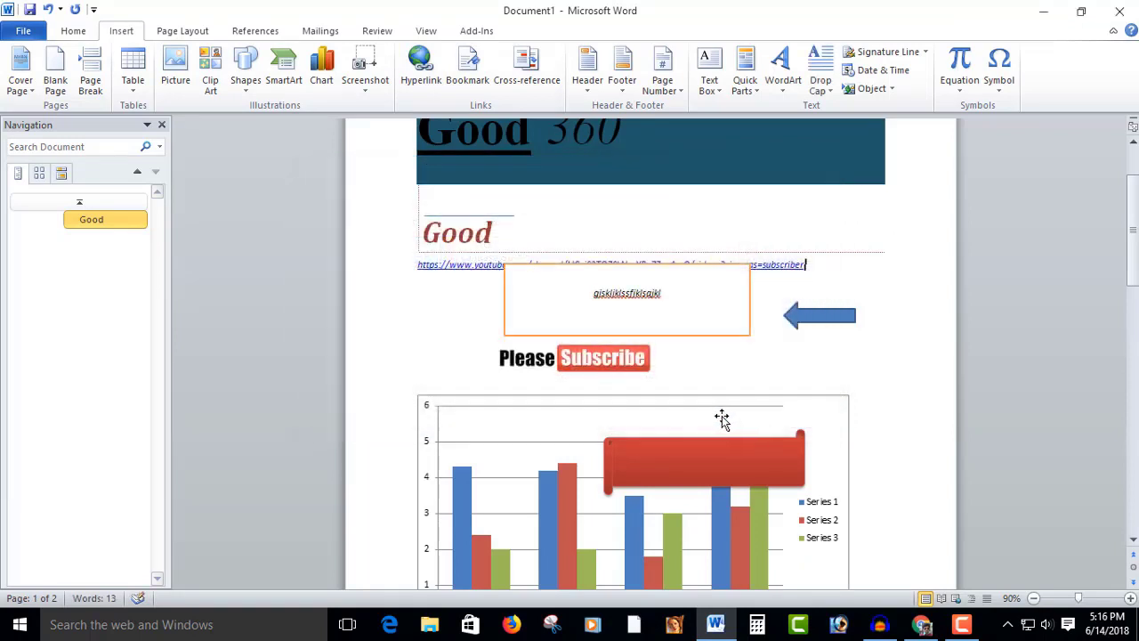
left_click(626, 266)
left_click_drag(625, 266, 802, 330)
Step: Add a blank line above the YouTube channel link
left_click(633, 267)
double_click(636, 268)
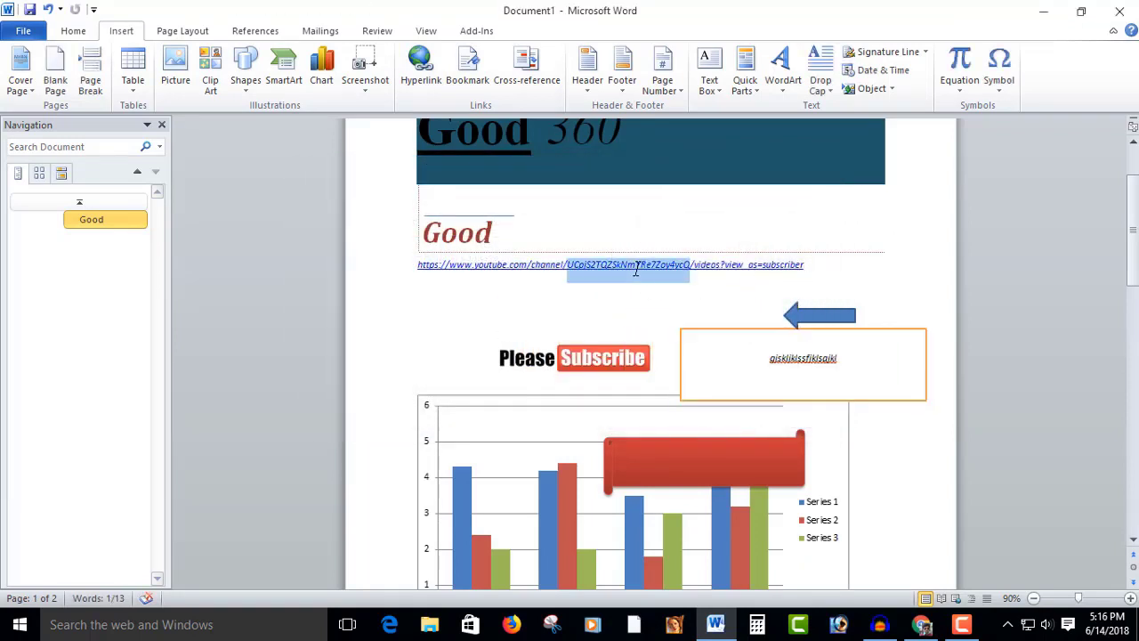
triple_click(636, 268)
left_click(547, 268)
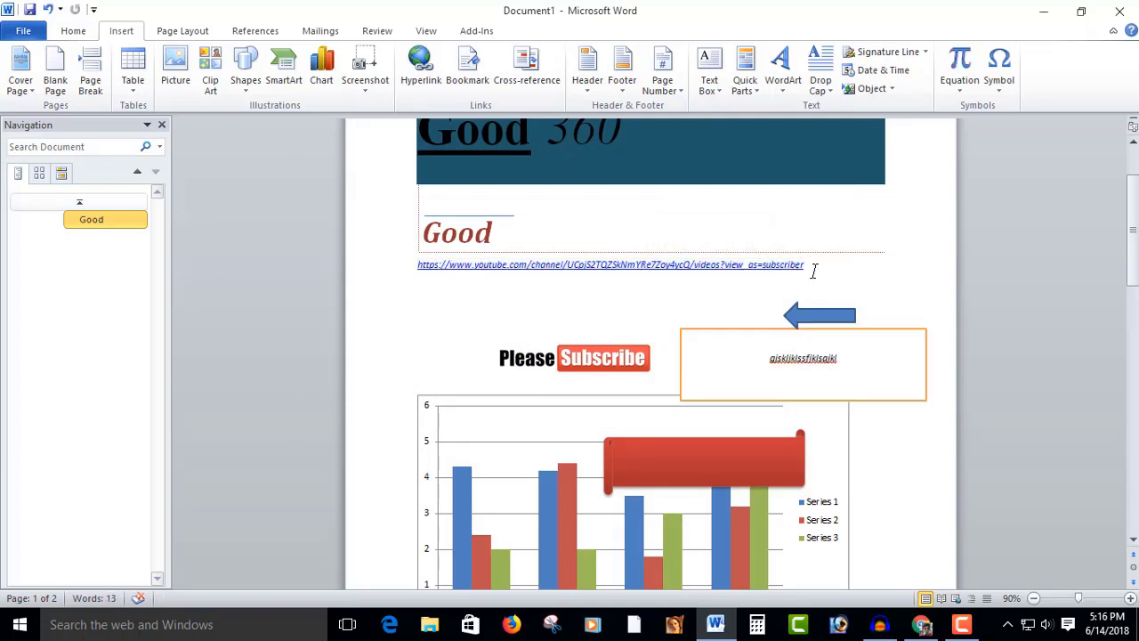
left_click_drag(817, 263, 463, 233)
left_click(714, 259)
left_click_drag(812, 265, 434, 267)
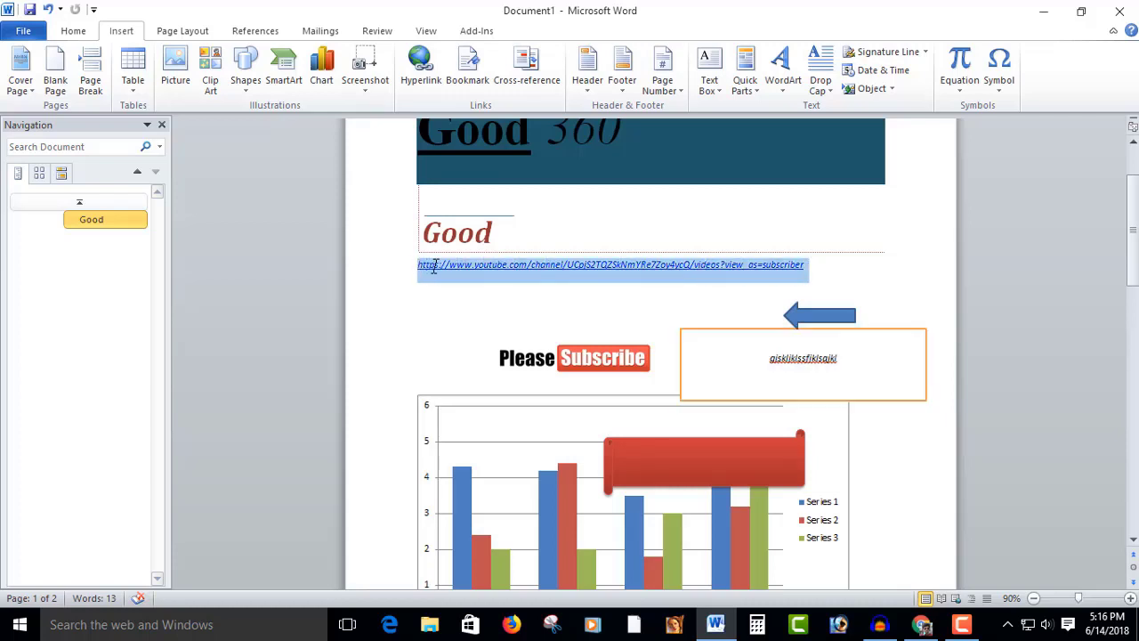
left_click(525, 269)
key("Return")
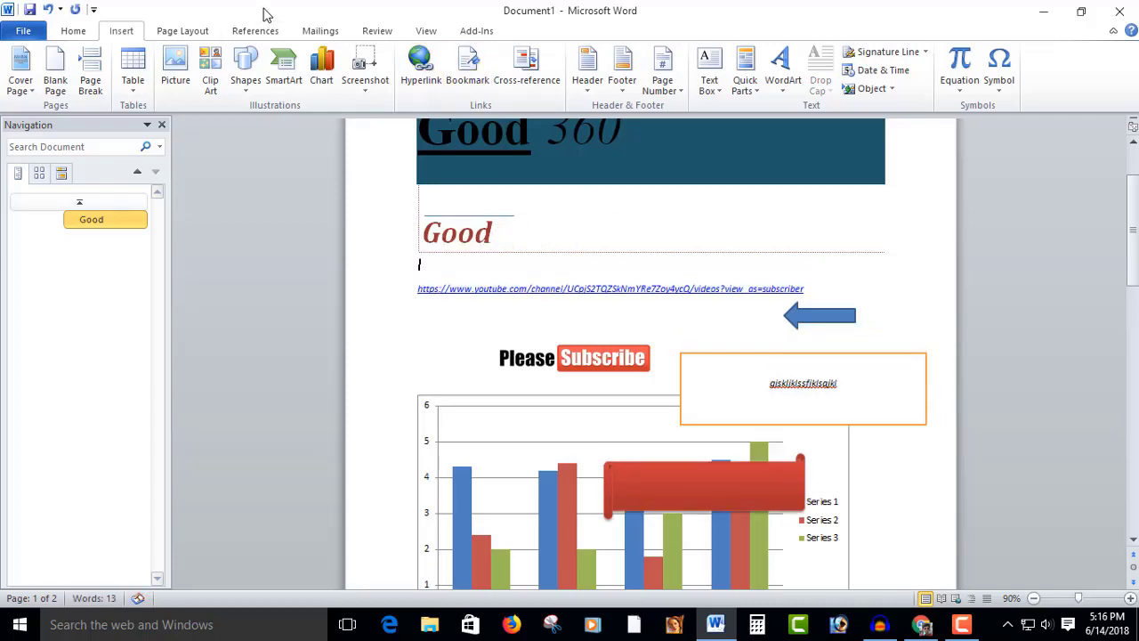
Step: On the blank line, insert a YouTube channel hyperlink whose display text is 'iT24 Bangla'
left_click(412, 80)
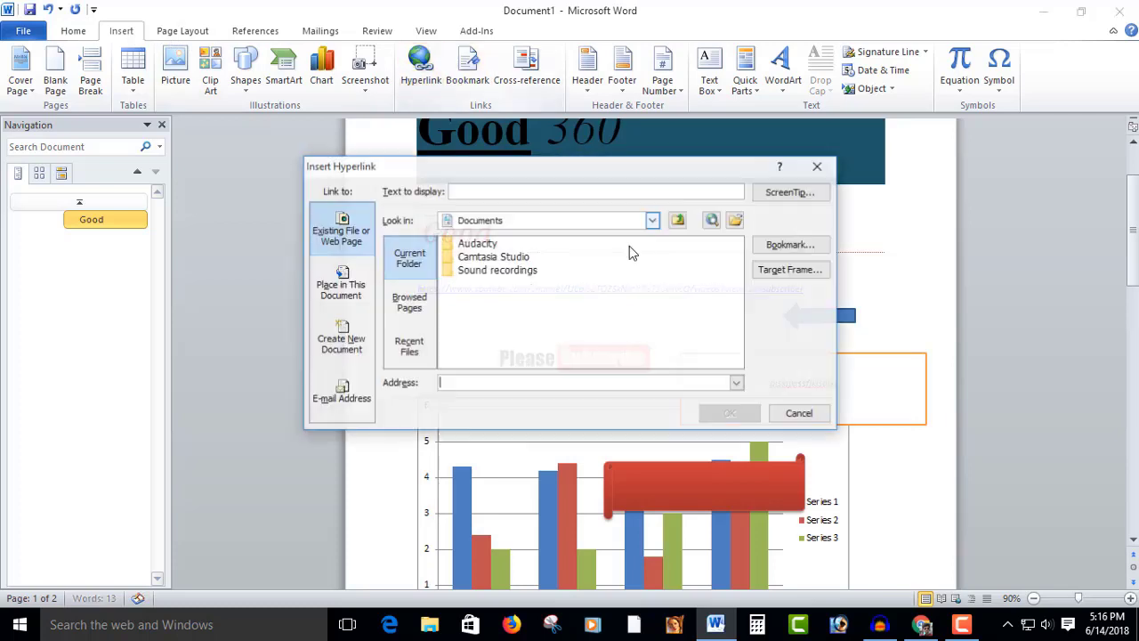
left_click(496, 383)
key("ctrl+v")
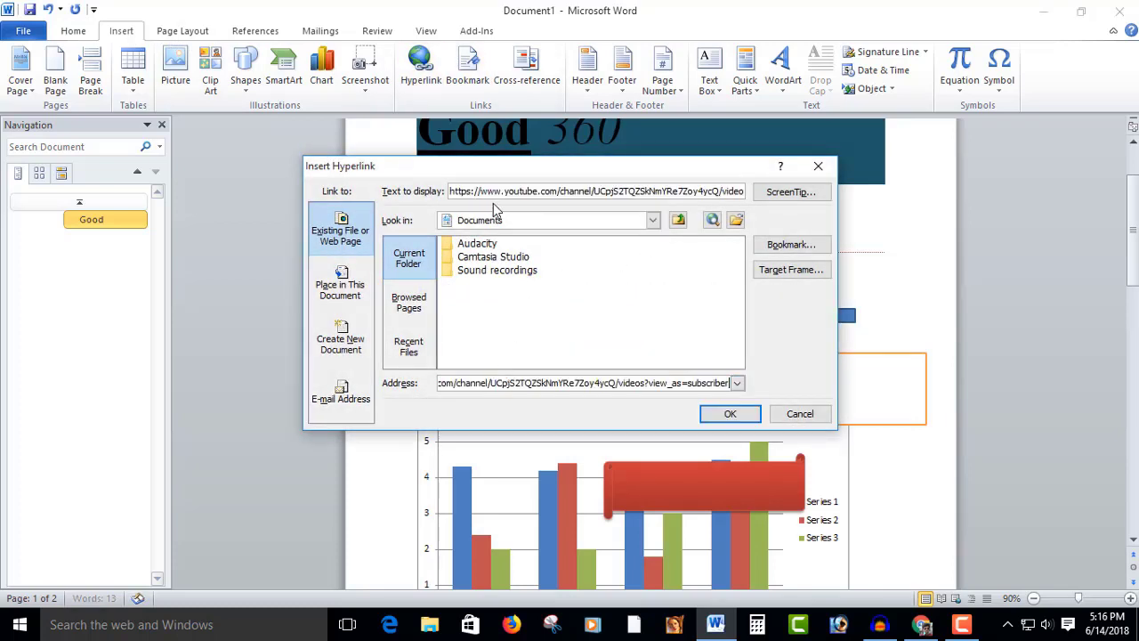
left_click(521, 220)
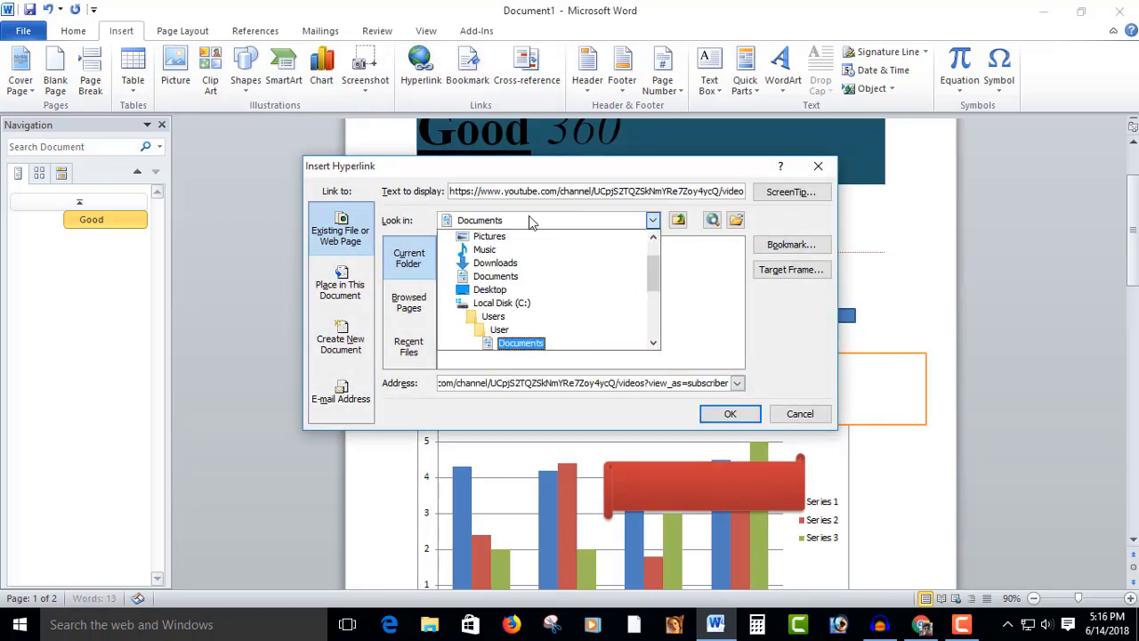
left_click(530, 220)
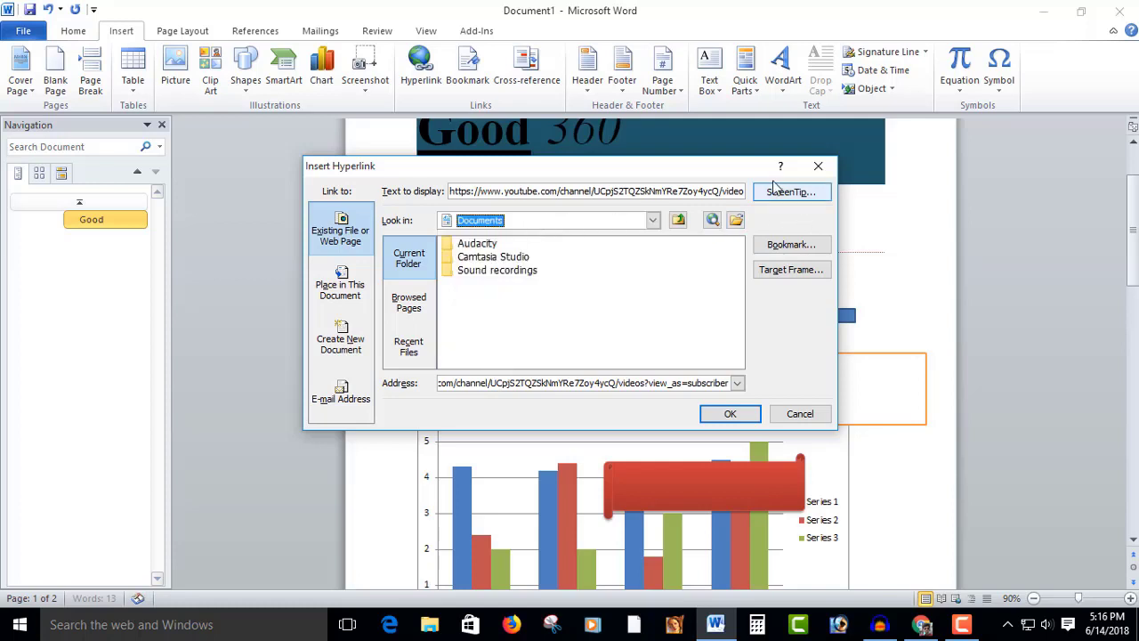
triple_click(680, 191)
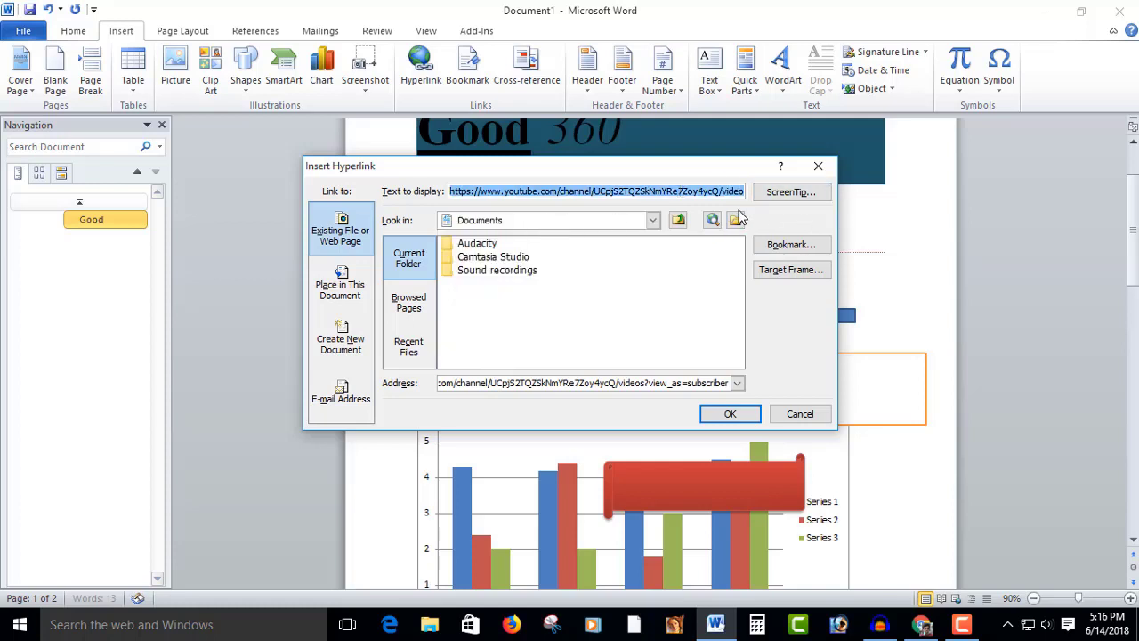
type("iT24 Bangla")
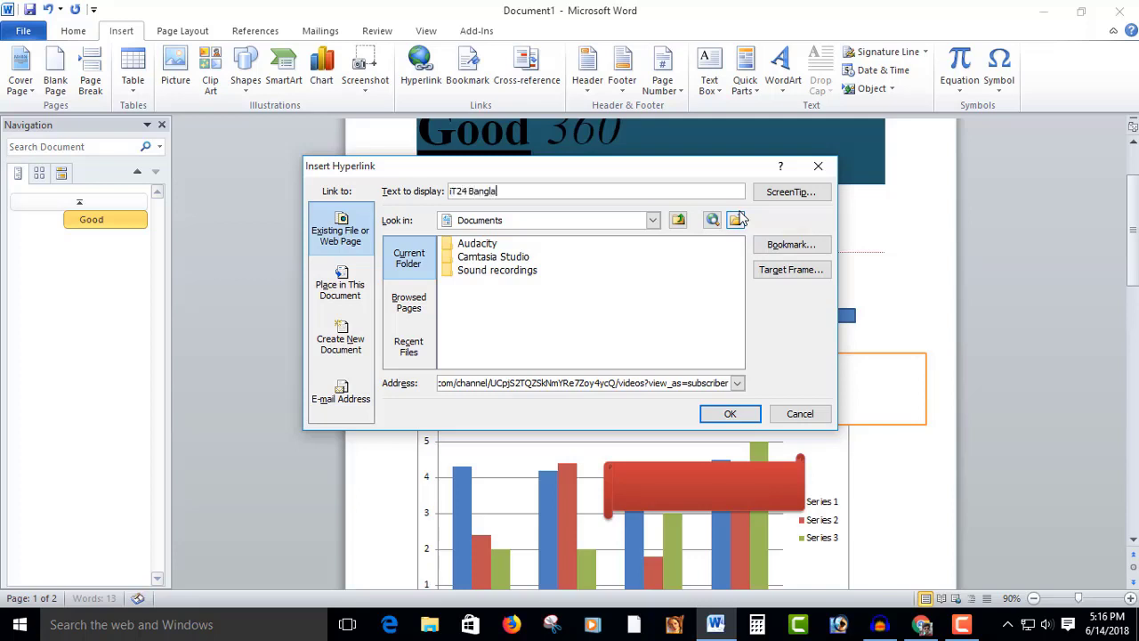
left_click(744, 415)
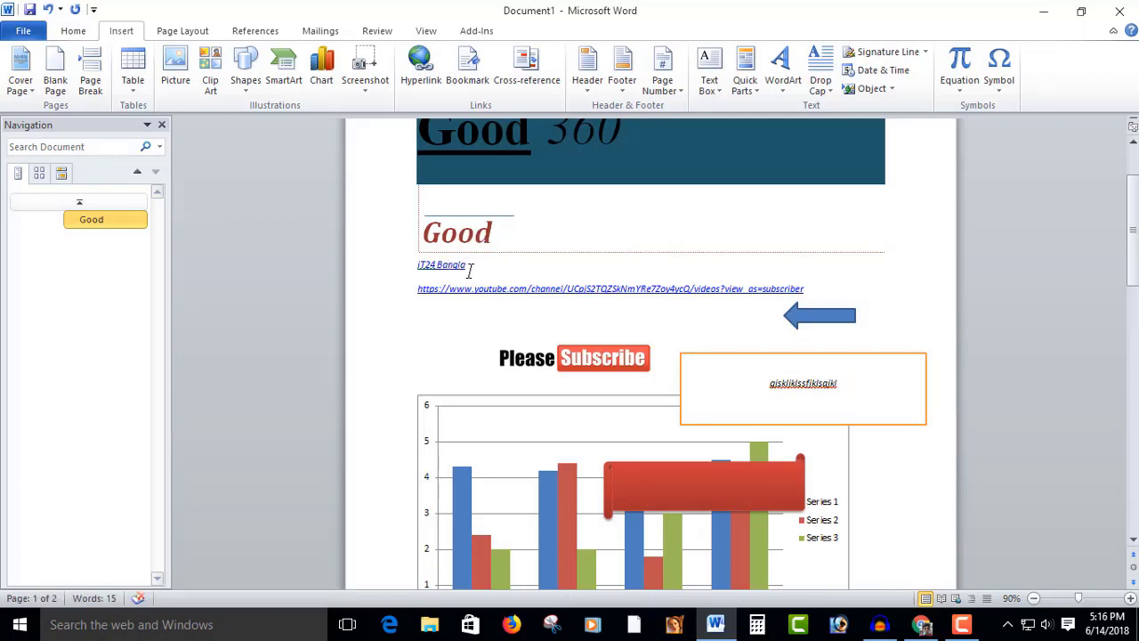
left_click_drag(469, 265, 416, 265)
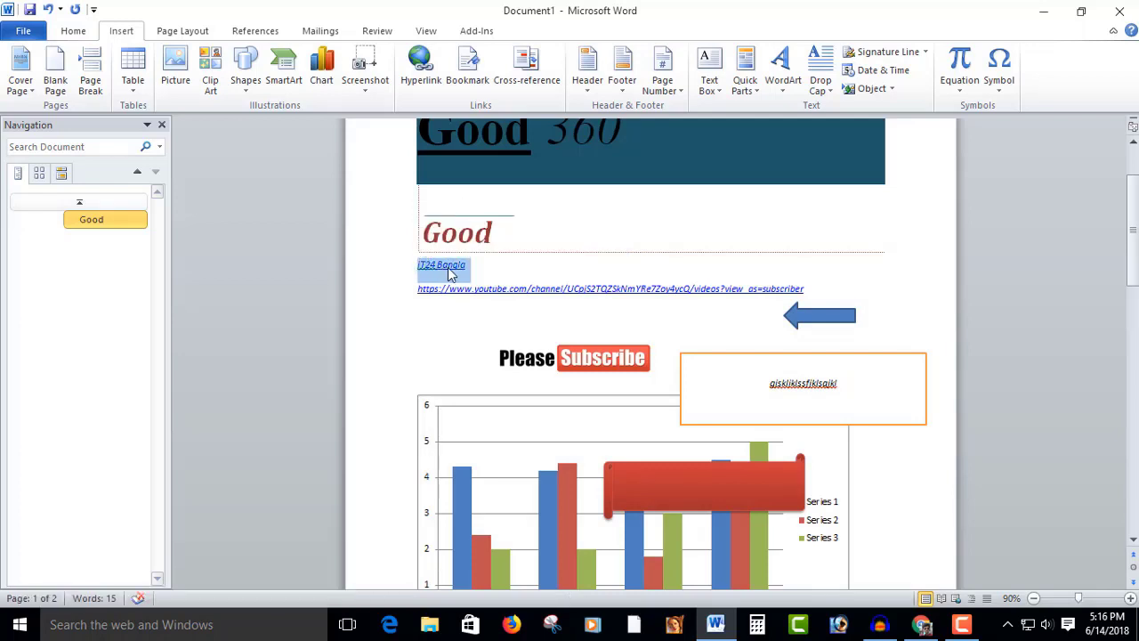
left_click(467, 264)
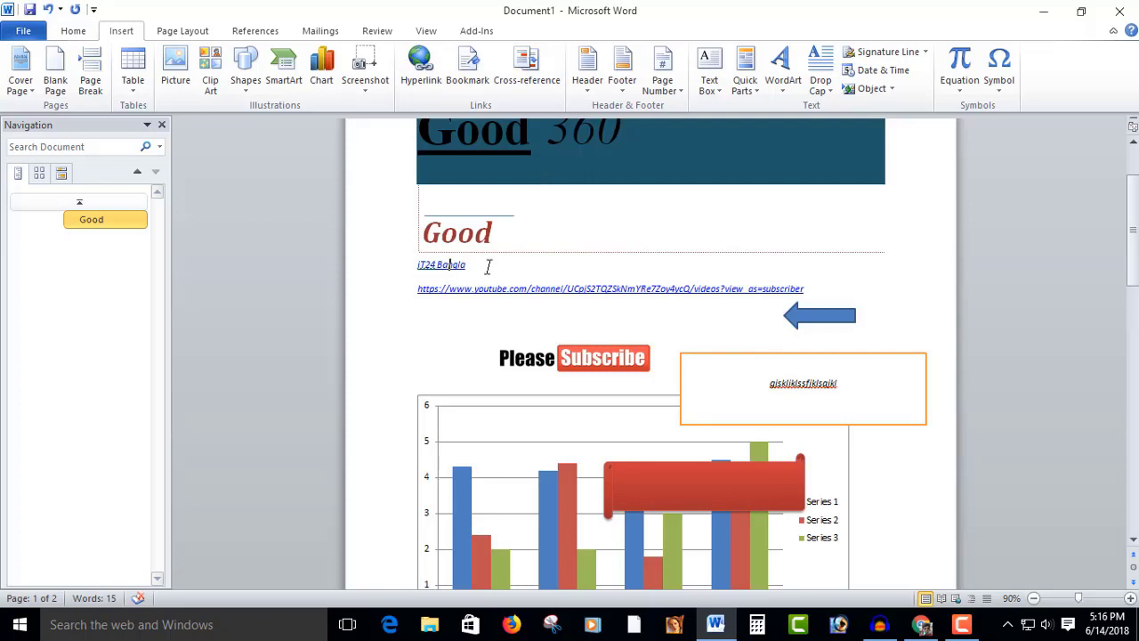
left_click_drag(466, 271, 401, 264)
left_click(461, 267)
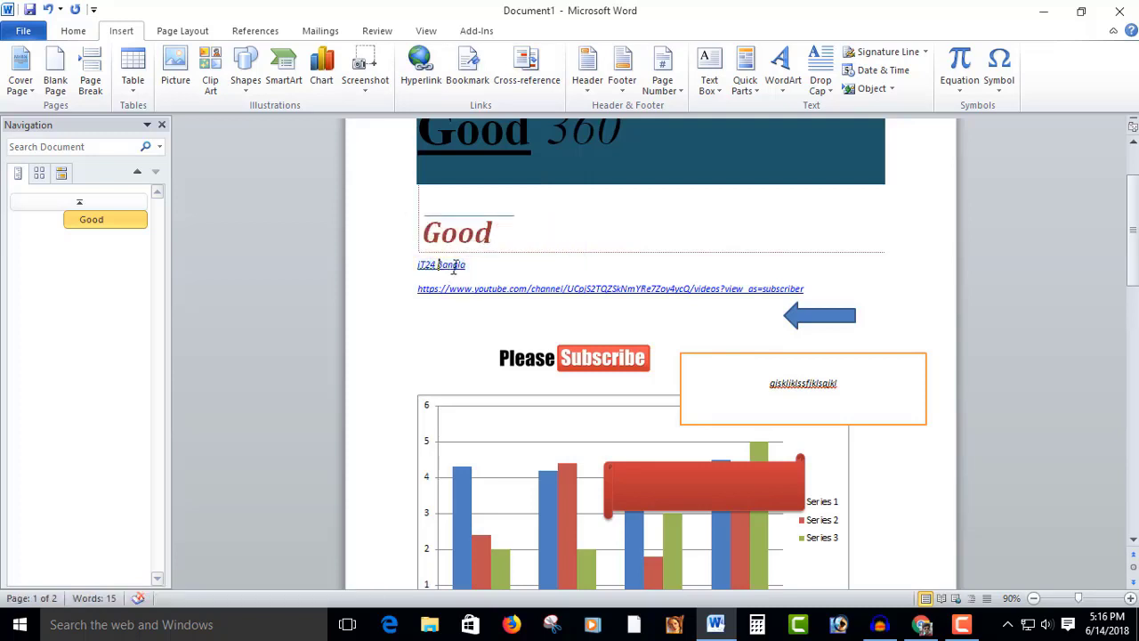
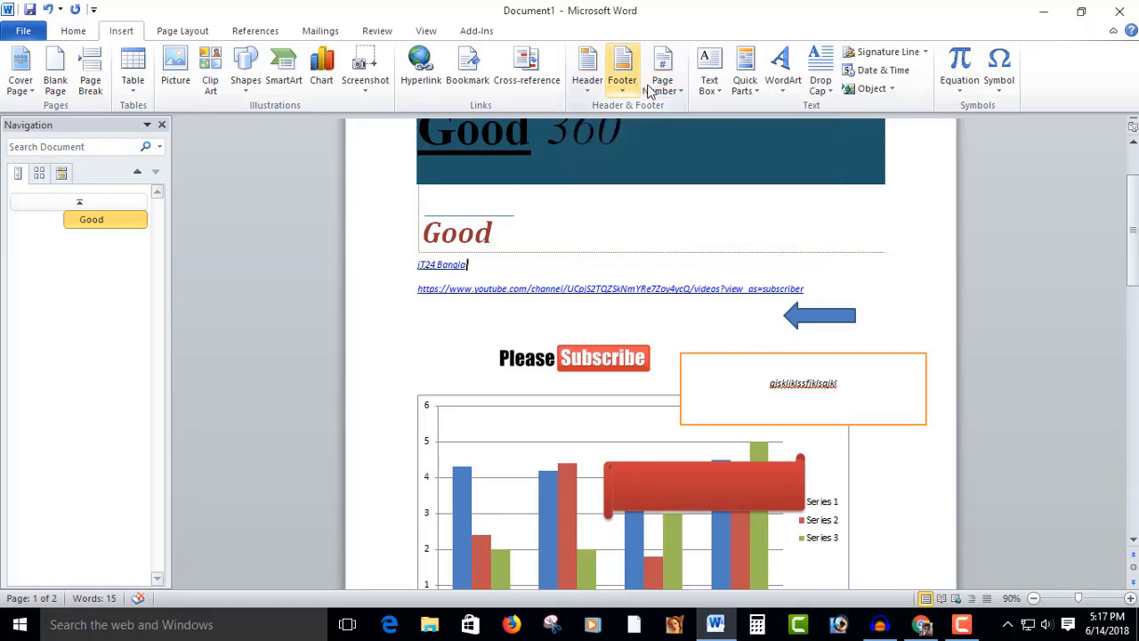
Step: Insert the Alphabet header, title it 'iT24 Bangla', and return to the document body
left_click(594, 95)
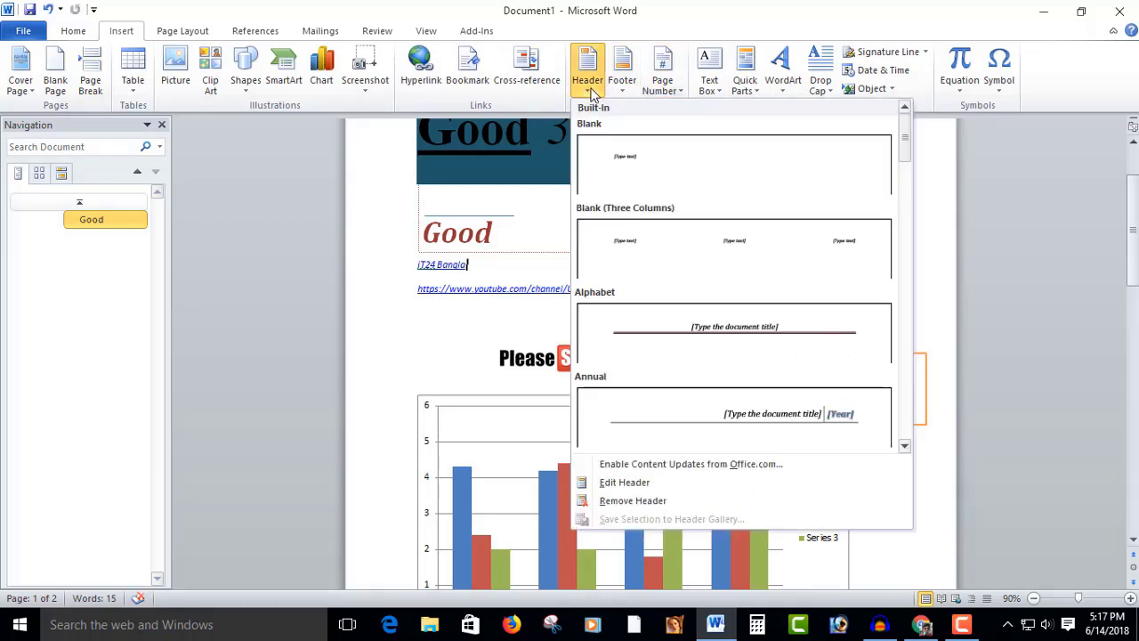
left_click(744, 339)
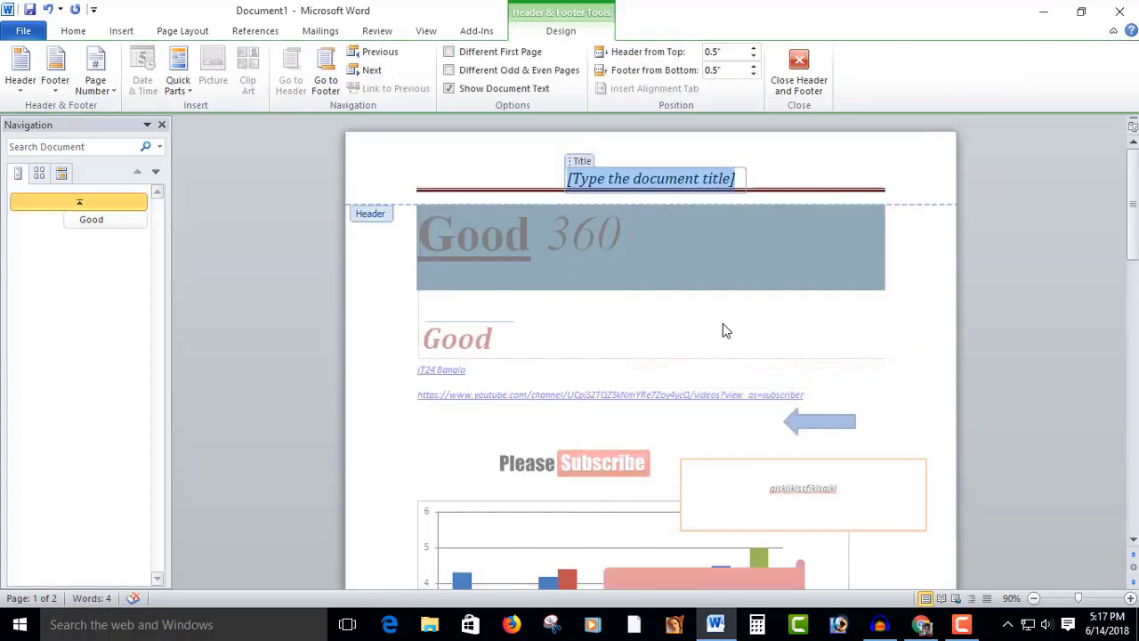
scroll(719, 247, "down", 7)
scroll(719, 247, "up", 8)
type("iTG")
key("BackSpace")
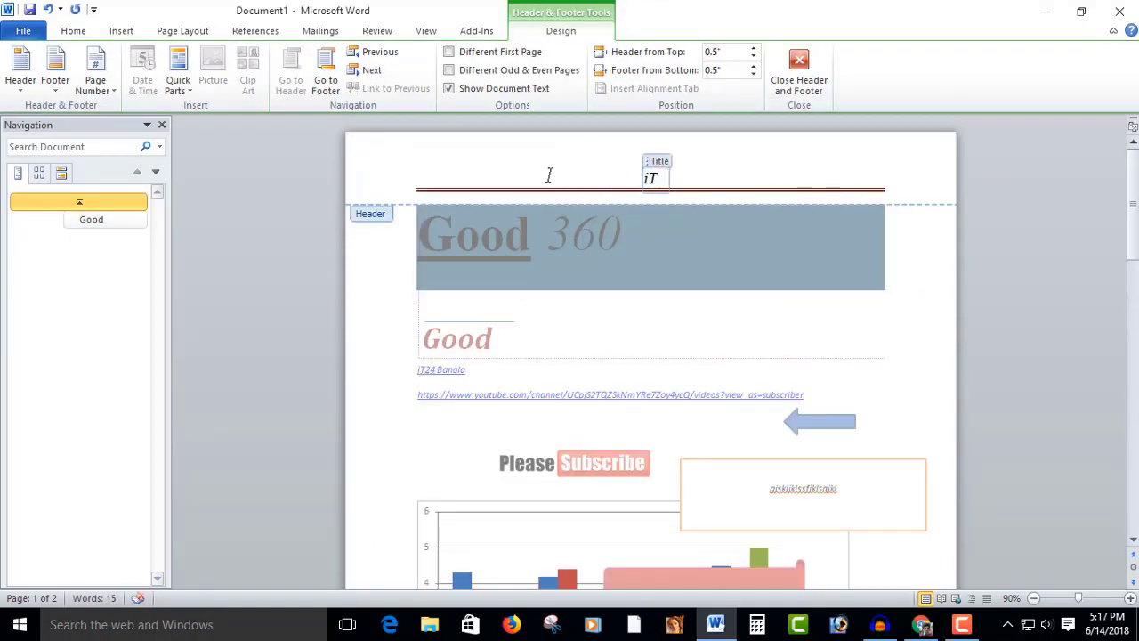
type("24 Bangla")
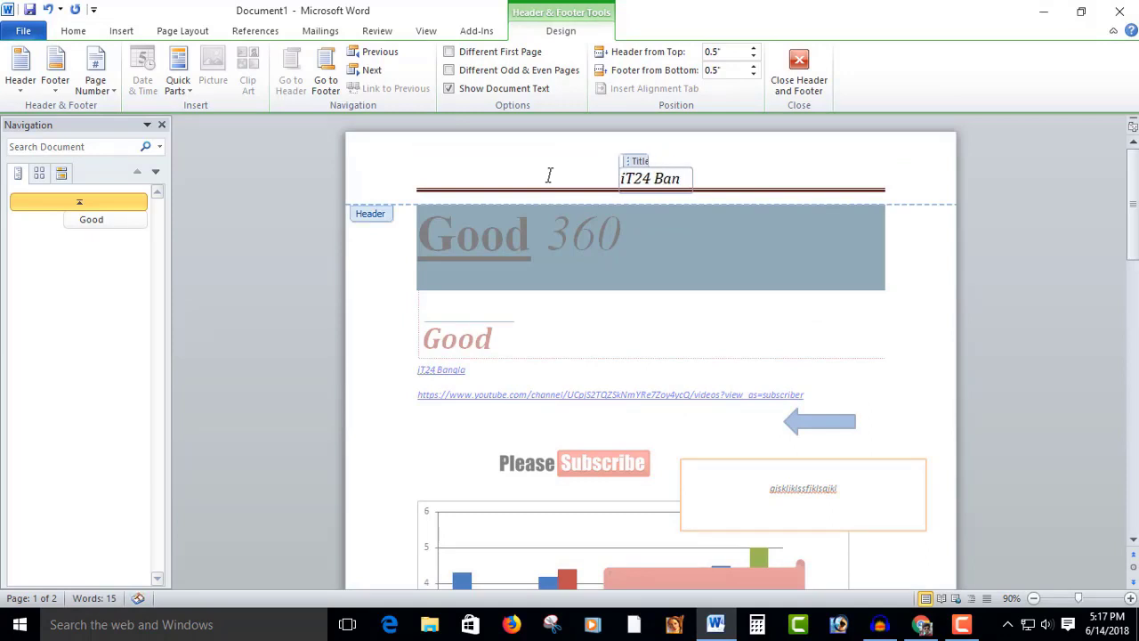
double_click(713, 248)
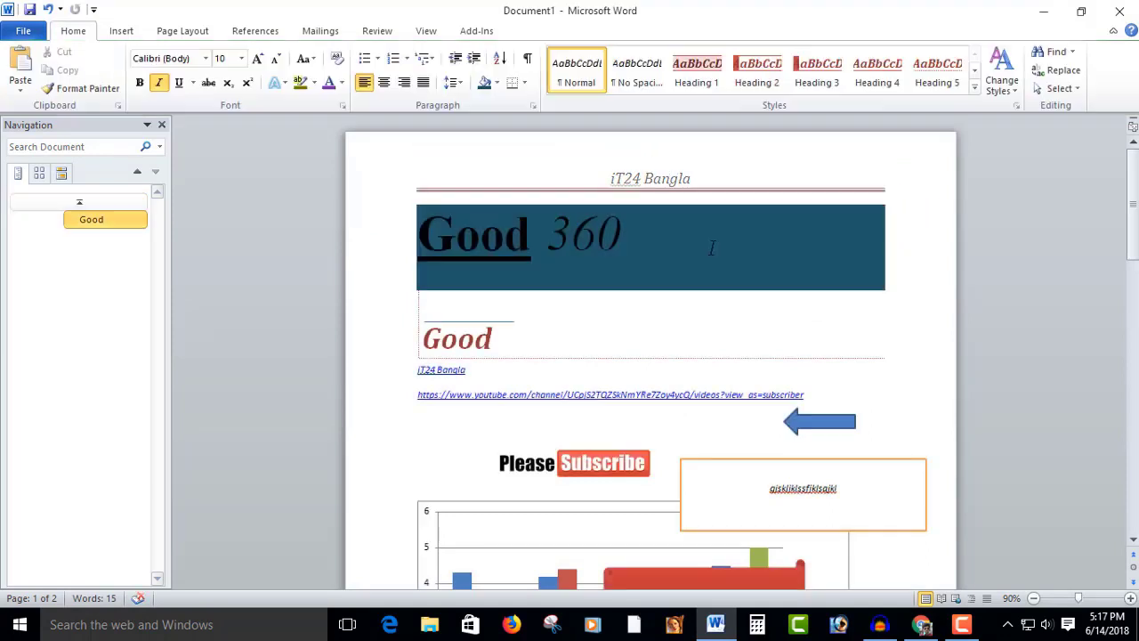
double_click(679, 181)
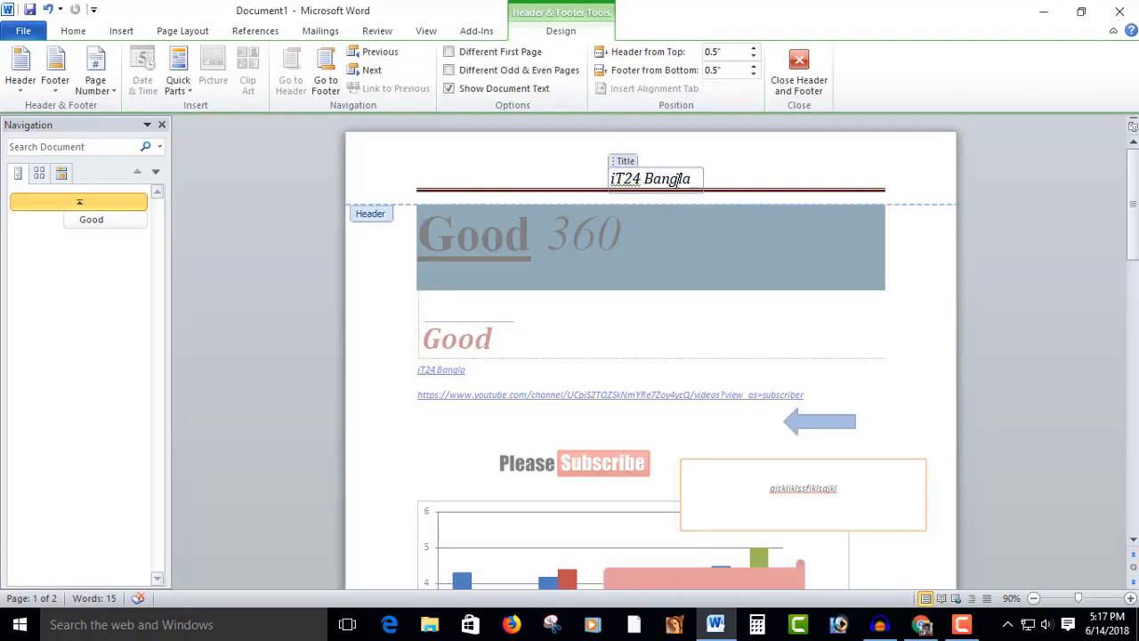
double_click(726, 302)
scroll(730, 294, "down", 15)
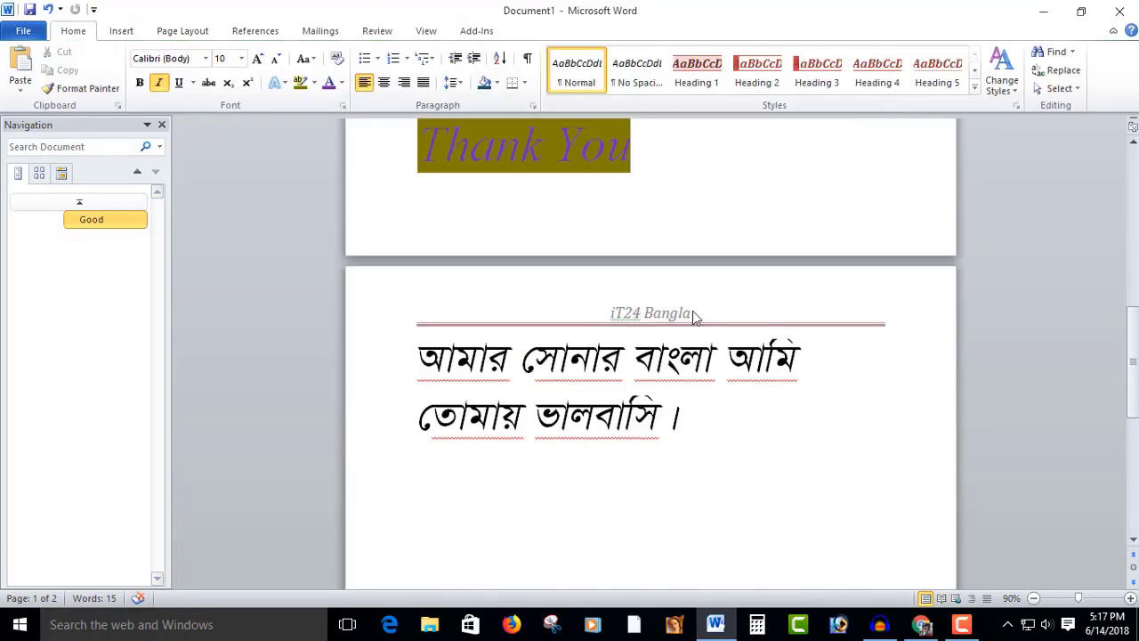
Step: Insert the Annual footer design and close footer editing
left_click(119, 31)
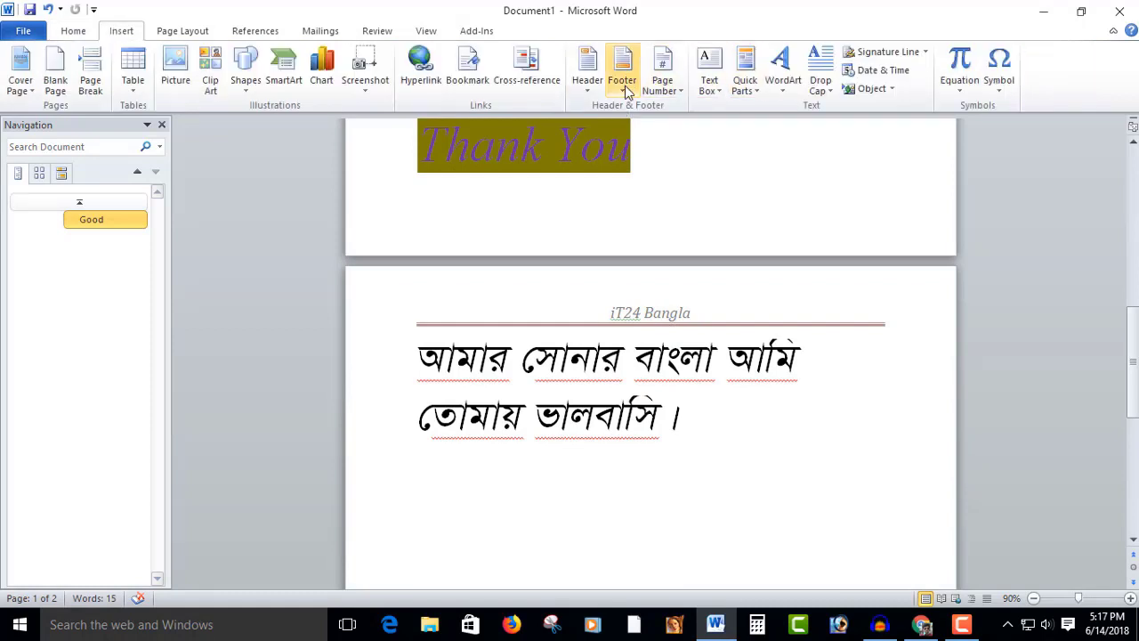
left_click(627, 89)
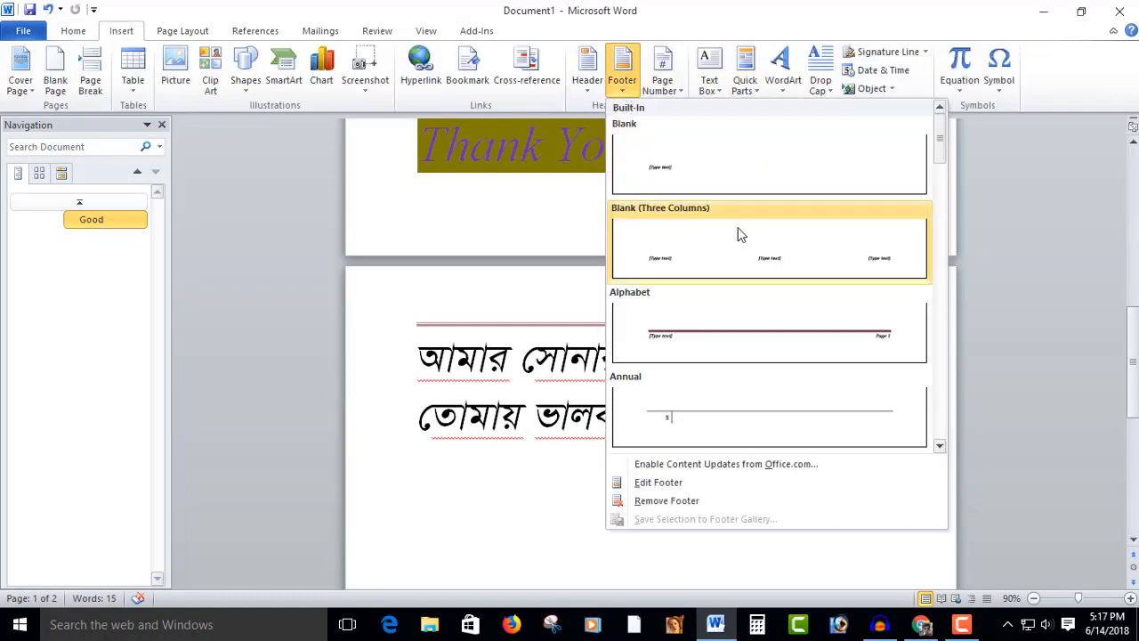
scroll(766, 329, "down", 6)
scroll(686, 183, "up", 6)
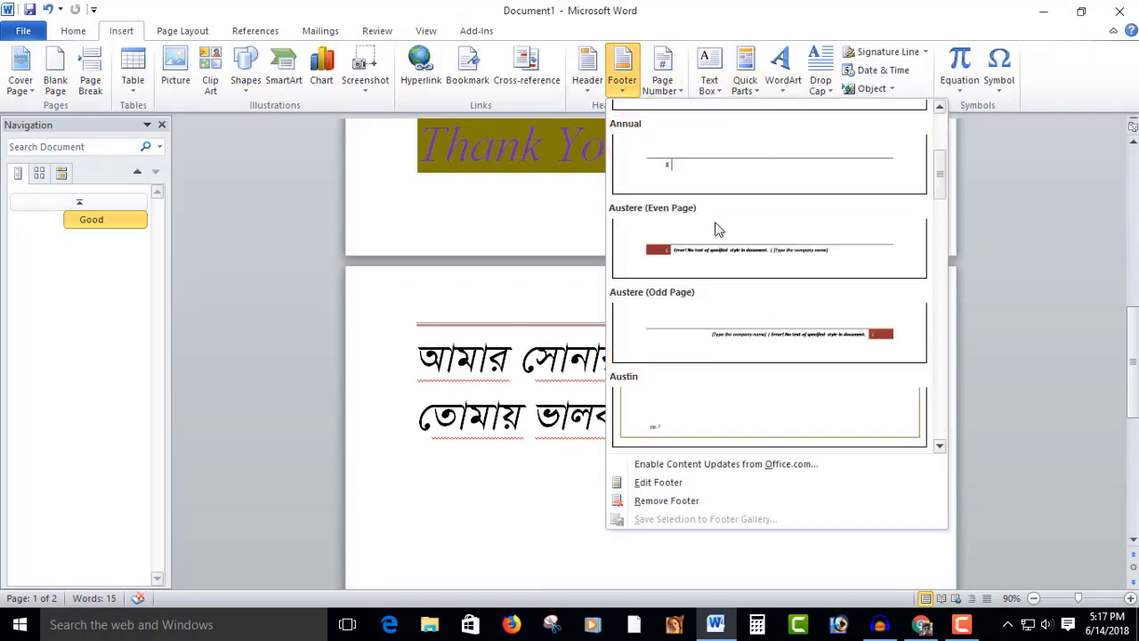
left_click(683, 429)
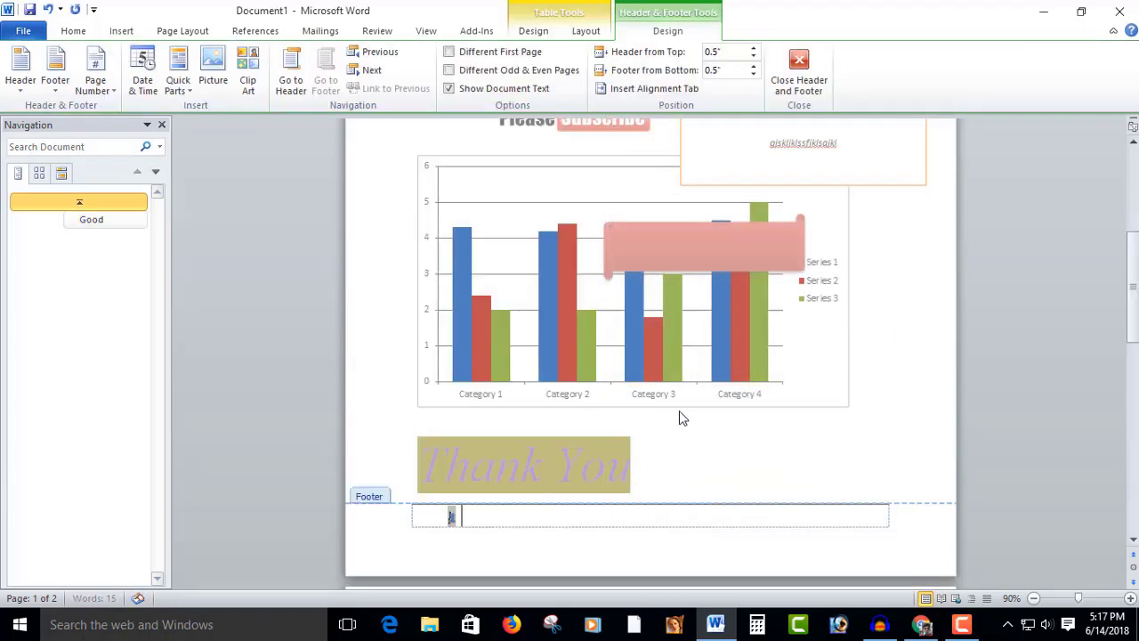
double_click(561, 398)
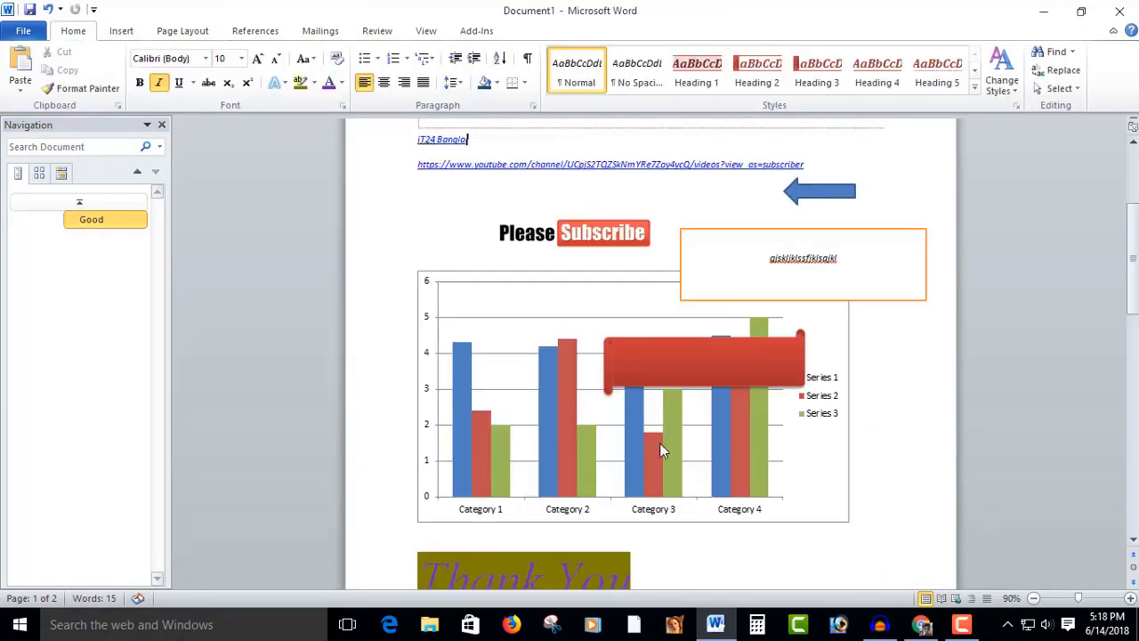
scroll(660, 442, "down", 6)
scroll(497, 361, "down", 3)
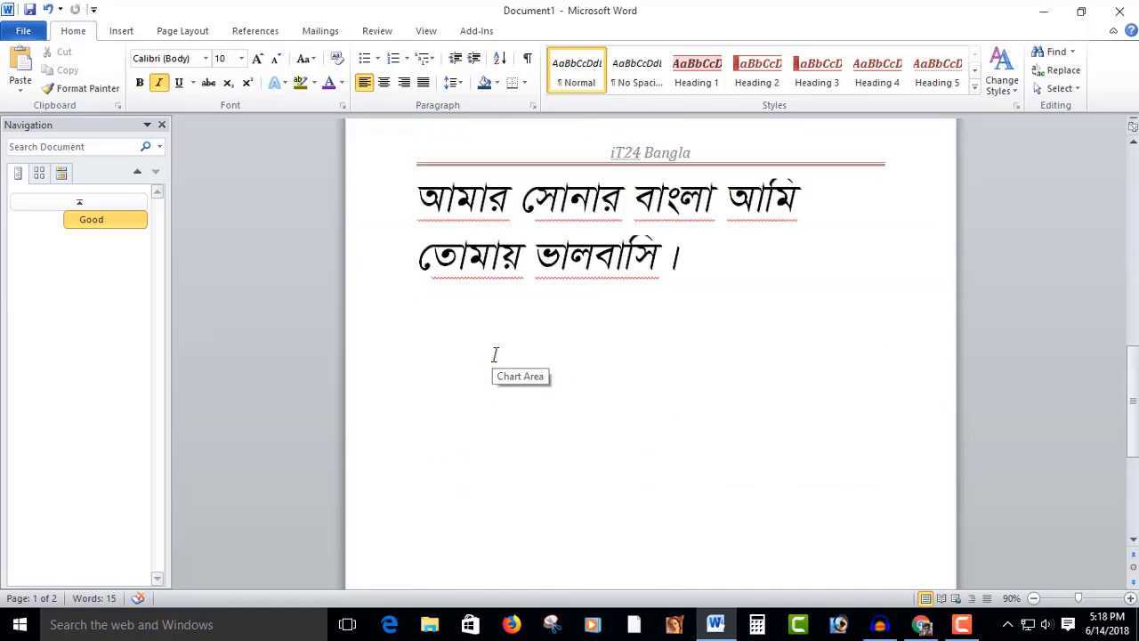
scroll(496, 356, "up", 2)
Step: Add a Plain Number 2 page number at the bottom of each page
left_click(125, 32)
left_click(674, 96)
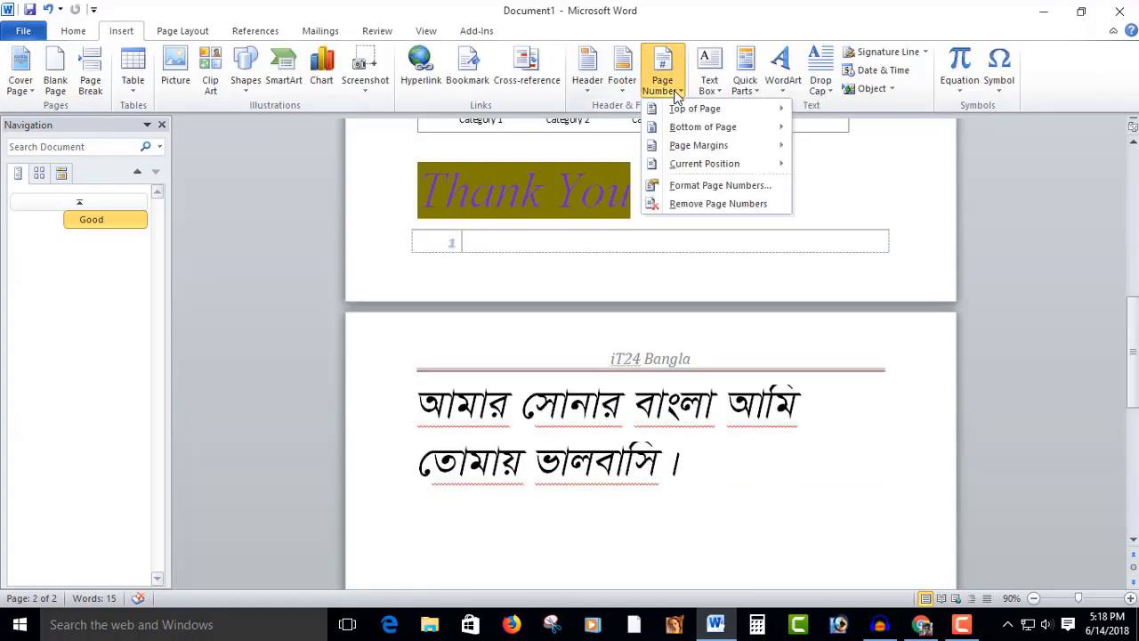
mouse_move(732, 108)
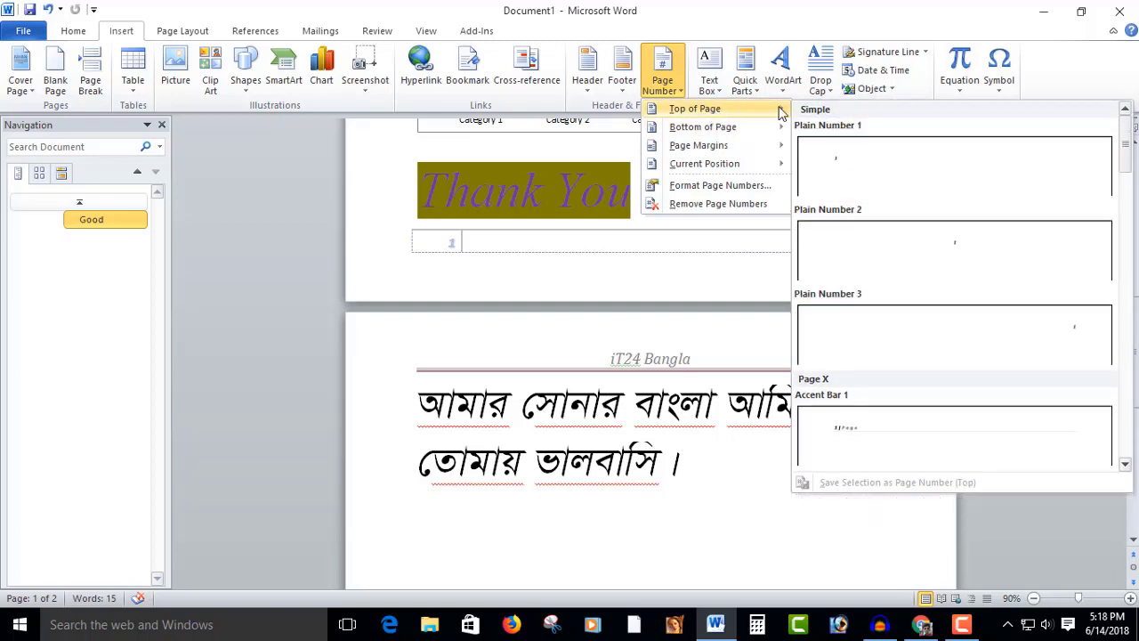
mouse_move(691, 133)
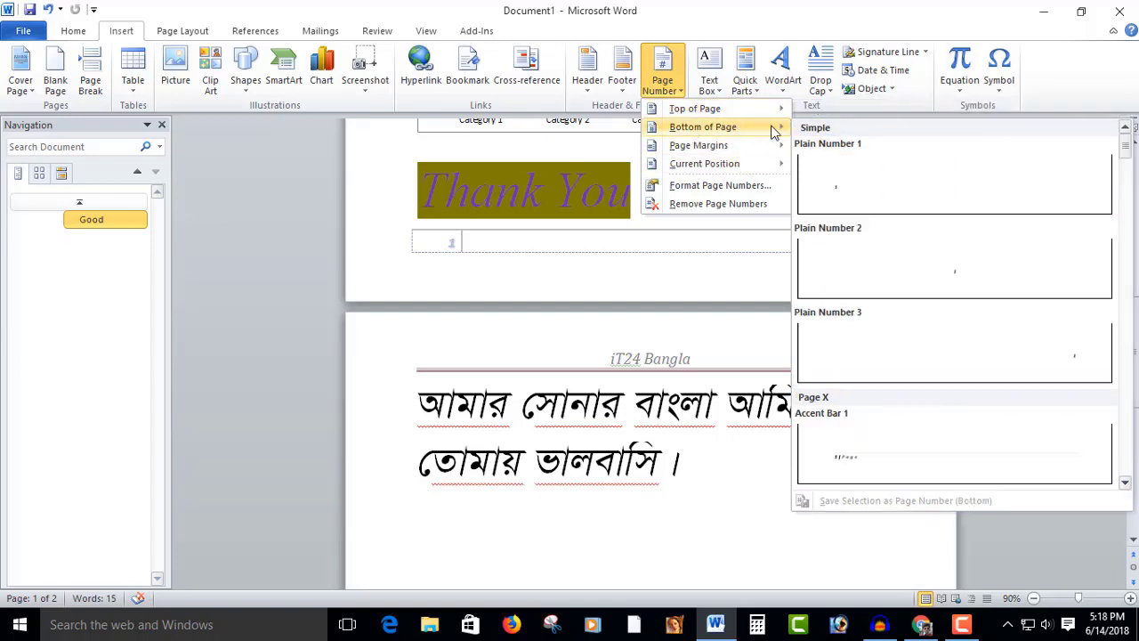
left_click(953, 278)
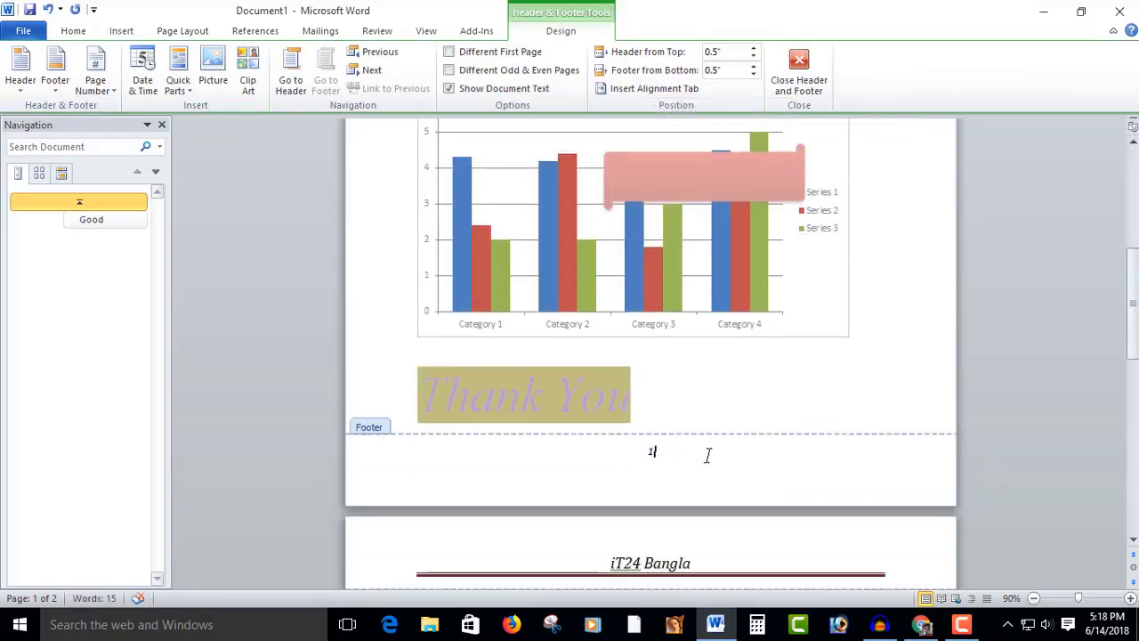
scroll(712, 428, "down", 1)
left_click(798, 71)
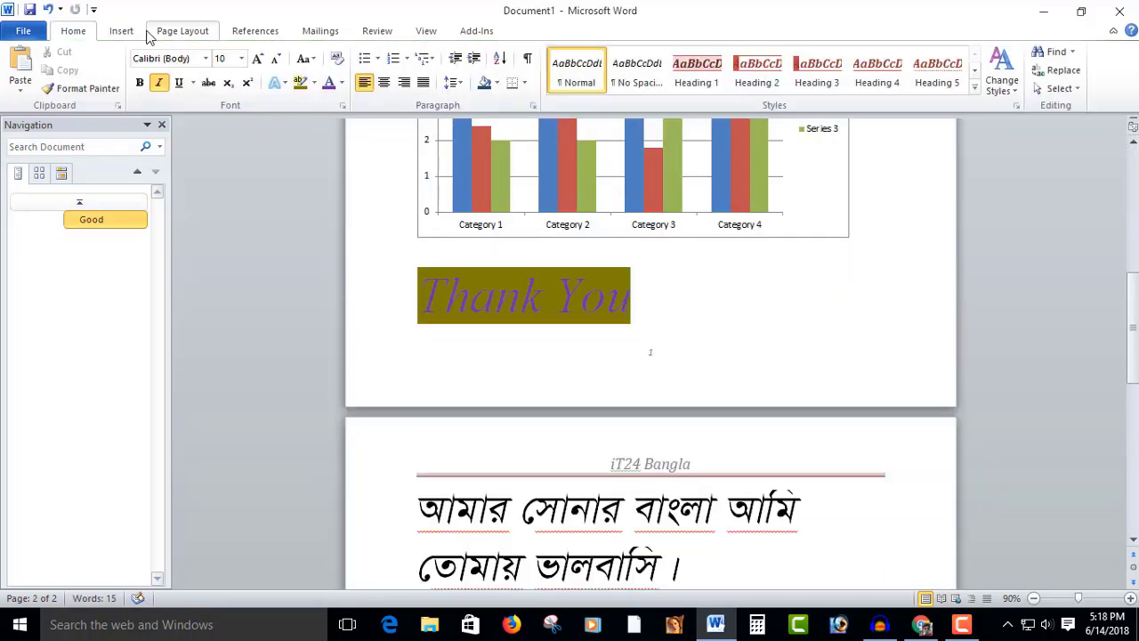
left_click(121, 30)
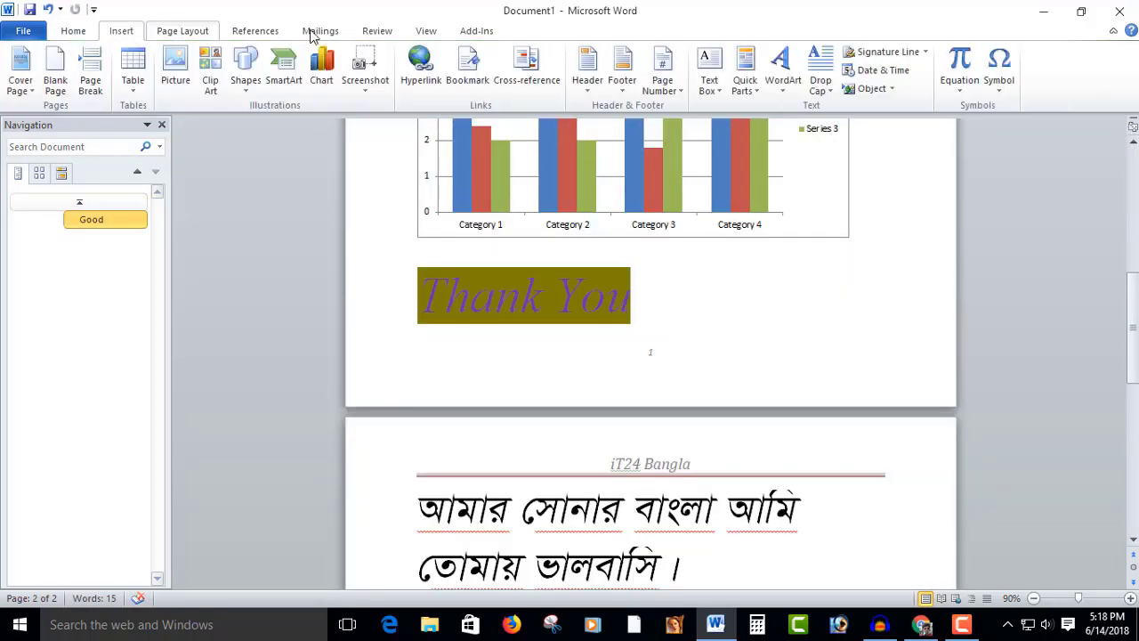
left_click(721, 93)
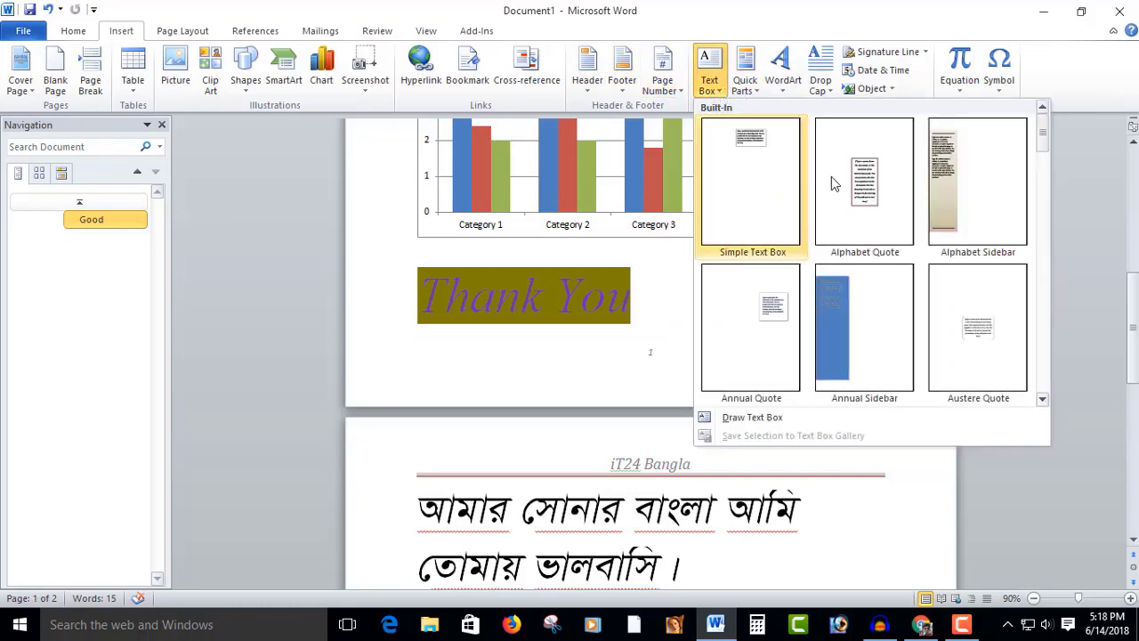
left_click(857, 194)
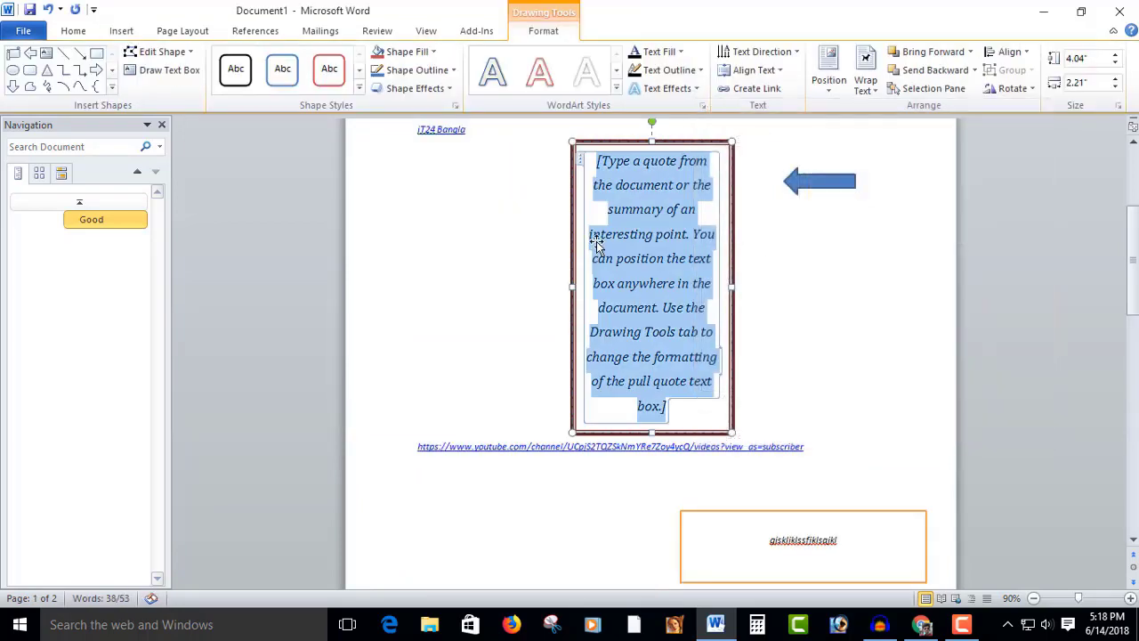
left_click(788, 240)
left_click(679, 227)
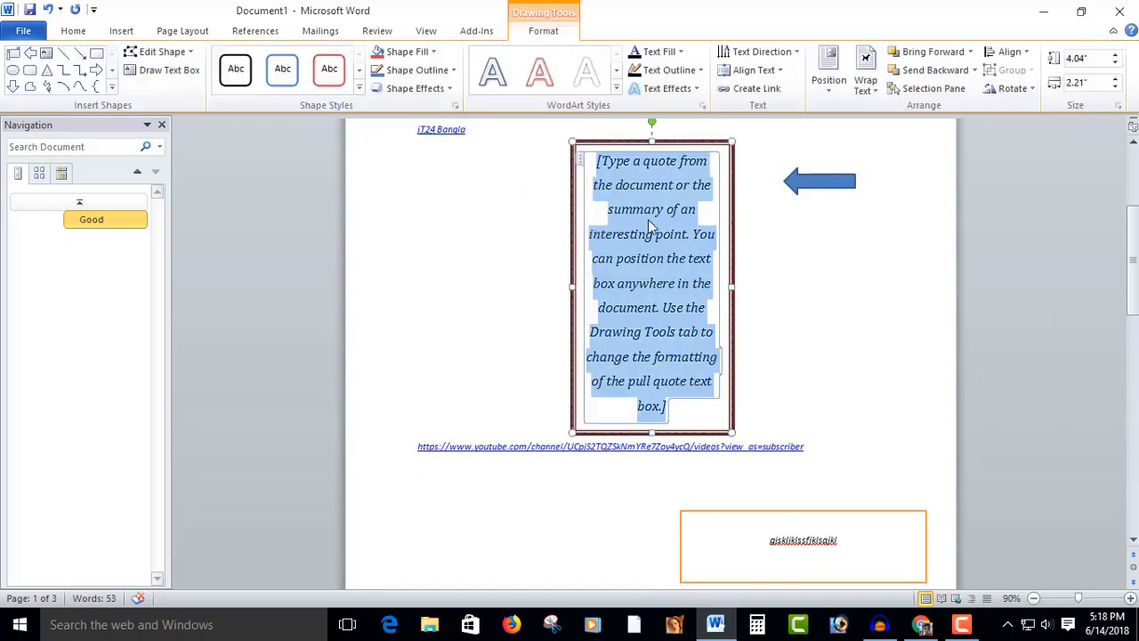
left_click(808, 246)
left_click(688, 153)
key("Delete")
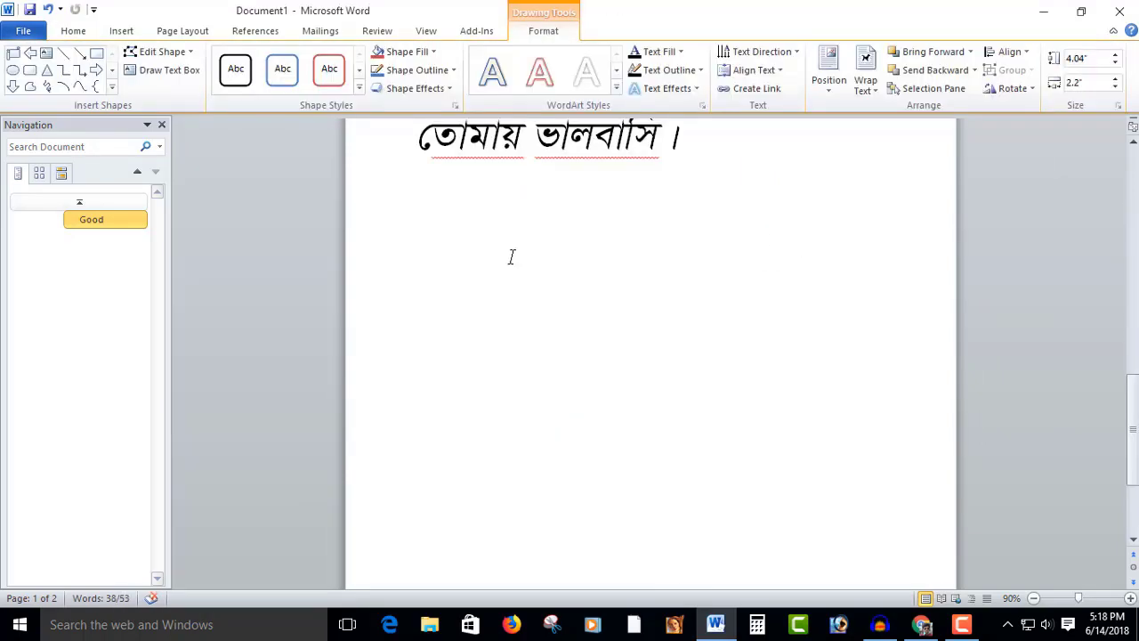
Step: Type the word 'Good' on page 2
left_click(121, 31)
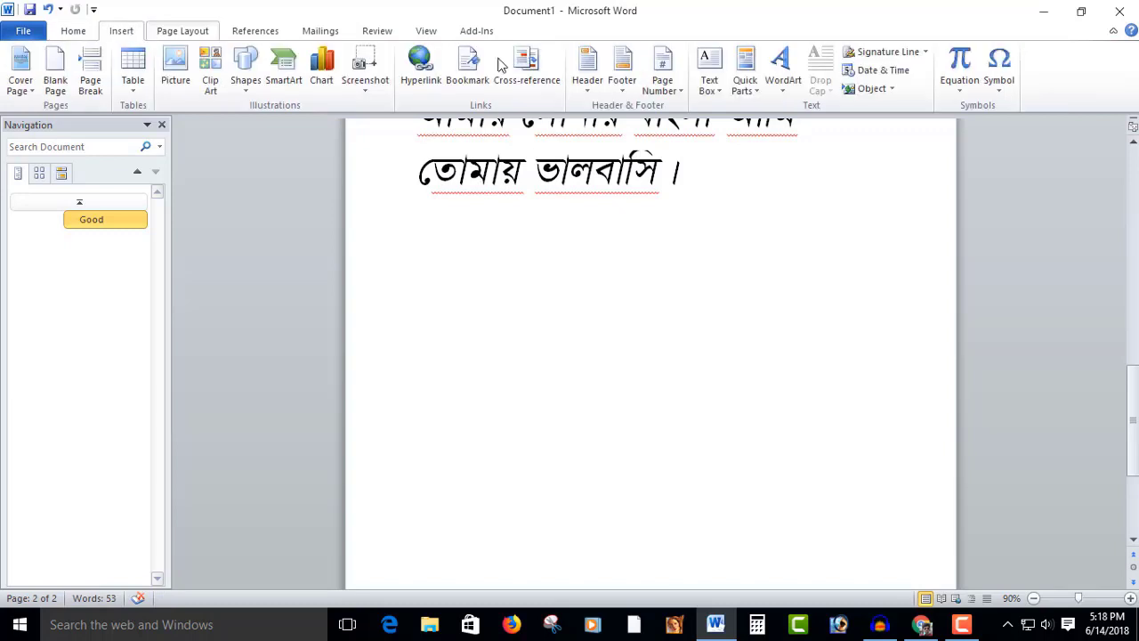
left_click(783, 80)
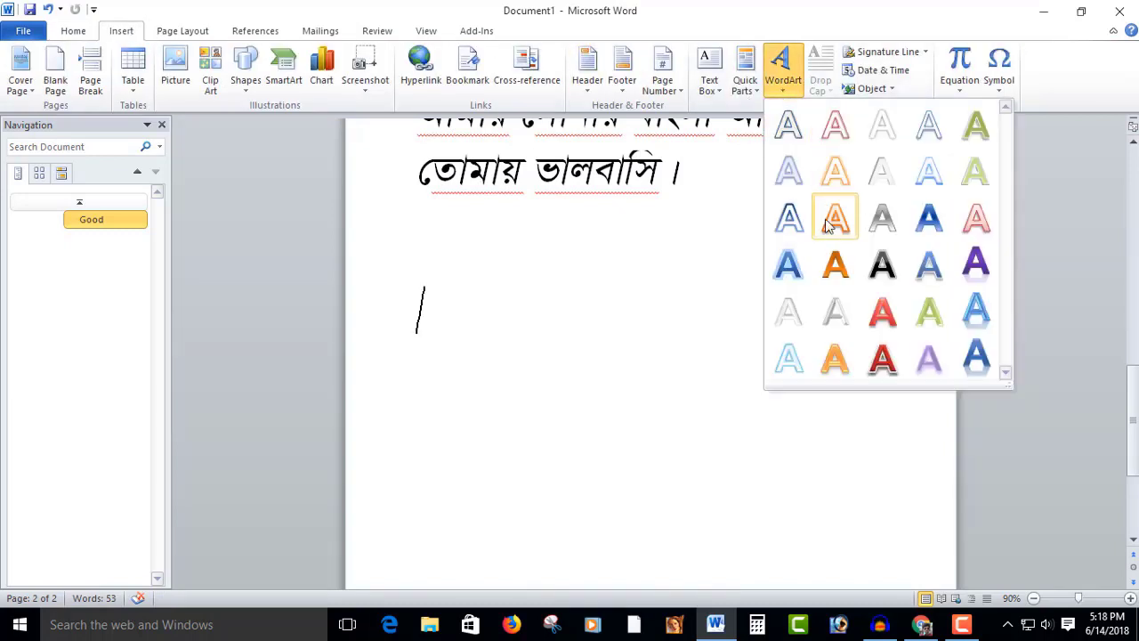
left_click(668, 255)
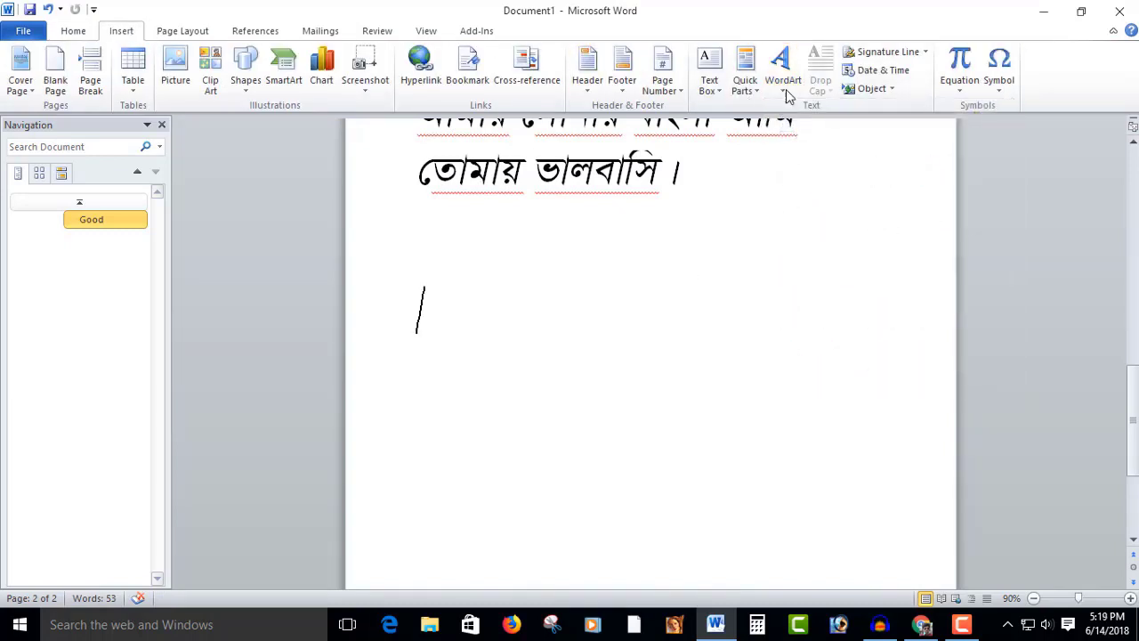
left_click(787, 89)
left_click(627, 295)
type("G")
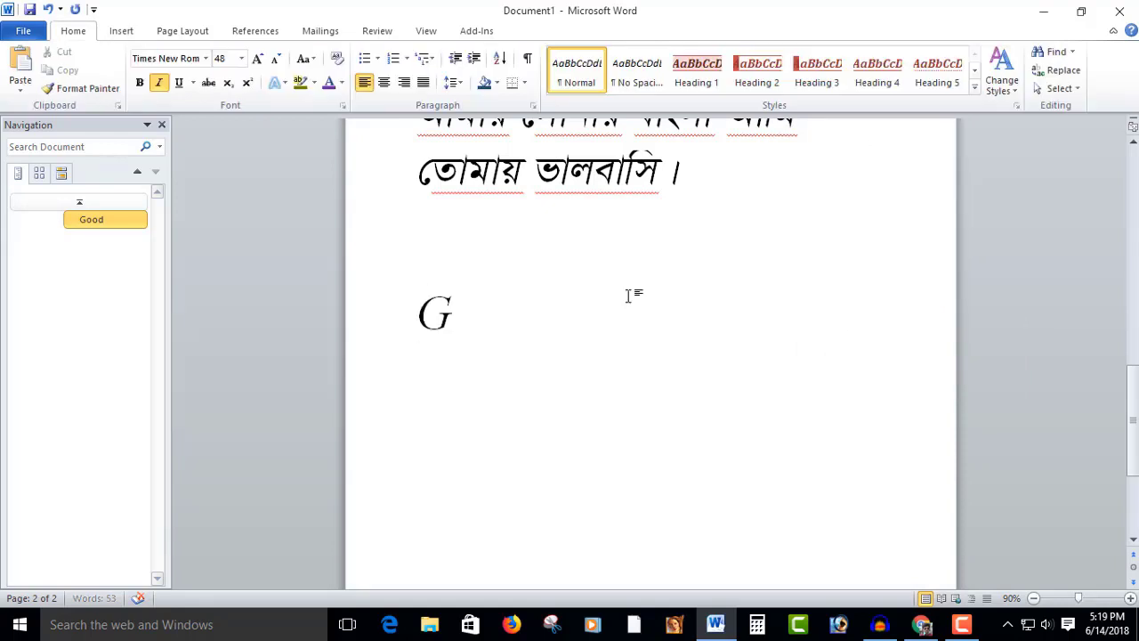
type("oo")
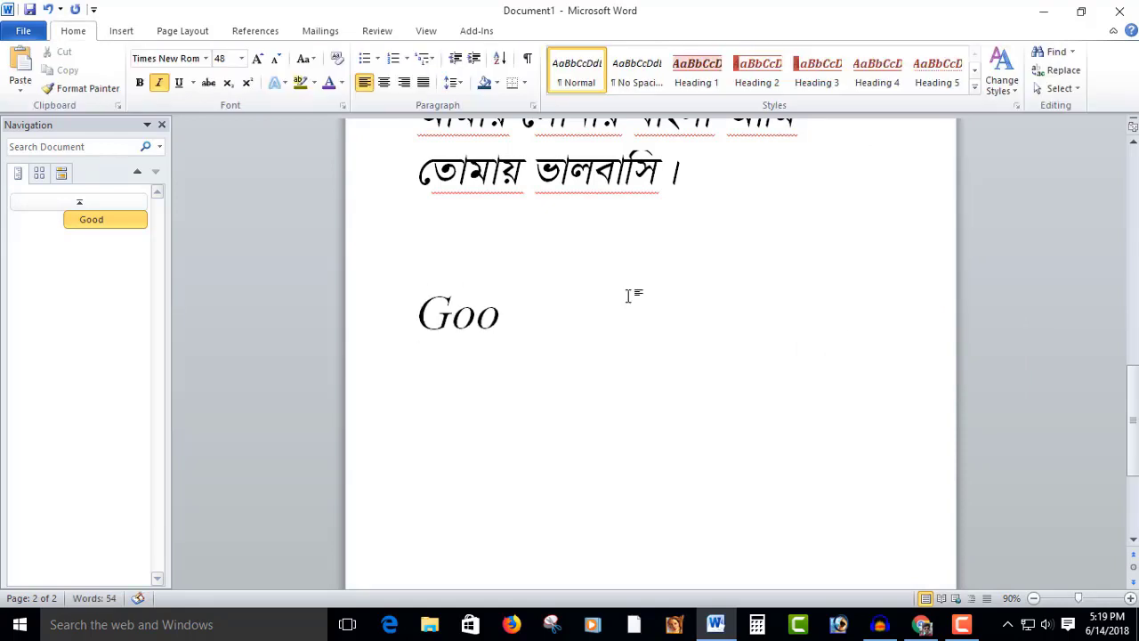
type("d")
Step: Convert 'Good' into WordArt and restyle it with the red WordArt style
left_click_drag(540, 307, 339, 309)
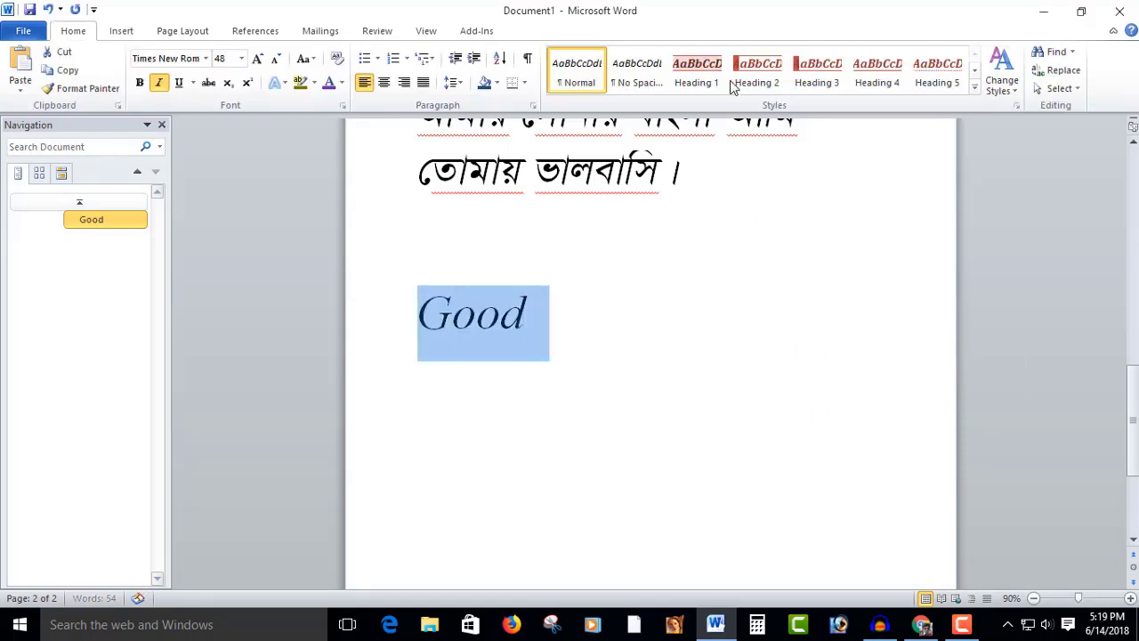
left_click(121, 31)
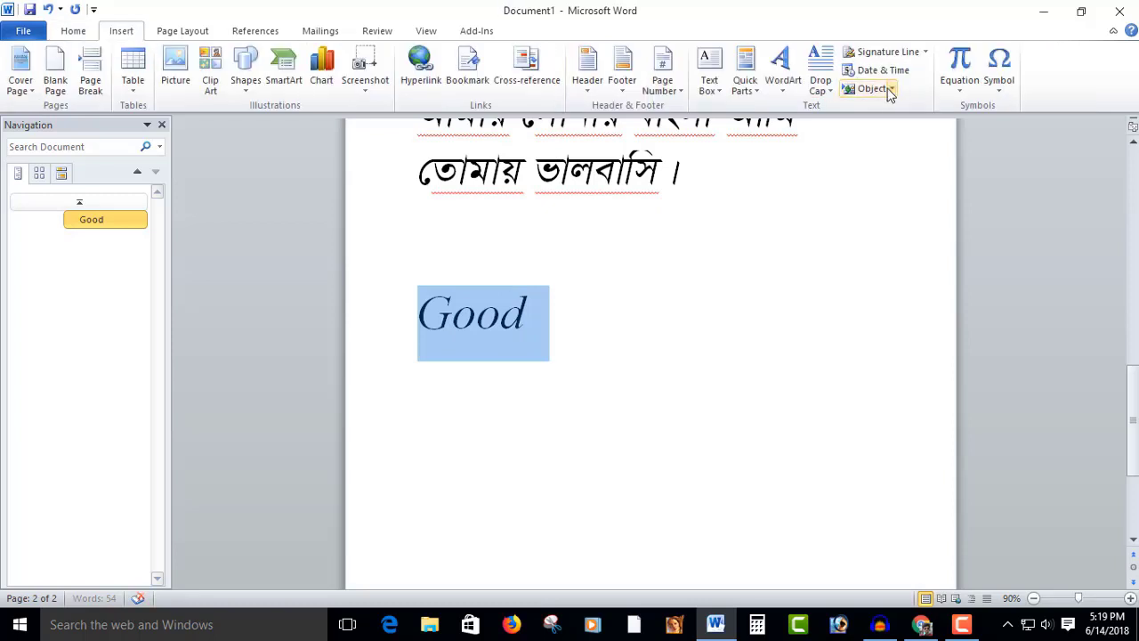
left_click(784, 75)
left_click(840, 214)
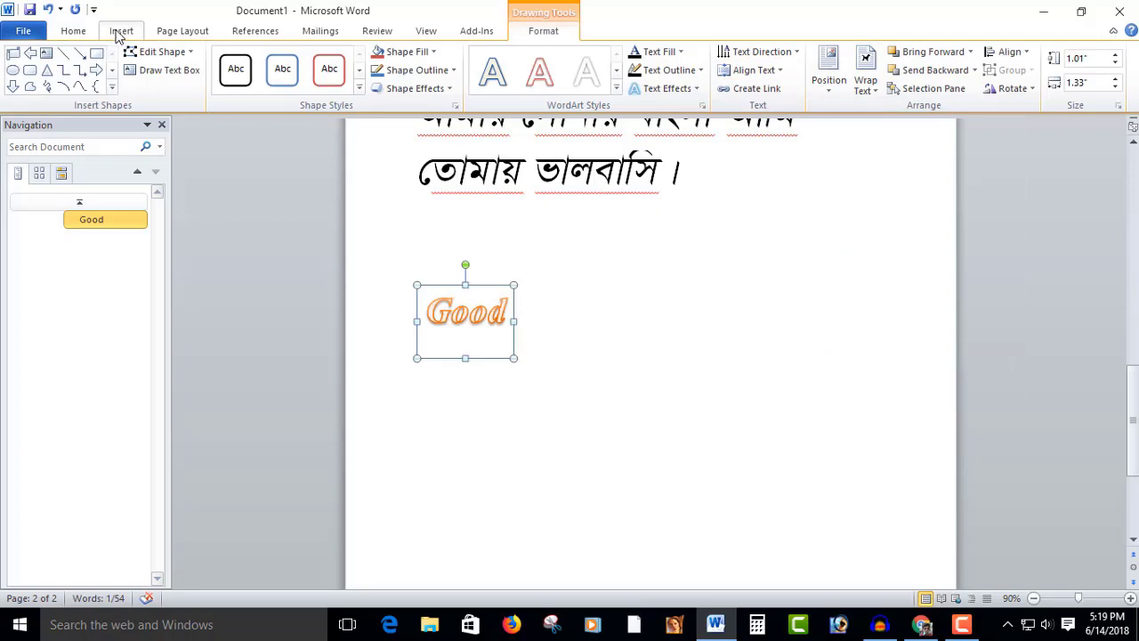
left_click(616, 88)
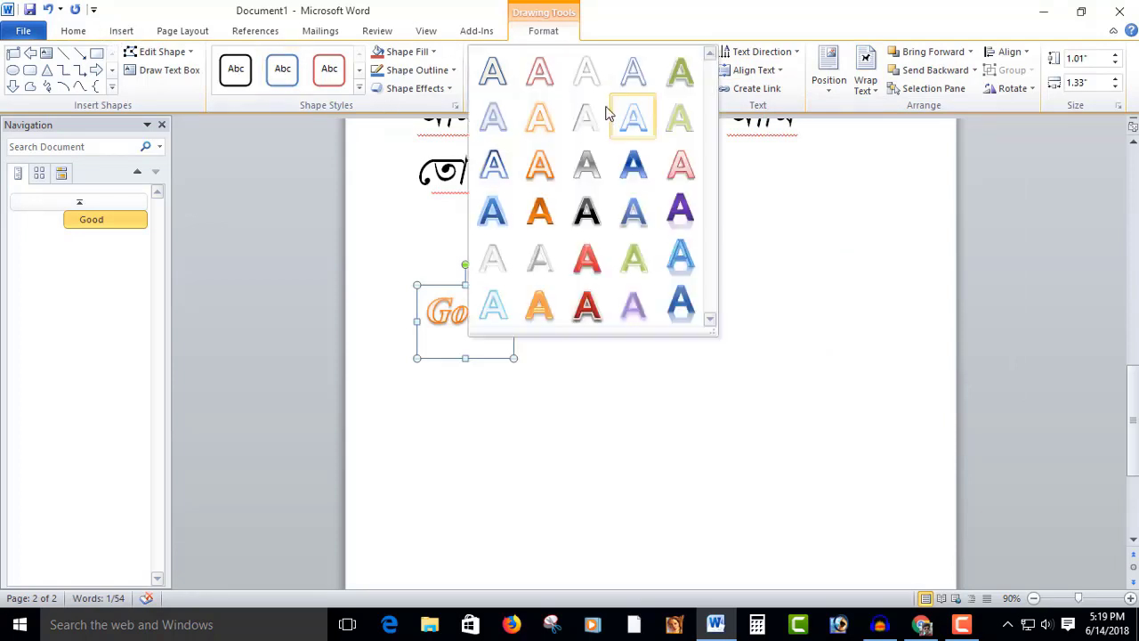
left_click(587, 258)
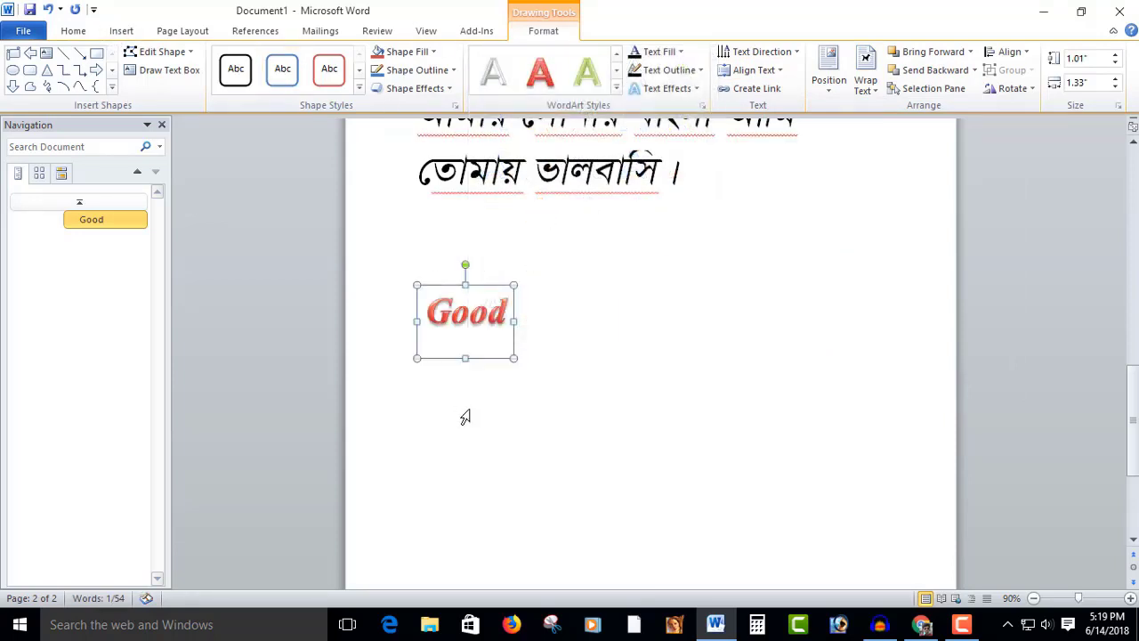
Step: Delete the extra red WordArt box added beside Good, keeping only the Good WordArt
left_click(521, 368)
left_click(120, 32)
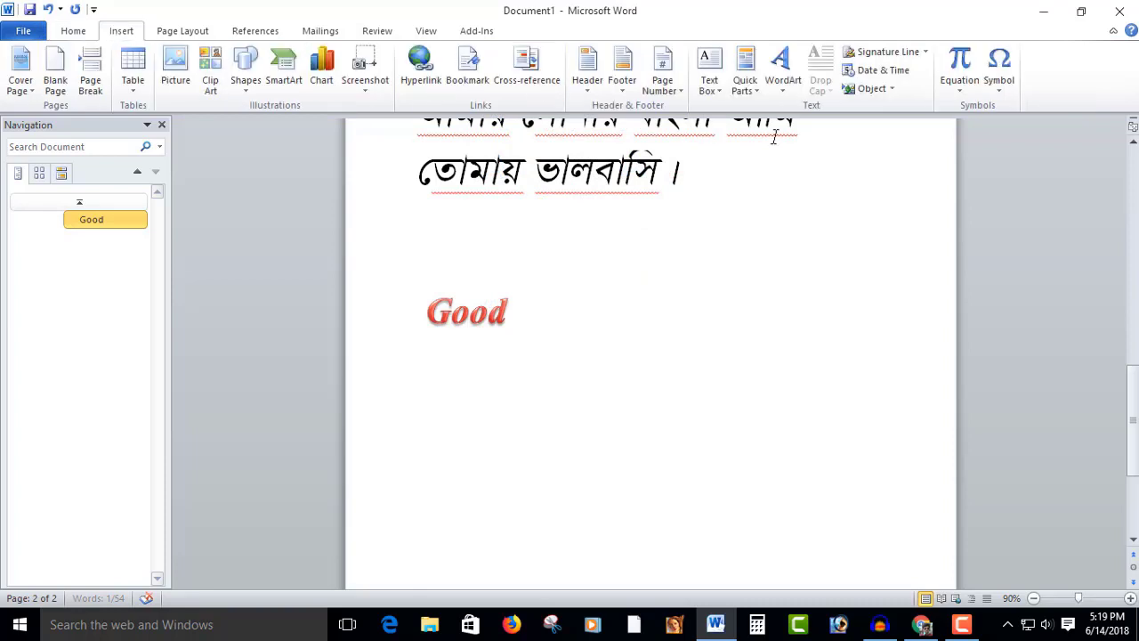
left_click(785, 85)
left_click(881, 358)
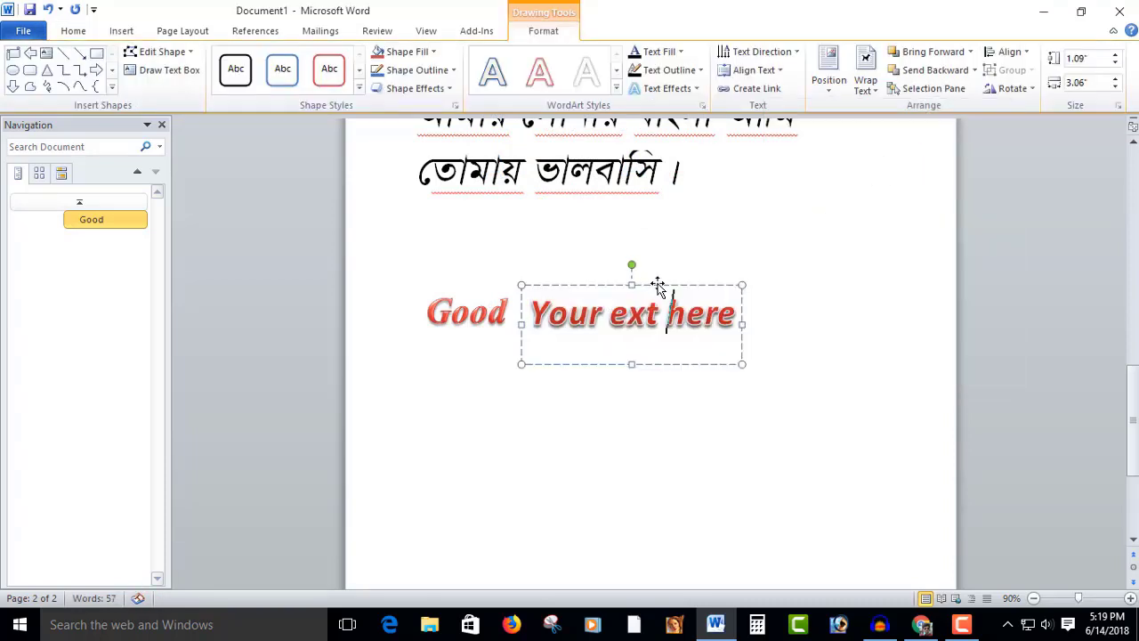
left_click(659, 285)
key("Delete")
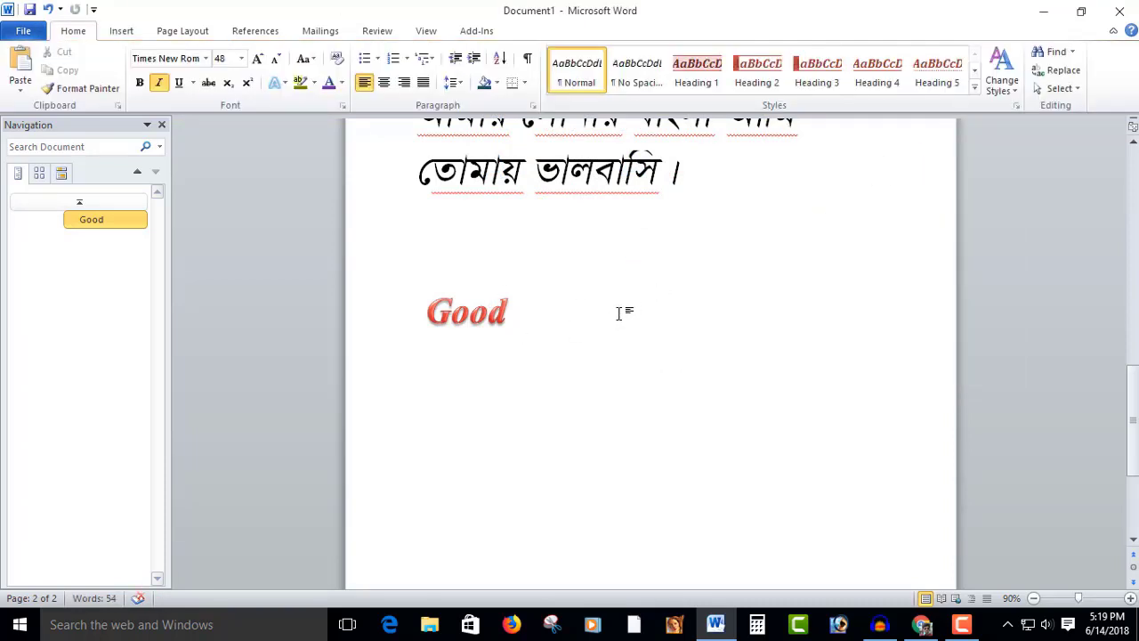
left_click(496, 304)
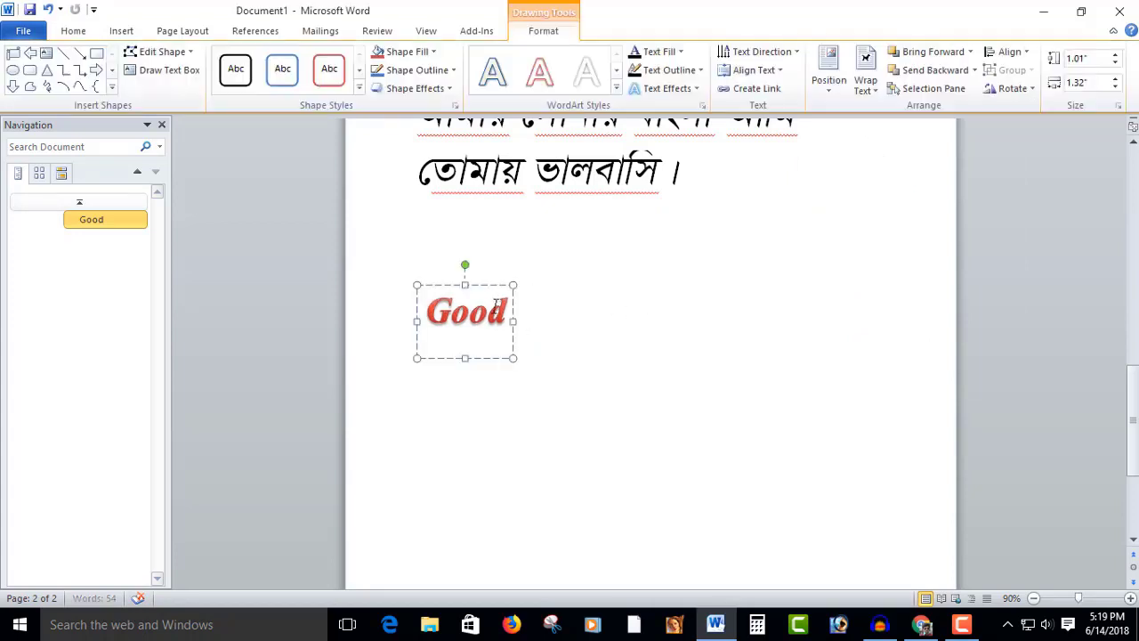
Step: Insert the built-in Binomial Theorem equation after Good
left_click(121, 31)
left_click(962, 91)
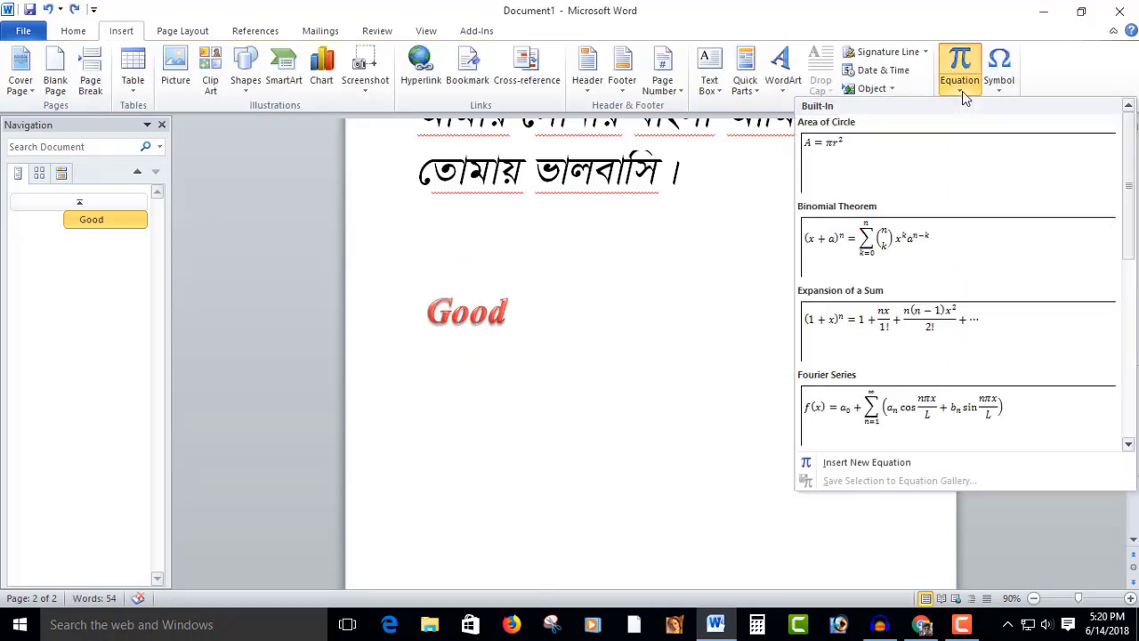
scroll(901, 389, "down", 3)
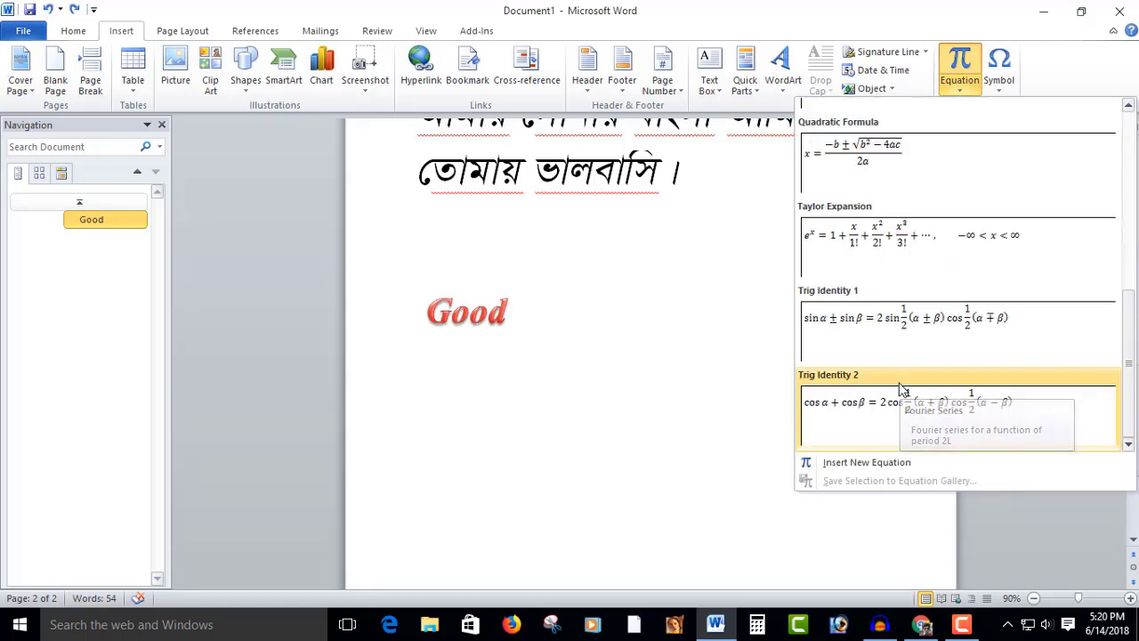
scroll(906, 251, "up", 3)
left_click(876, 247)
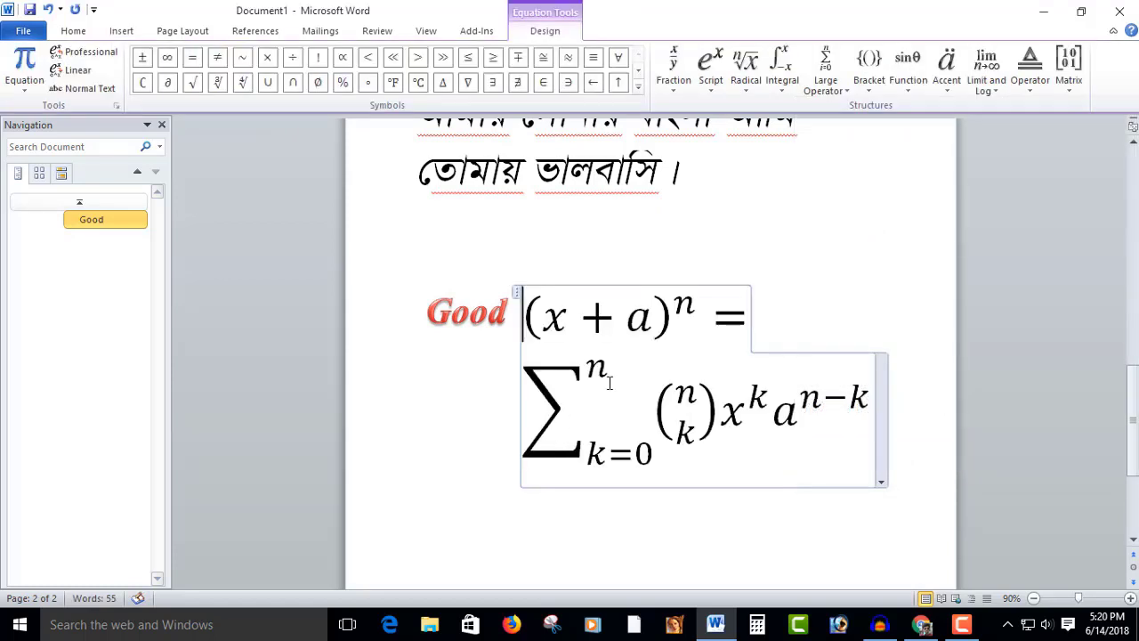
Step: Replace the a in (x+a) with e, giving (x+e)
key("Right")
key("Right")
key("Right")
key("Right")
left_click_drag(647, 319, 623, 321)
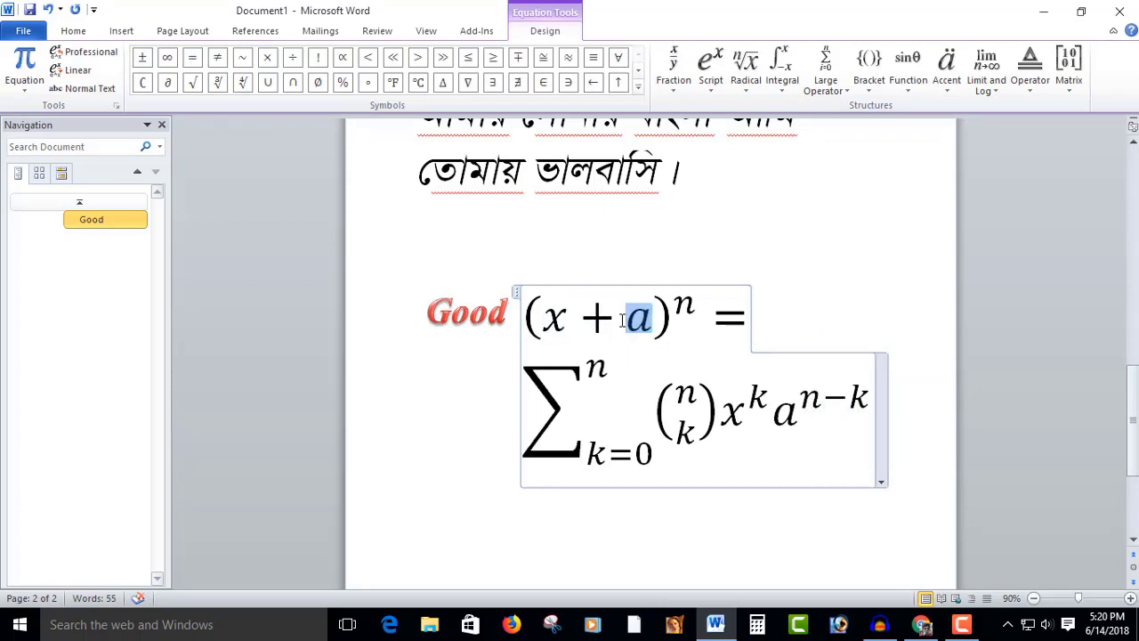
left_click_drag(695, 375, 649, 372)
left_click_drag(656, 329, 626, 322)
type("e")
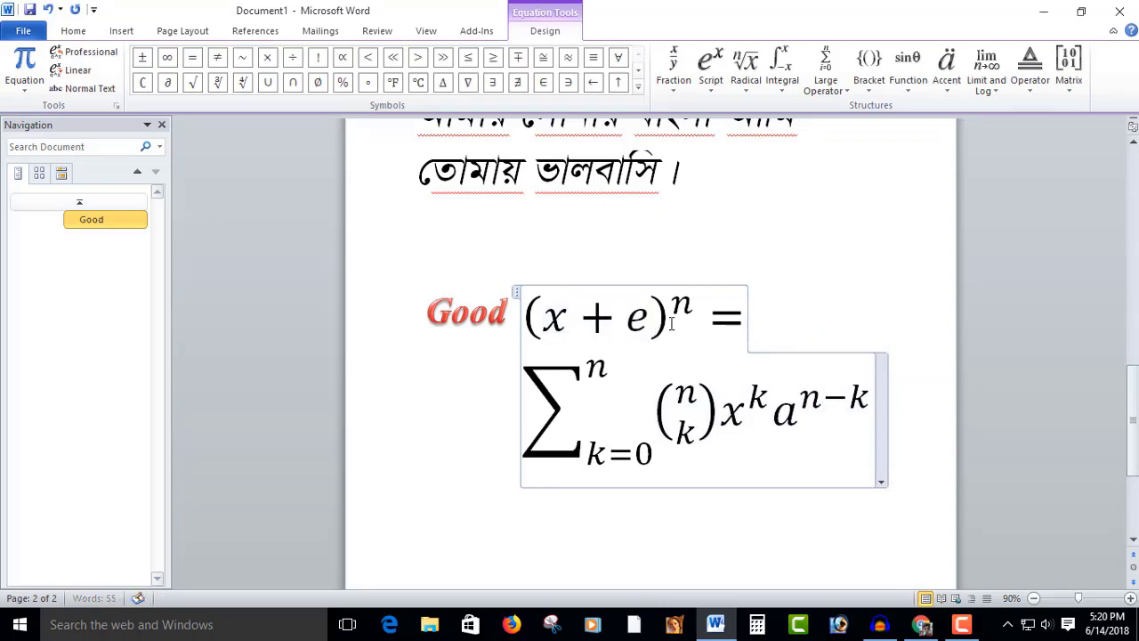
Step: Turn the exponent n into a stacked fraction
double_click(686, 309)
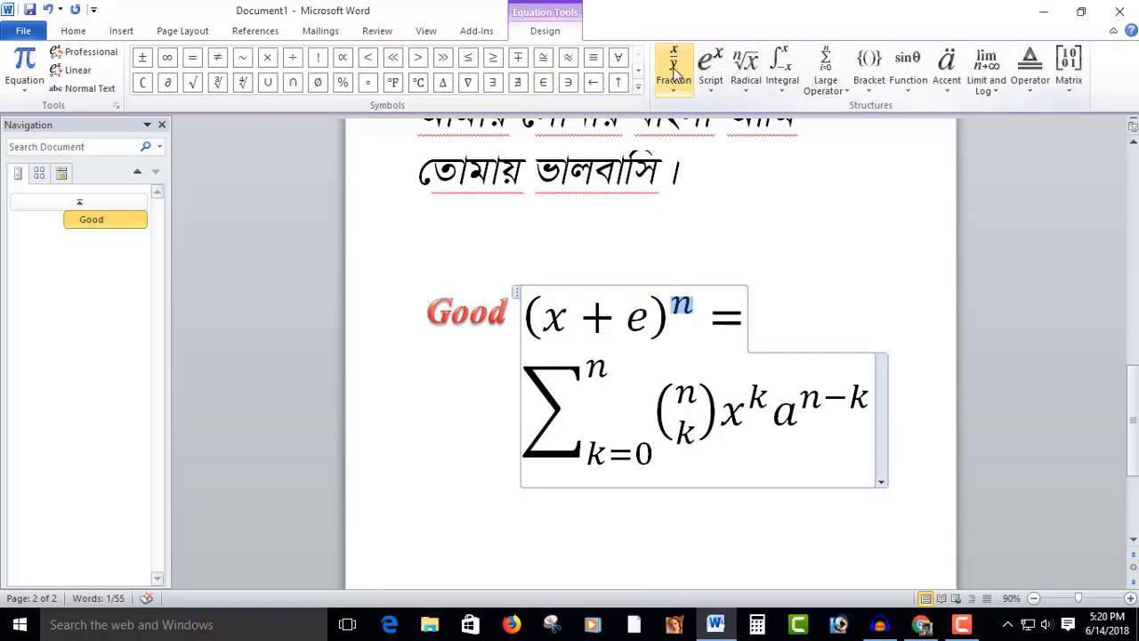
left_click(677, 77)
left_click(692, 172)
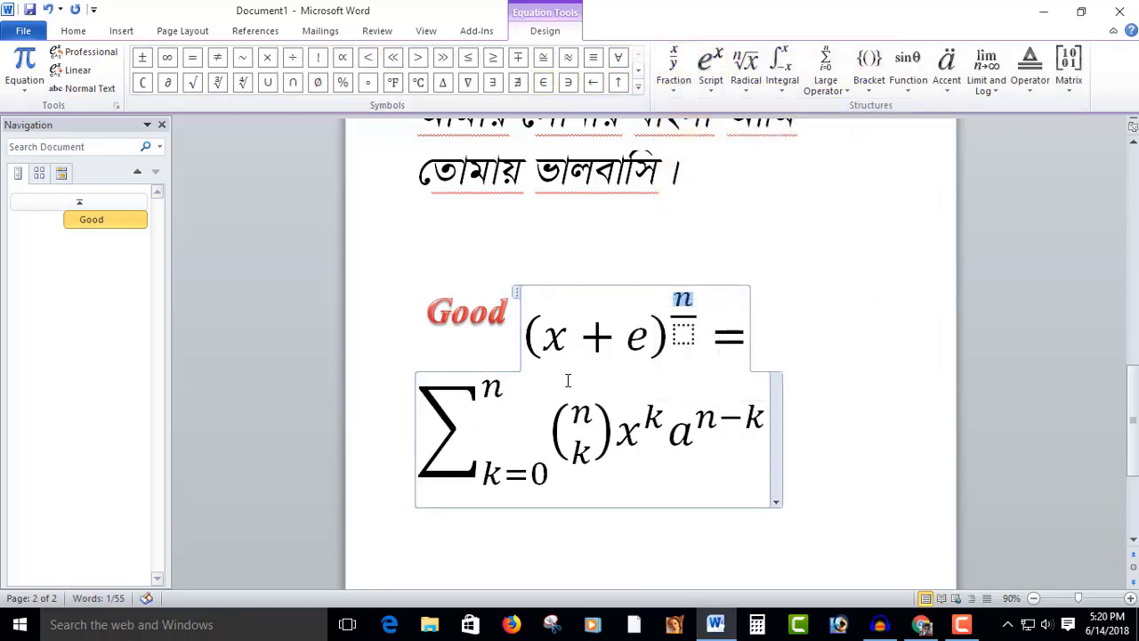
left_click(684, 331)
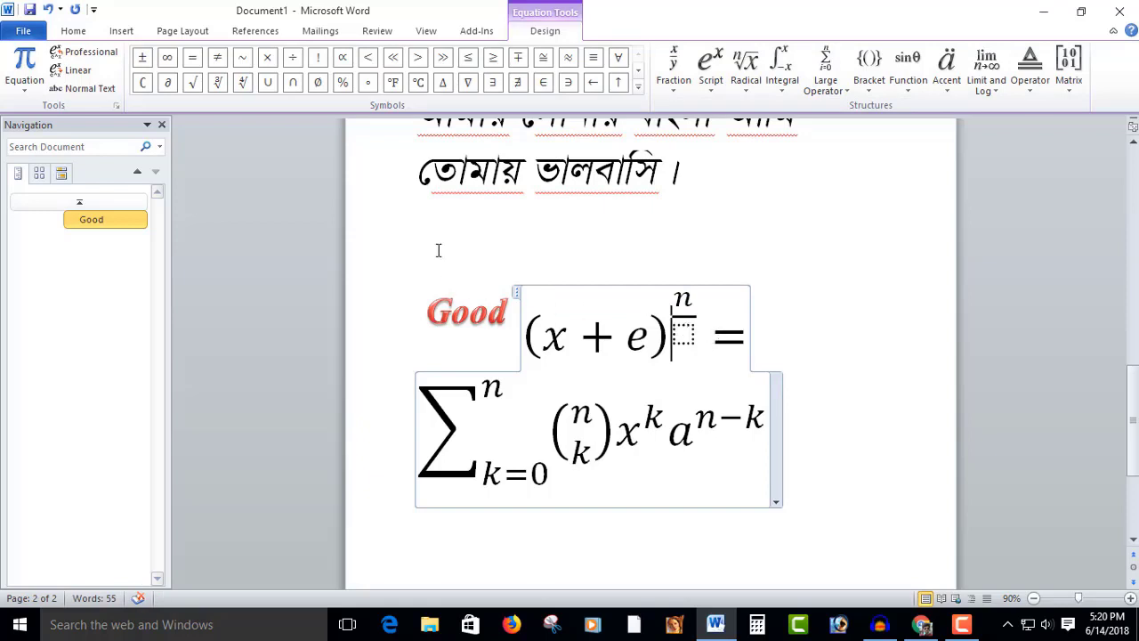
left_click(960, 89)
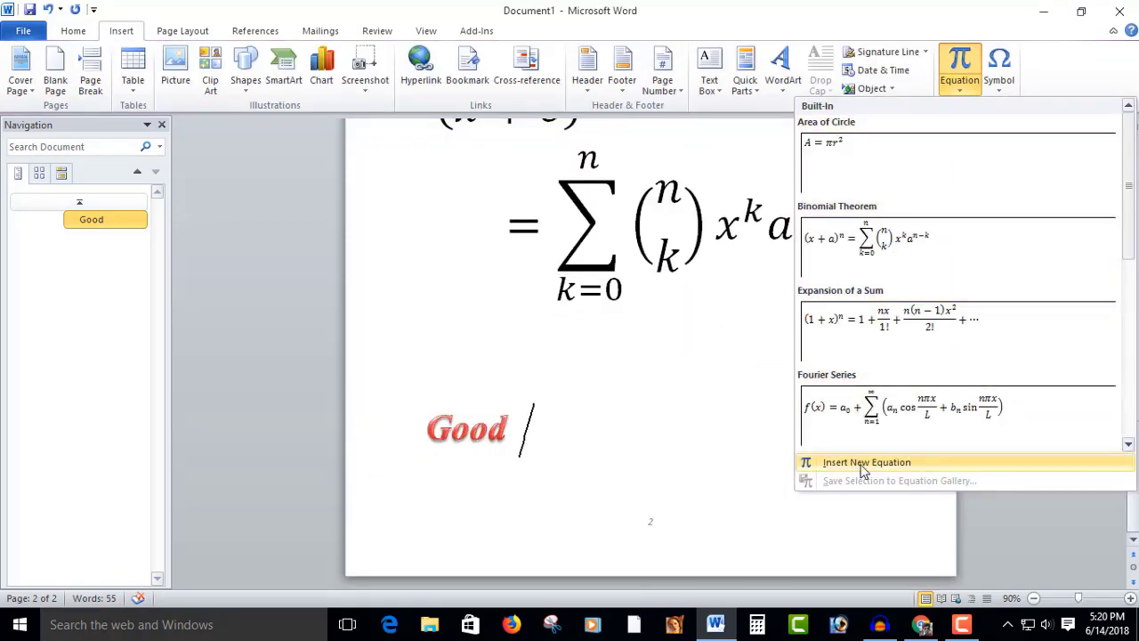
Step: Create a new equation with a stacked fraction of 2 over 1
left_click(895, 472)
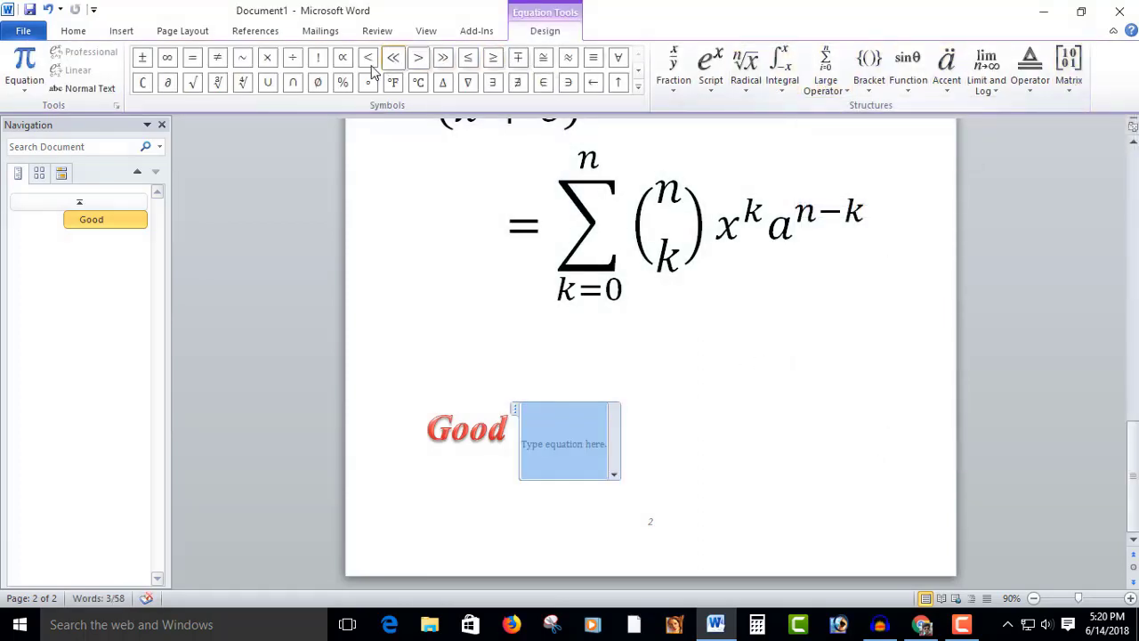
left_click(674, 68)
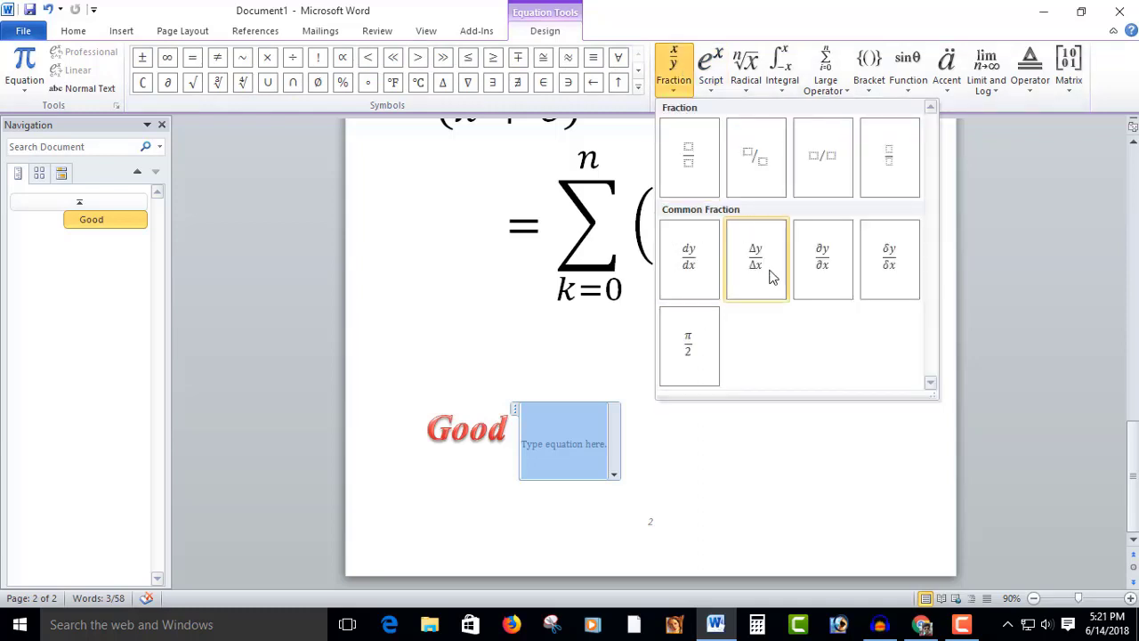
left_click(702, 158)
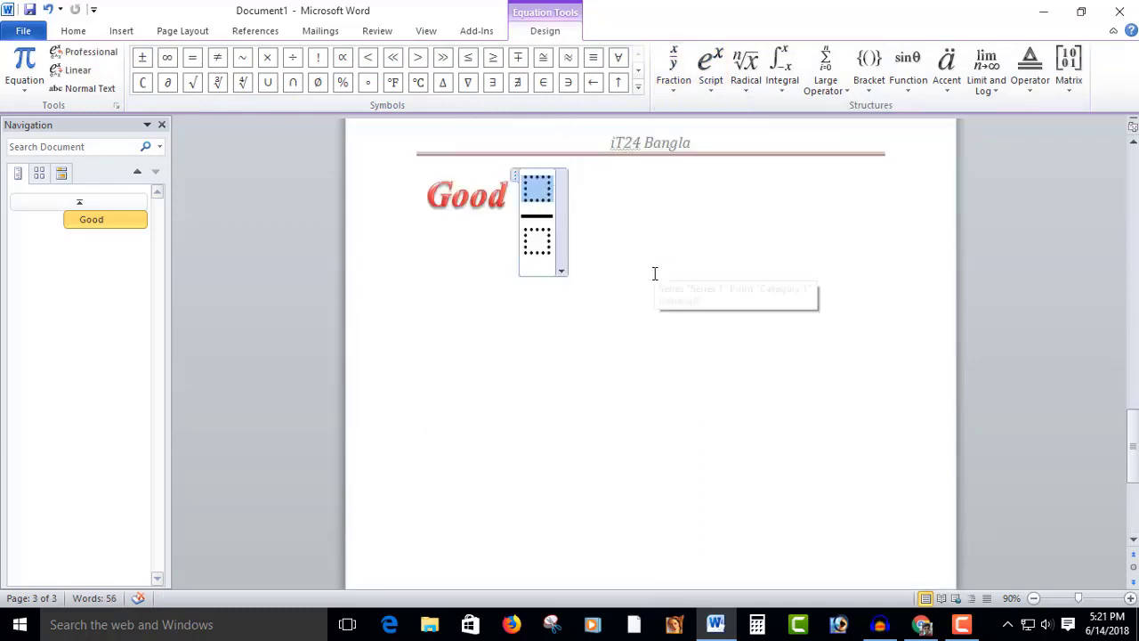
type("2")
left_click(548, 235)
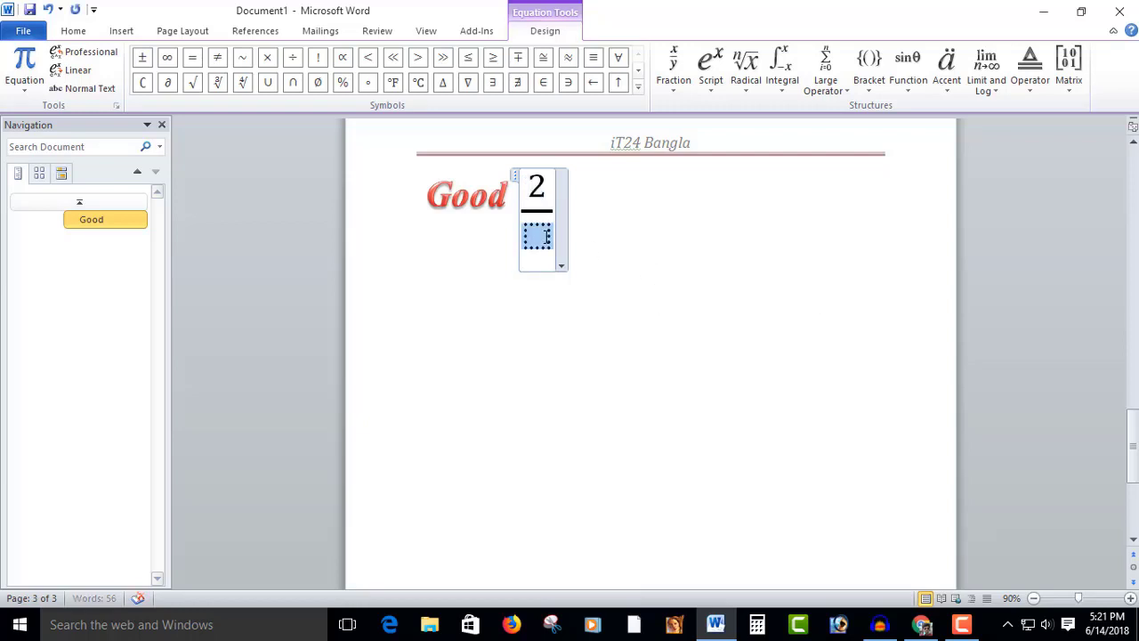
type("1")
left_click(615, 264)
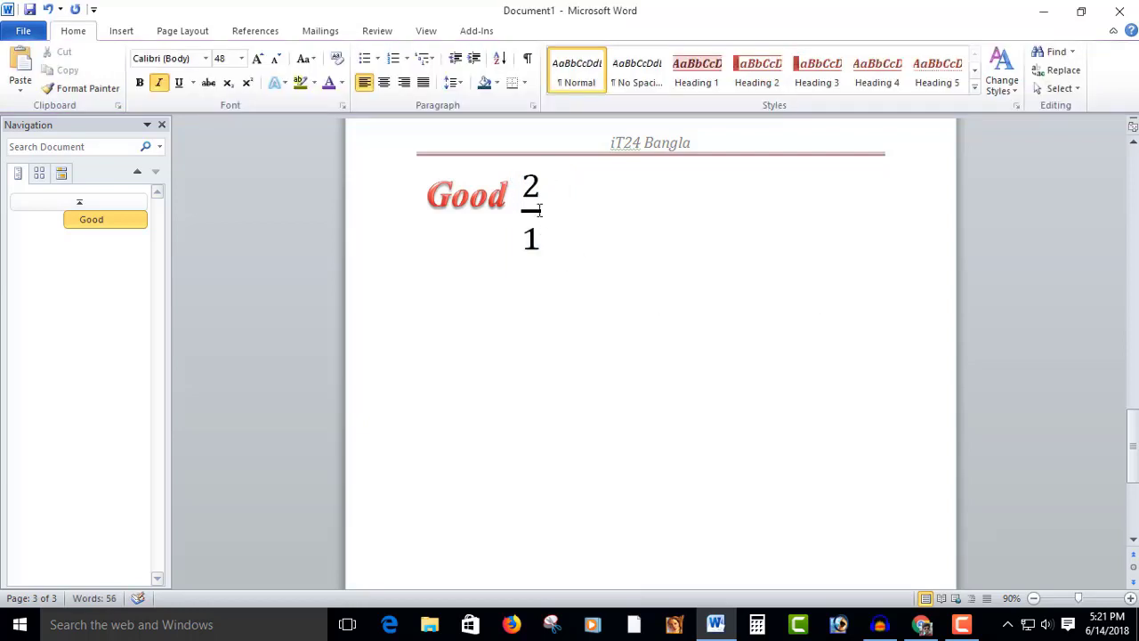
Step: Put the cursor back inside the 2 over 1 equation
left_click(122, 31)
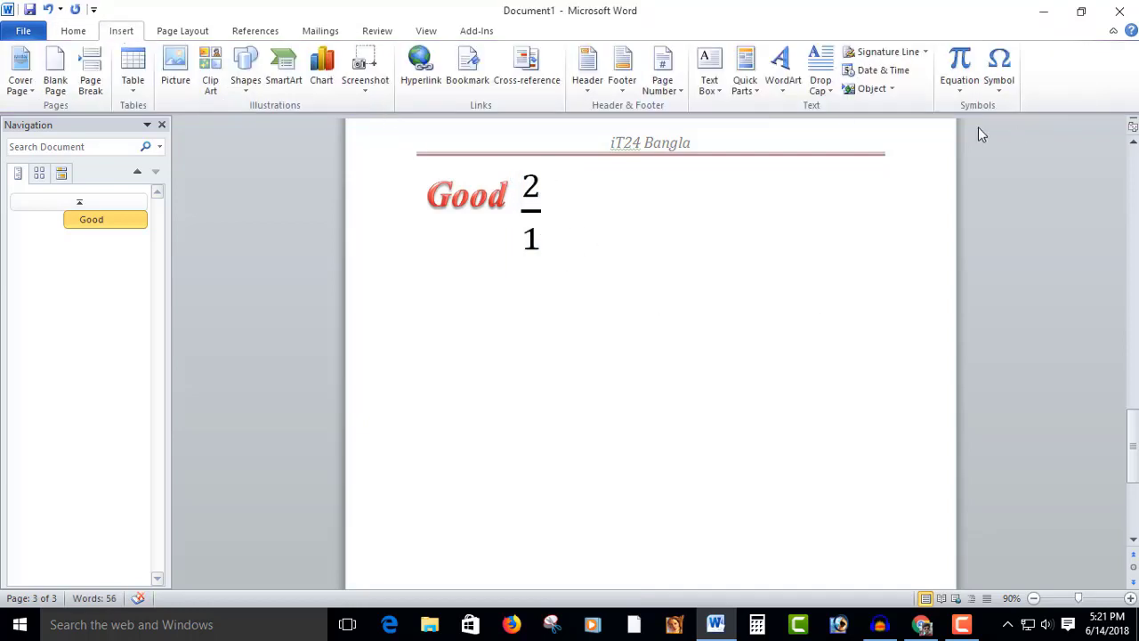
left_click(962, 93)
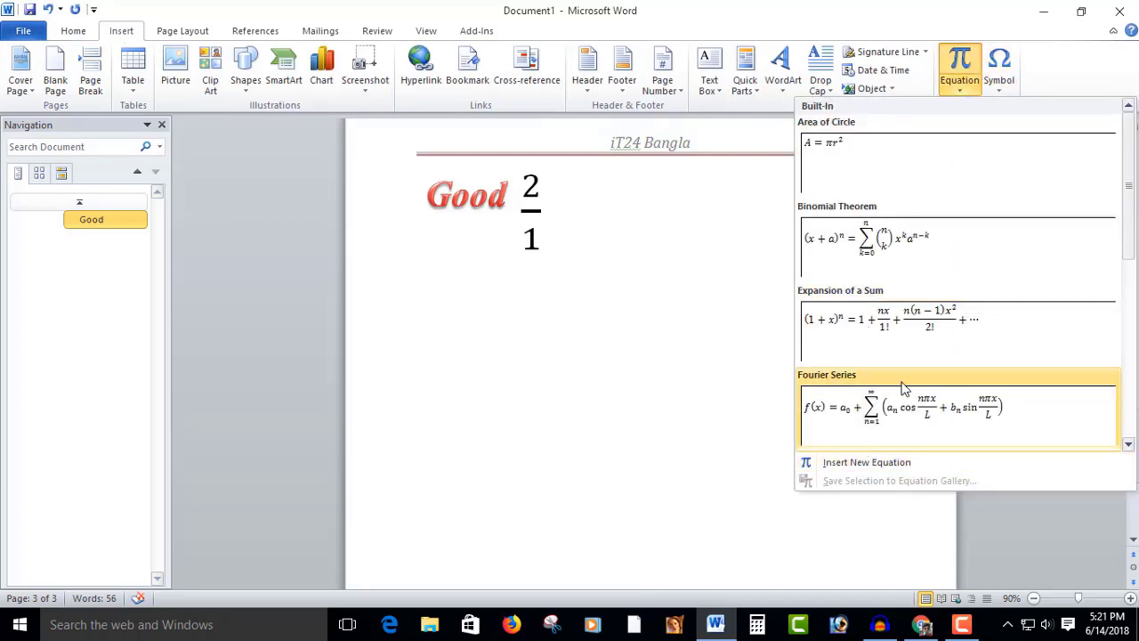
scroll(911, 254, "down", 5)
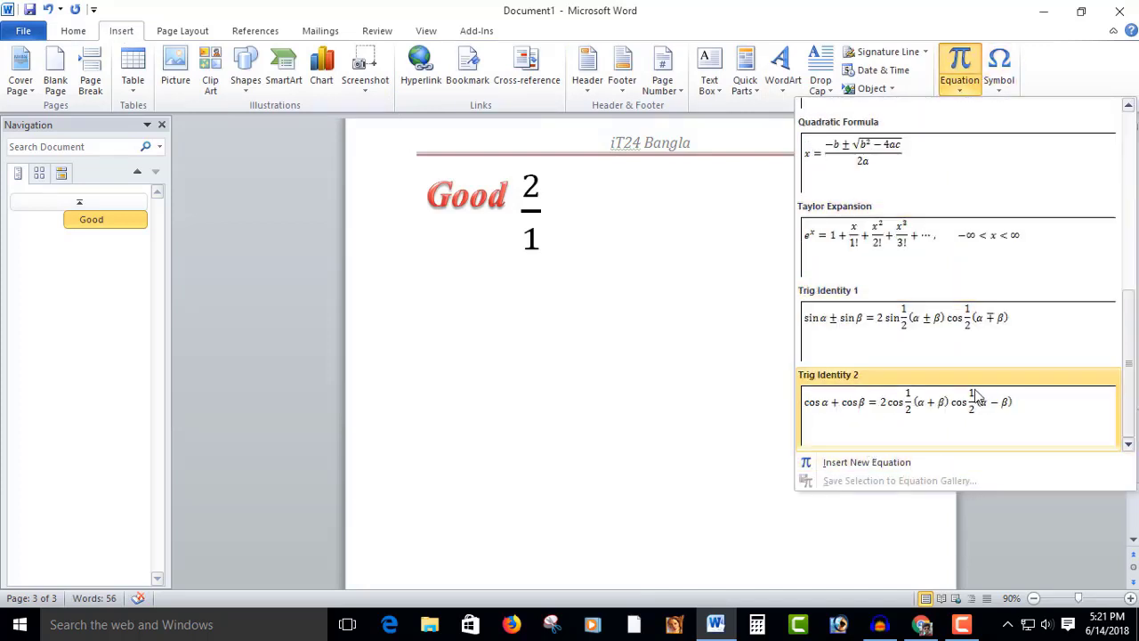
left_click(897, 460)
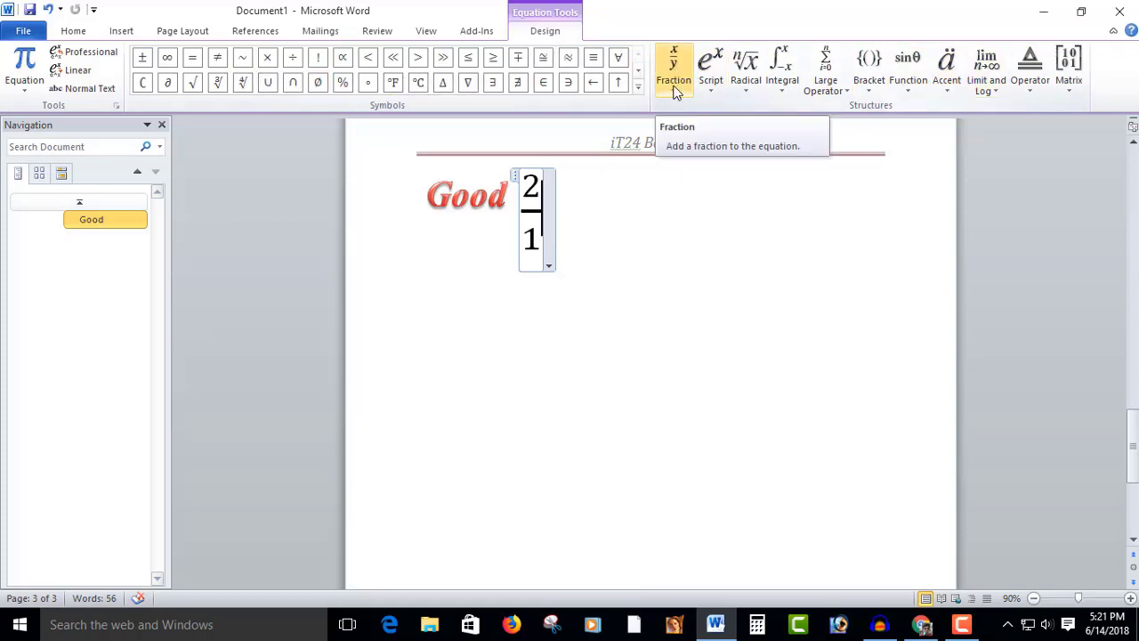
Step: Open the More Symbols dialog and browse the Wingdings symbol fonts
left_click(113, 32)
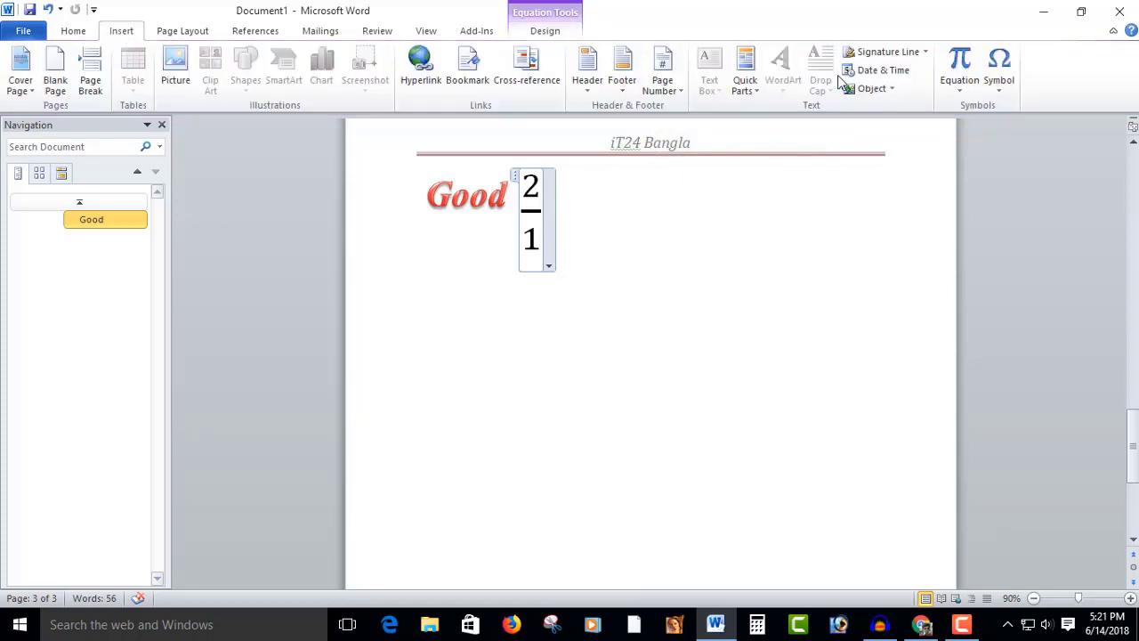
left_click(1000, 95)
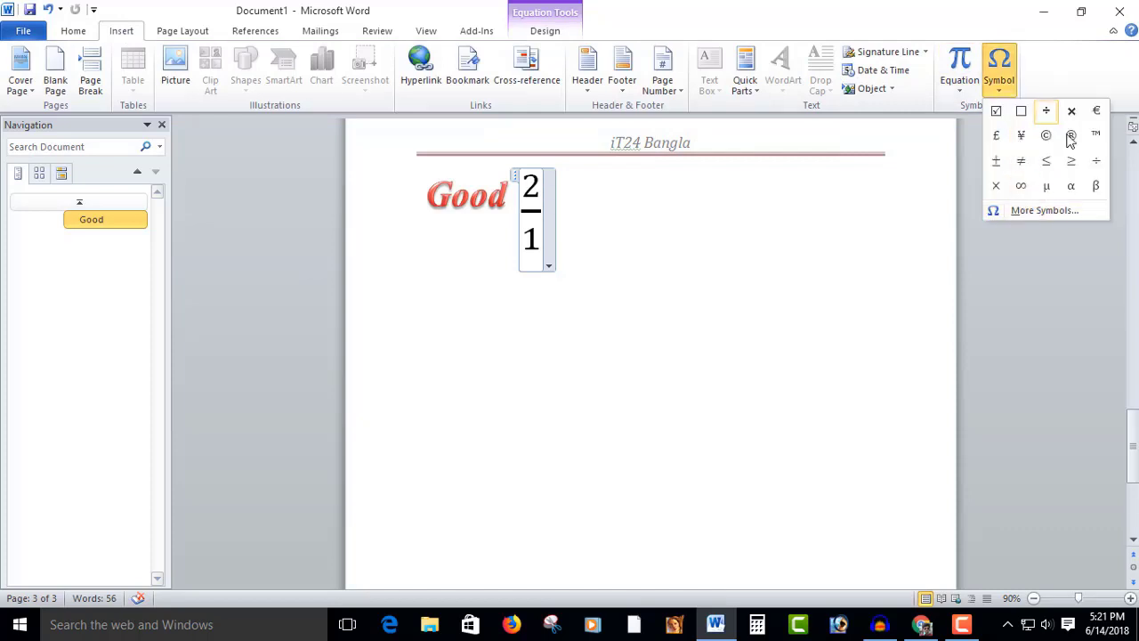
left_click(1044, 216)
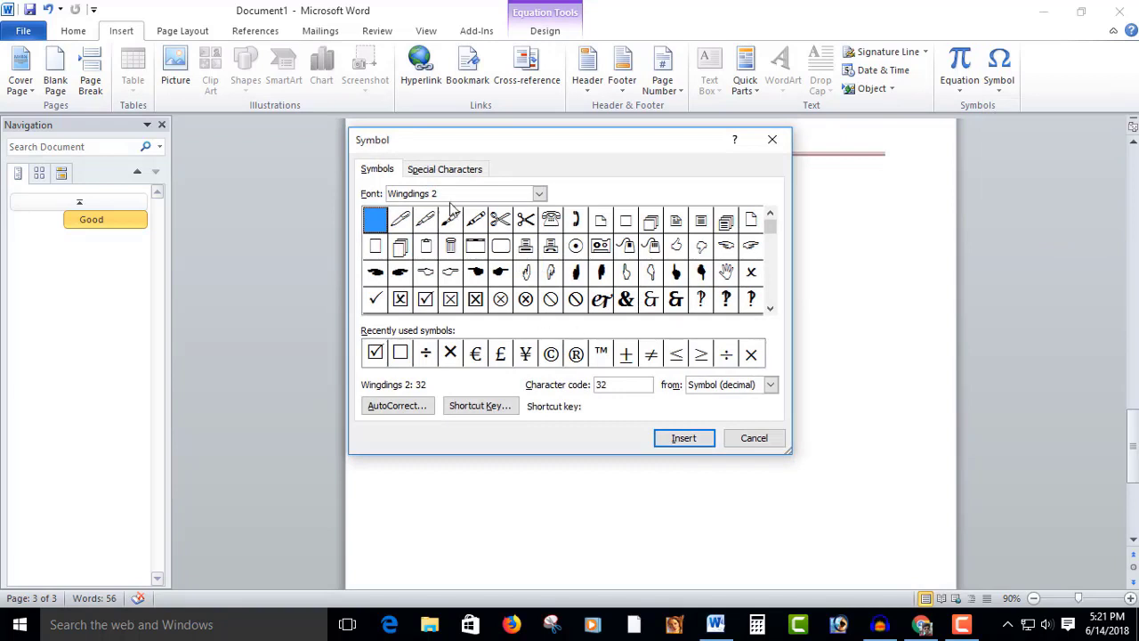
left_click(770, 308)
left_click(770, 308)
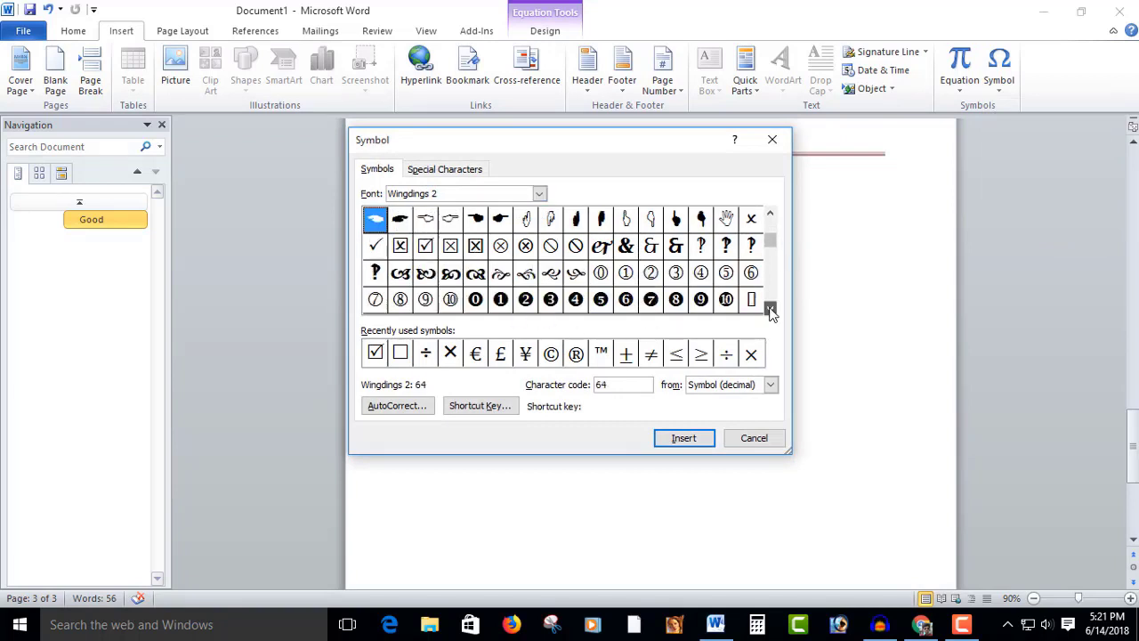
left_click(770, 308)
left_click(770, 308)
left_click(770, 308)
left_click(770, 308)
left_click(770, 308)
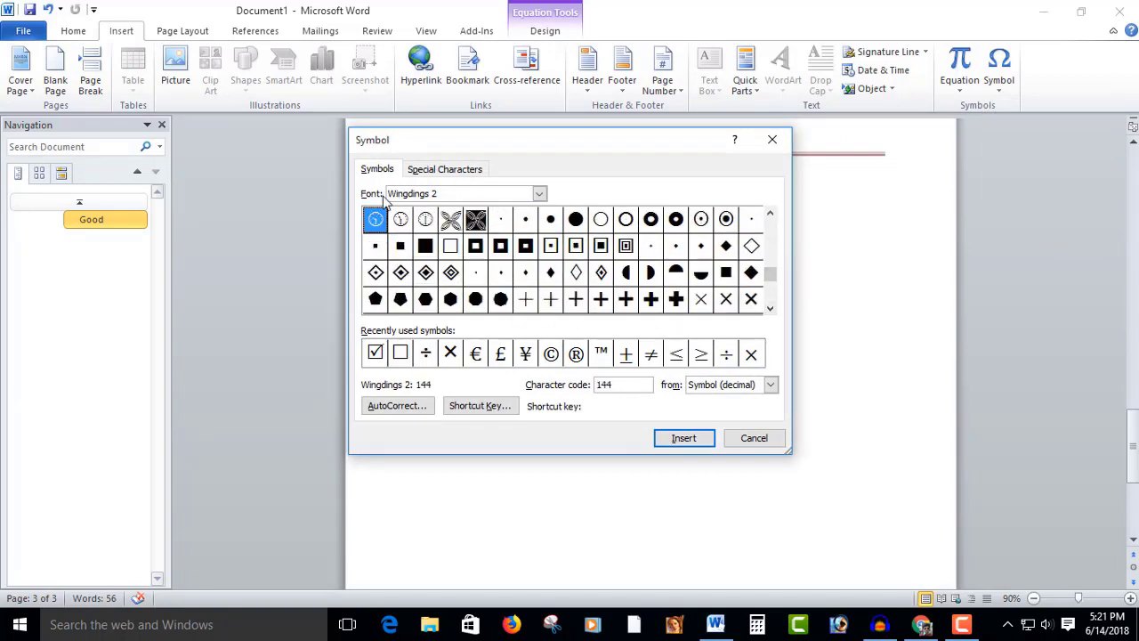
left_click(539, 194)
left_click(483, 262)
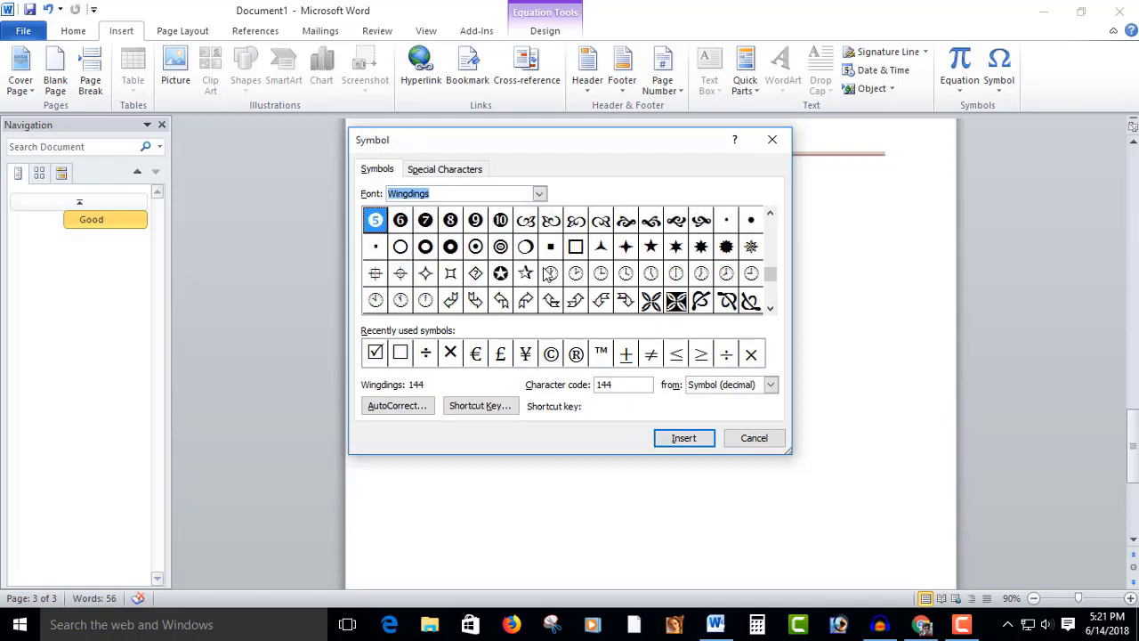
left_click_drag(771, 284, 774, 301)
left_click_drag(790, 239, 611, 280)
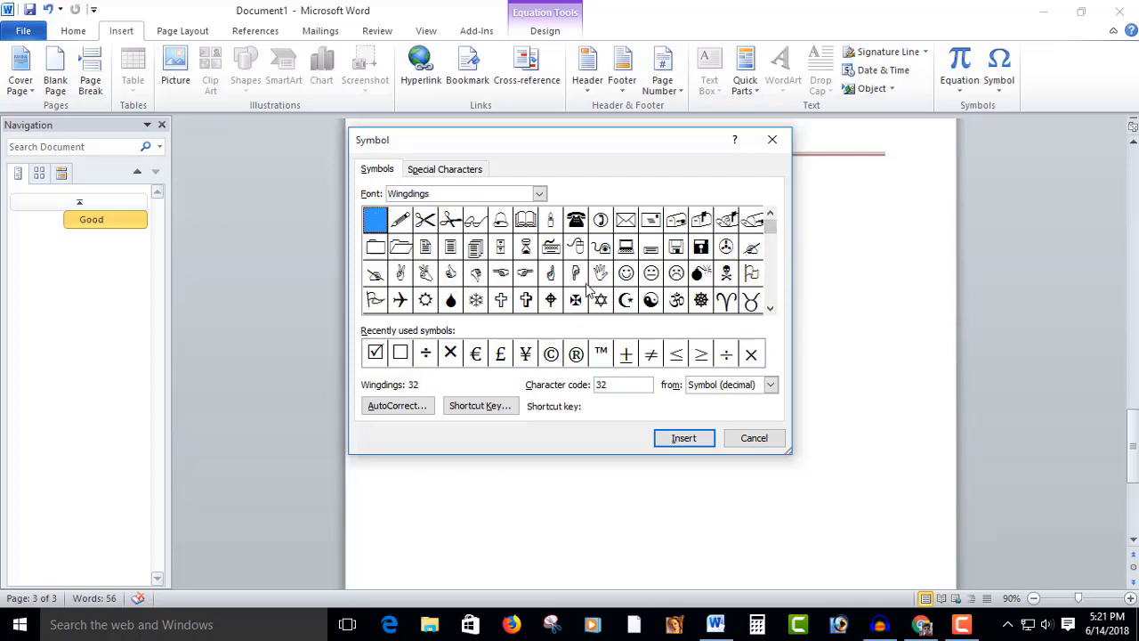
left_click(539, 193)
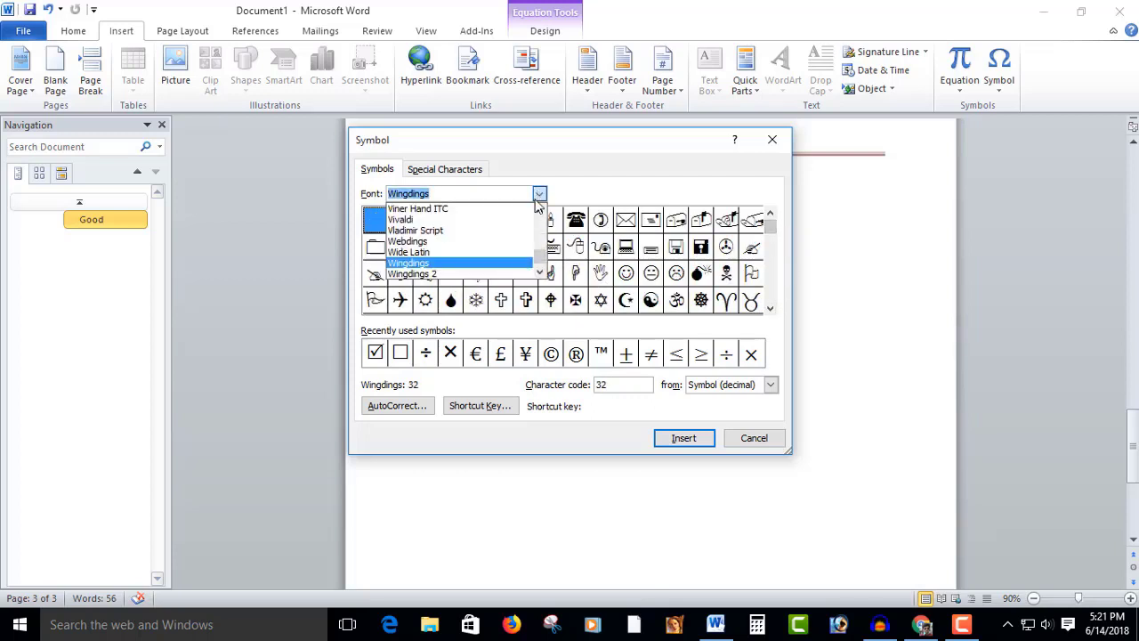
left_click(419, 229)
Step: Insert the recently used × after the 2/1 fraction and close the Symbol dialog
left_click(750, 354)
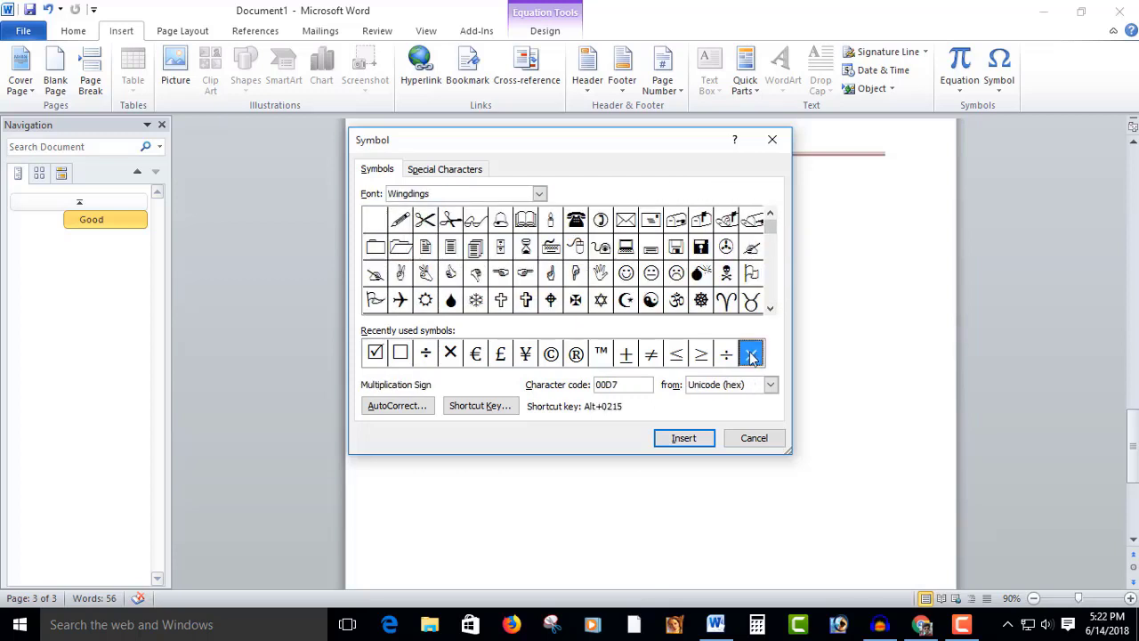
left_click(686, 444)
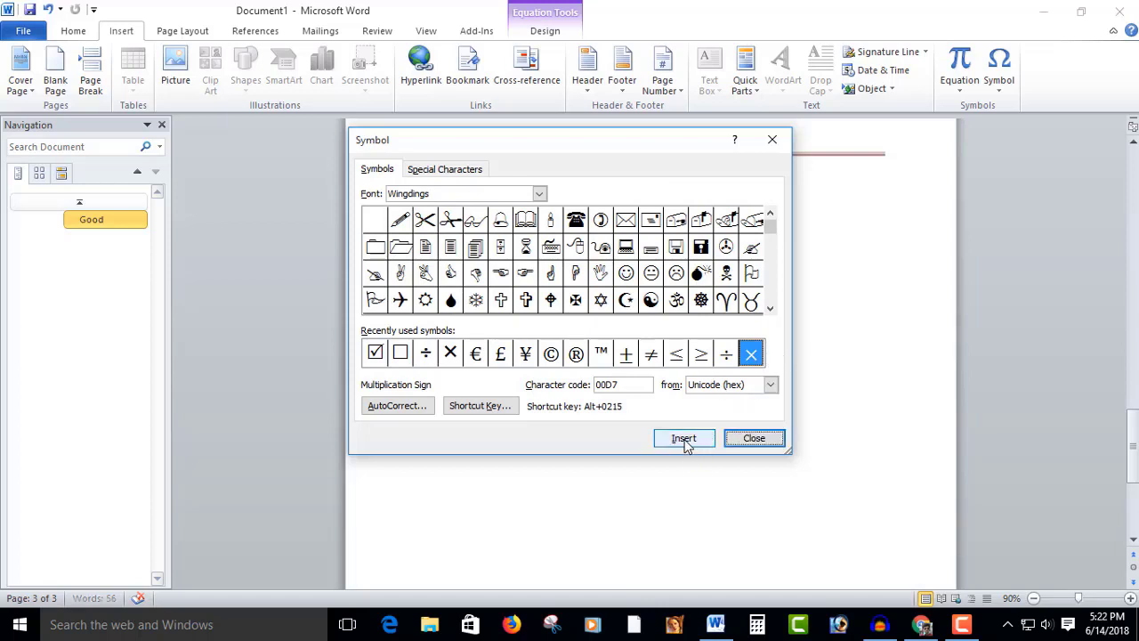
left_click(753, 439)
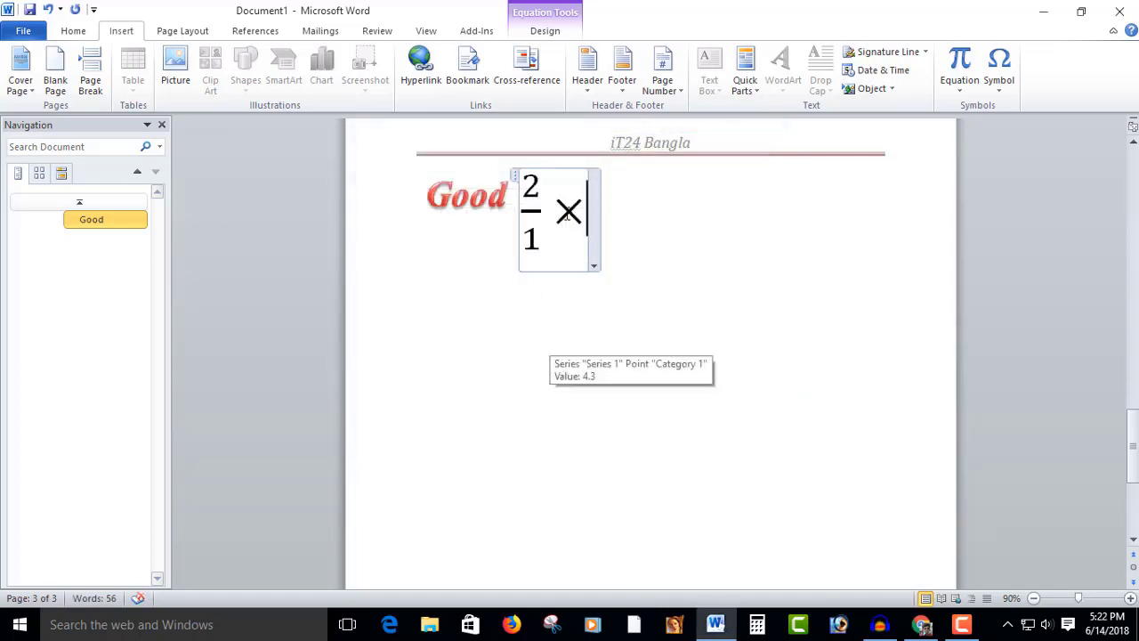
left_click(628, 219)
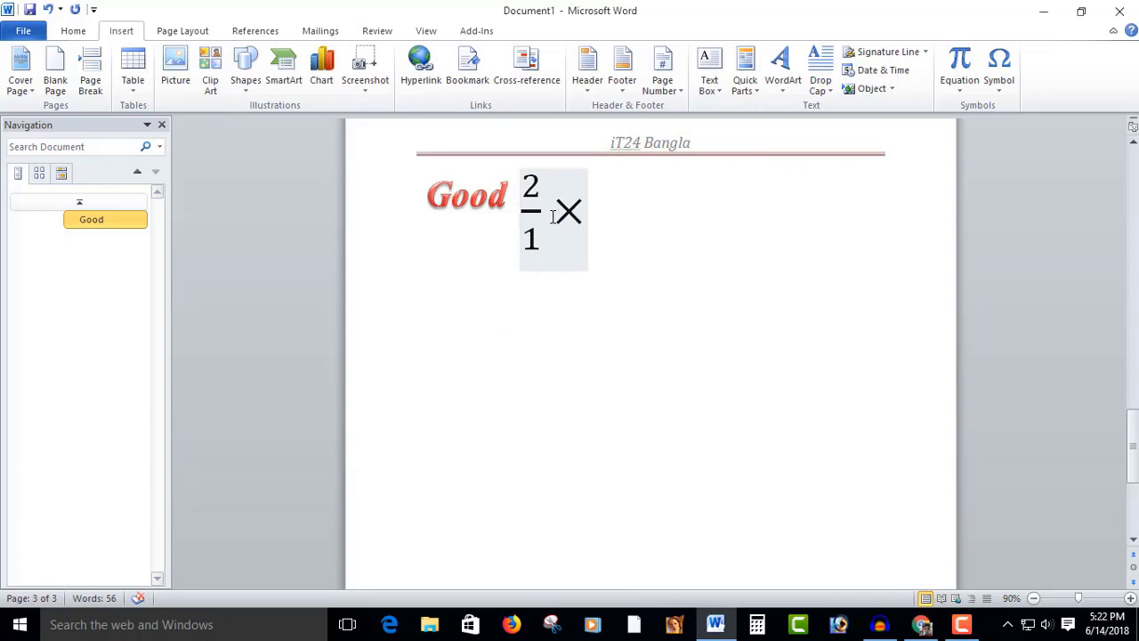
scroll(439, 273, "up", 1)
Step: Delete the entire line holding the Good WordArt and the equation
left_click(450, 264)
left_click(730, 480)
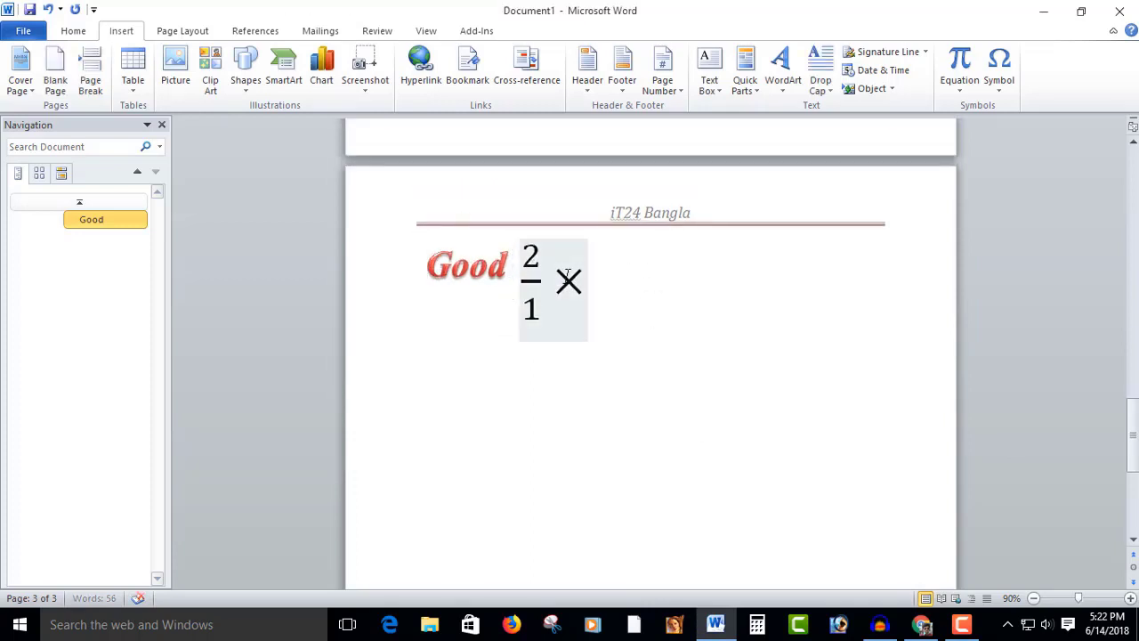
left_click(287, 255)
key("Delete")
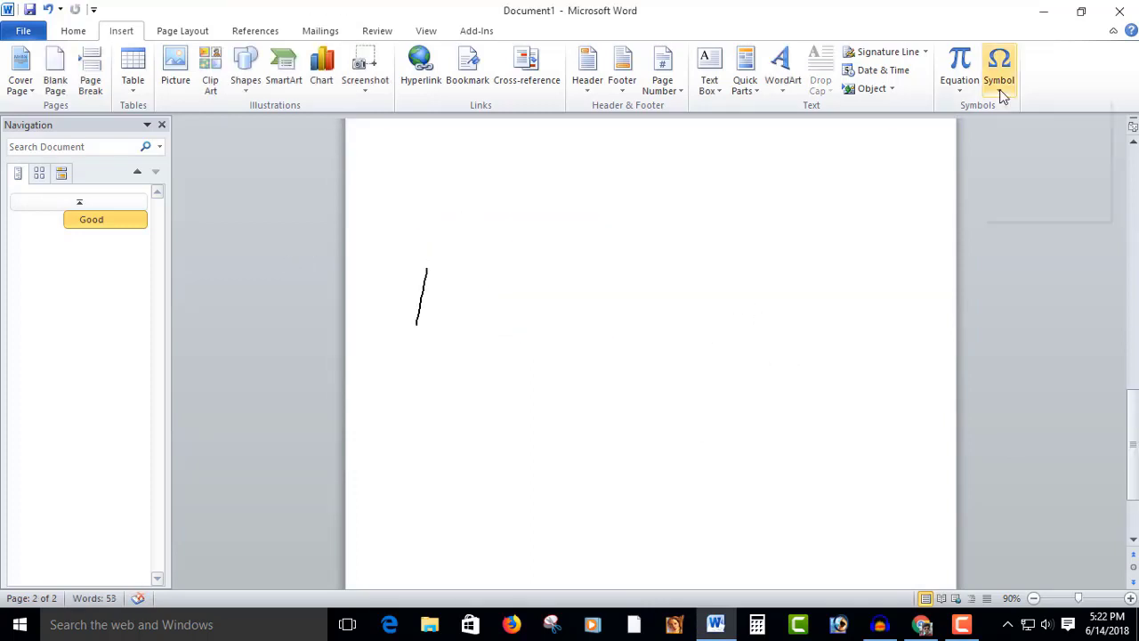
Step: Insert a standalone × sign from the common symbols list
left_click(998, 78)
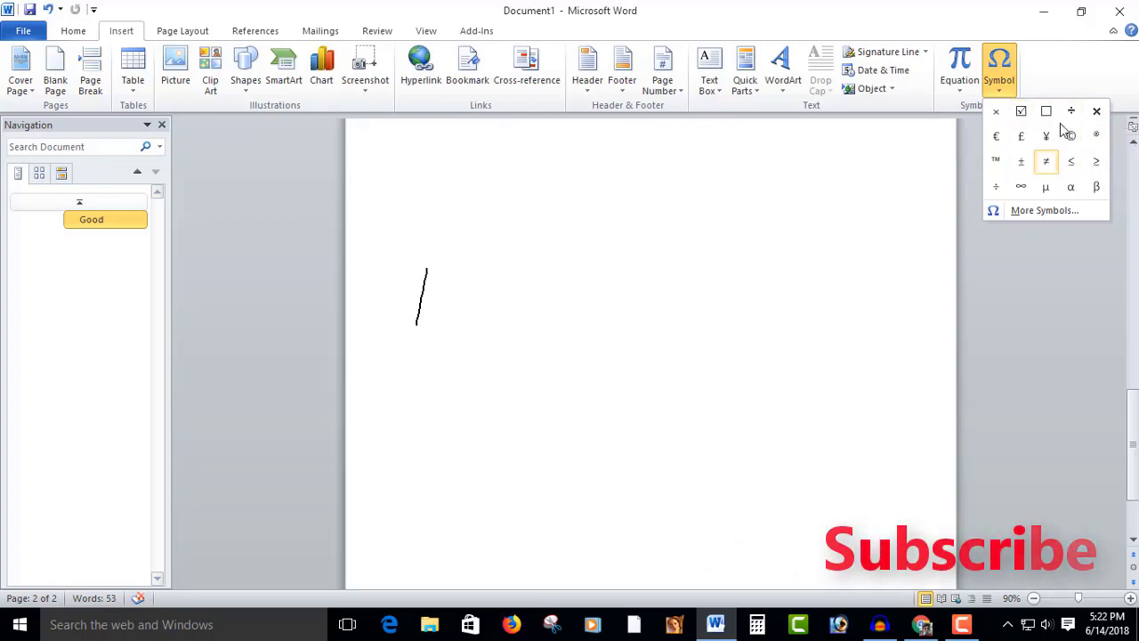
left_click(996, 110)
left_click(75, 32)
scroll(112, 34, "down", 1)
scroll(112, 36, "up", 1)
scroll(112, 36, "down", 1)
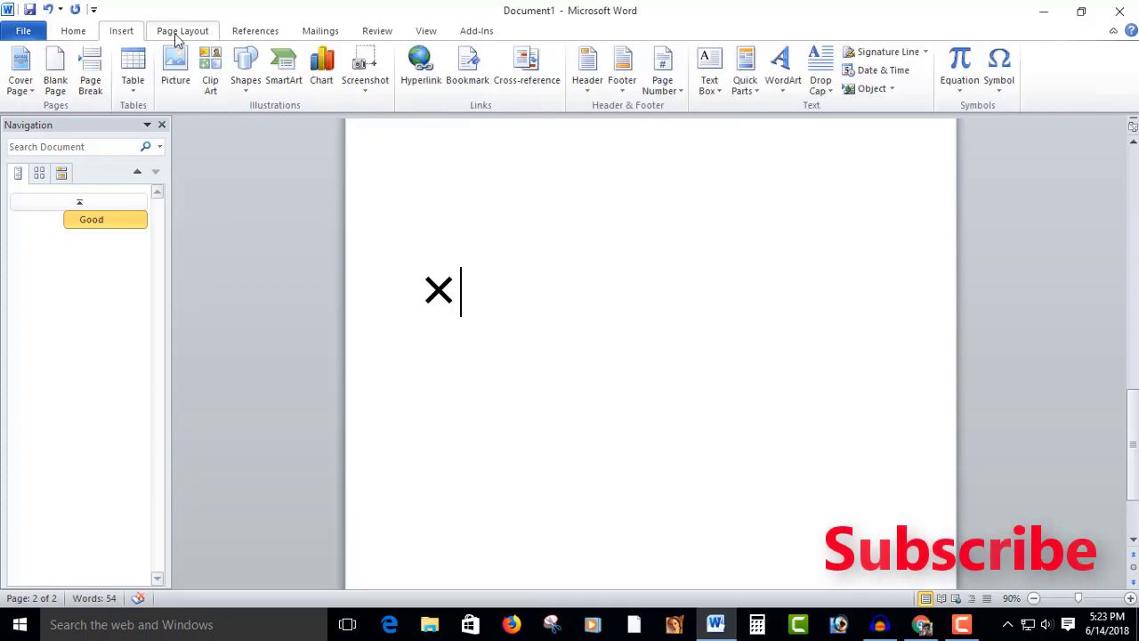
scroll(178, 36, "down", 1)
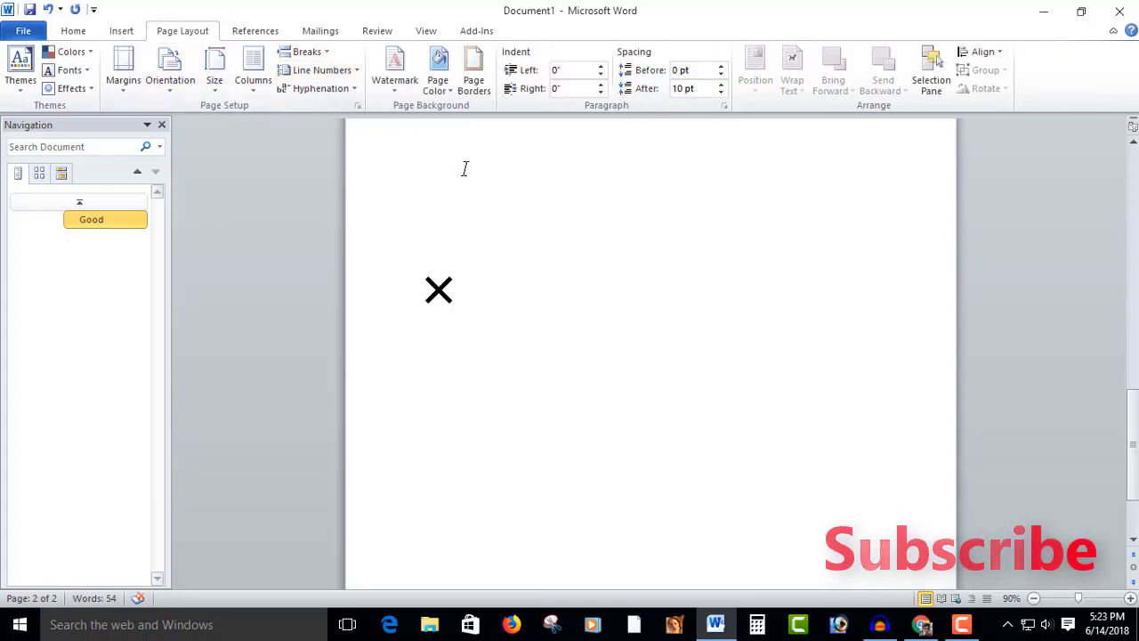
Step: Leave the margin presets unchanged and close the Navigation pane
left_click(127, 95)
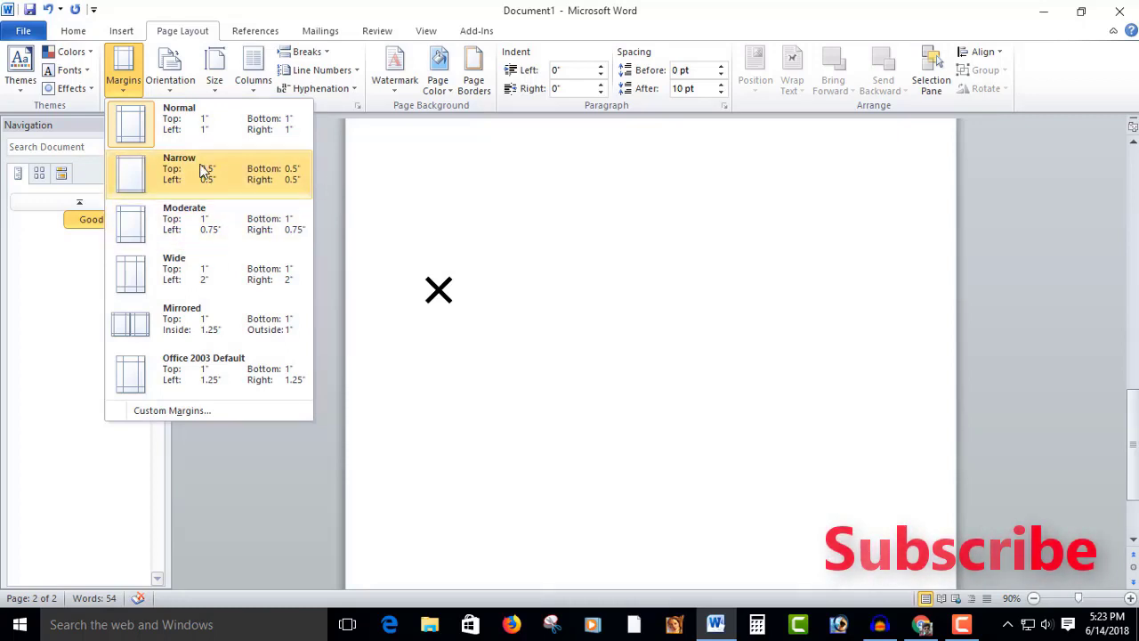
left_click(3, 310)
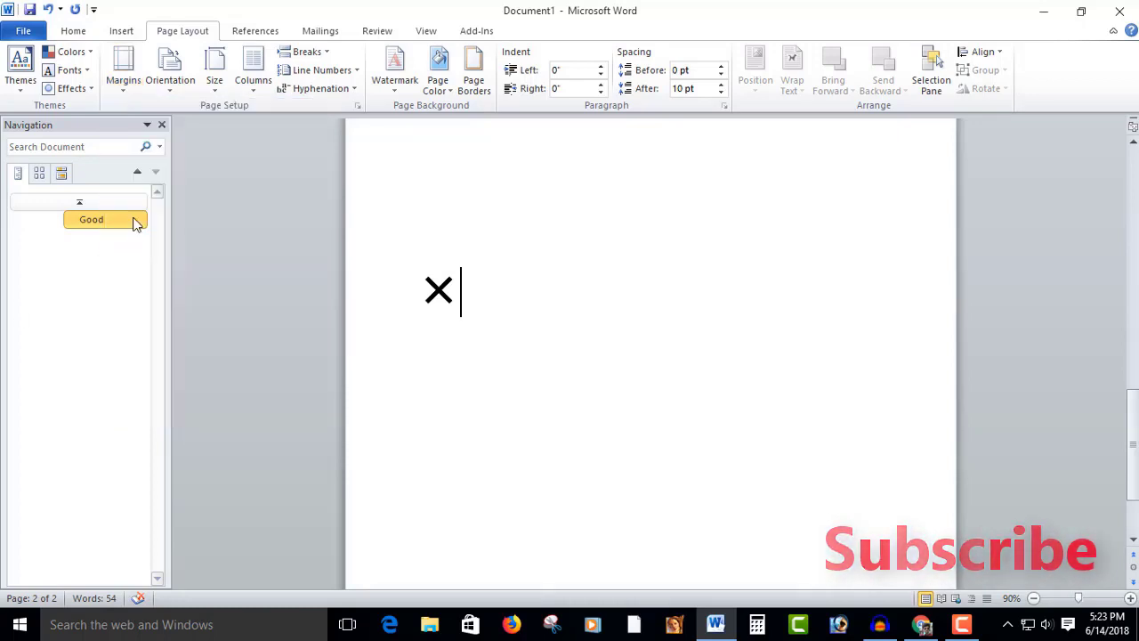
left_click(161, 126)
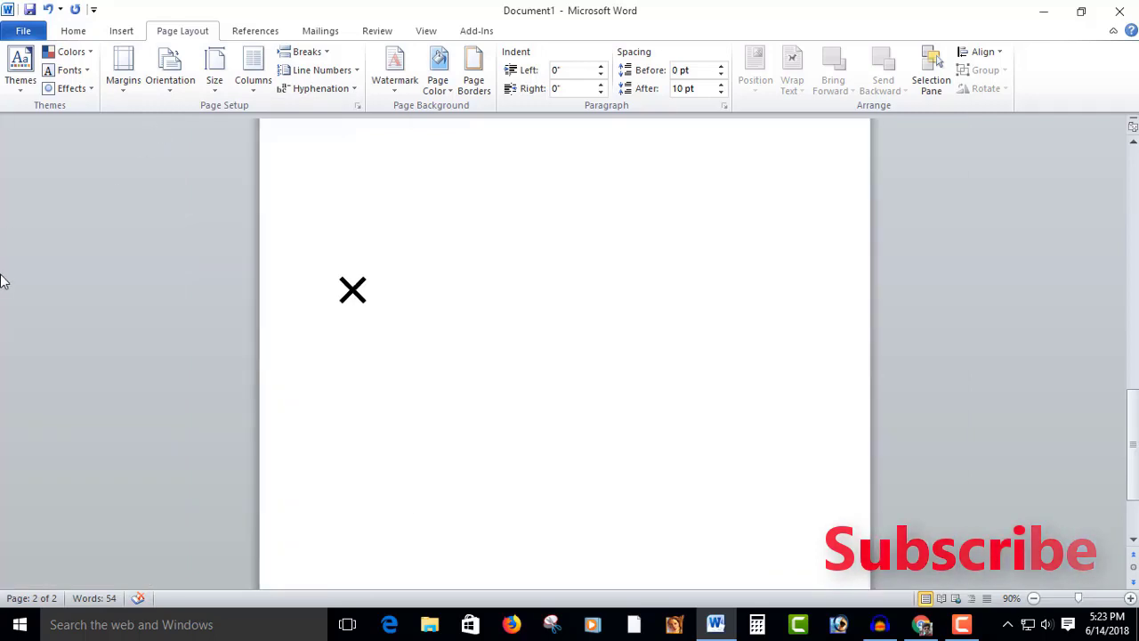
Step: Open Page Setup and set the paper size to A4
key("alt+p")
key("s")
key("p")
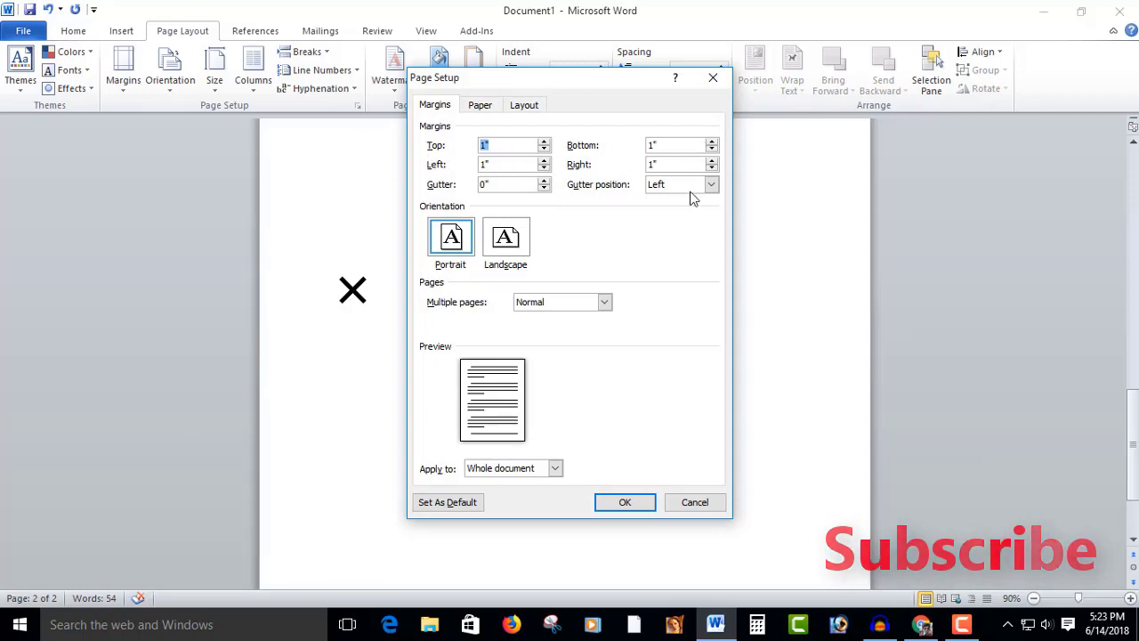
left_click(482, 108)
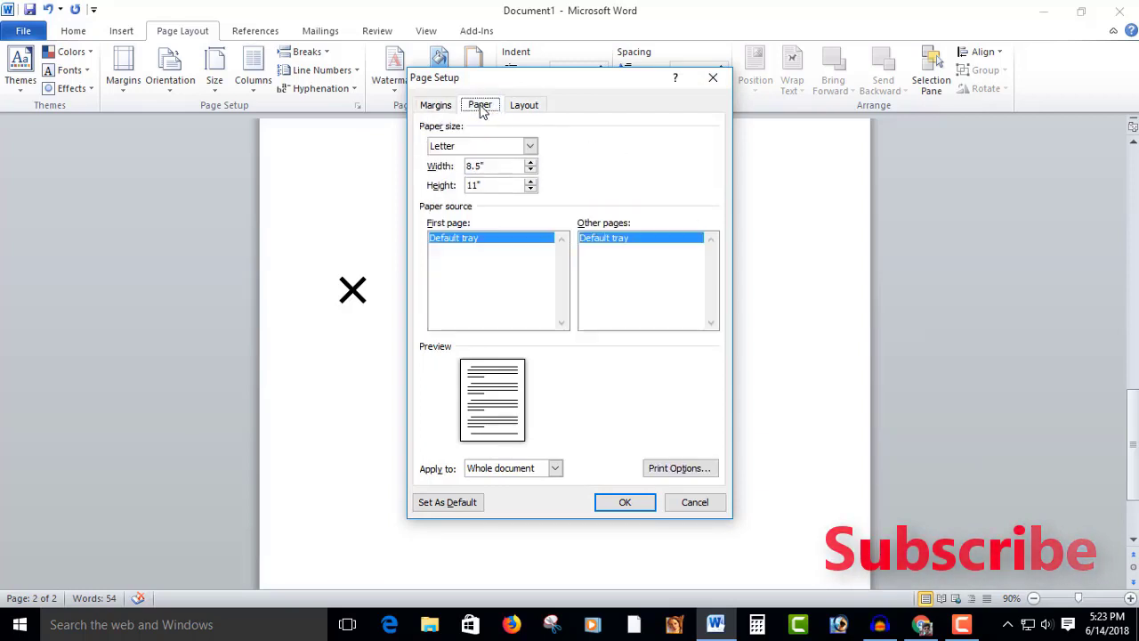
left_click(530, 146)
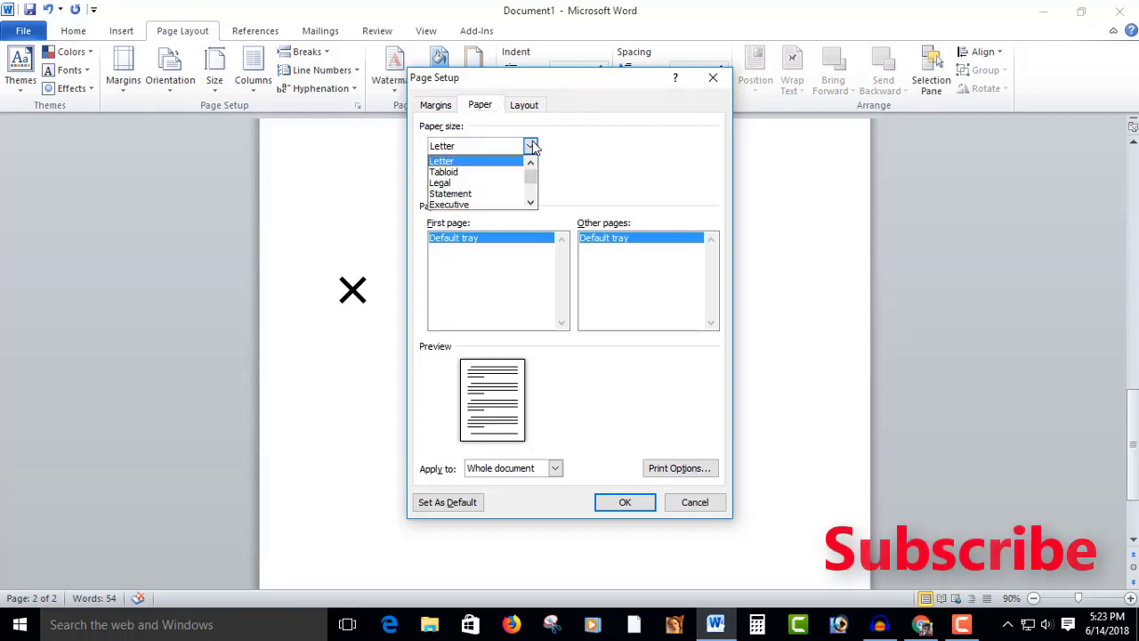
scroll(534, 204, "down", 3)
left_click(521, 195)
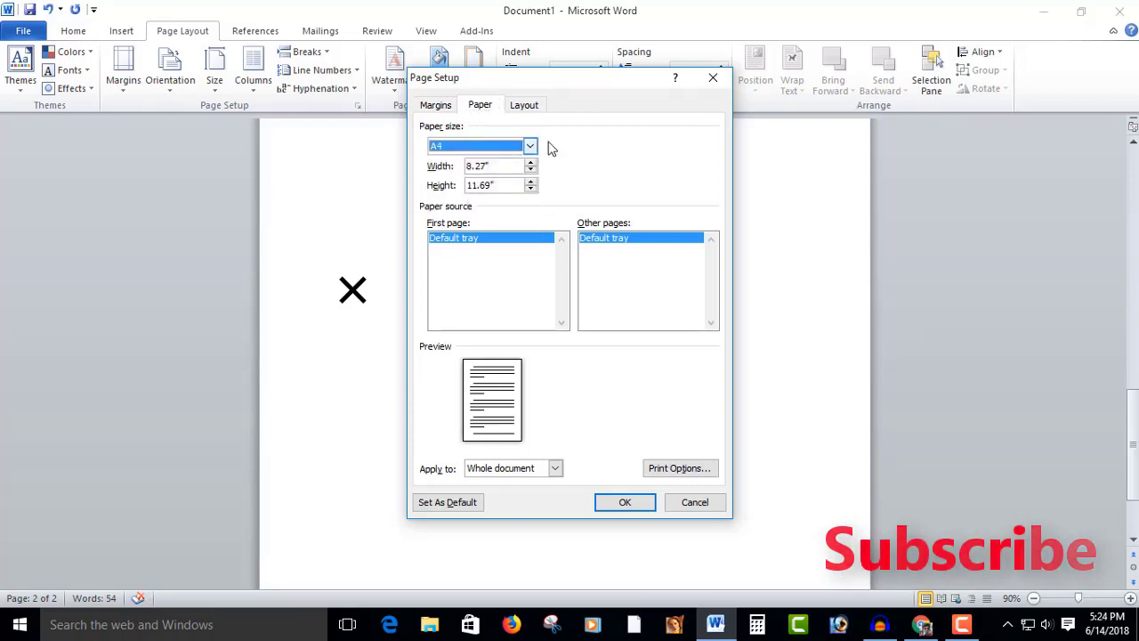
Step: Keep portrait orientation and confirm the page setup with OK
left_click(527, 105)
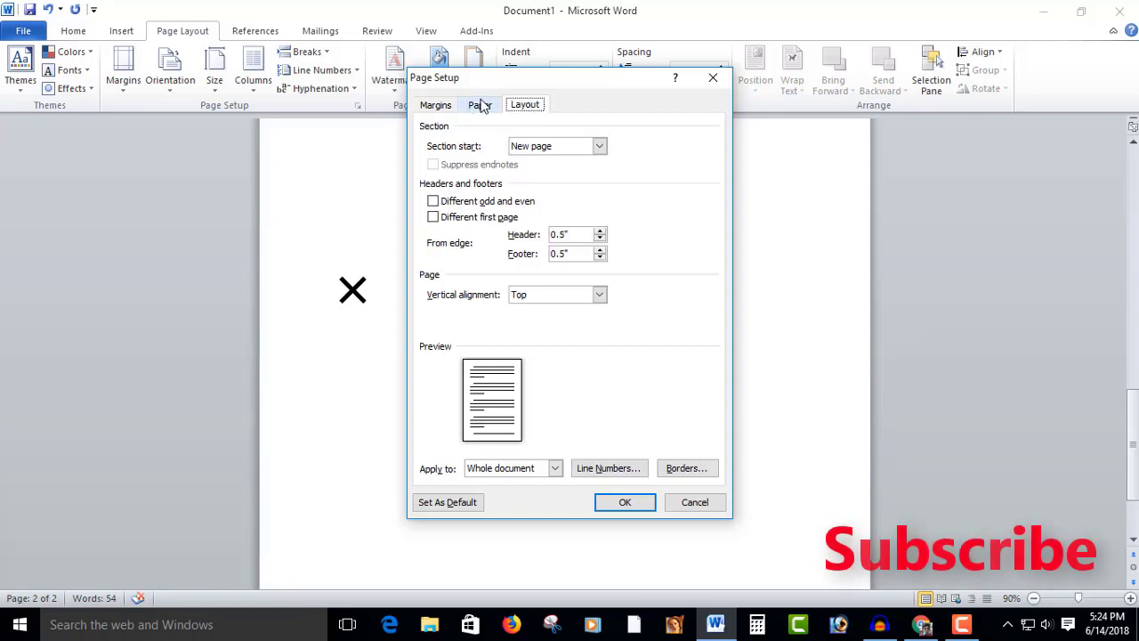
left_click(481, 105)
left_click(436, 107)
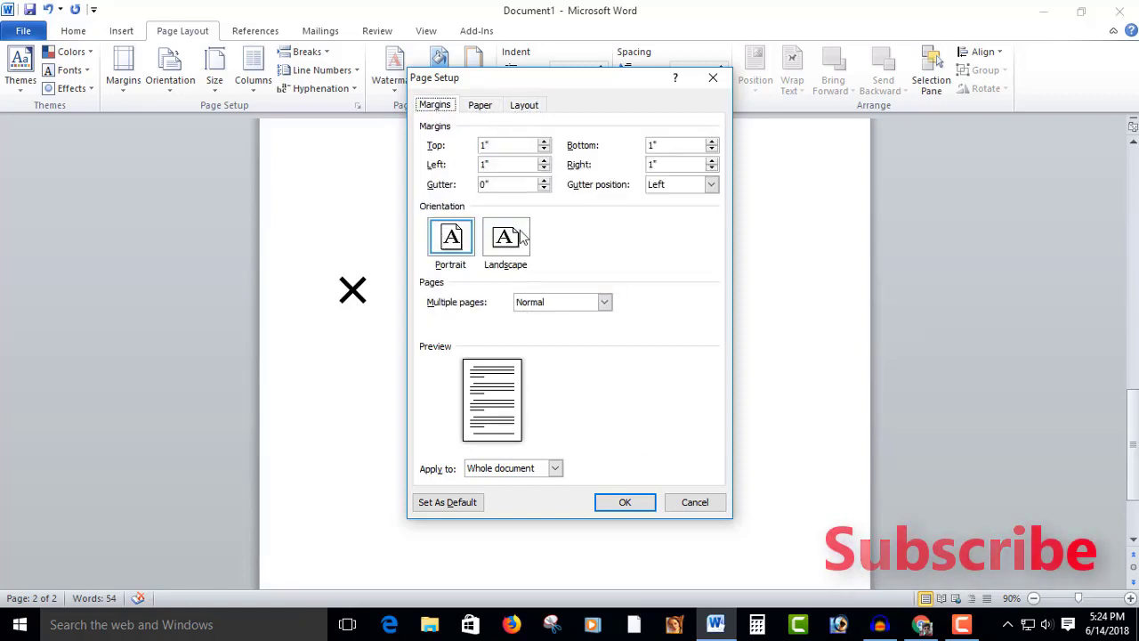
left_click(454, 253)
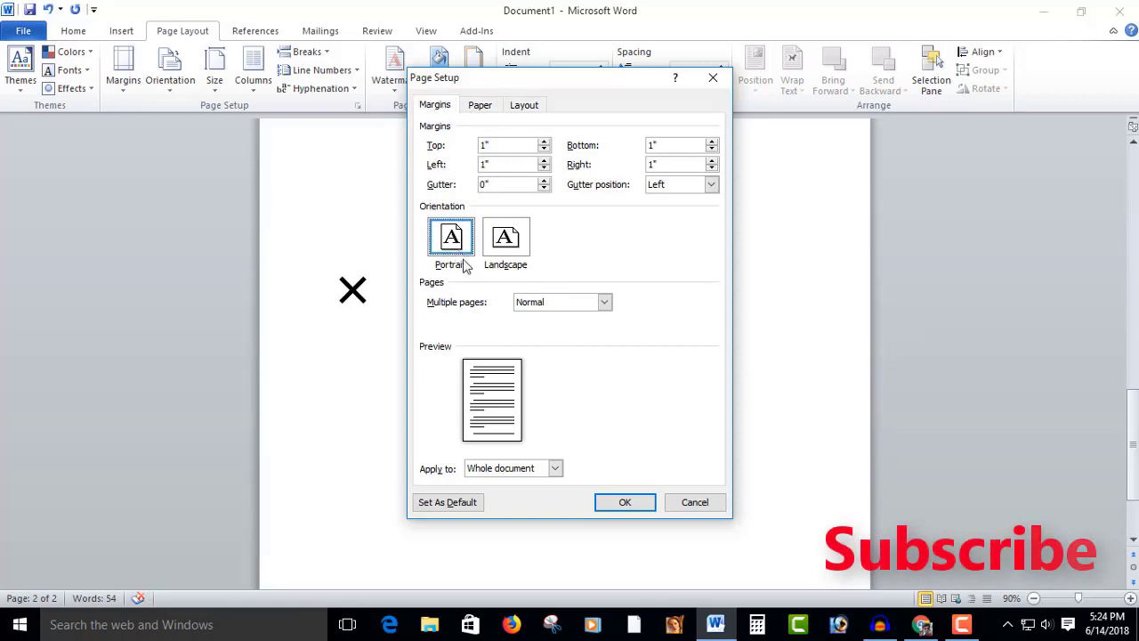
left_click(512, 255)
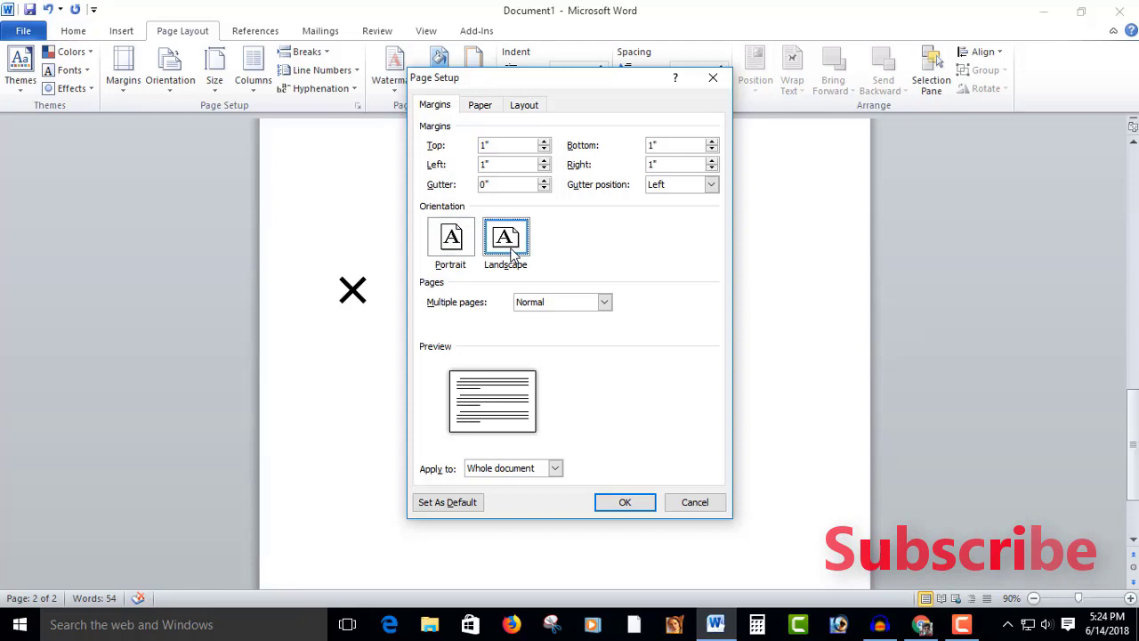
left_click(461, 246)
left_click(480, 105)
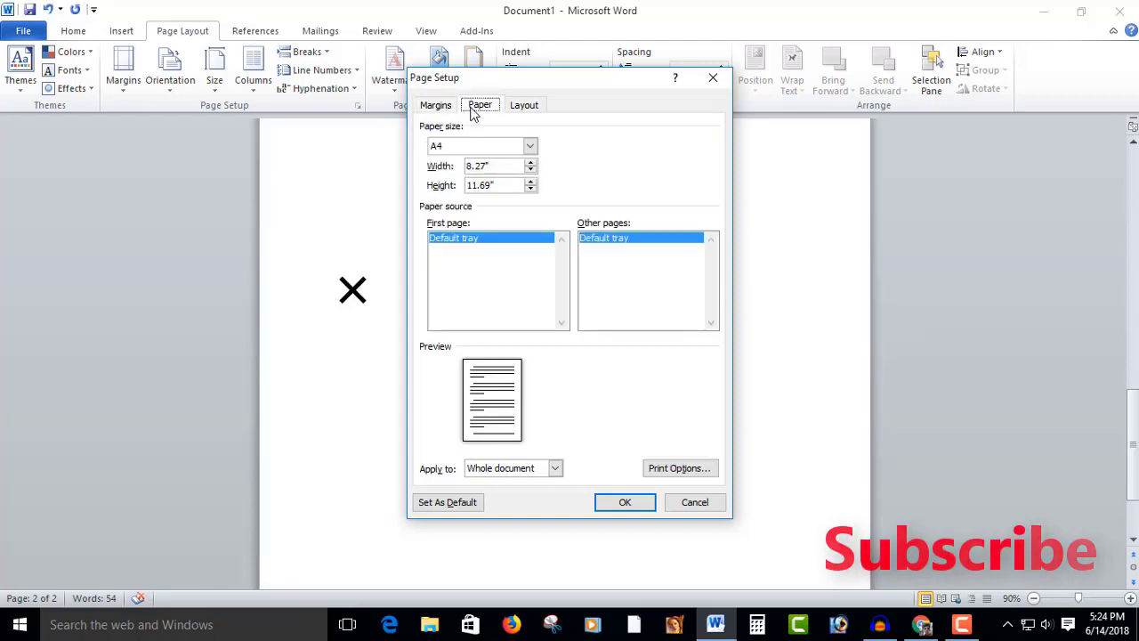
left_click(435, 105)
left_click(627, 502)
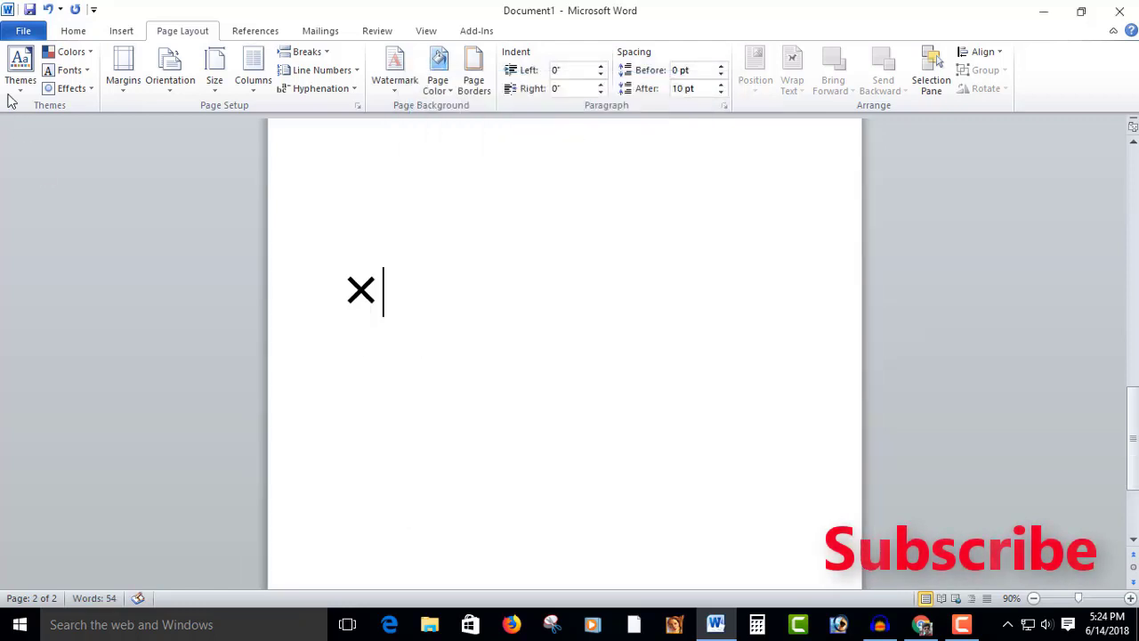
left_click(23, 31)
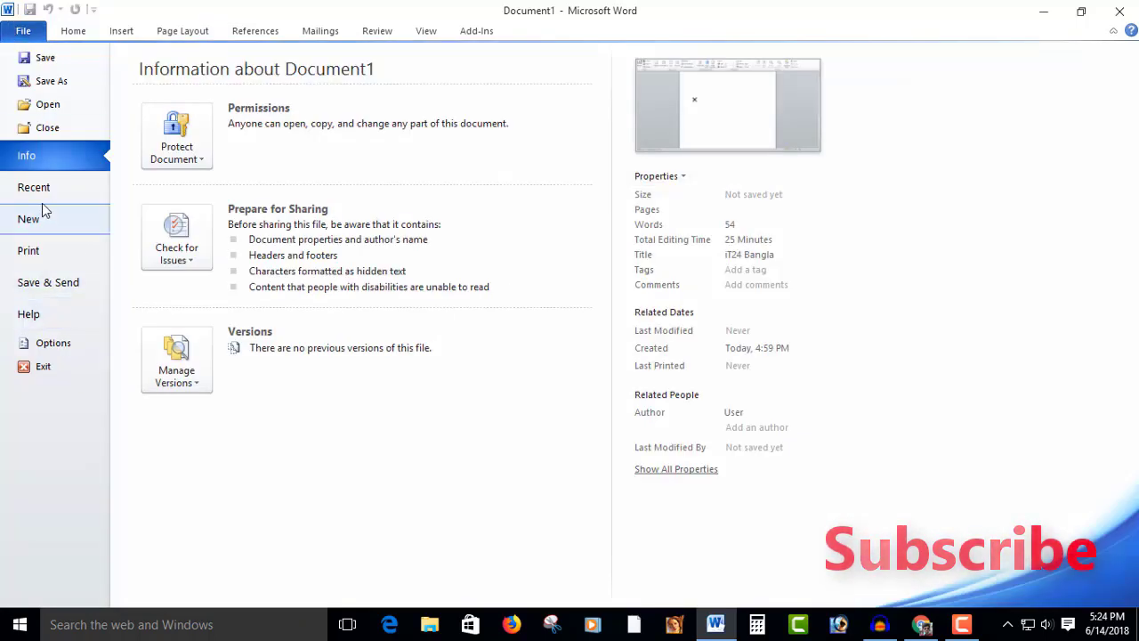
left_click(30, 250)
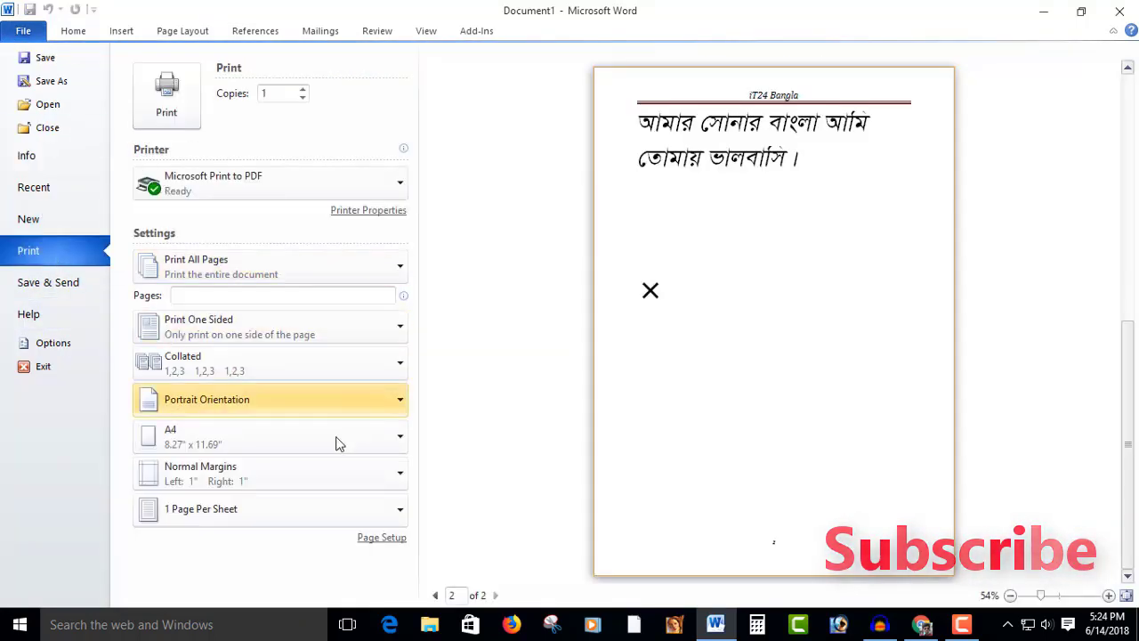
left_click(381, 540)
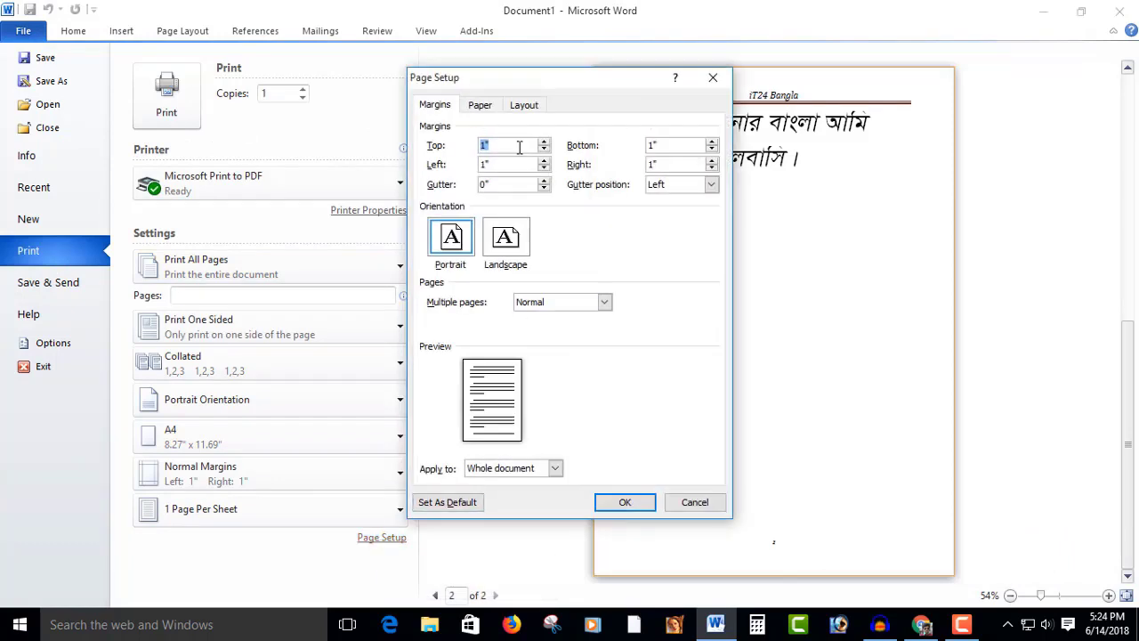
left_click(695, 503)
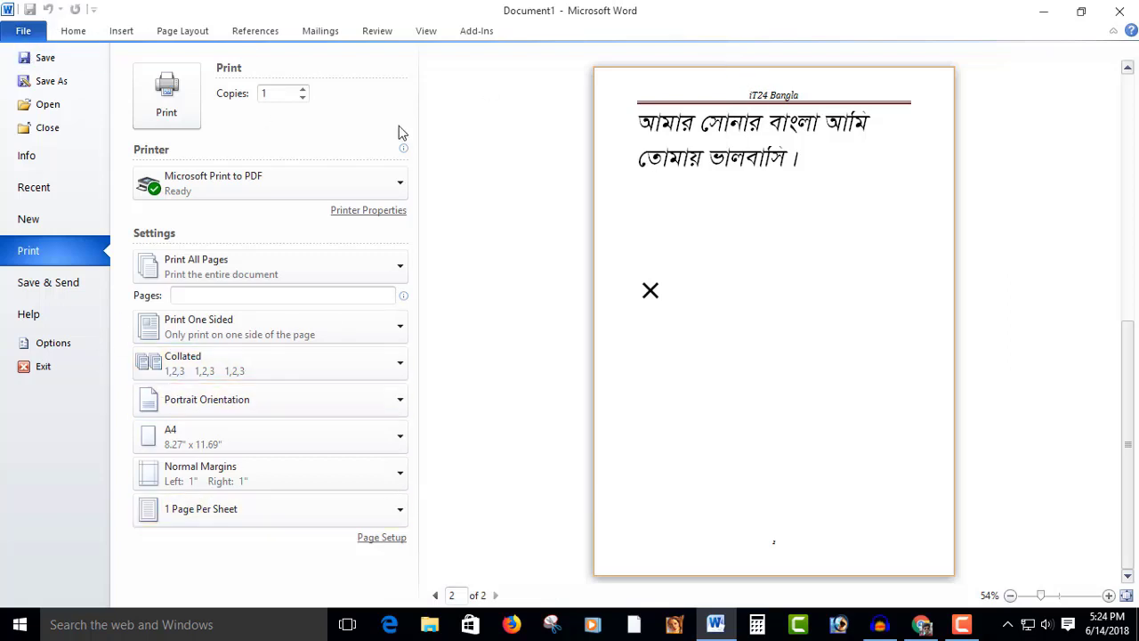
left_click(25, 32)
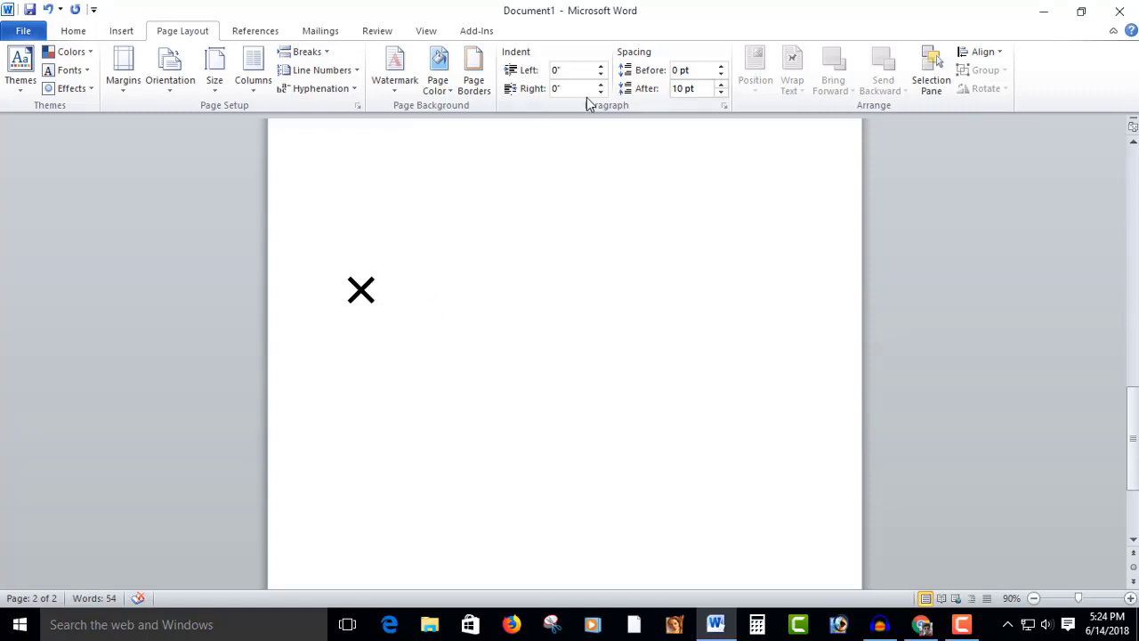
Step: Switch page 2 to a two-column layout and type the first lines of sample text
left_click(255, 95)
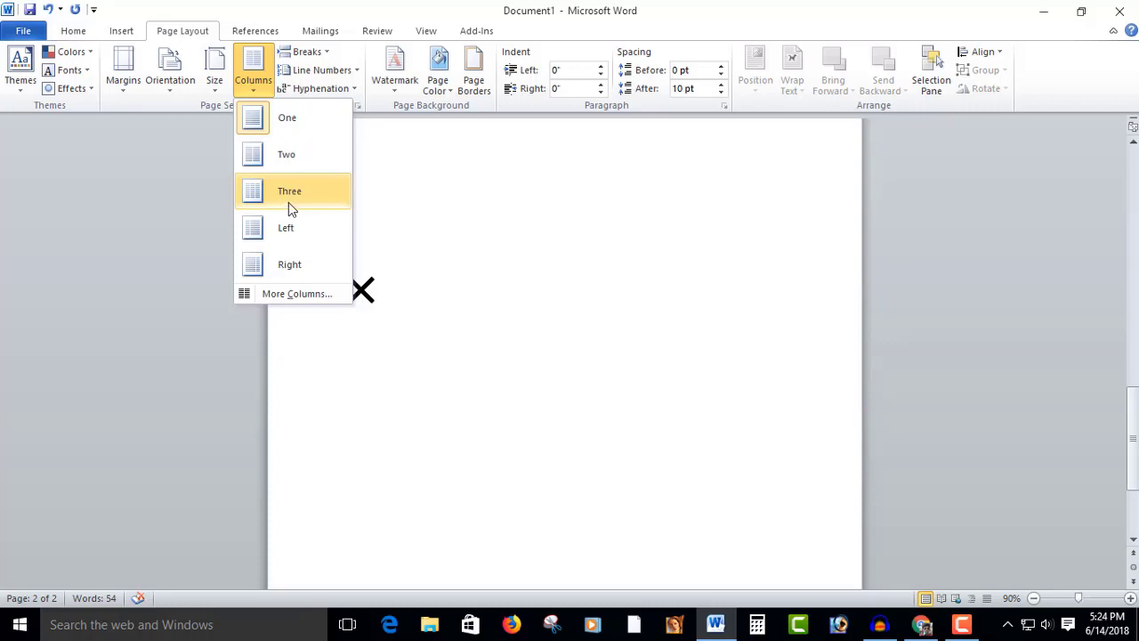
left_click(289, 154)
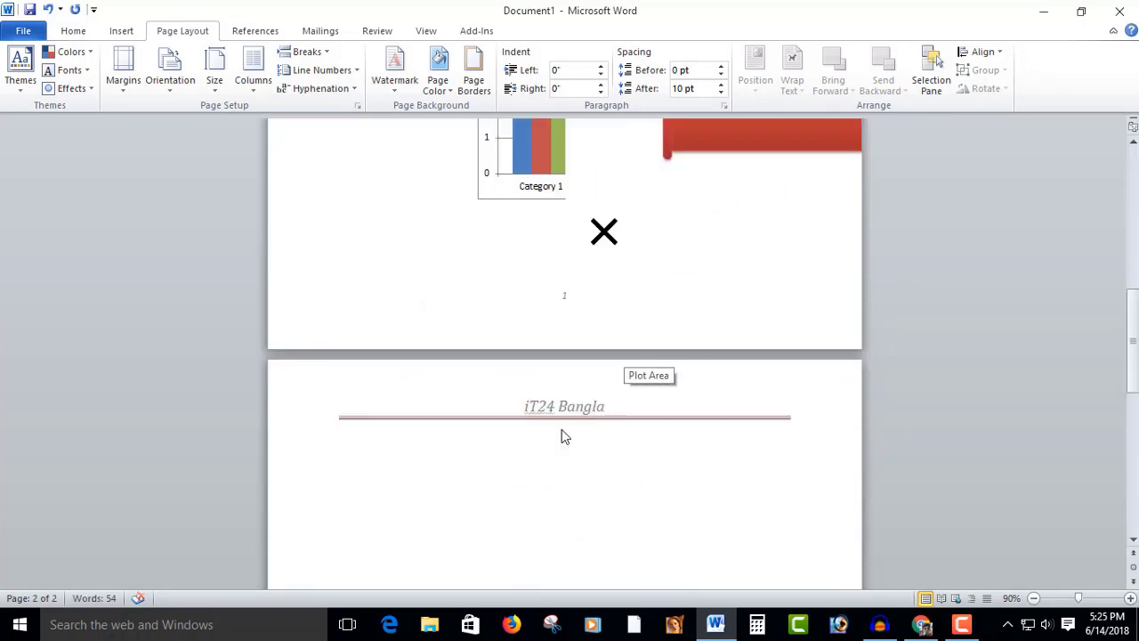
type("dsjafkjlkjhl")
key("Return")
type("hl")
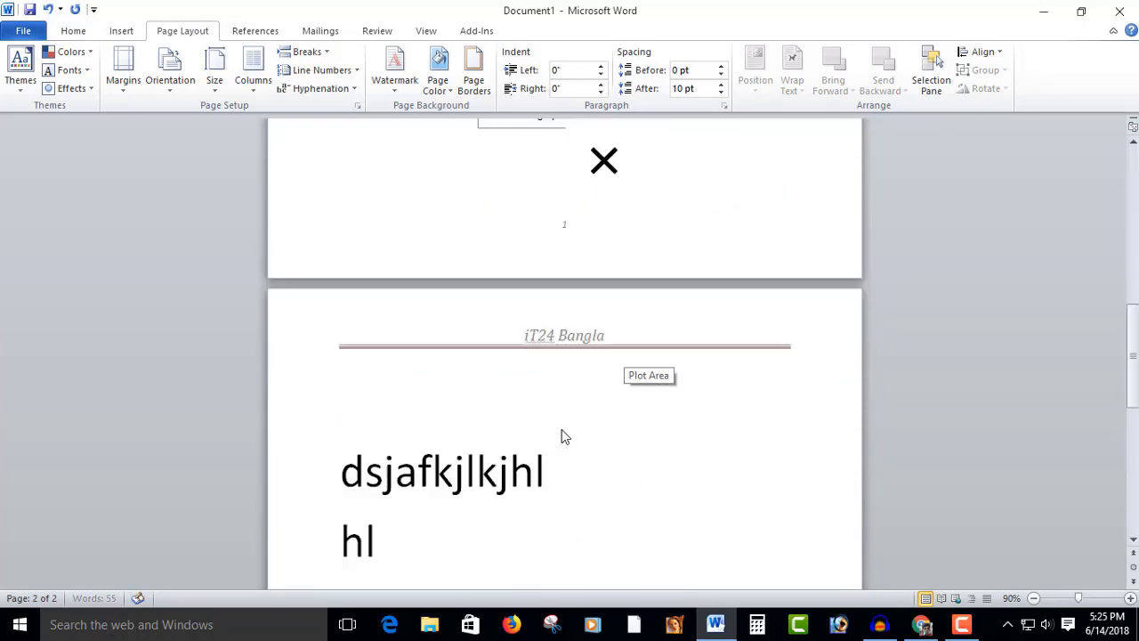
type("hlhljkahl")
key("Return")
type("jkfhjkfhkjh")
key("Return")
type("fajkhdfsjk")
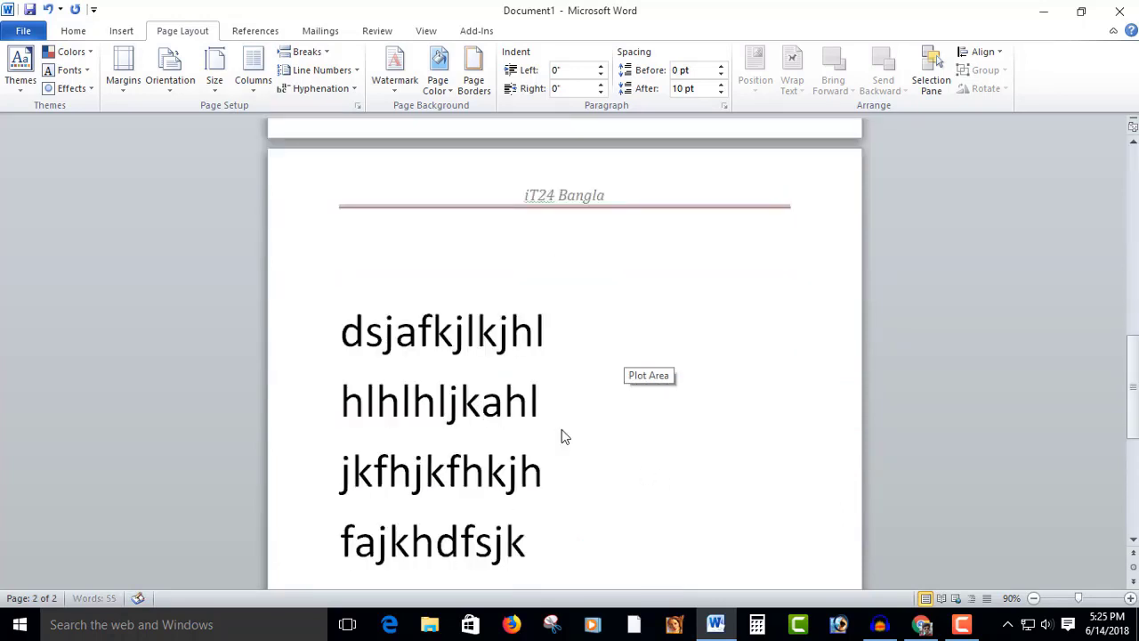
key("Return")
Step: Type more lines of sample text, fixing a typo, so they flow into the second column
type("ahjkdshfaj")
key("Return")
type("kh")
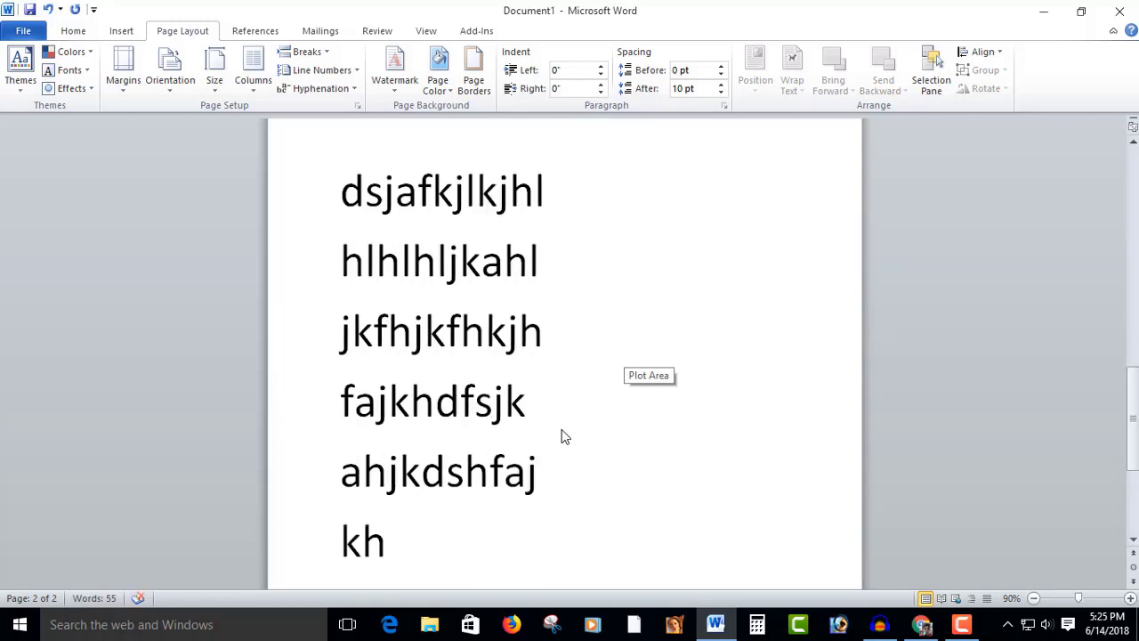
type("kjjjjjfdkj")
key("Return")
type("asdk;fkl;a")
key("Return")
type("dfjh")
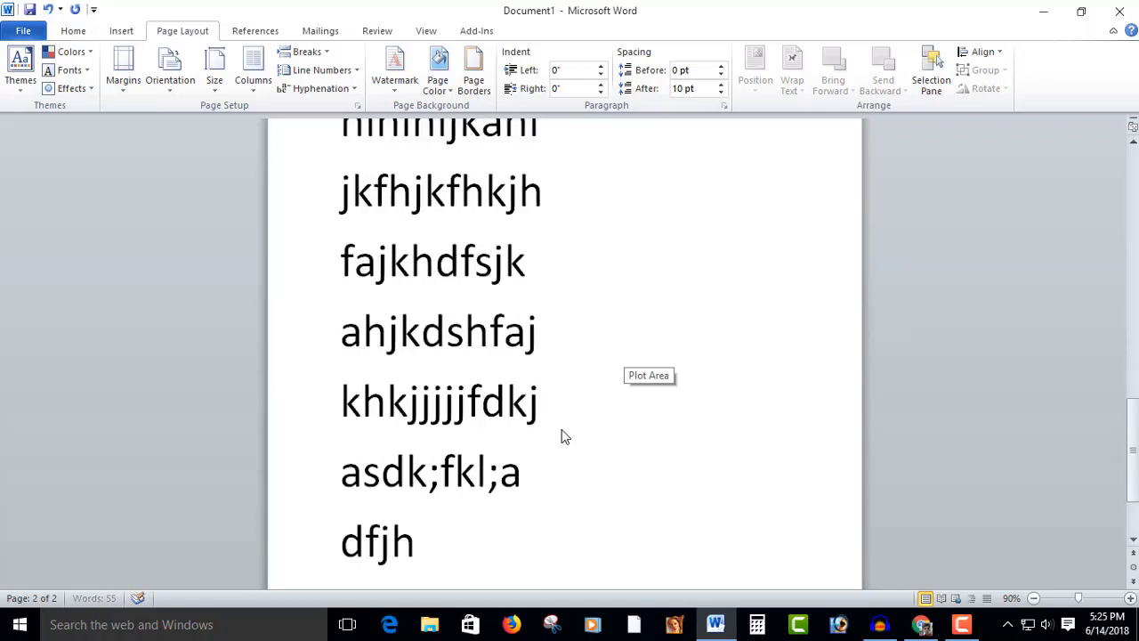
type("ksdfah")
key("BackSpace")
key("BackSpace")
key("BackSpace")
key("BackSpace")
key("BackSpace")
type("hjkhlfjsd")
key("Return")
type("kahjksdfhj")
key("Return")
type("k")
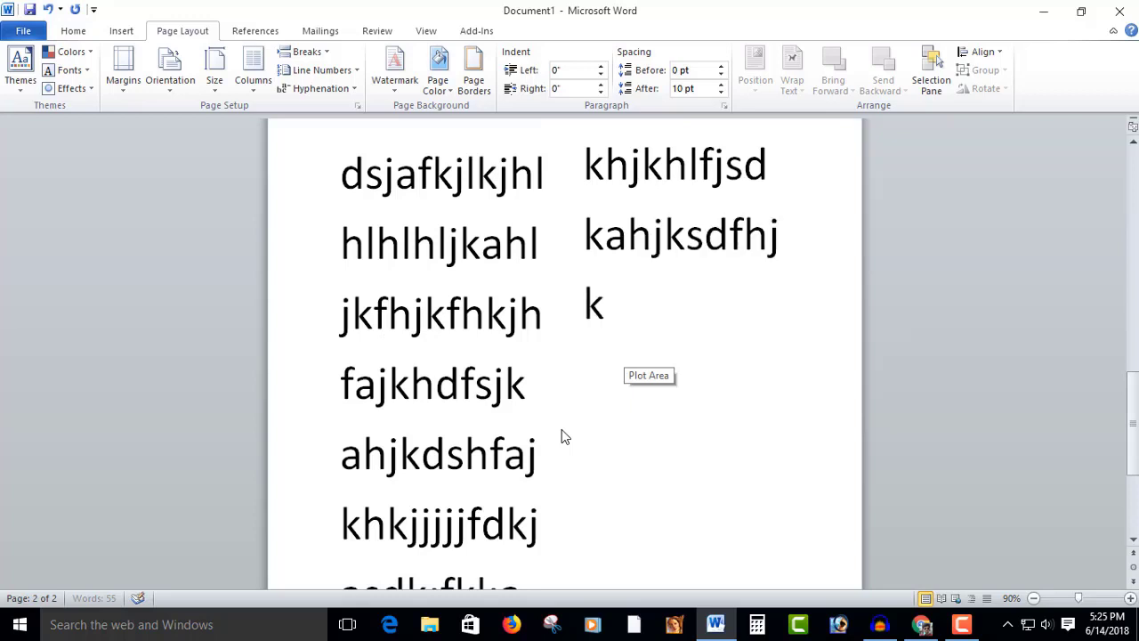
type("hdfskjhfd")
key("Return")
type("skjhfdskjh")
key("Return")
type("fdjkdfs")
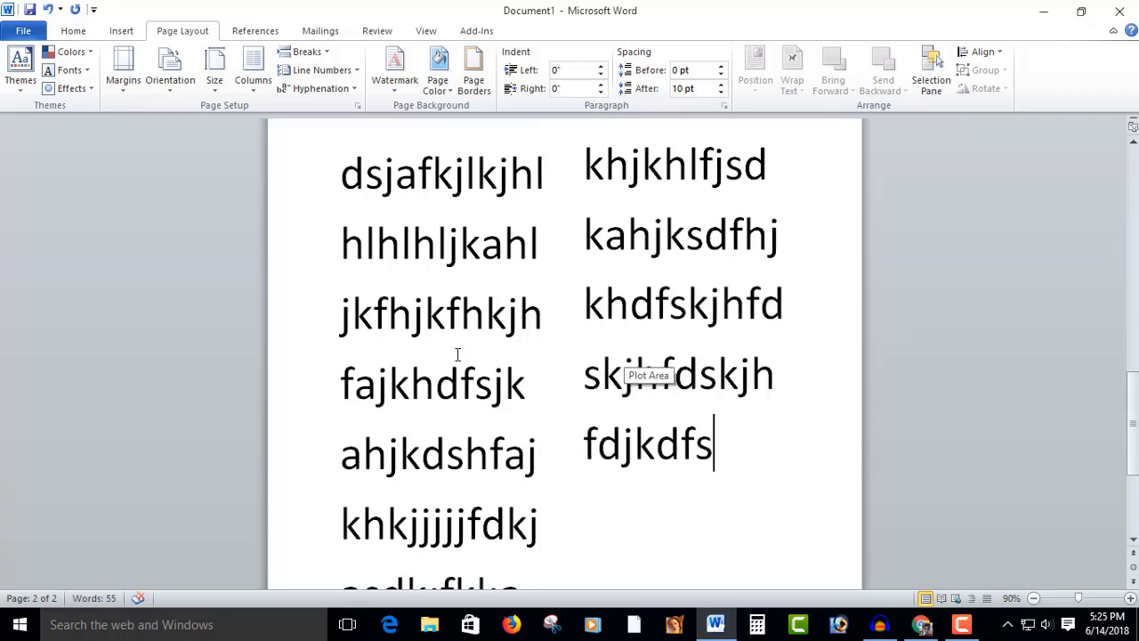
Step: Reflow all the sample text into three columns and deselect it
left_click_drag(344, 160, 667, 499)
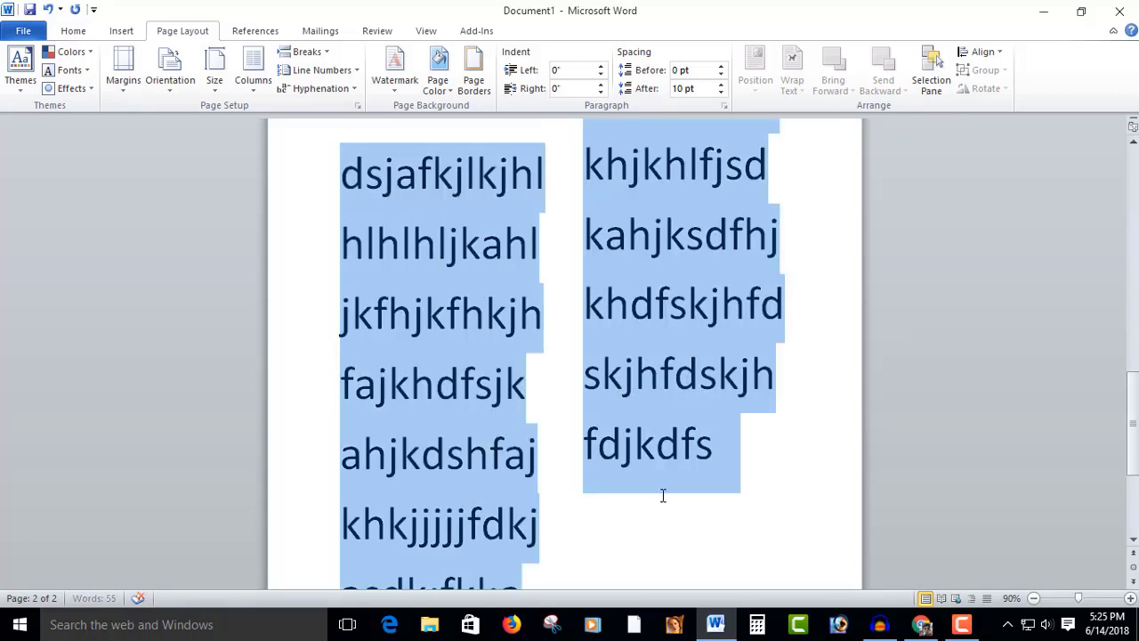
left_click(255, 86)
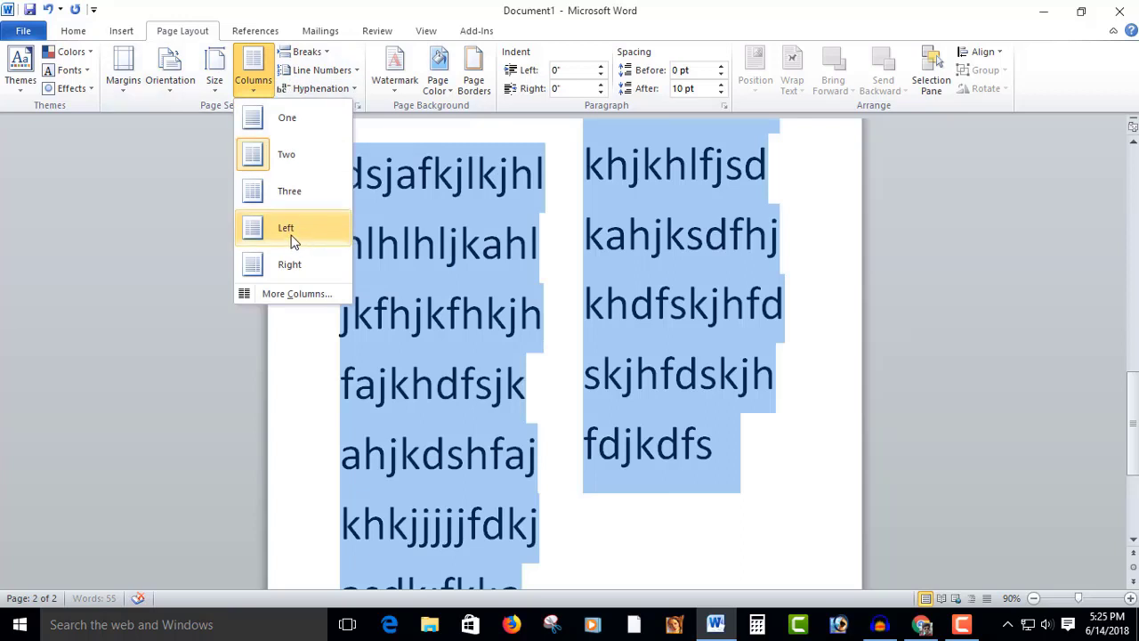
left_click(294, 191)
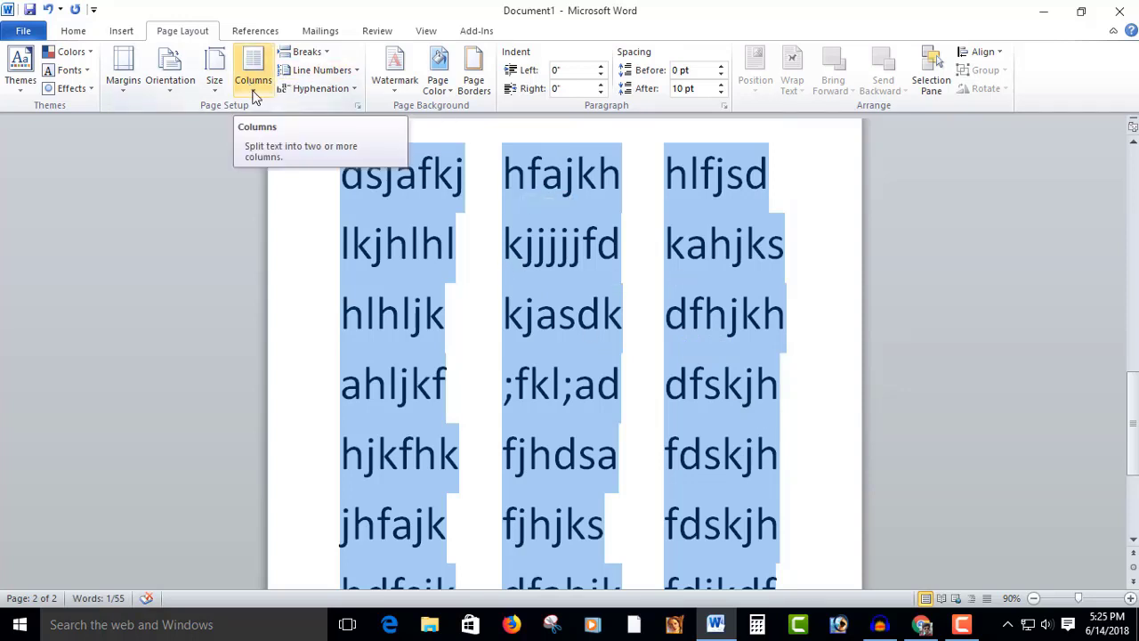
left_click(450, 242)
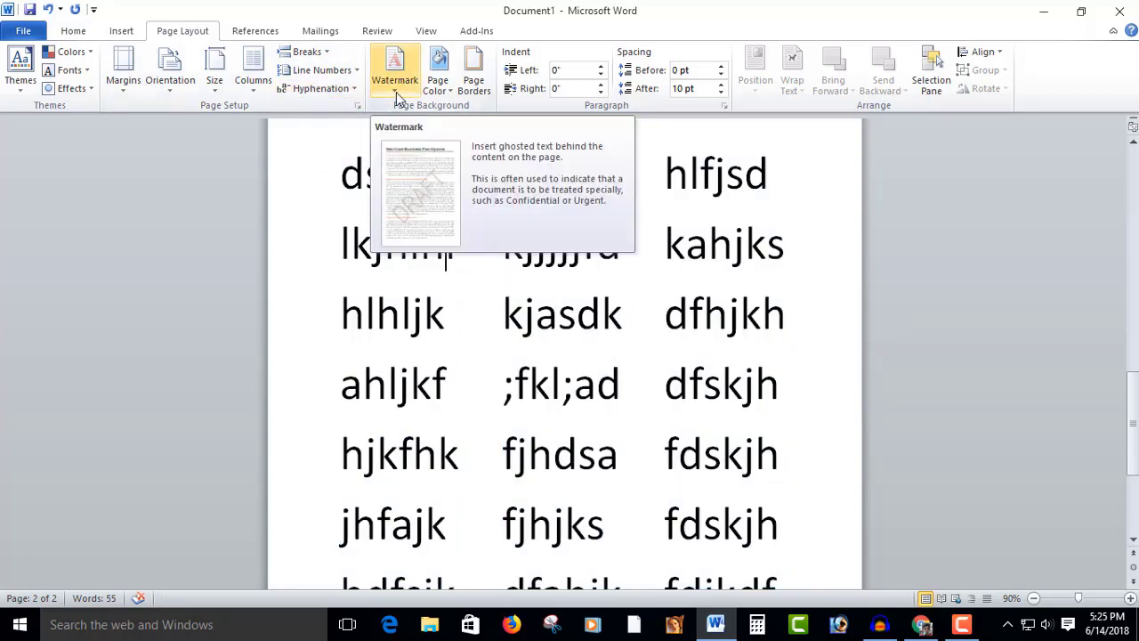
Step: Add the diagonal CONFIDENTIAL 1 watermark, then replace its text with the user's name
left_click(396, 89)
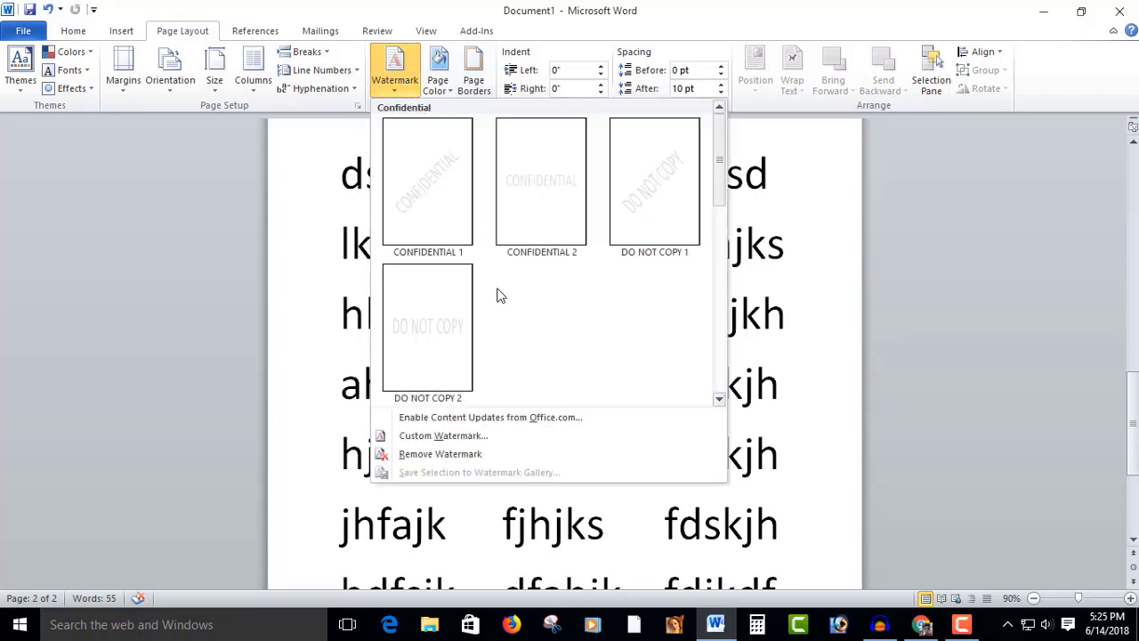
left_click(428, 194)
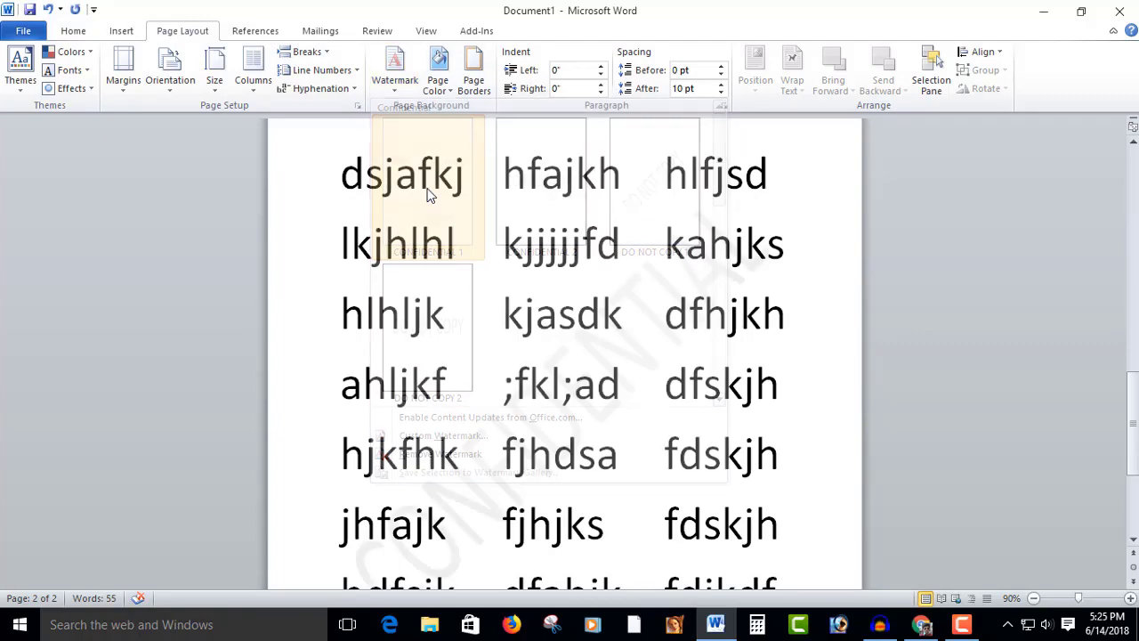
left_click(462, 436)
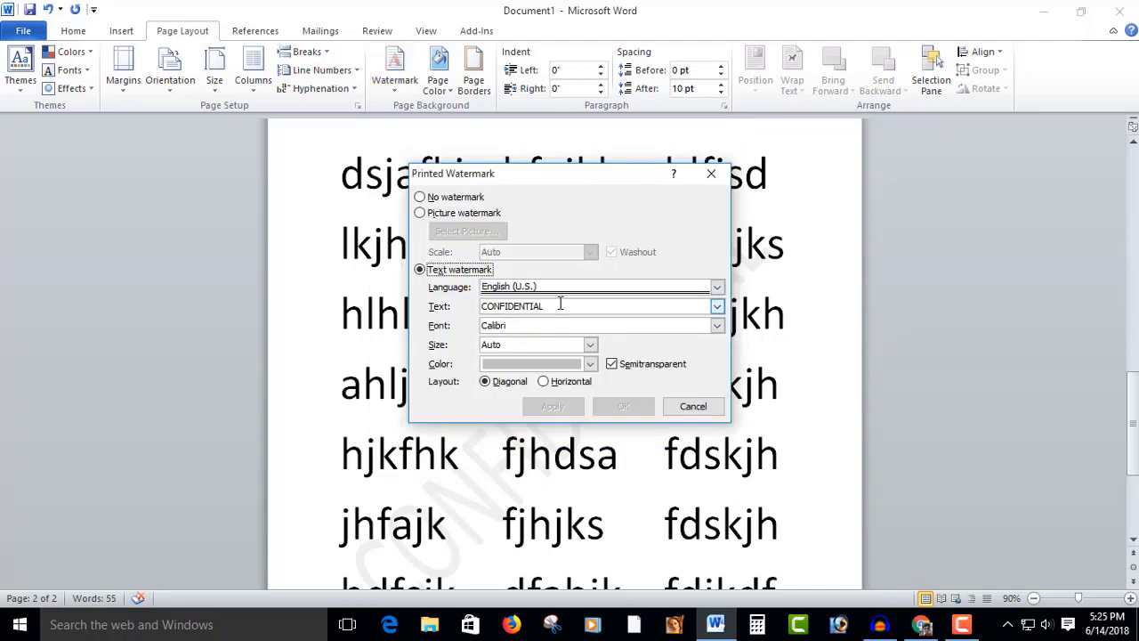
double_click(560, 303)
type("Fakhrul")
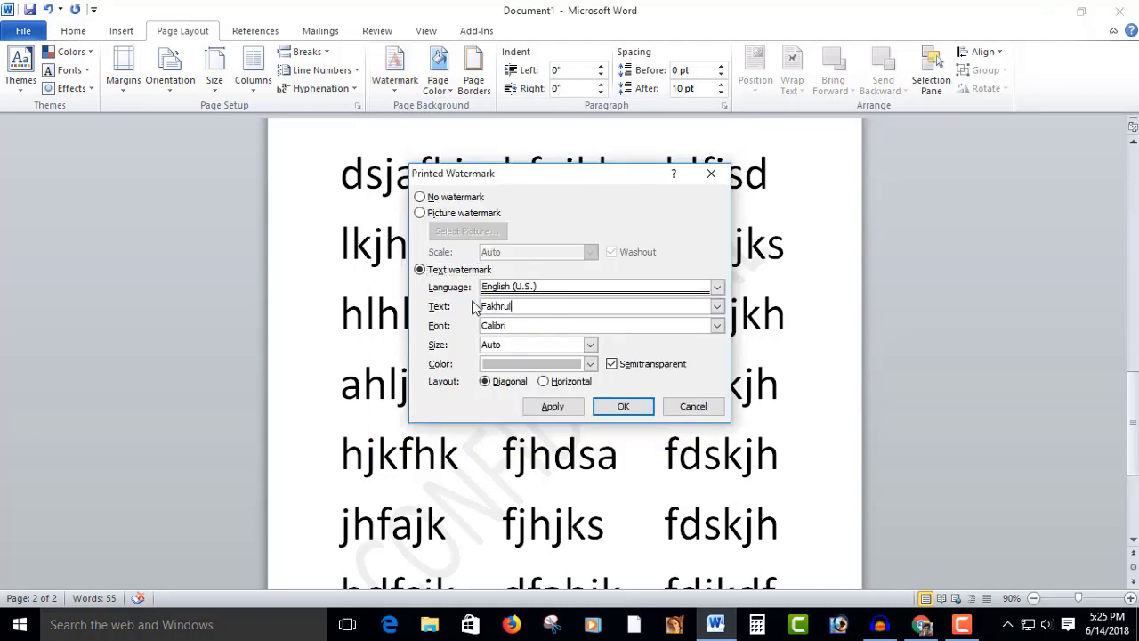
left_click(623, 406)
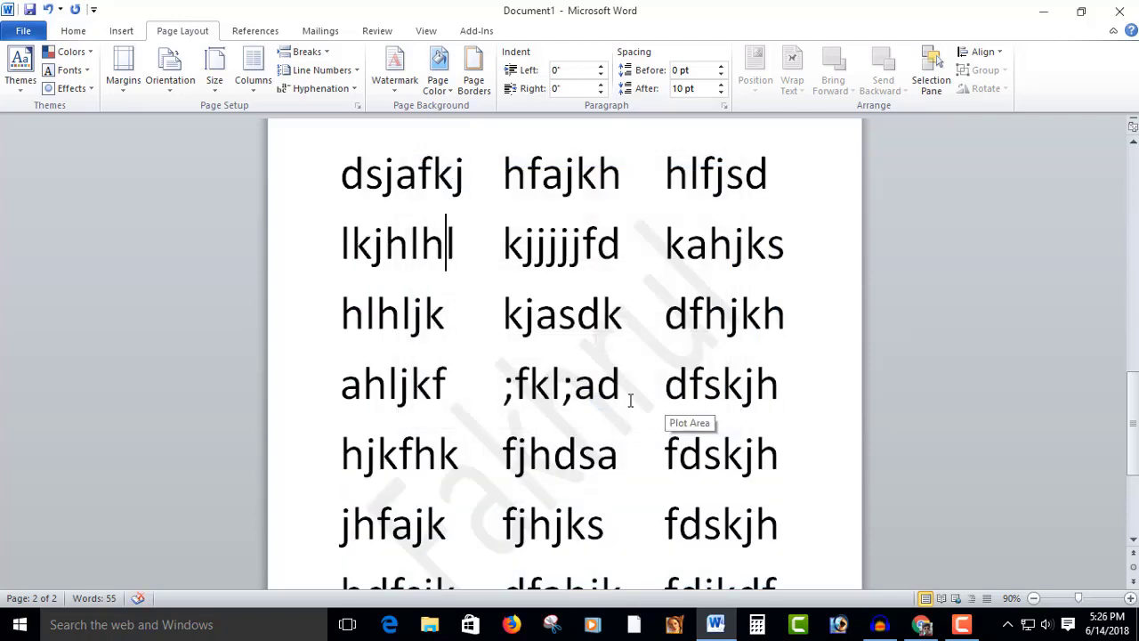
scroll(629, 401, "down", 3)
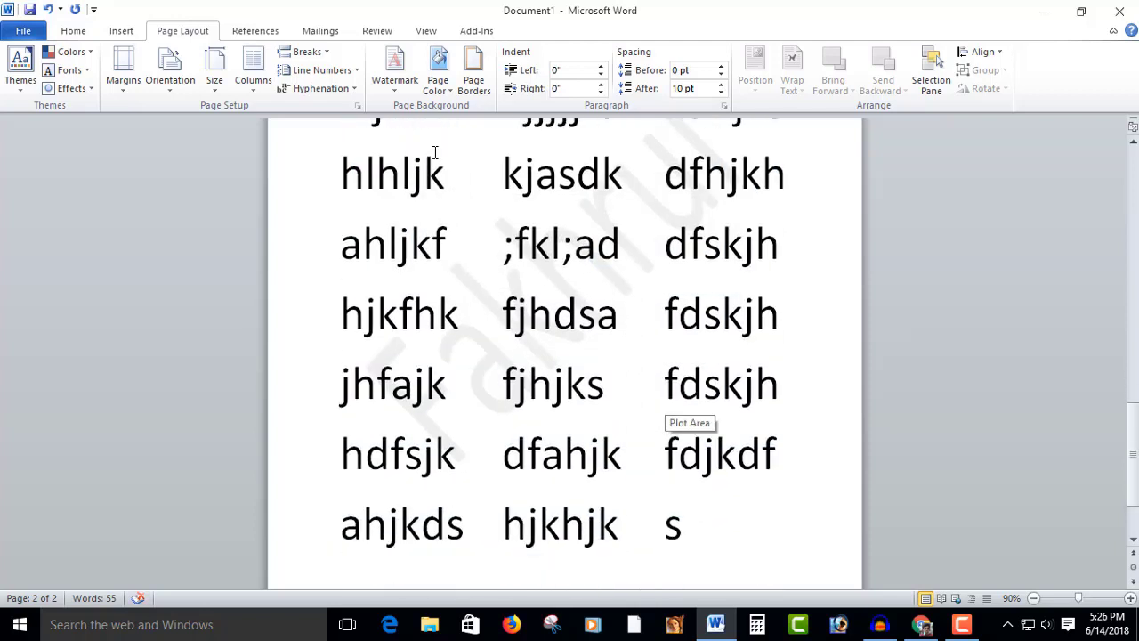
Step: Change the custom watermark's colour to blue, after briefly trying black
left_click(395, 82)
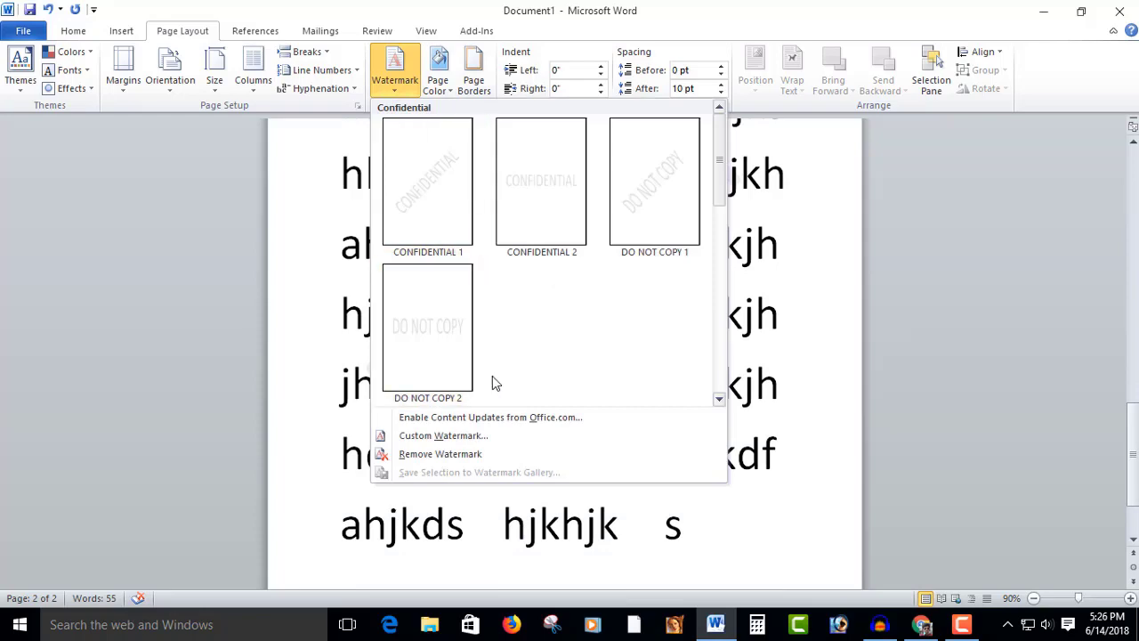
left_click(476, 434)
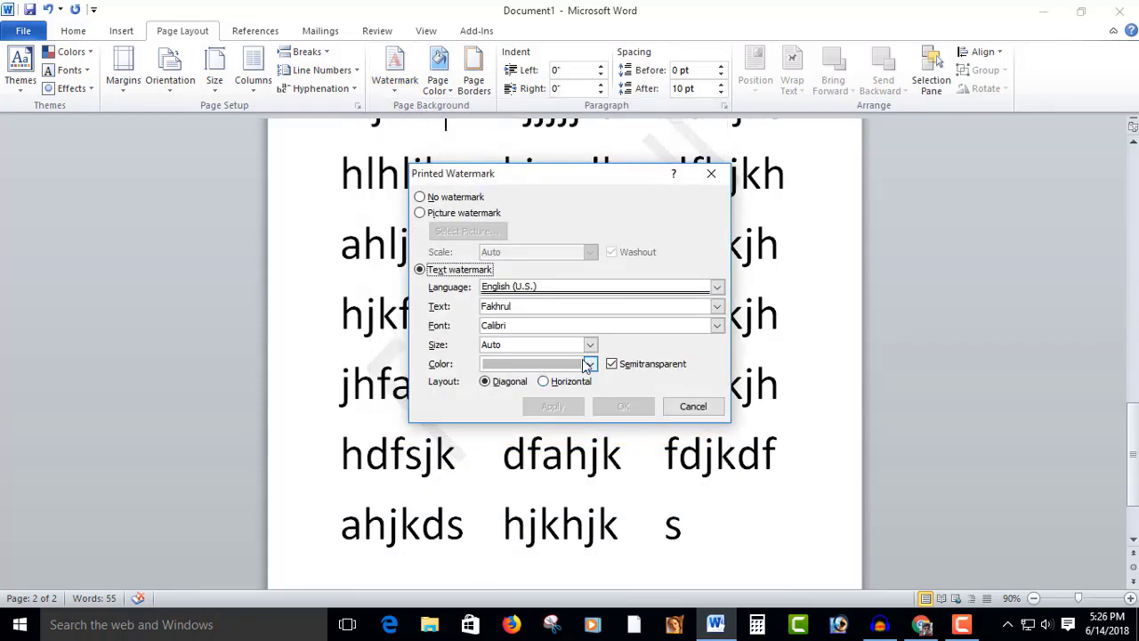
left_click(589, 364)
left_click(502, 474)
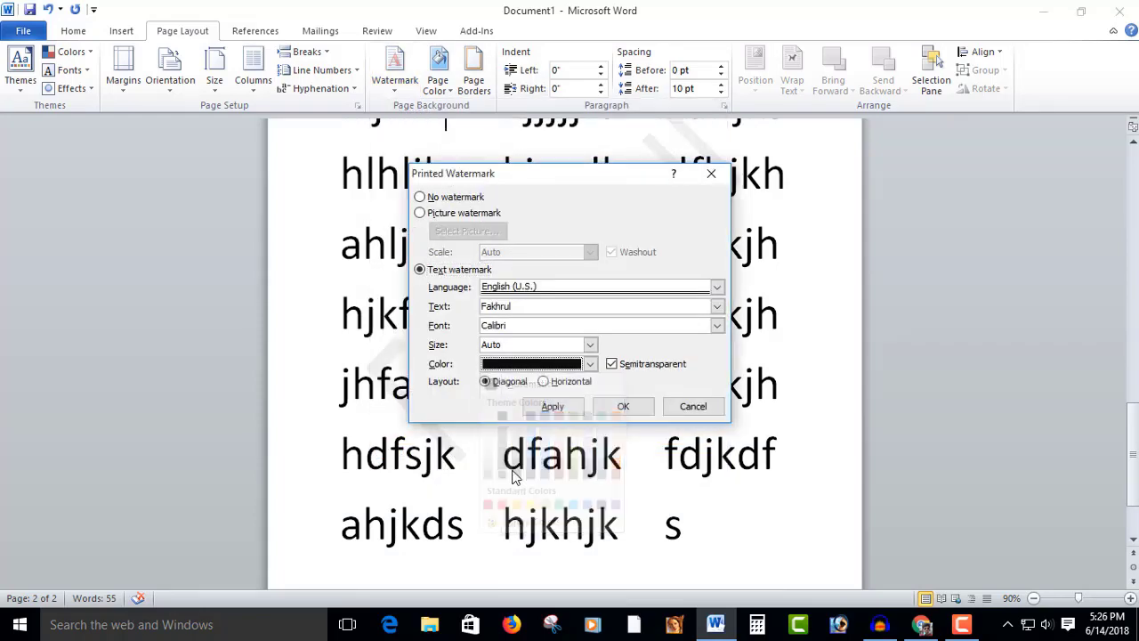
left_click(591, 364)
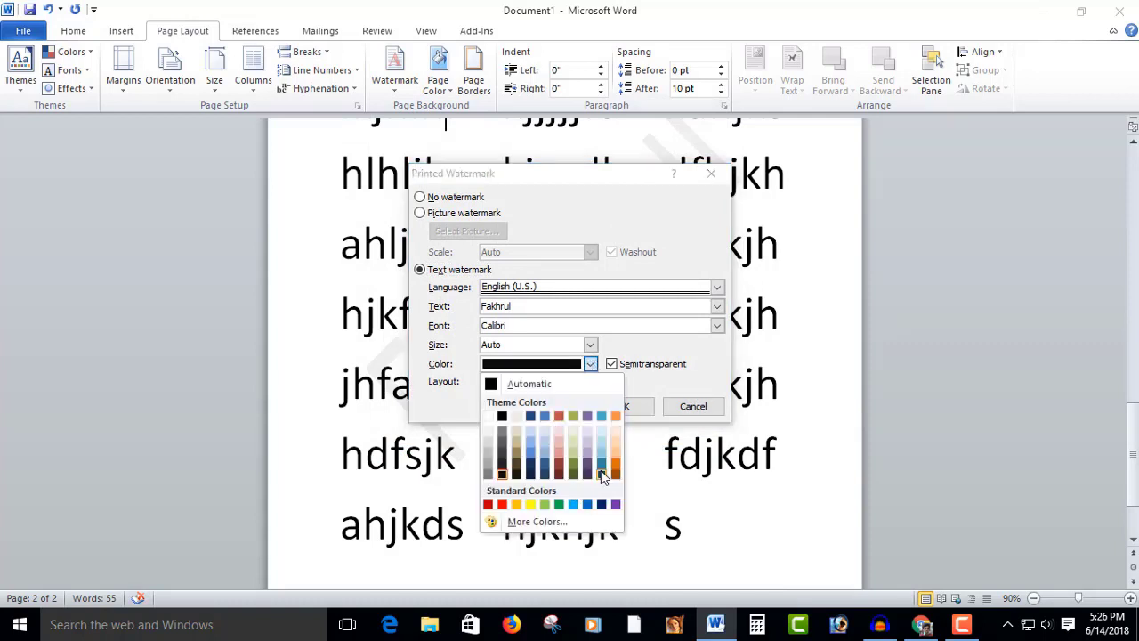
left_click(602, 475)
left_click(621, 406)
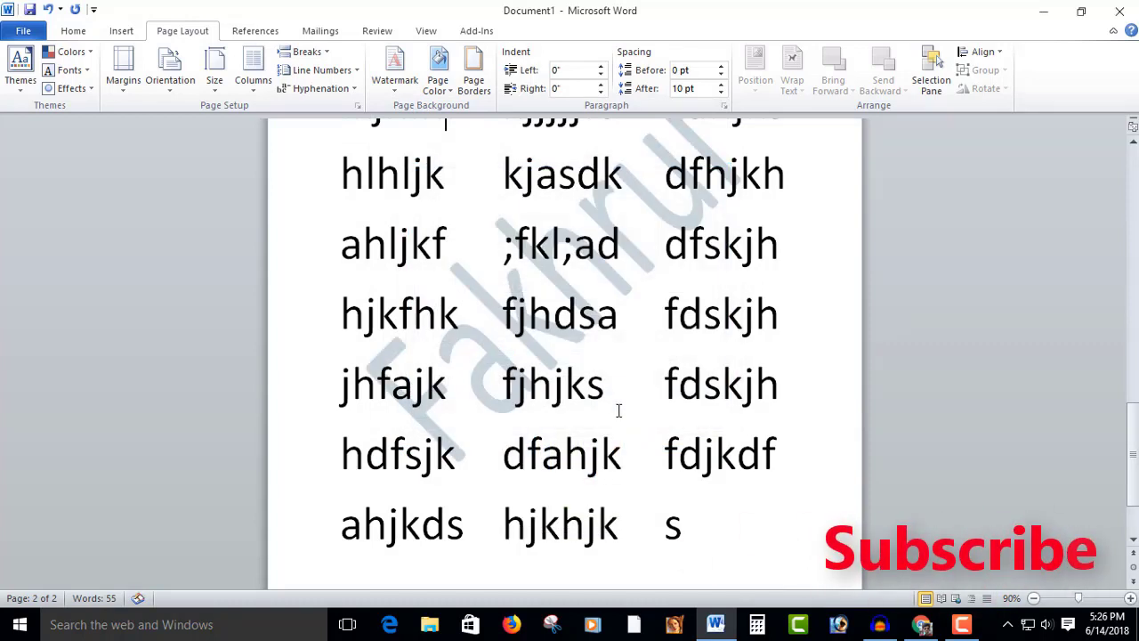
scroll(532, 351, "up", 3)
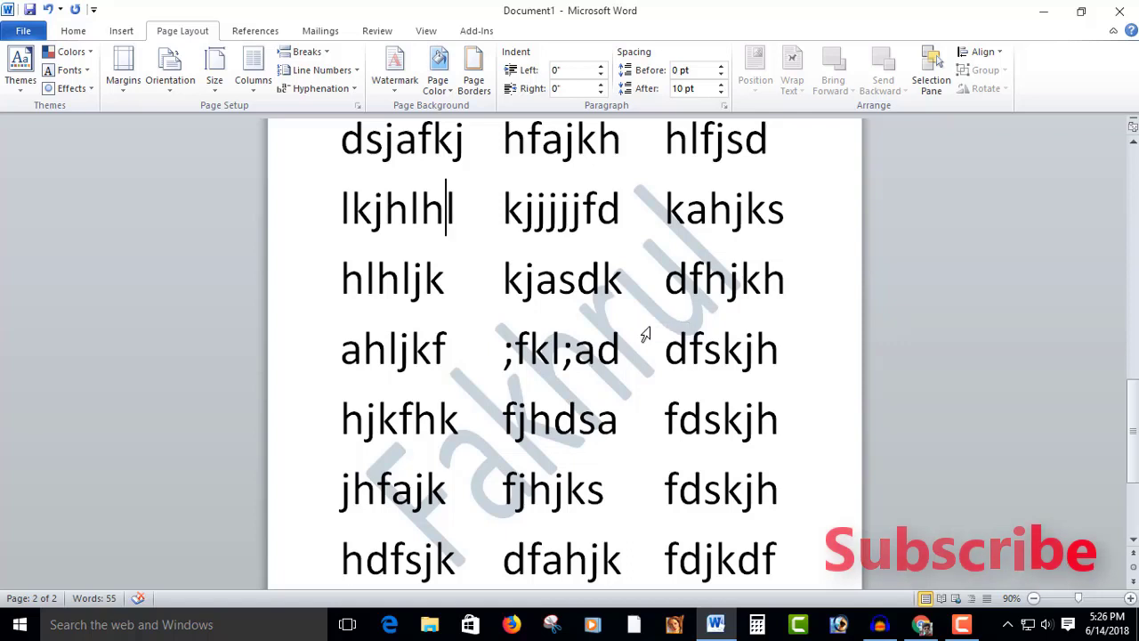
Step: Set the page colour to lavender
left_click(449, 94)
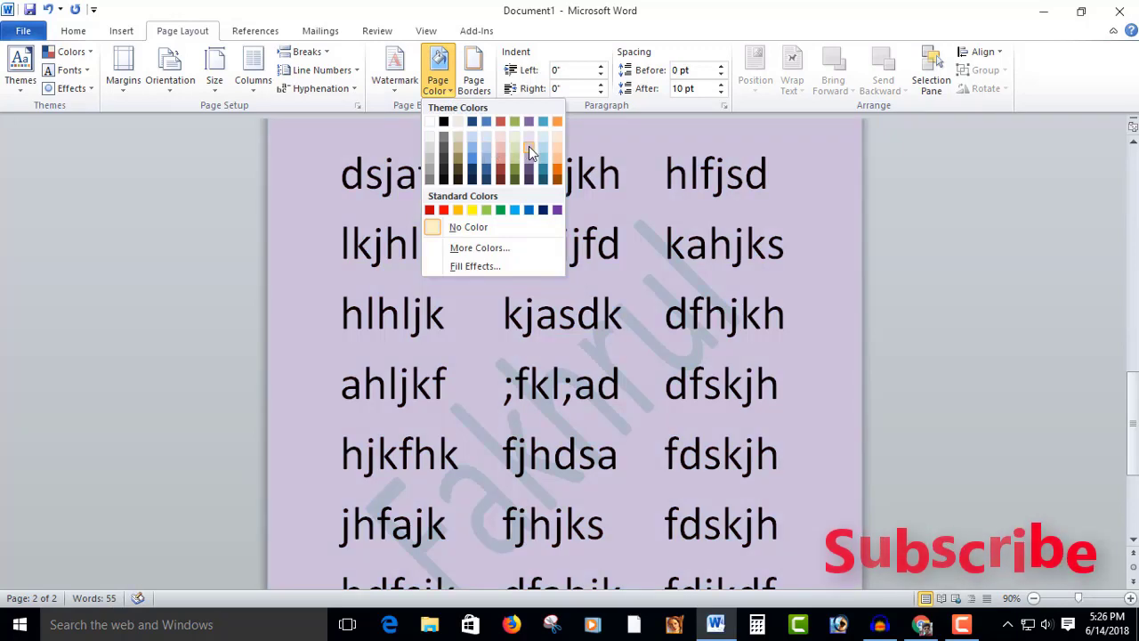
left_click(529, 146)
scroll(667, 293, "up", 10)
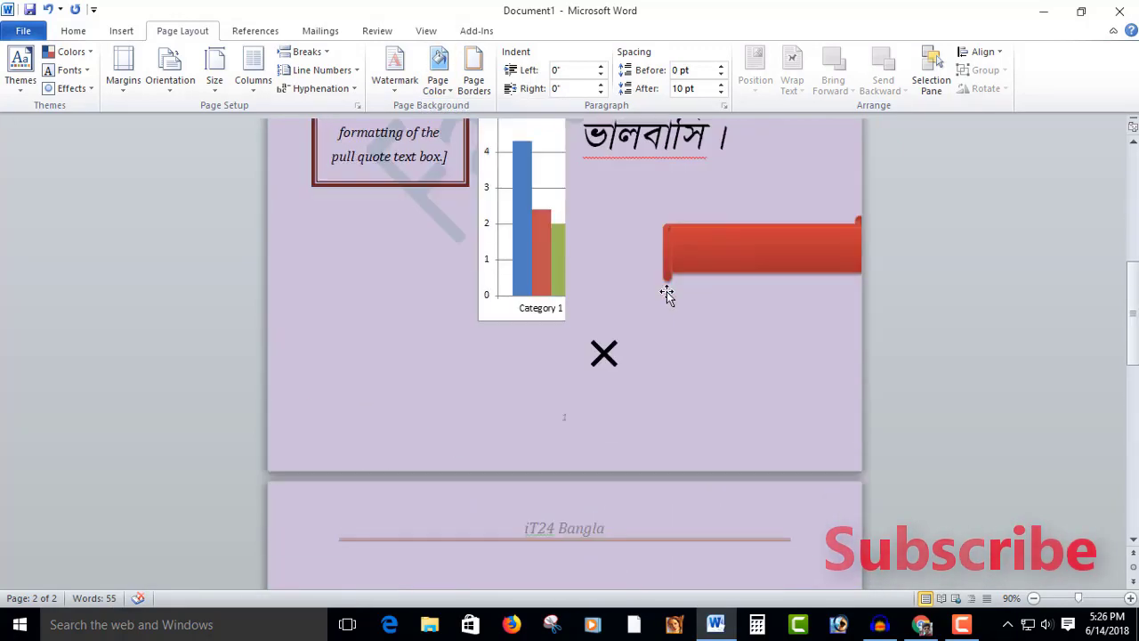
scroll(666, 291, "down", 10)
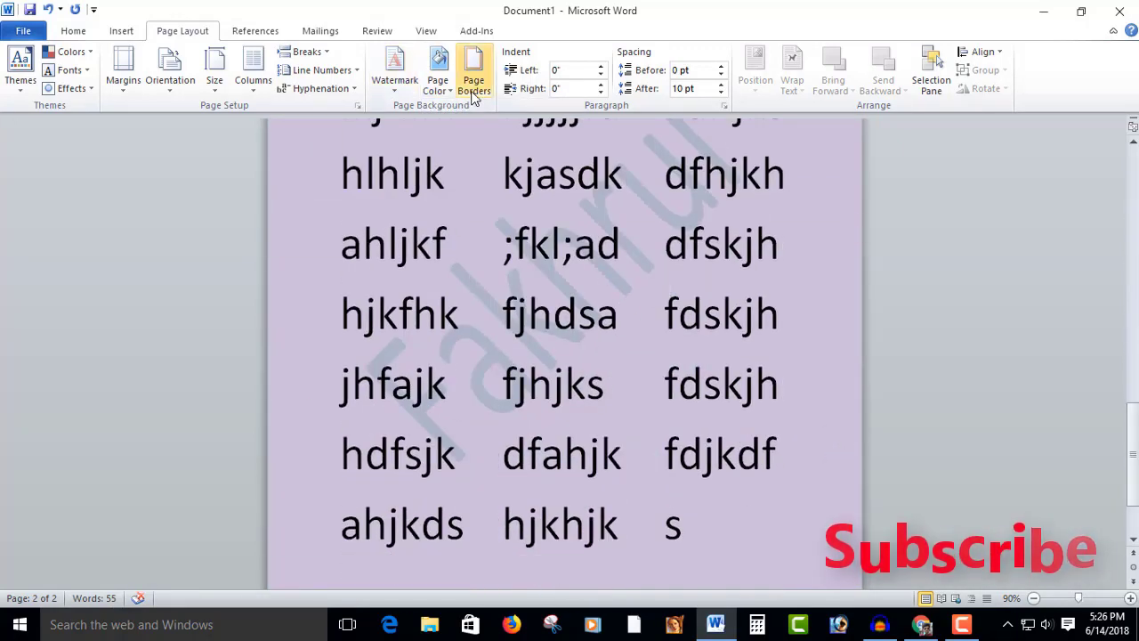
Step: Put a plain 1½ pt box border around the pages
left_click(485, 103)
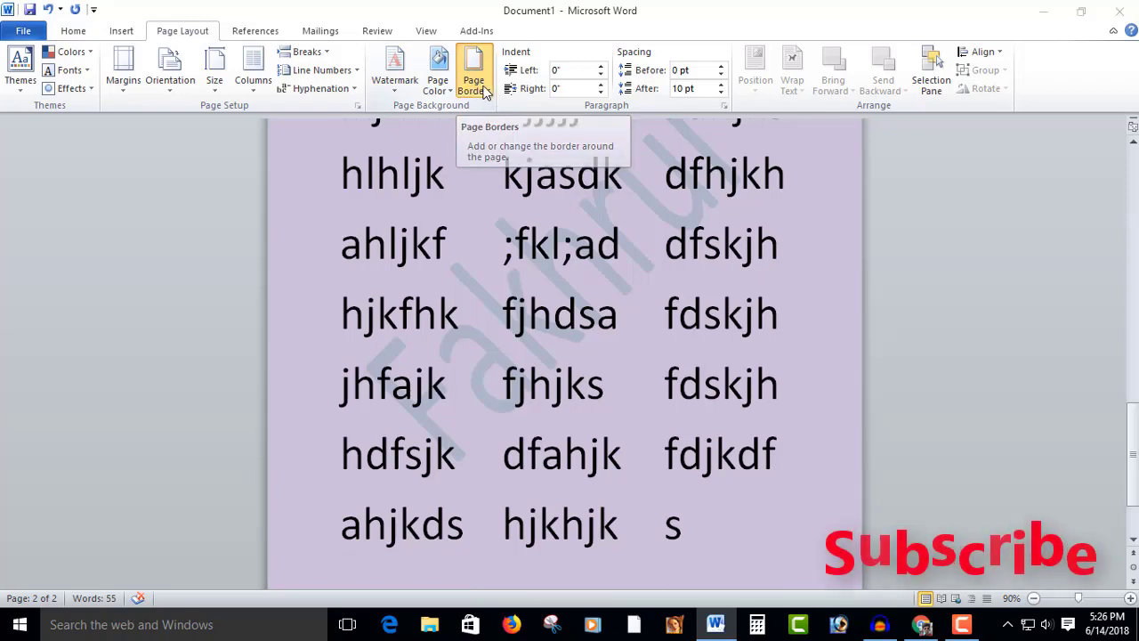
left_click(664, 418)
left_click(626, 308)
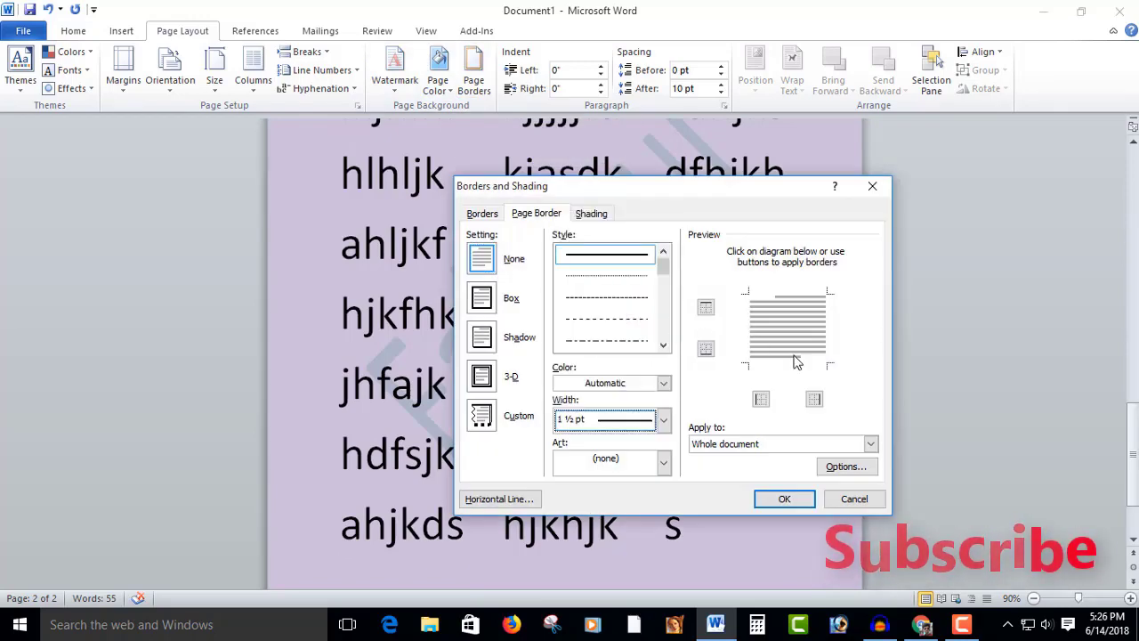
left_click(482, 299)
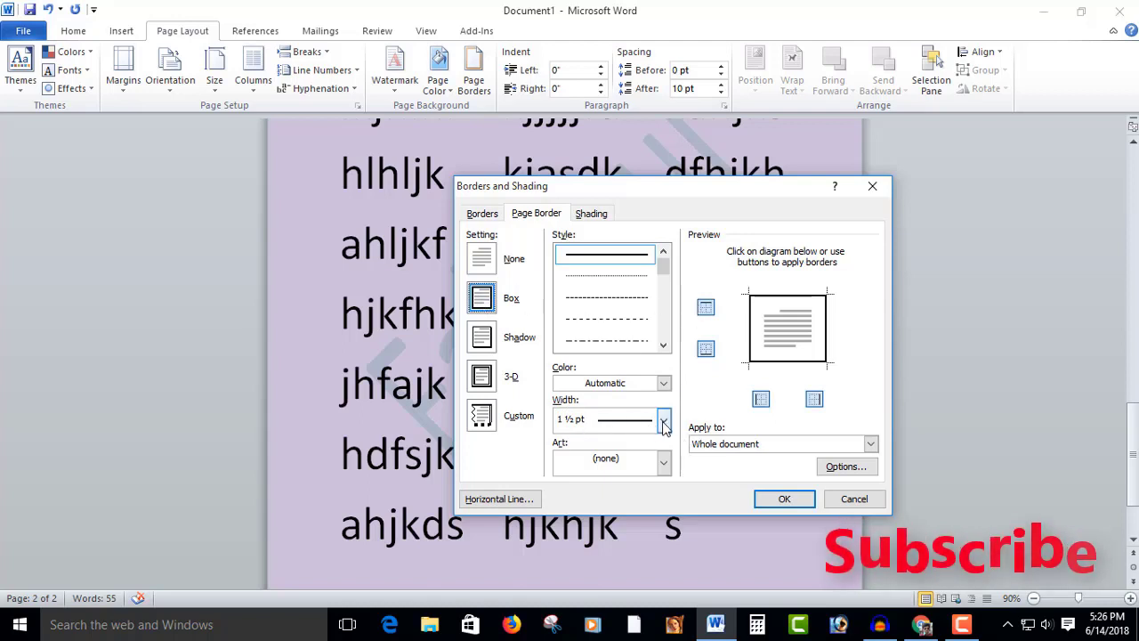
left_click(794, 498)
scroll(803, 412, "up", 7)
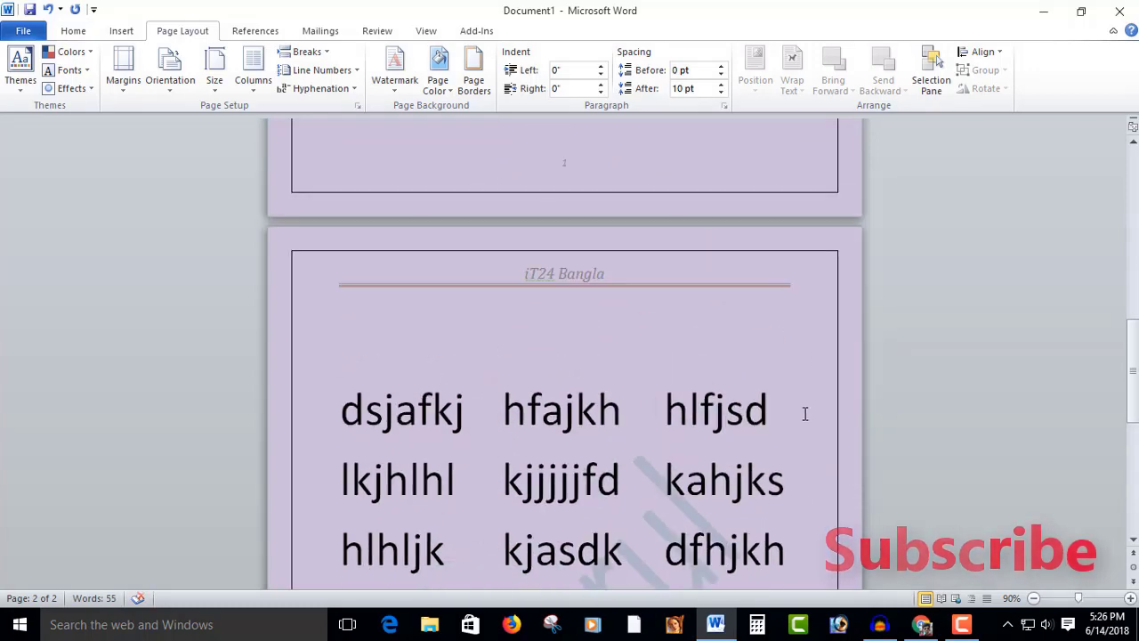
scroll(743, 331, "down", 5)
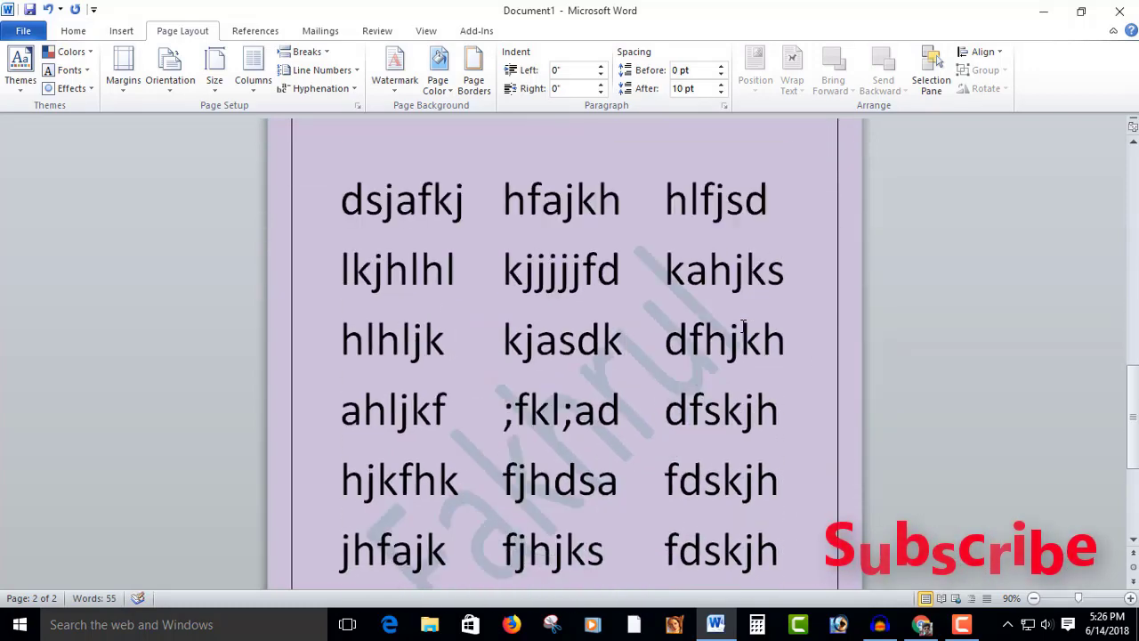
Step: Replace the box border with the cupcake art page border
left_click(471, 86)
left_click(664, 467)
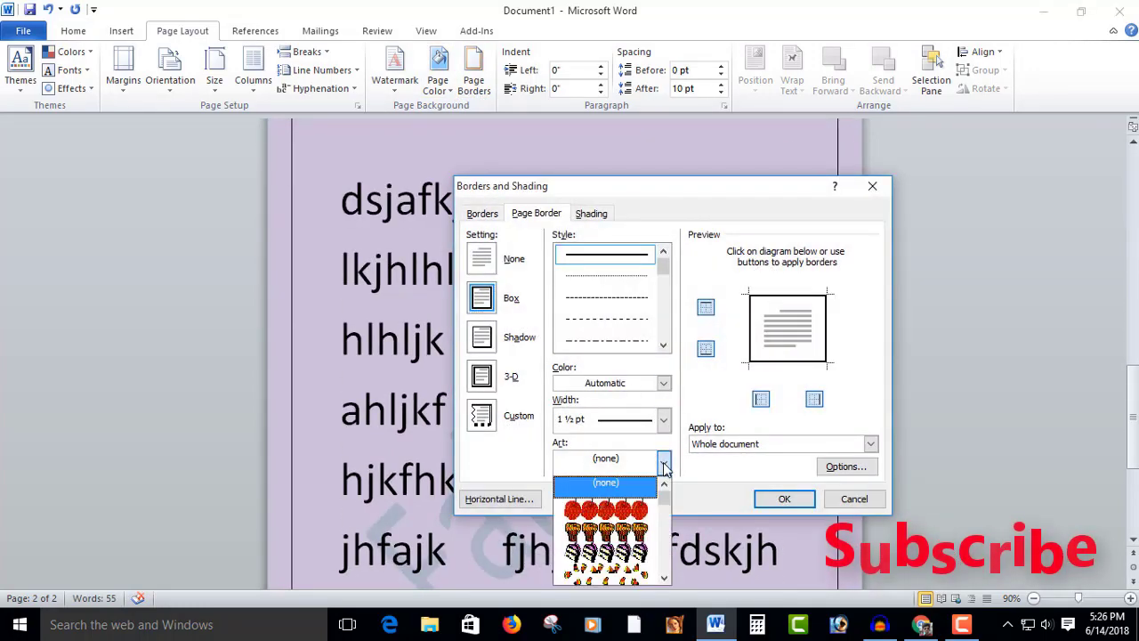
left_click(630, 532)
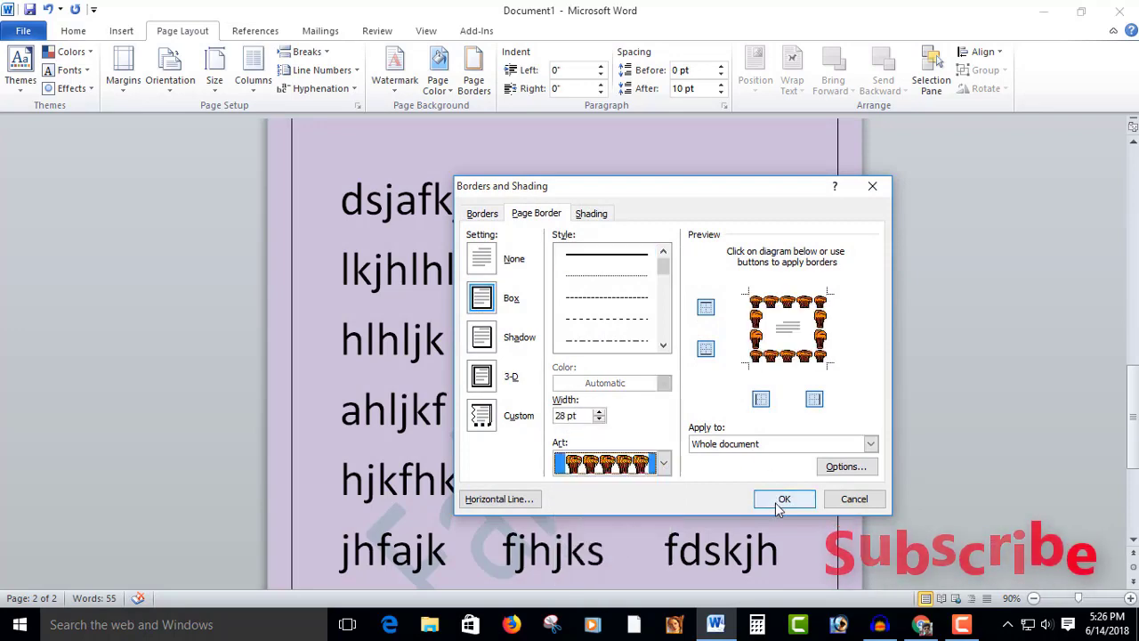
left_click(775, 500)
scroll(524, 365, "up", 3)
scroll(523, 359, "up", 1)
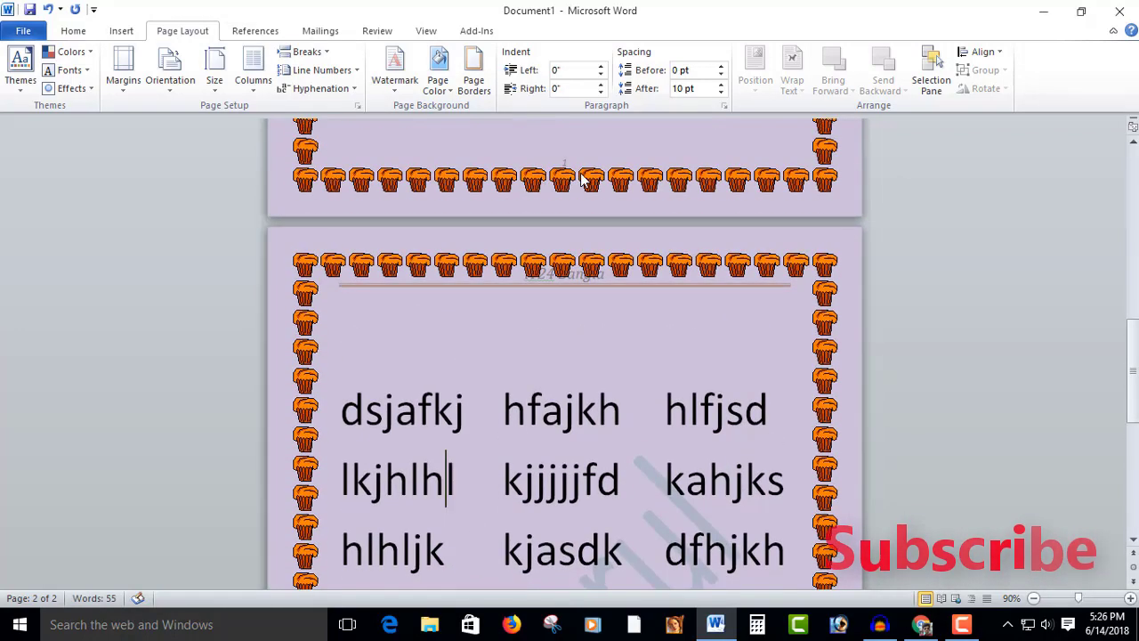
scroll(570, 187, "down", 2)
Step: Switch the page border to the palm-tree art border on every page
left_click(474, 80)
left_click(664, 463)
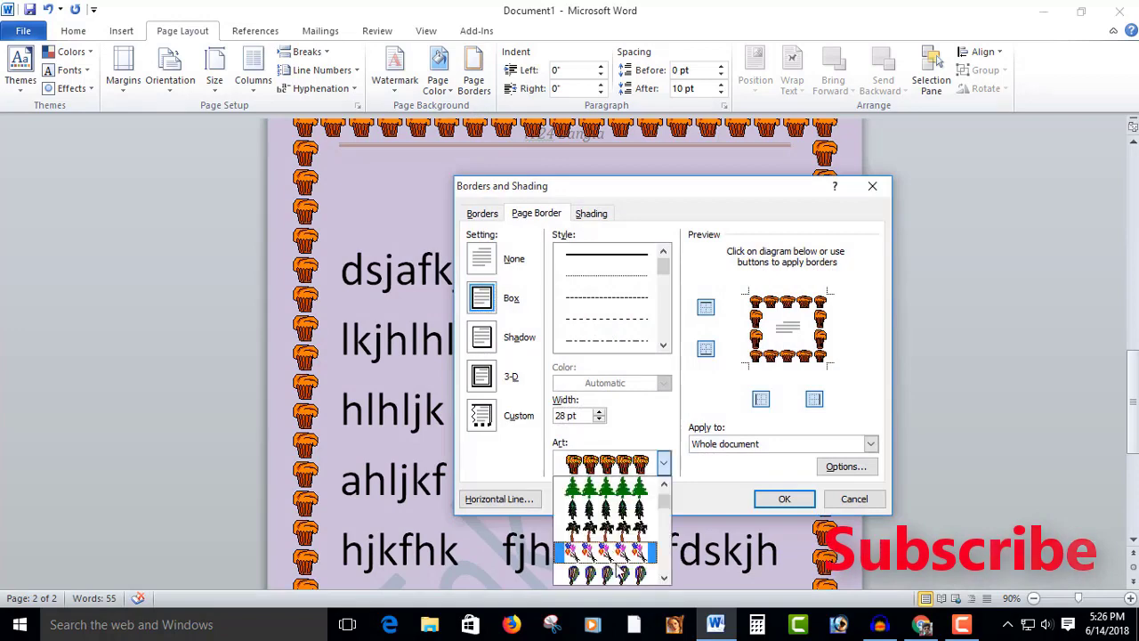
left_click(615, 531)
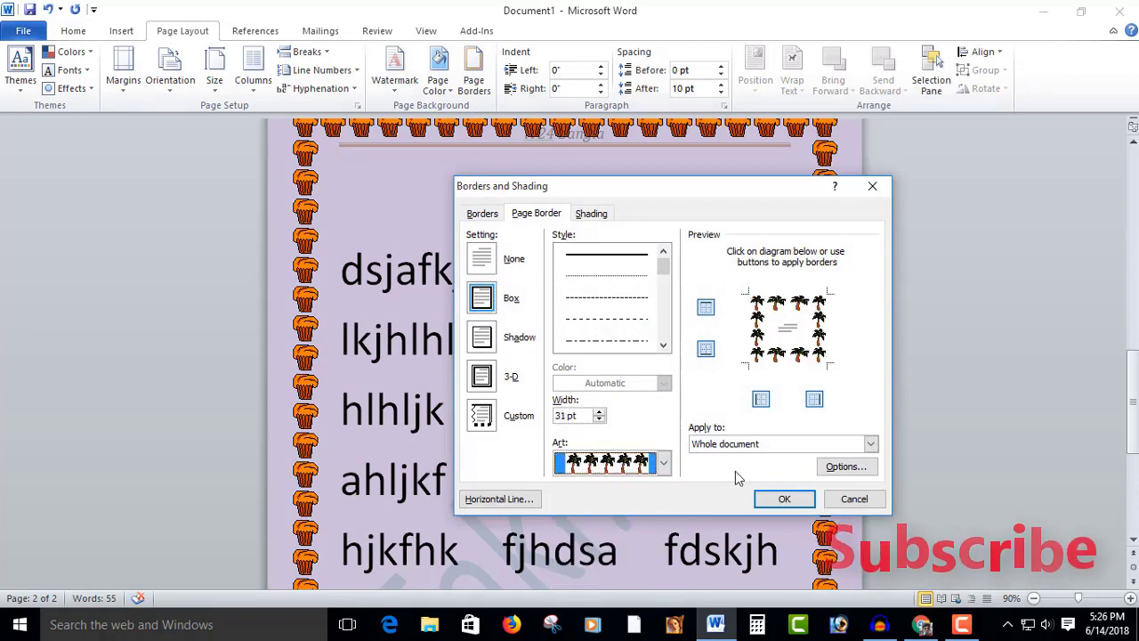
left_click(787, 500)
scroll(682, 284, "up", 4)
left_click(267, 30)
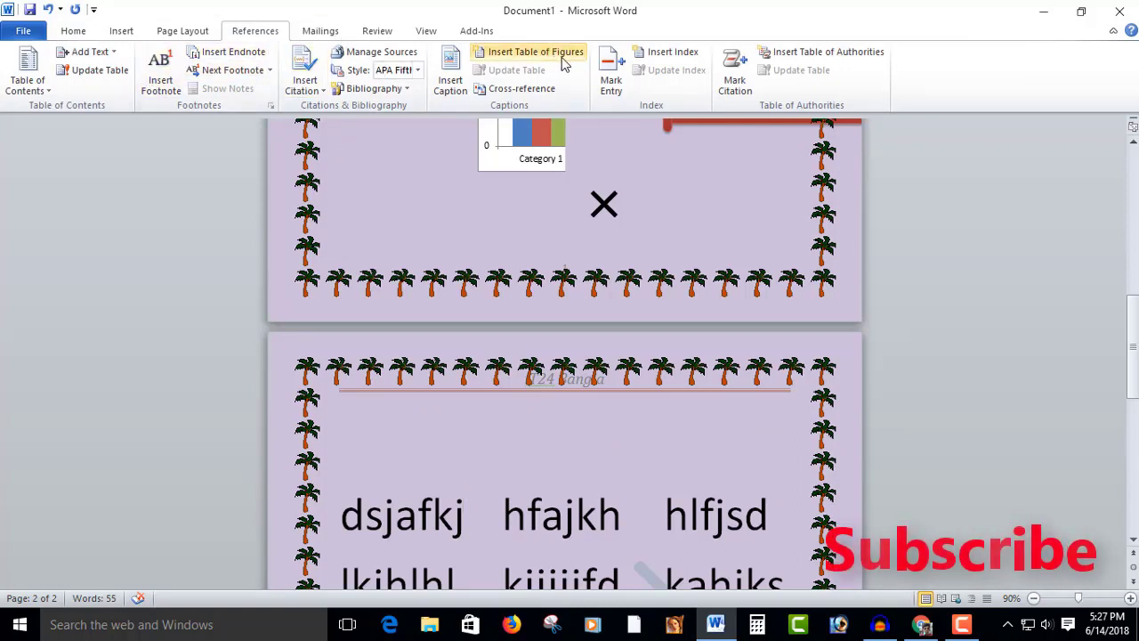
Step: Browse the Mailings, View and Add-Ins ribbon tabs, ending on the Review tab
left_click(323, 32)
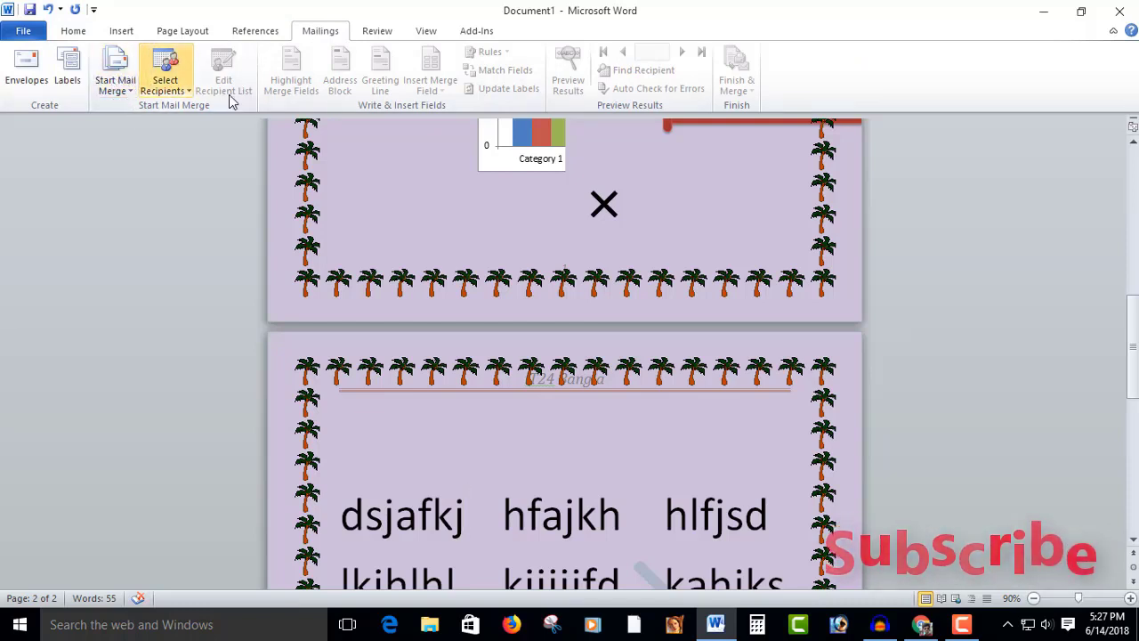
left_click(425, 30)
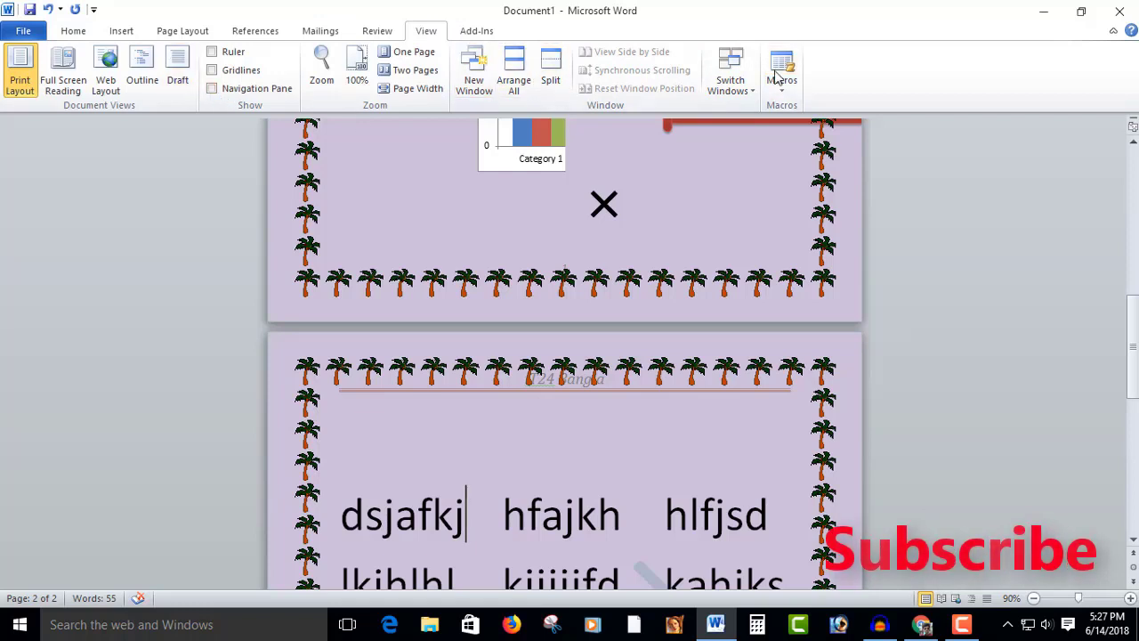
left_click(474, 31)
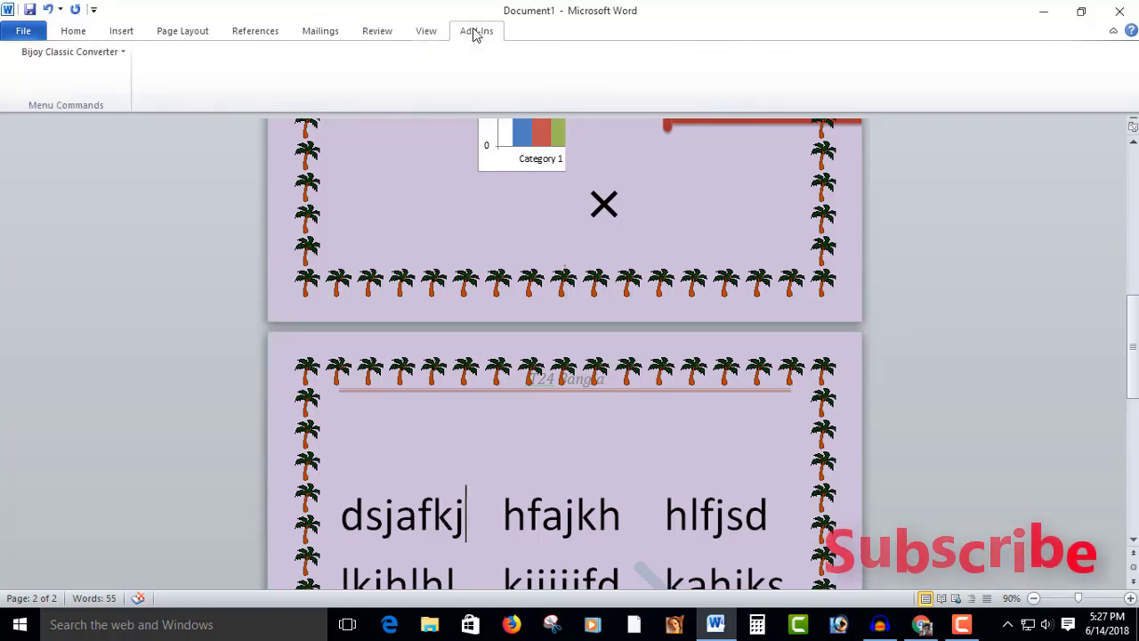
left_click(425, 32)
left_click(378, 32)
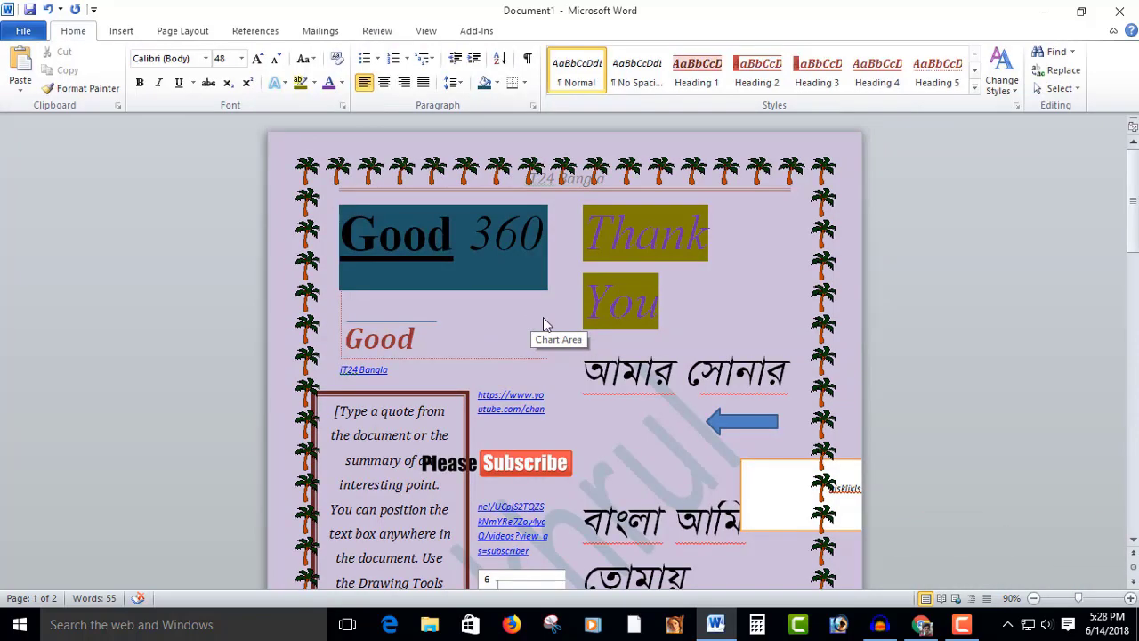
key("ctrl+s")
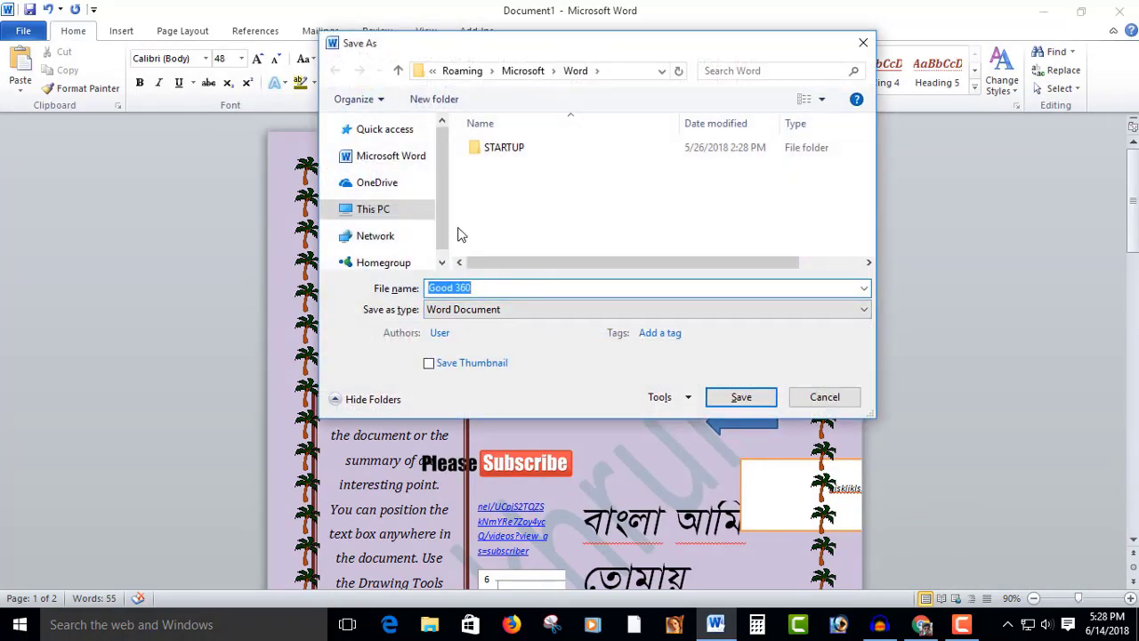
double_click(479, 287)
key("ctrl+a")
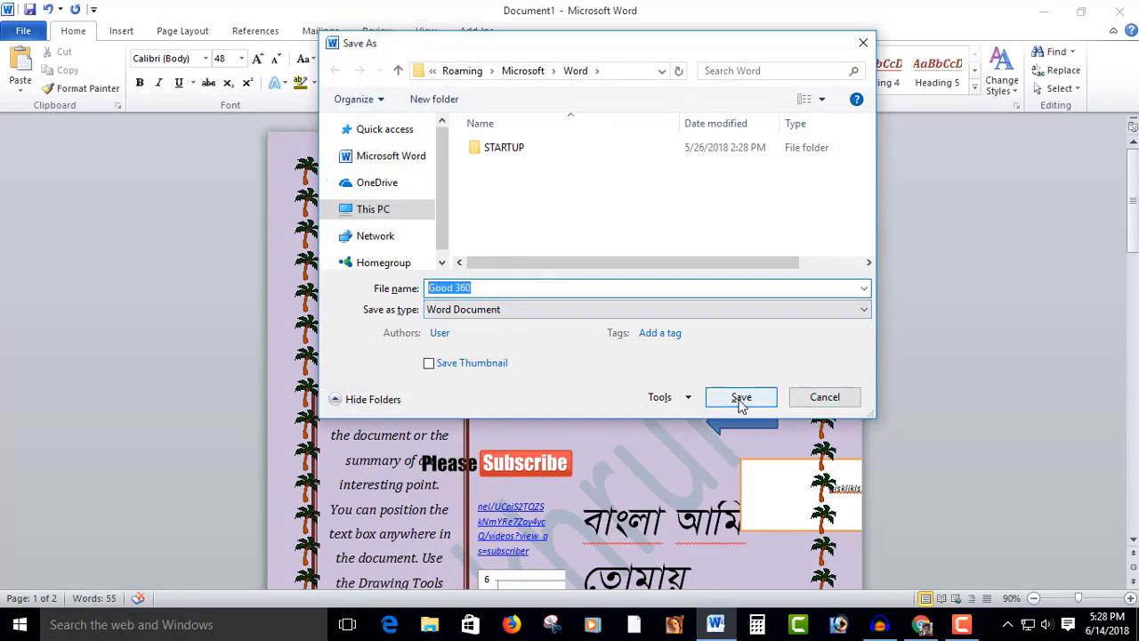
left_click(825, 397)
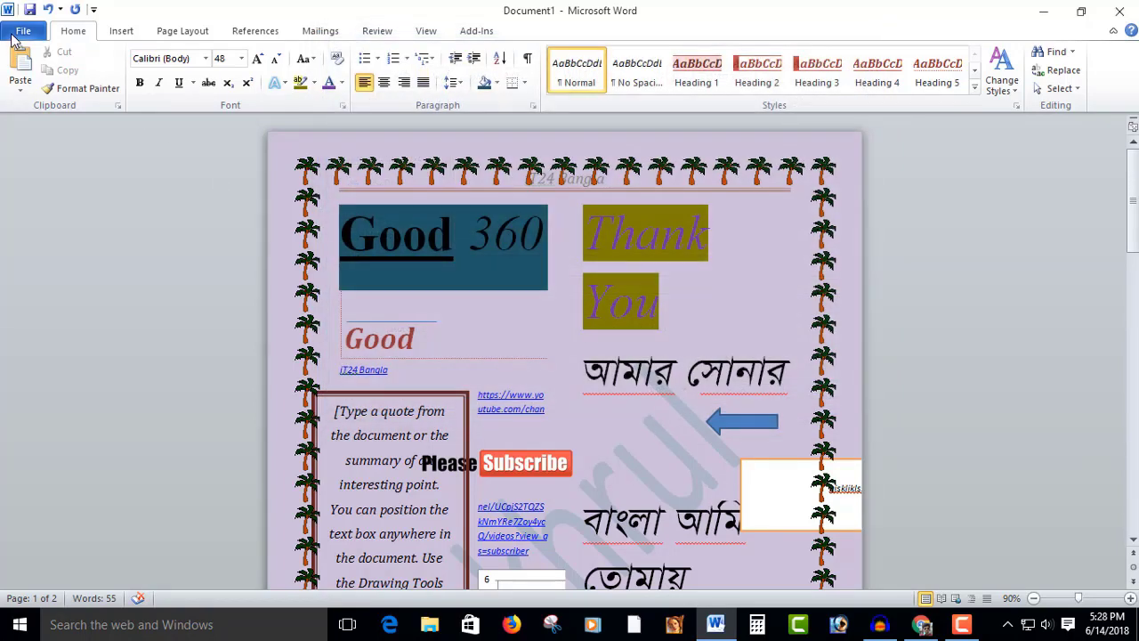
left_click(13, 36)
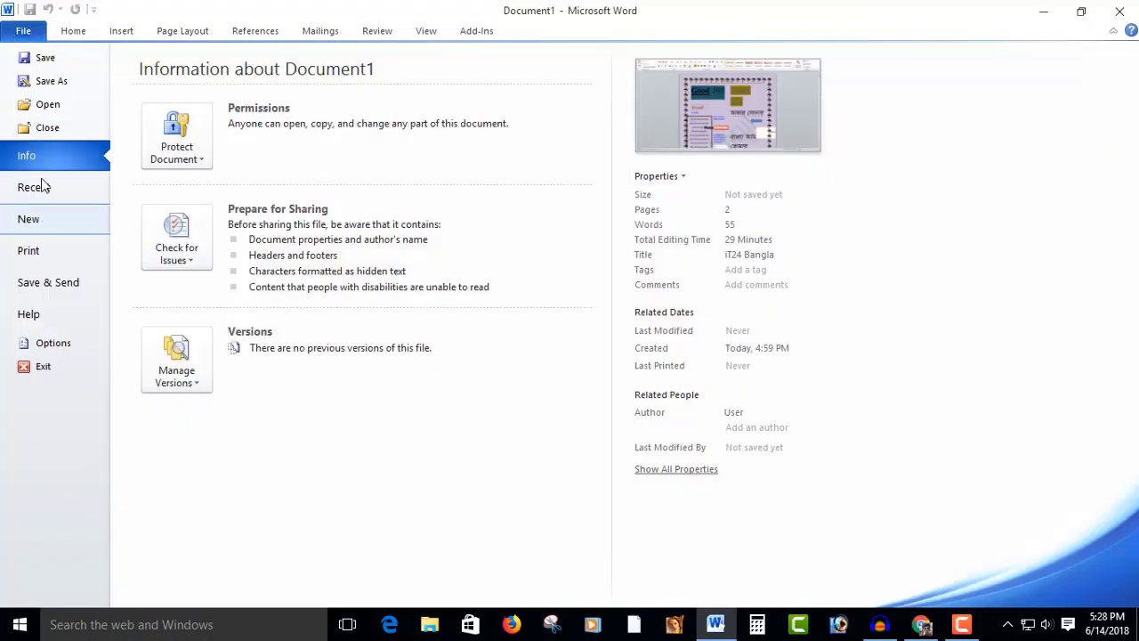
left_click(50, 58)
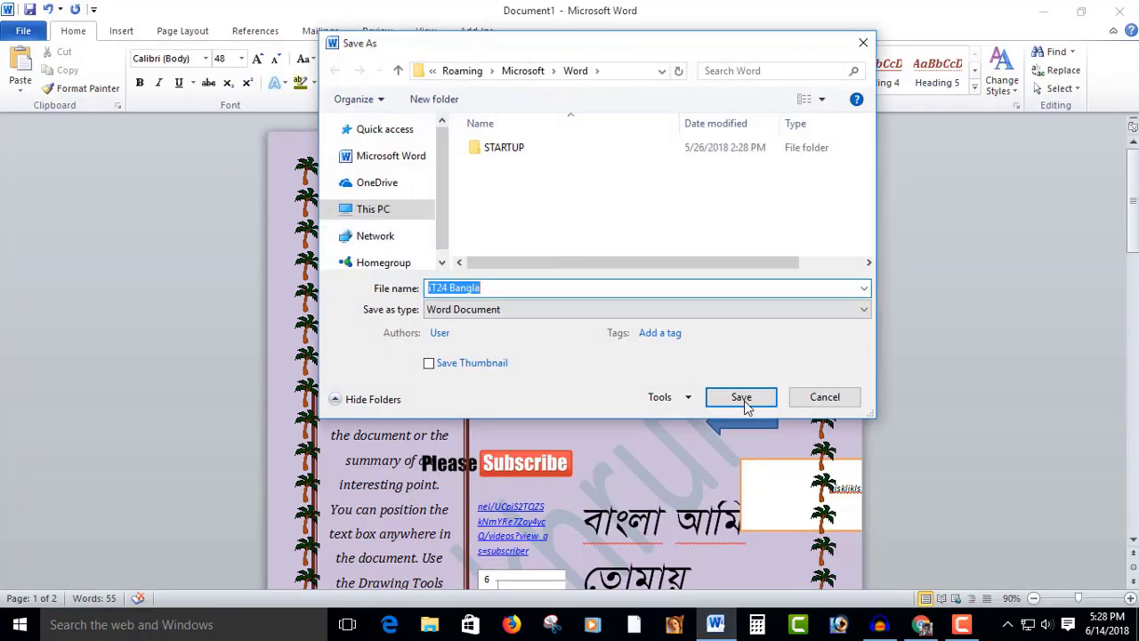
left_click(799, 399)
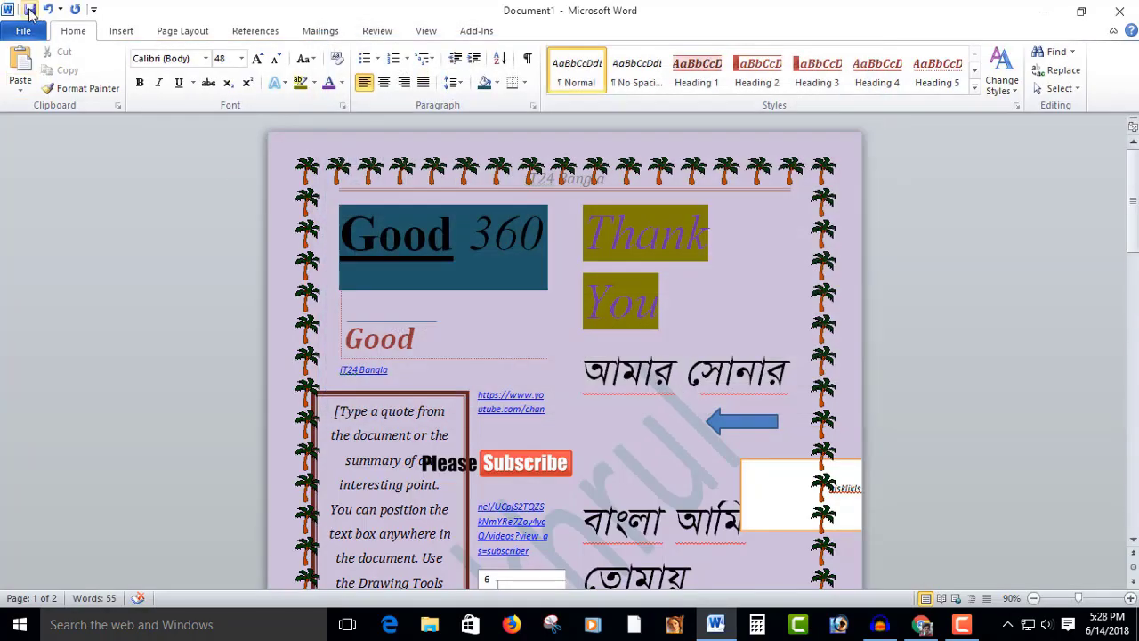
left_click(30, 10)
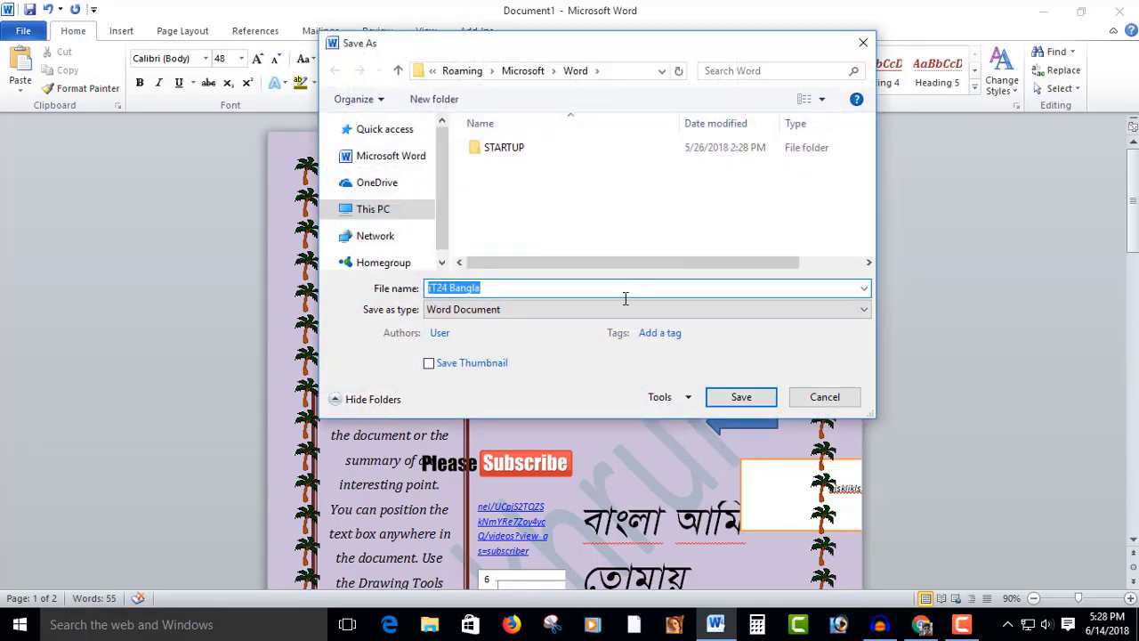
left_click(817, 398)
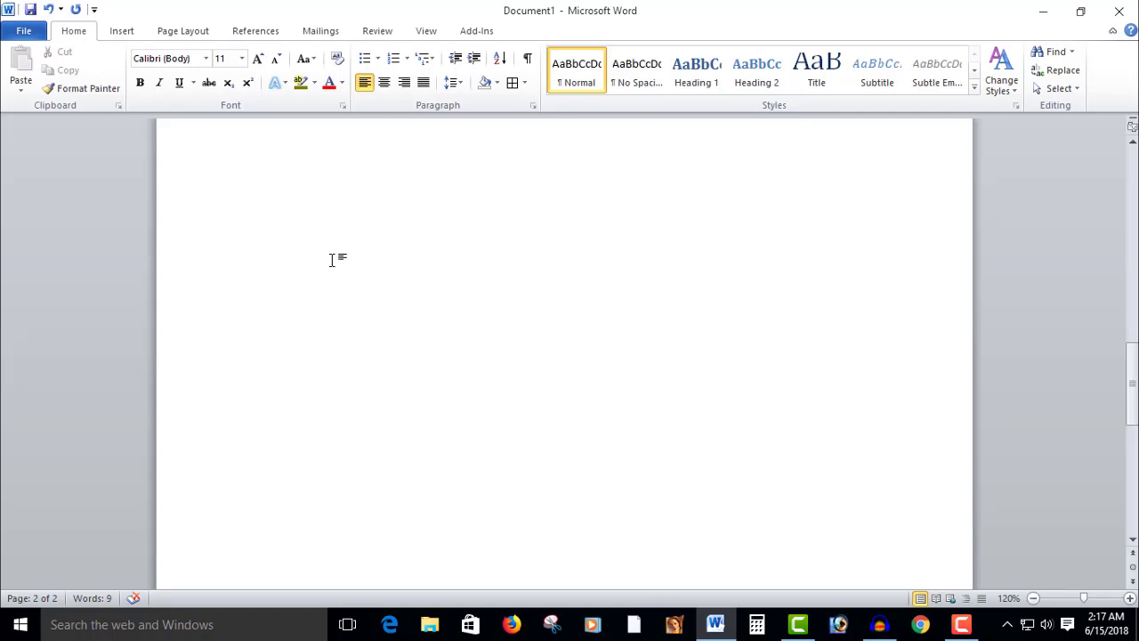
Step: Open the print settings, send a print, and cancel saving the PDF output
key("ctrl+p")
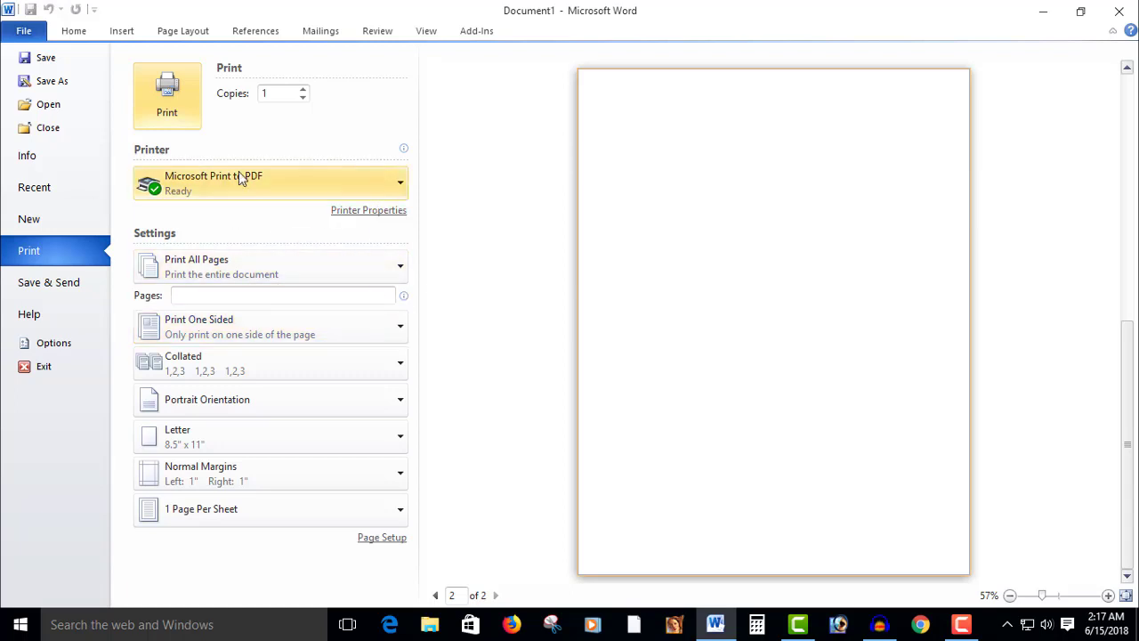
left_click(24, 31)
left_click(24, 32)
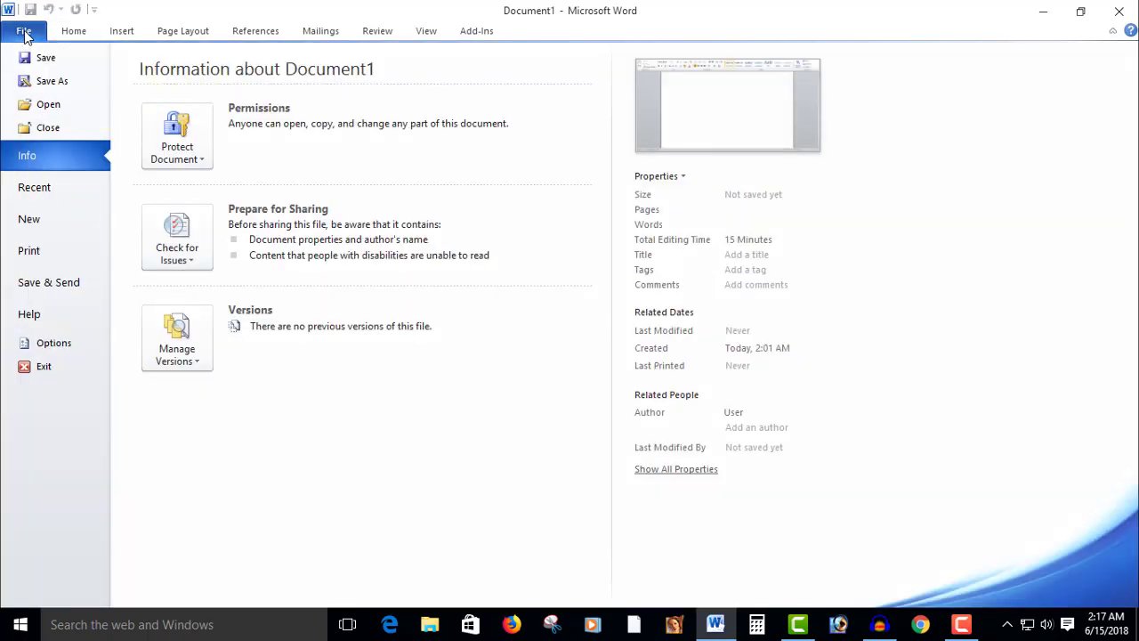
left_click(31, 252)
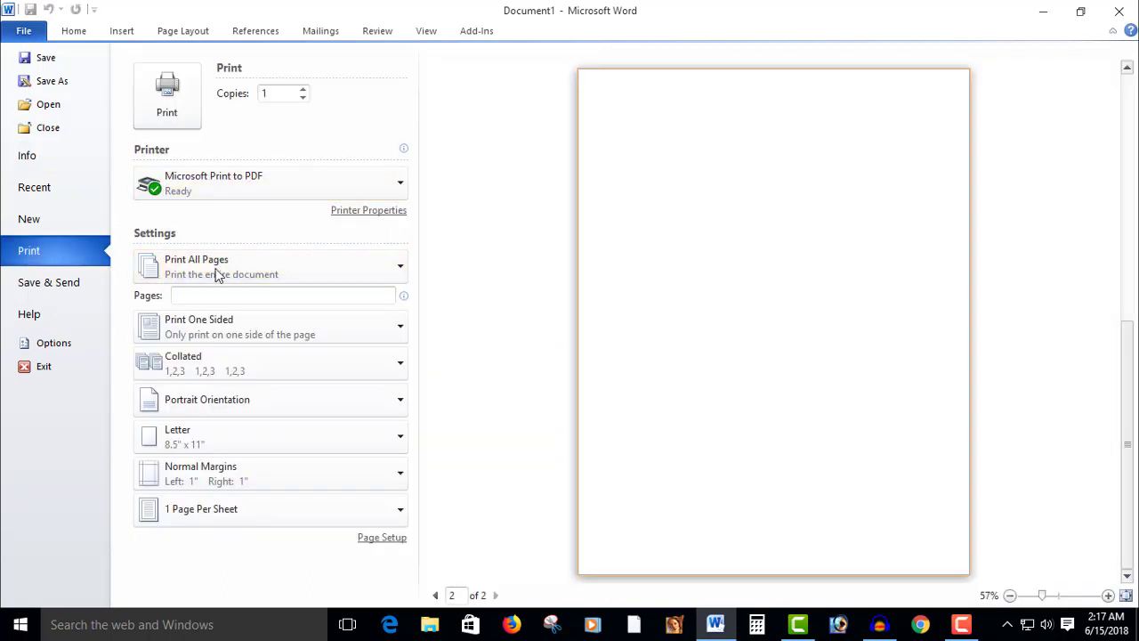
left_click(168, 96)
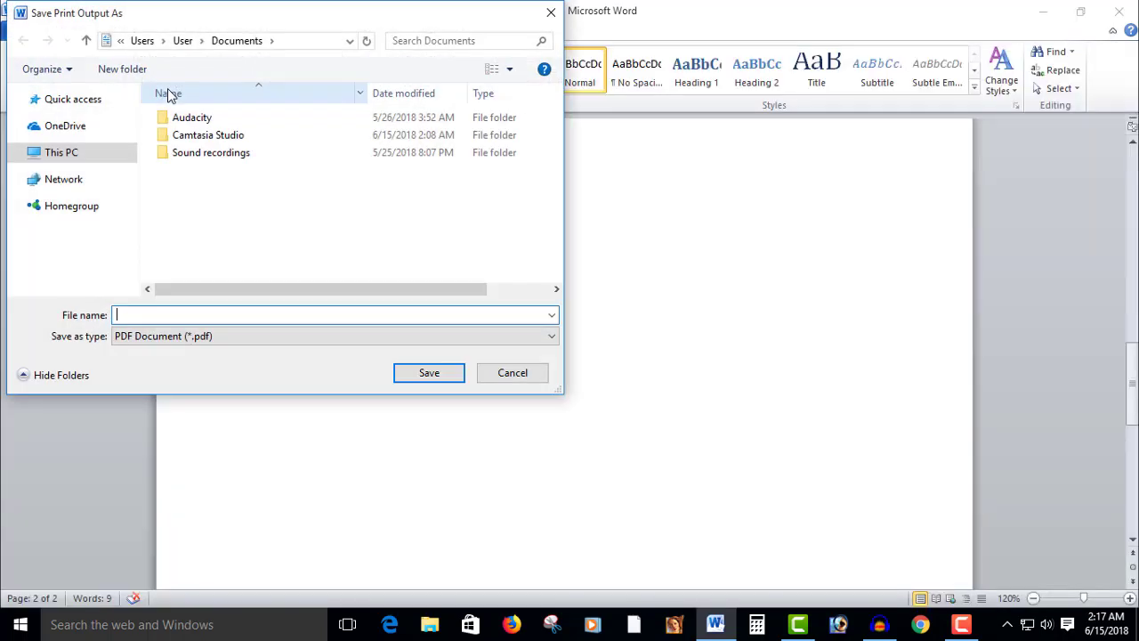
left_click(516, 373)
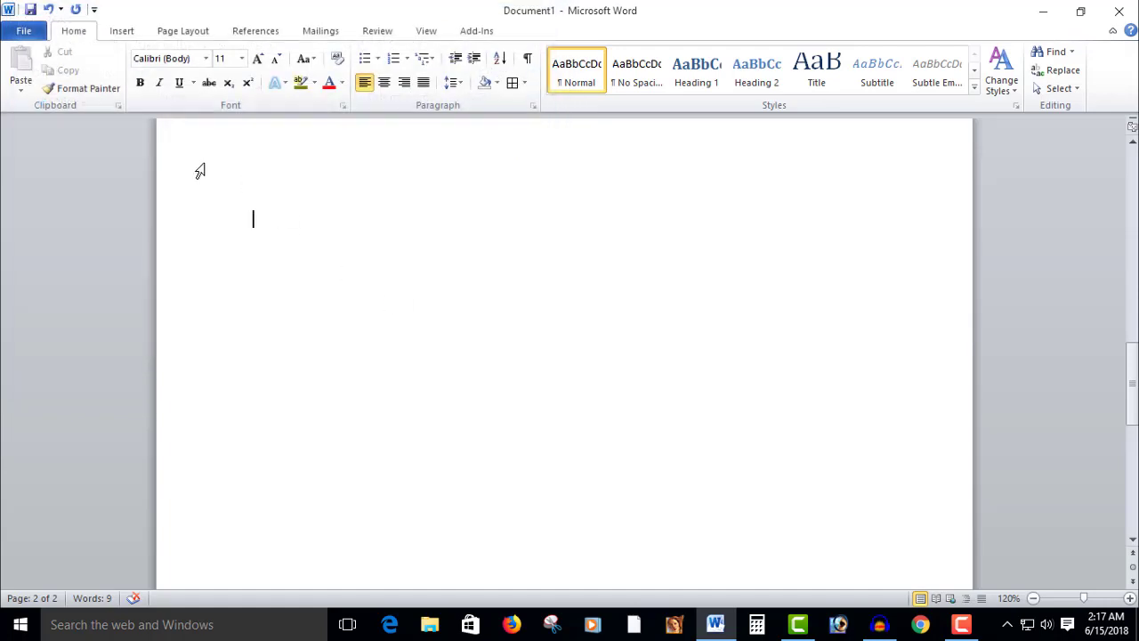
Step: Return to print settings, keep Microsoft Print to PDF as printer, and select the Pages box
left_click(22, 34)
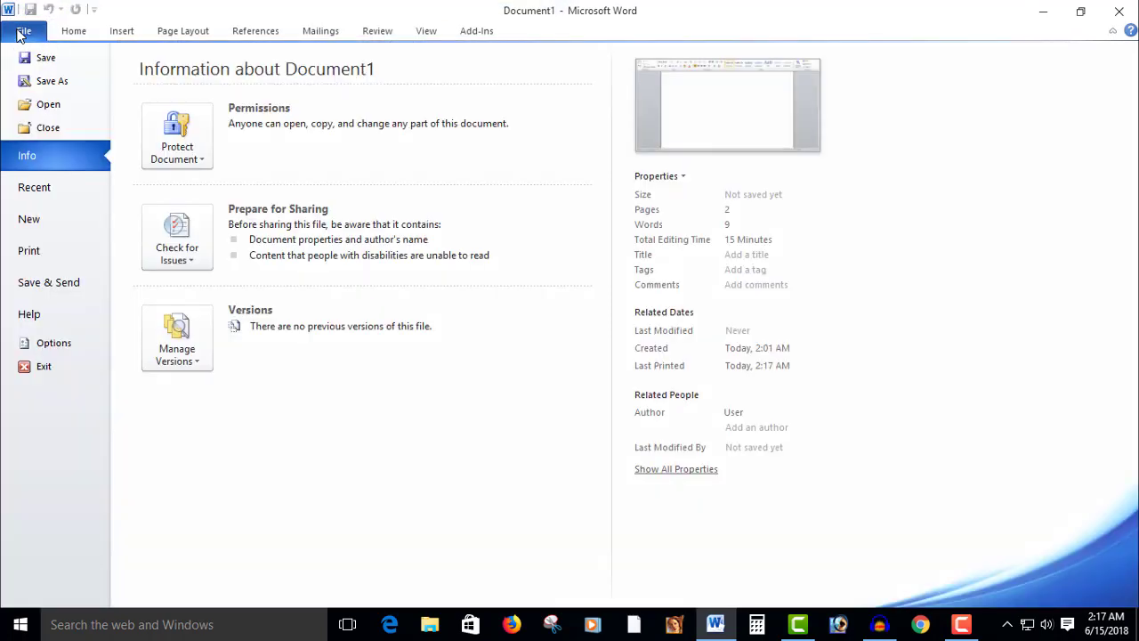
left_click(48, 255)
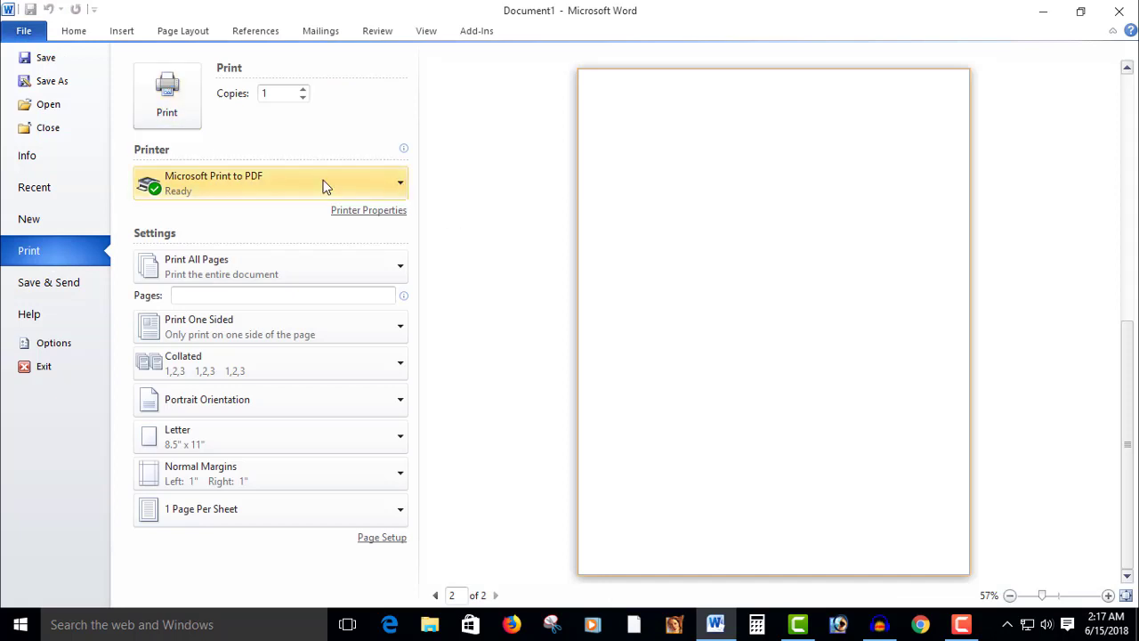
left_click(398, 184)
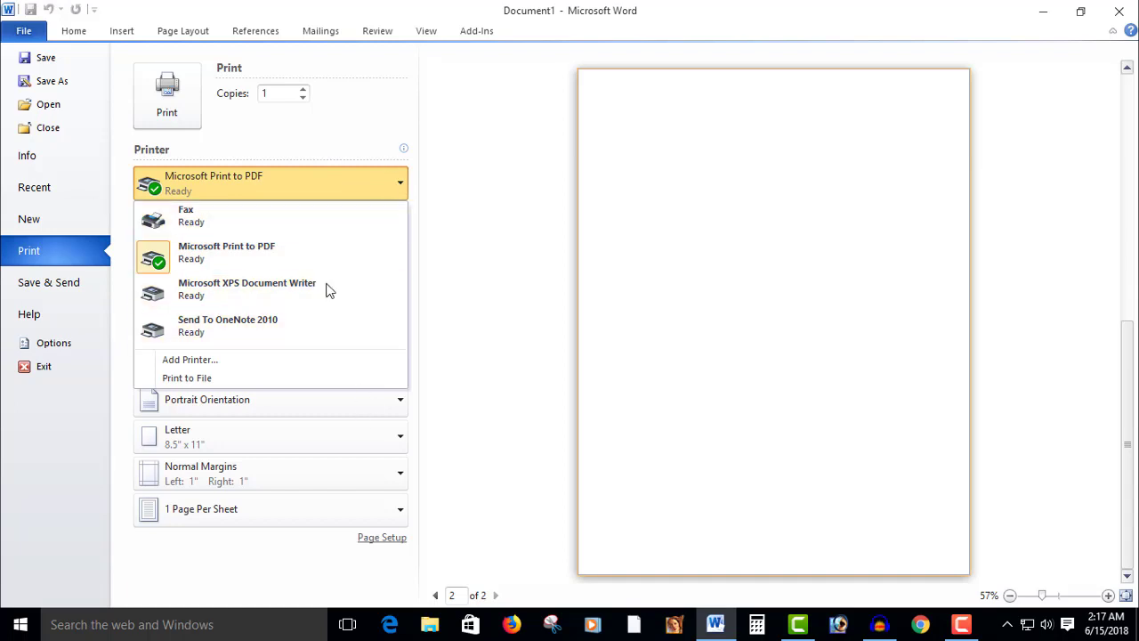
left_click(399, 184)
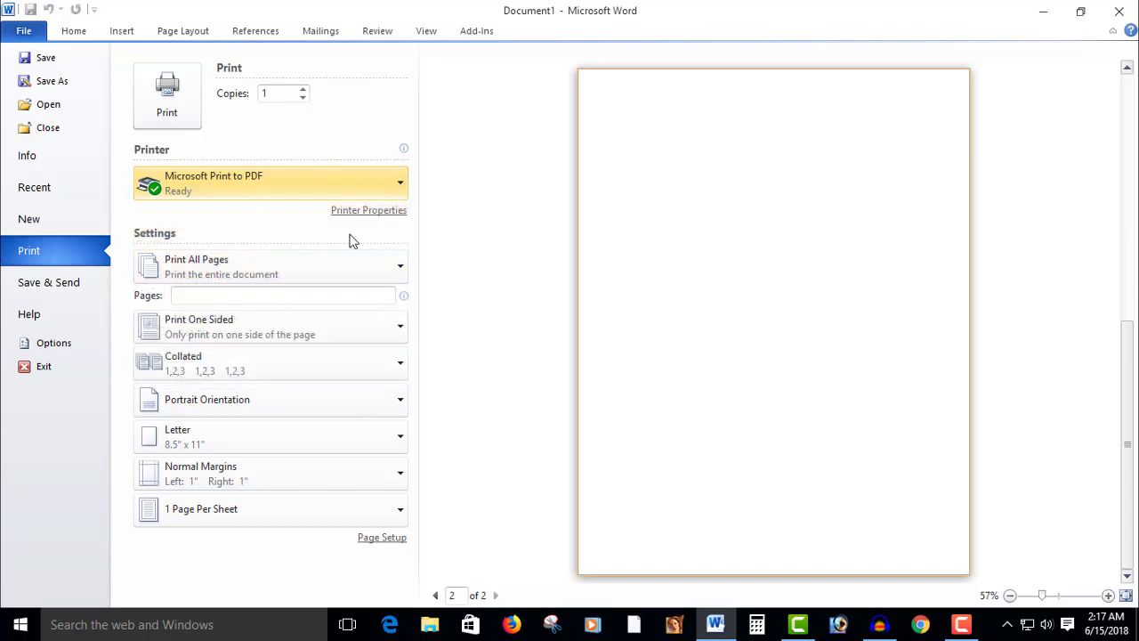
left_click(178, 295)
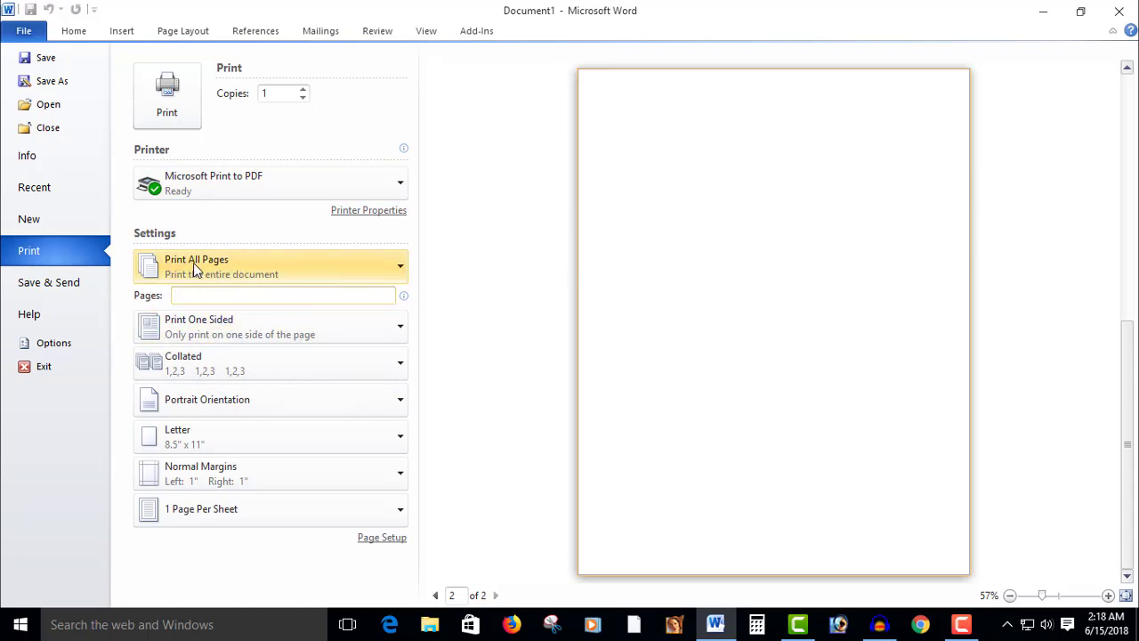
Step: Enter pages 1,3,7 to print and choose A4 as the paper size
type("1,3,7")
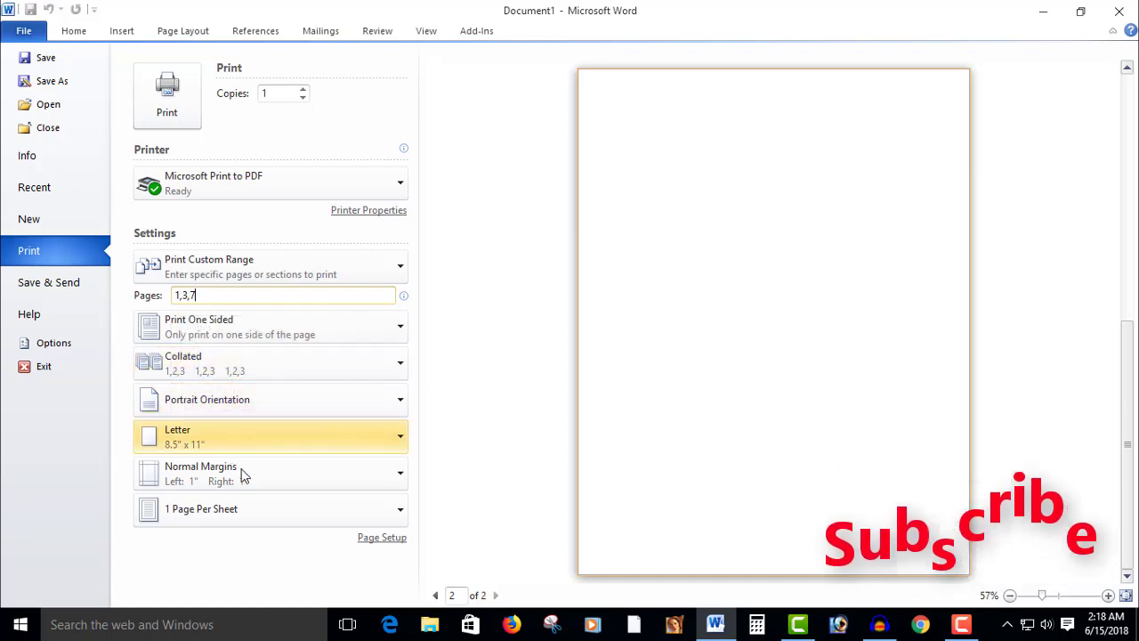
left_click(401, 439)
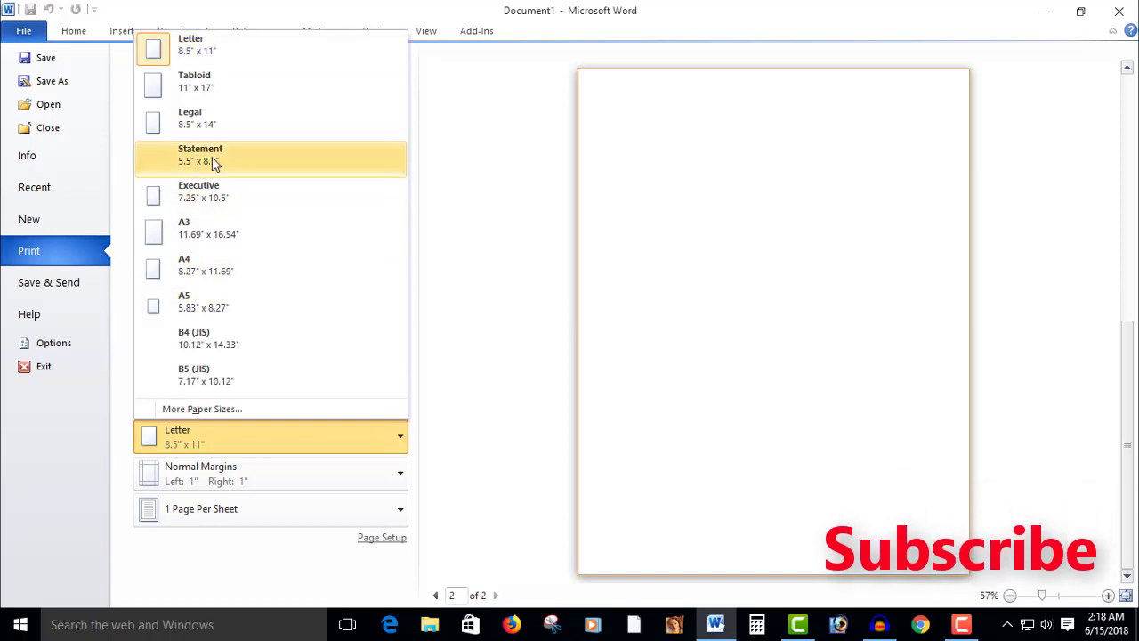
left_click(400, 437)
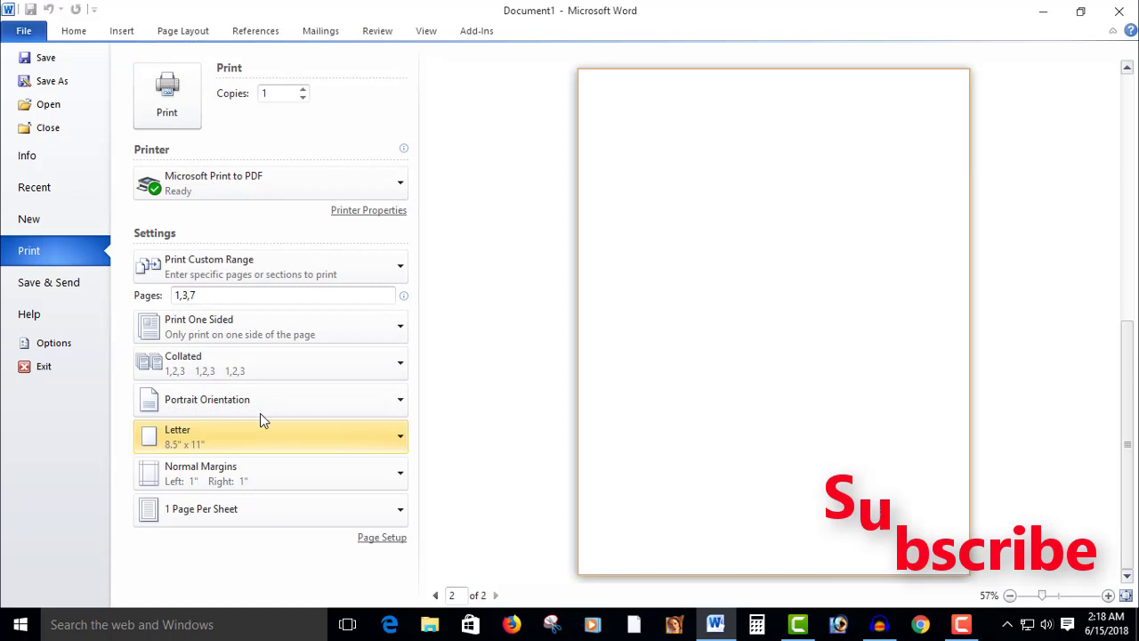
left_click(401, 439)
left_click(218, 267)
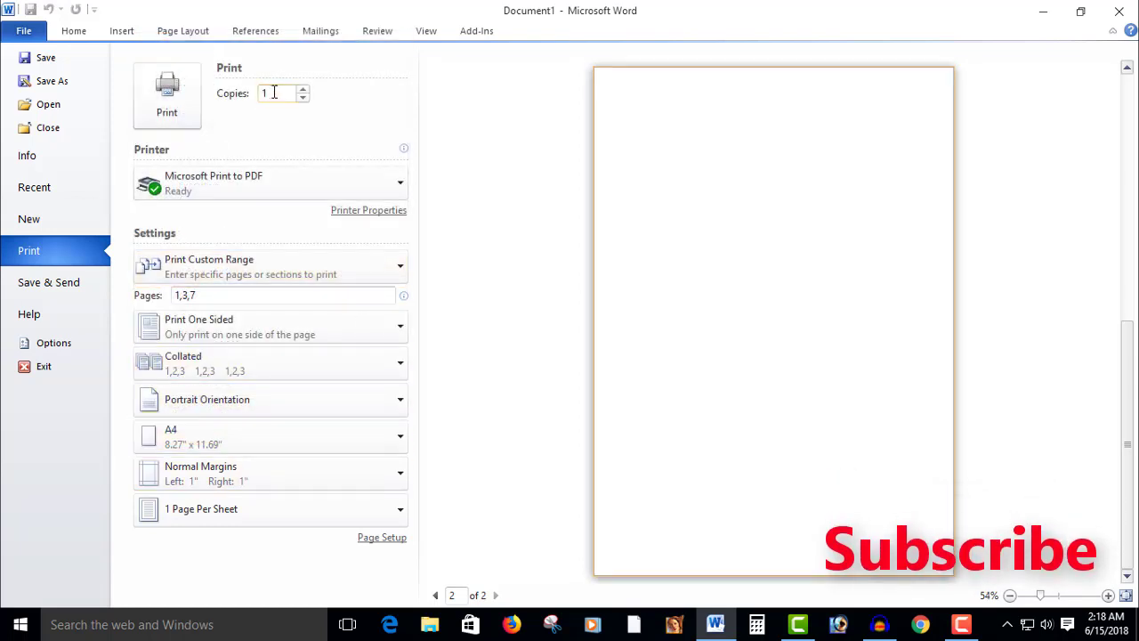
Step: Set the number of copies to 1, after briefly raising it to 3
double_click(267, 94)
left_click(304, 91)
left_click(278, 96)
type("1")
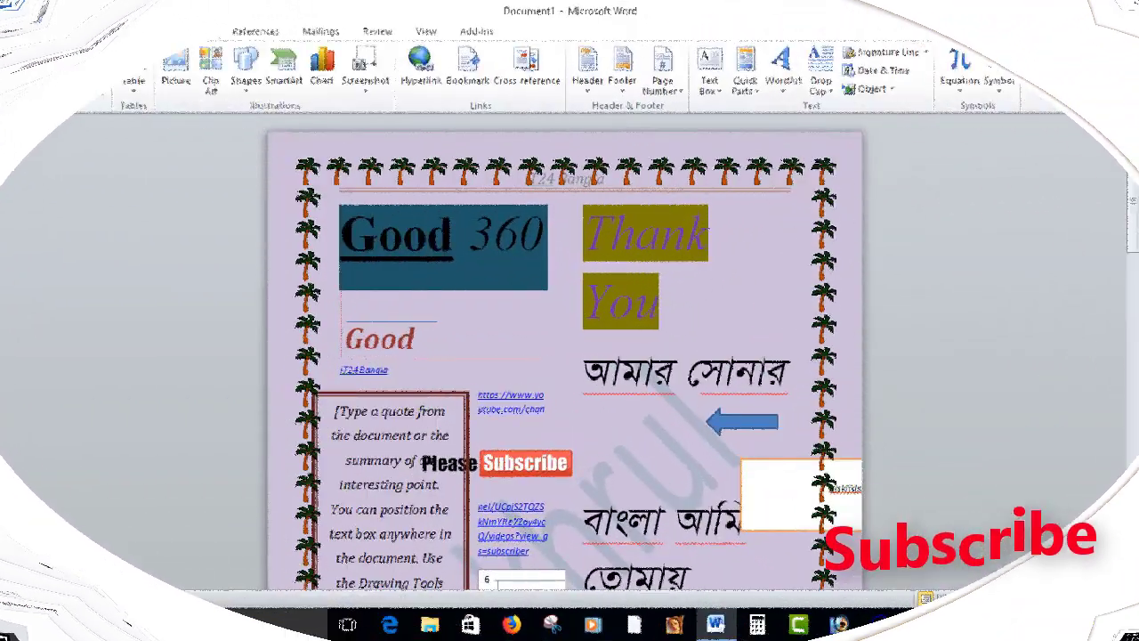
Step: Browse the ribbon tabs from Page Layout to Add-Ins, then leave the File view
left_click(191, 30)
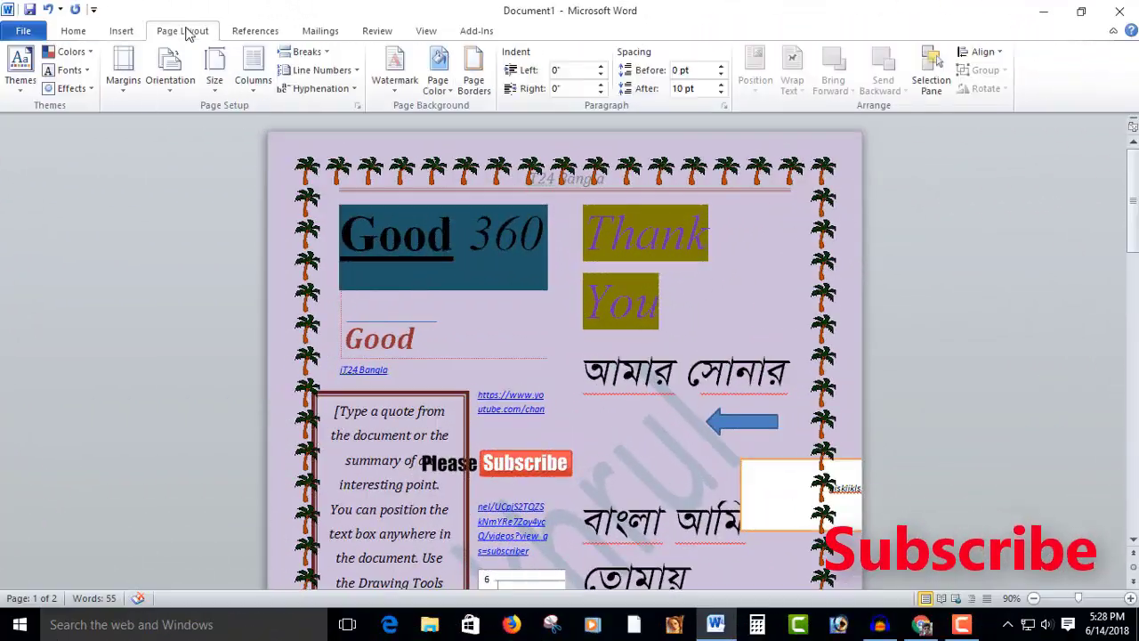
left_click(248, 33)
left_click(319, 30)
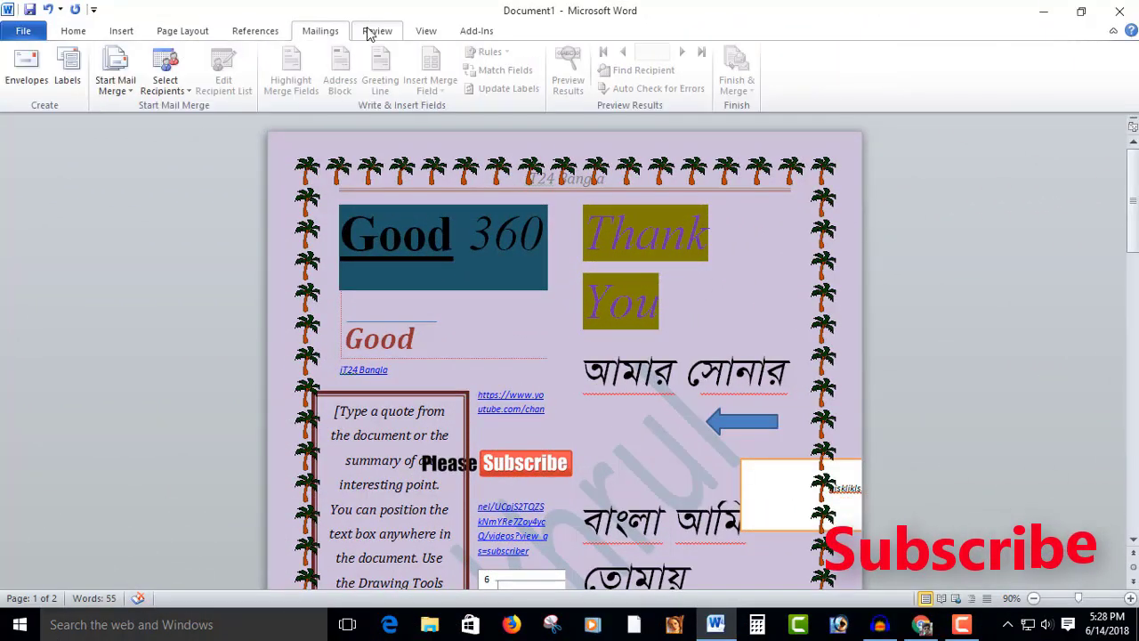
left_click(376, 30)
left_click(440, 32)
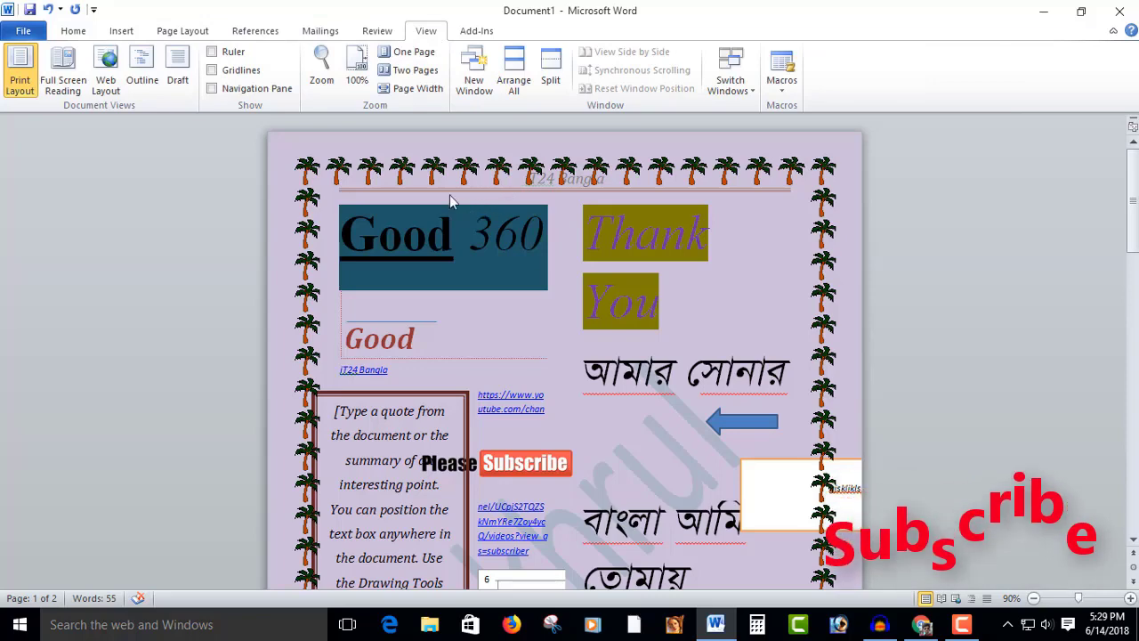
left_click(480, 34)
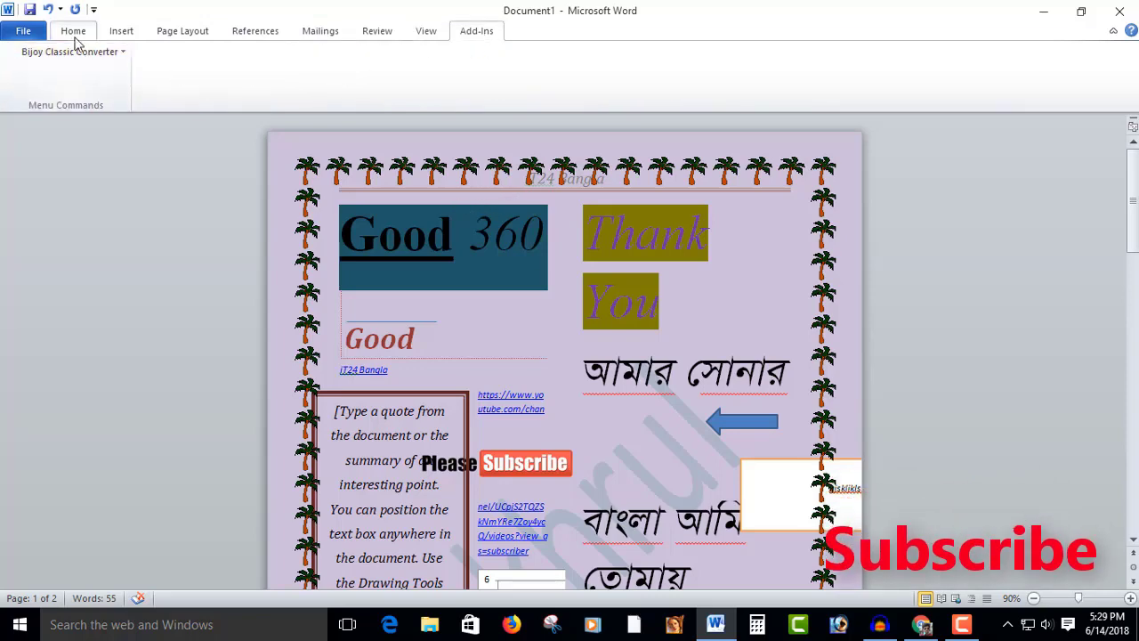
left_click(26, 32)
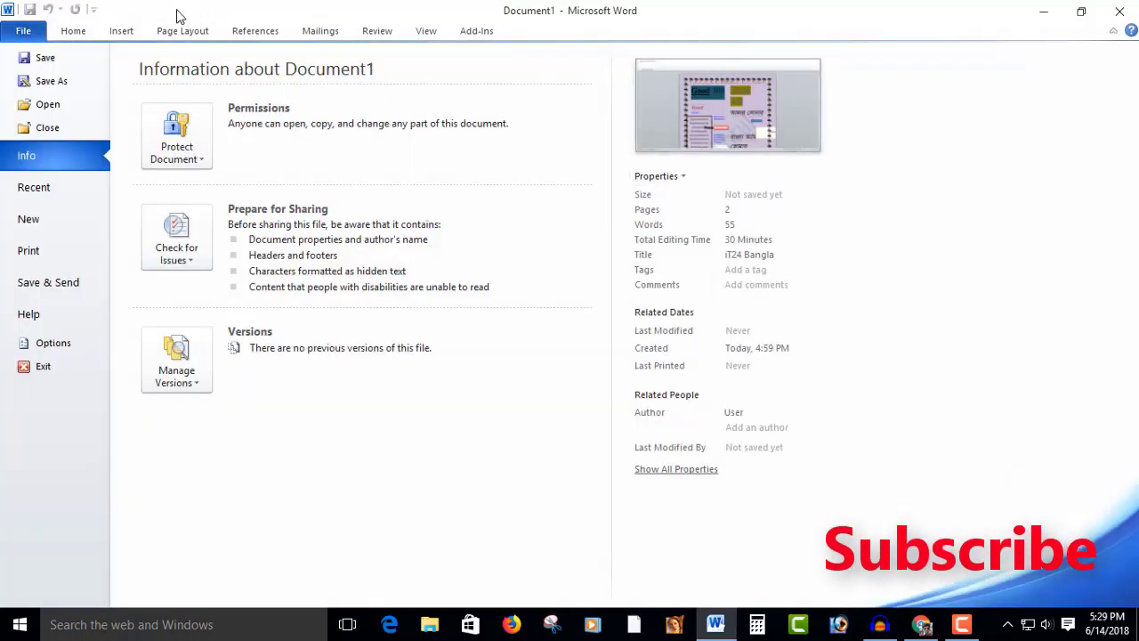
left_click(78, 33)
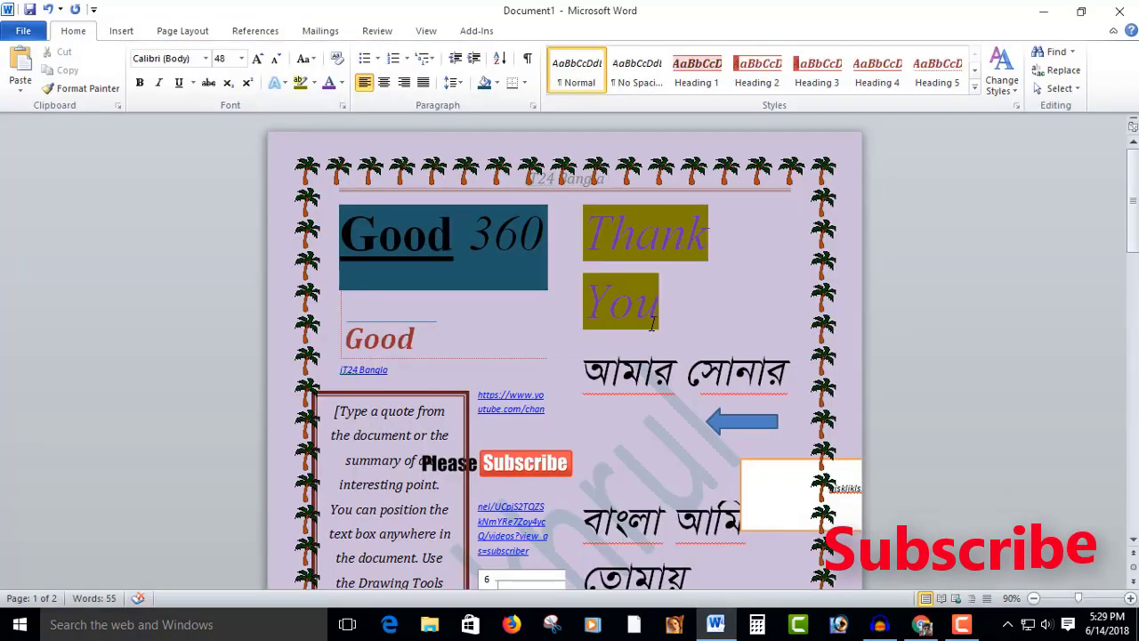
Step: Scroll through both palm-bordered pages and back to the top of page 1
scroll(651, 323, "down", 10)
scroll(650, 323, "down", 4)
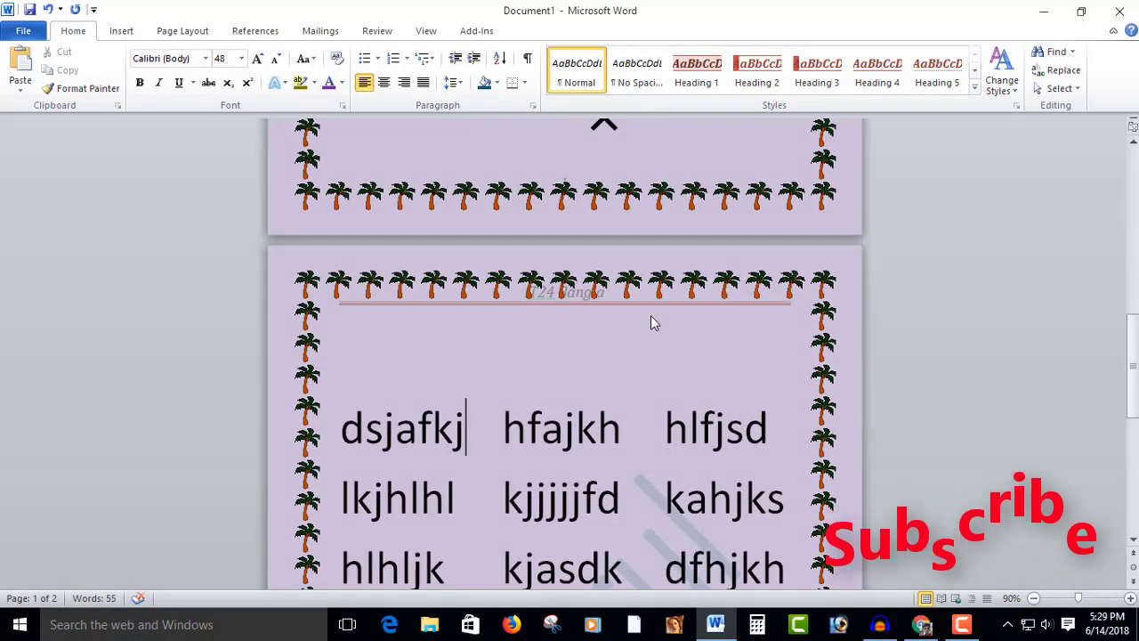
scroll(651, 323, "down", 5)
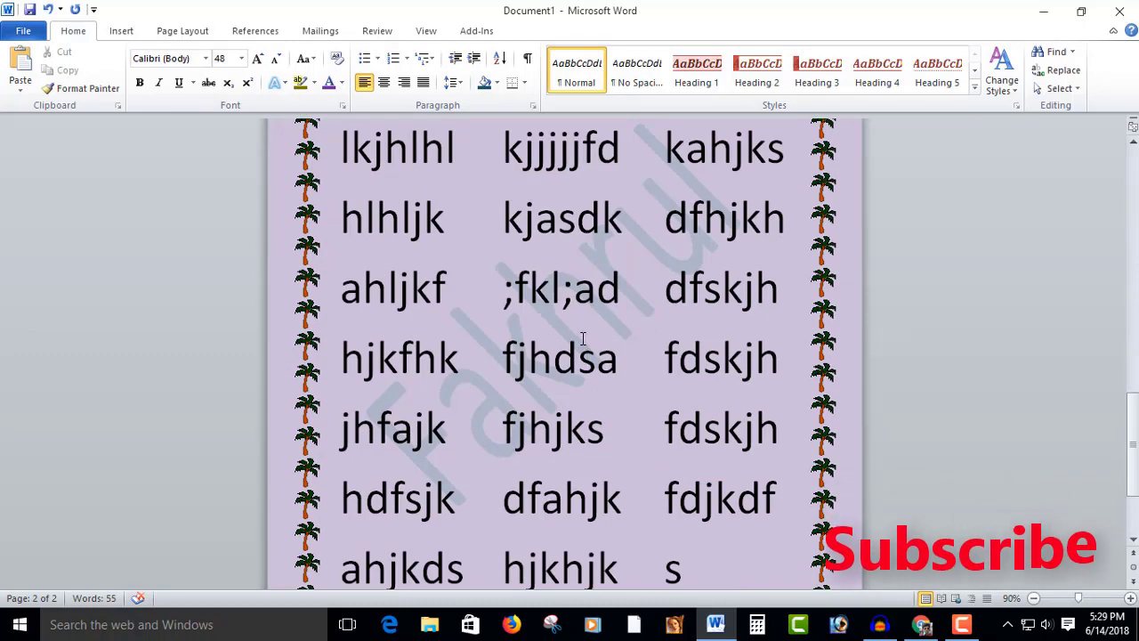
scroll(584, 337, "up", 15)
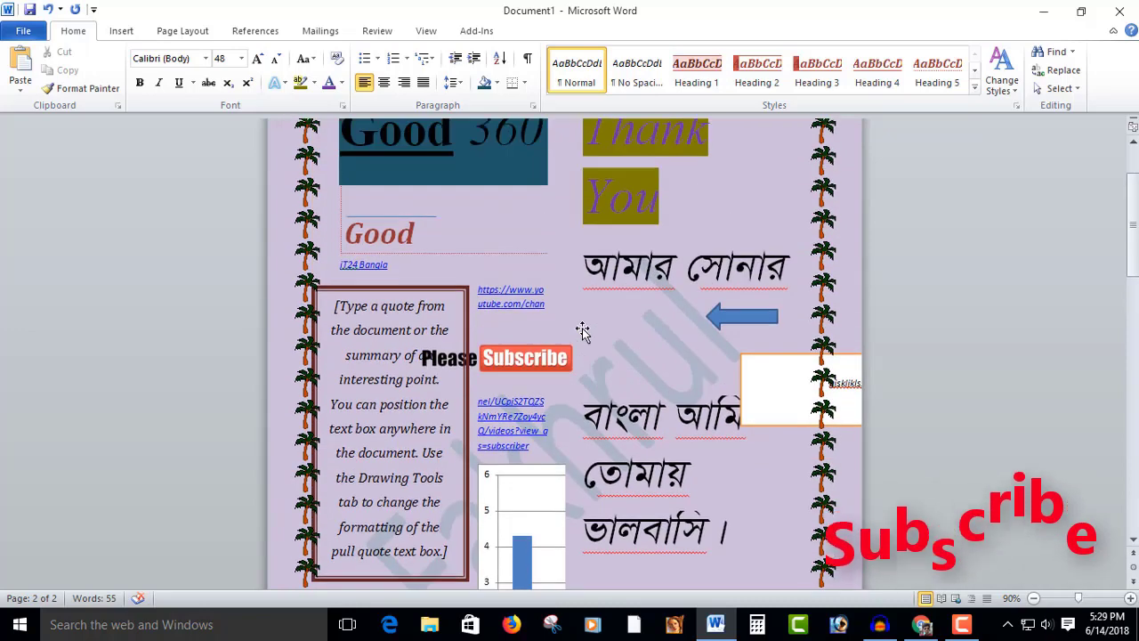